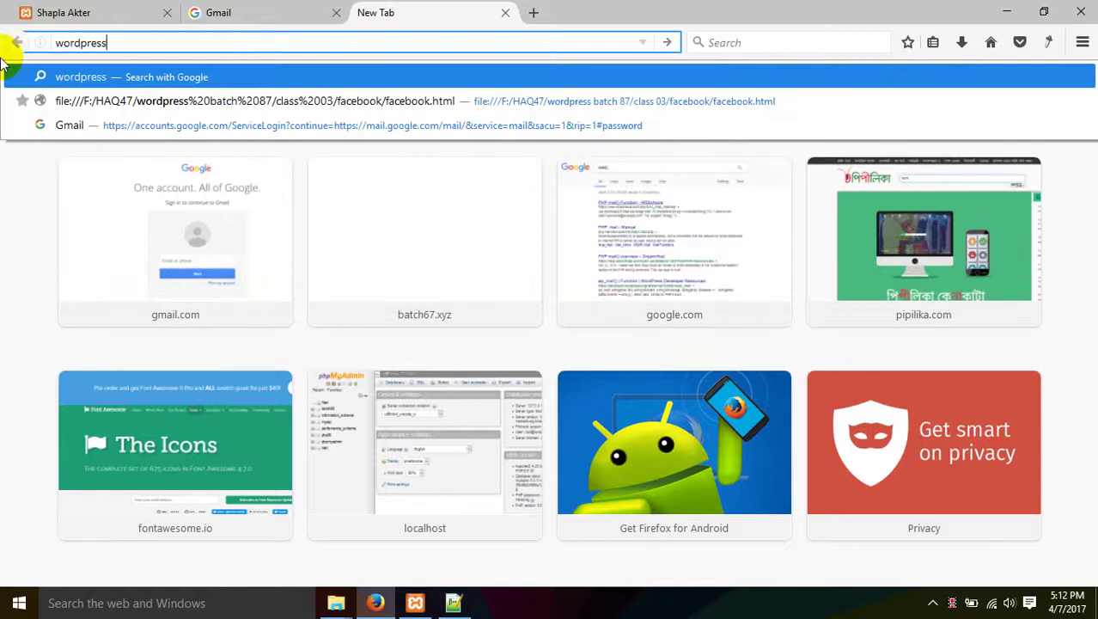
Go to wordpress.org and start the WordPress 4.7.3 download, then cancel that prompt.
type(".org")
key("Return")
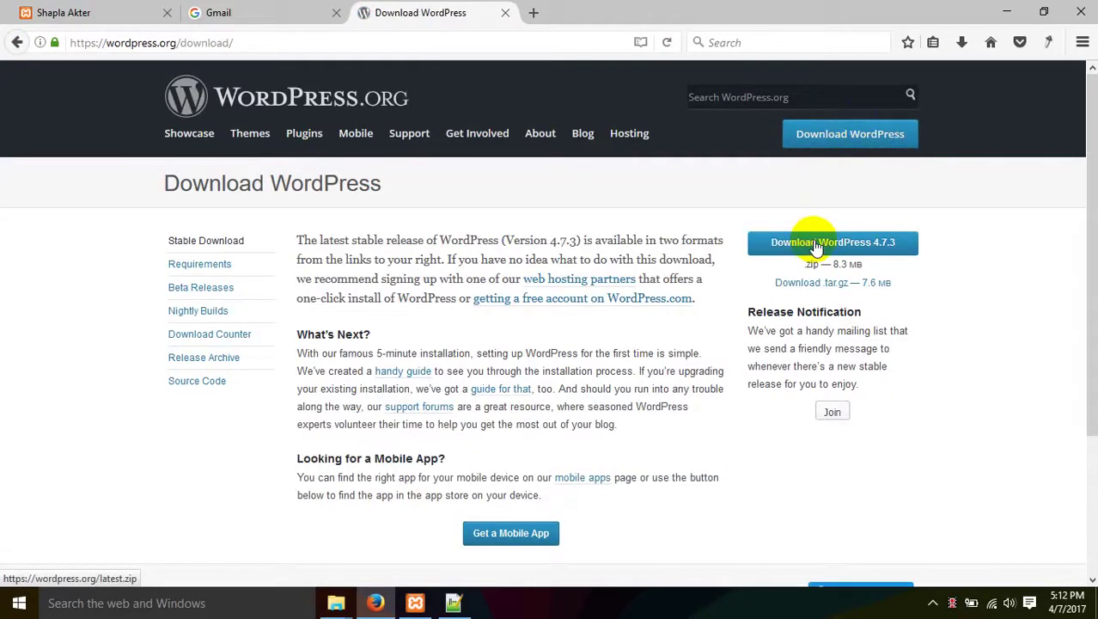
left_click(850, 247)
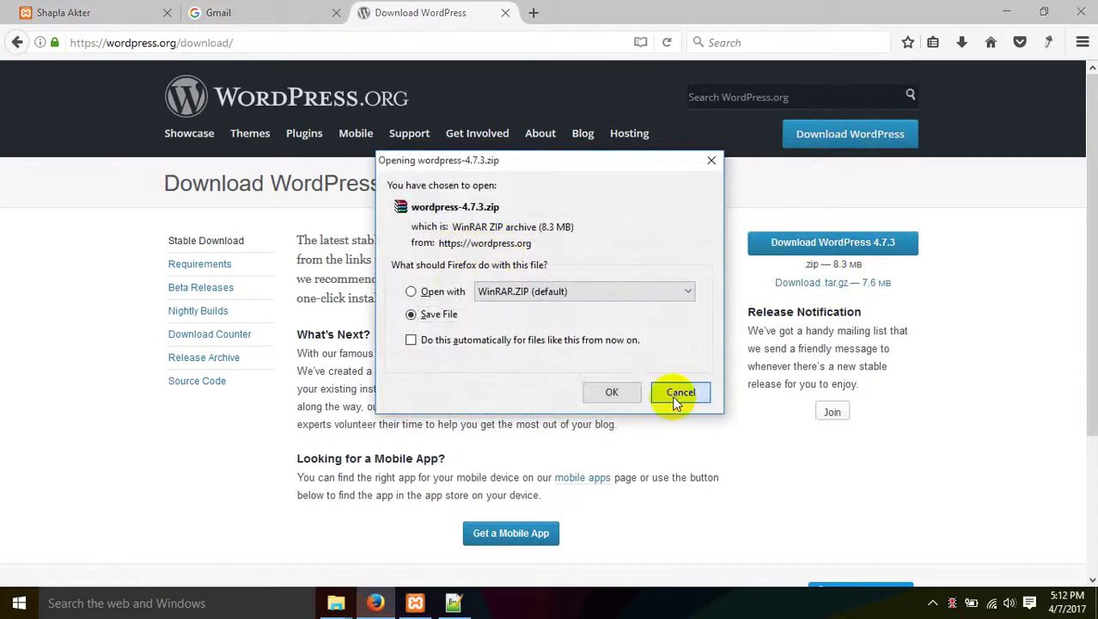
left_click(674, 397)
Load wordpress.org/latest.zip and save the WordPress zip file.
left_click(500, 38)
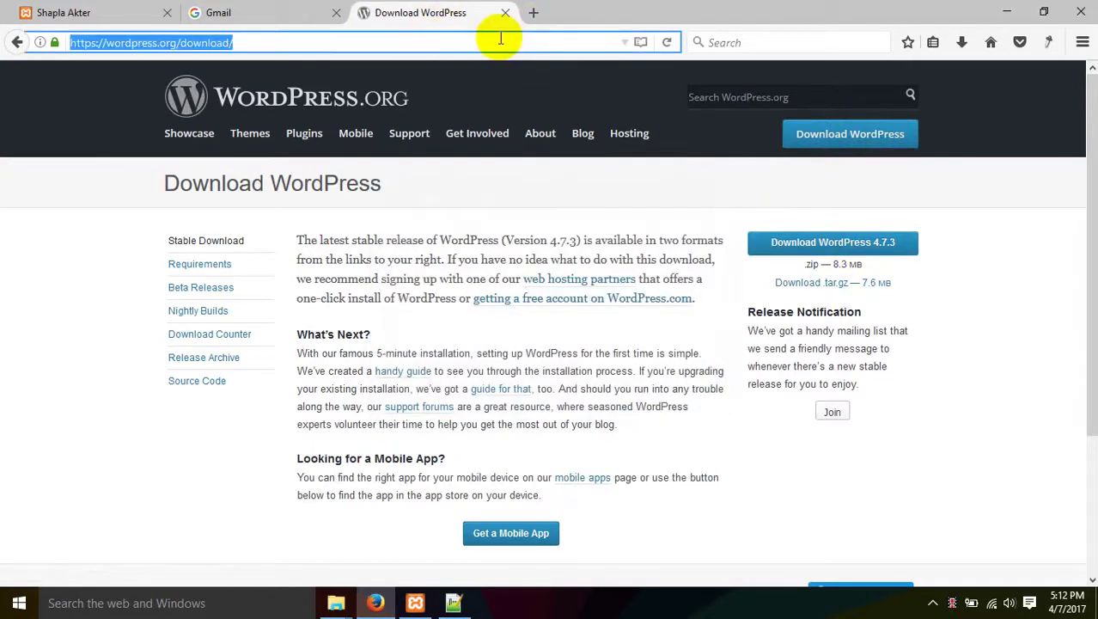
type("l")
key("BackSpace")
key("BackSpace")
type("wor")
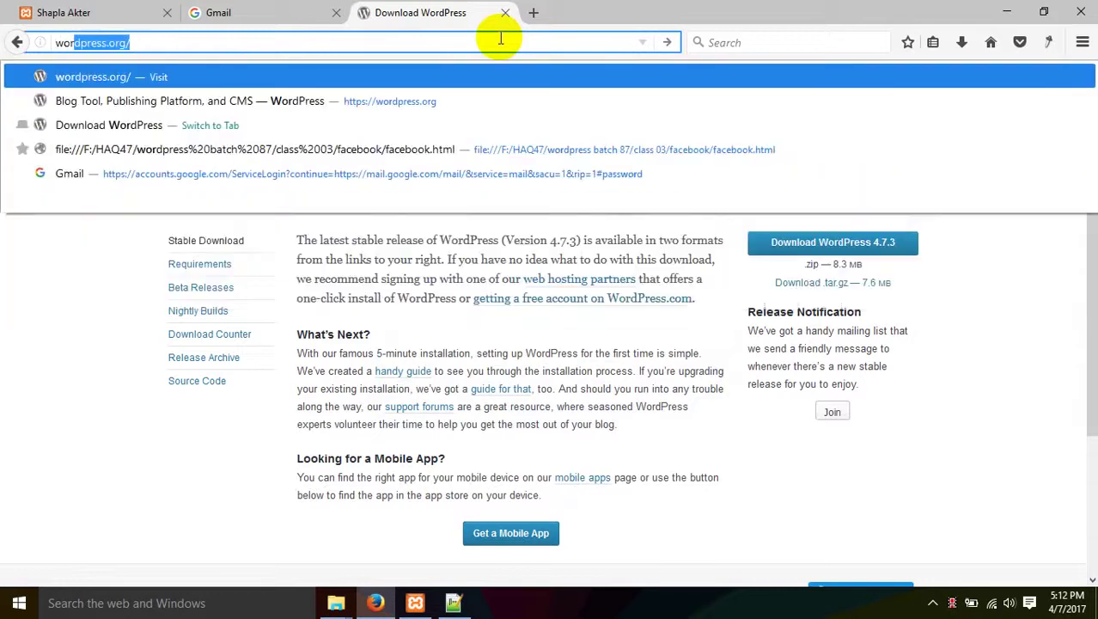
key("Right")
type("la")
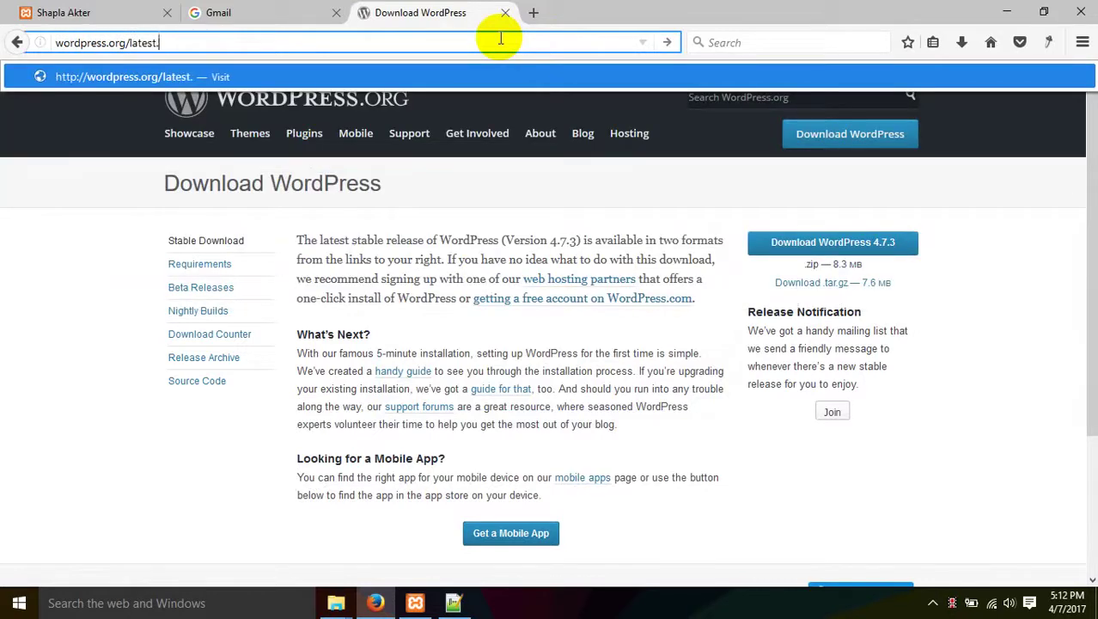
key("Return")
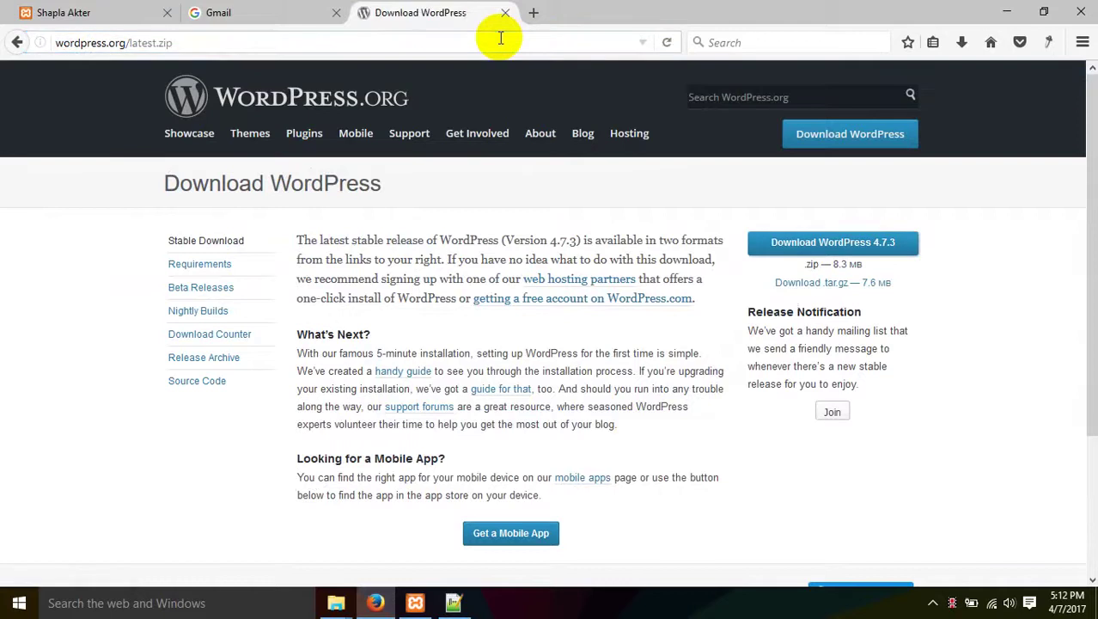
left_click(625, 392)
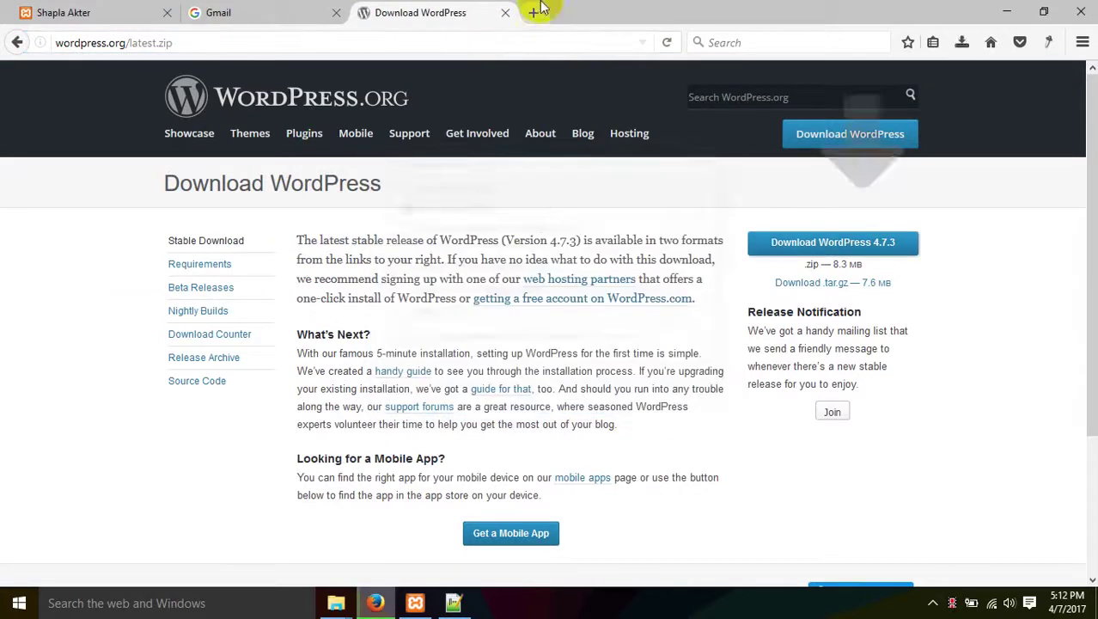
Reload the Gmail sign-in tab from gmail.com, then minimize Firefox.
left_click(296, 10)
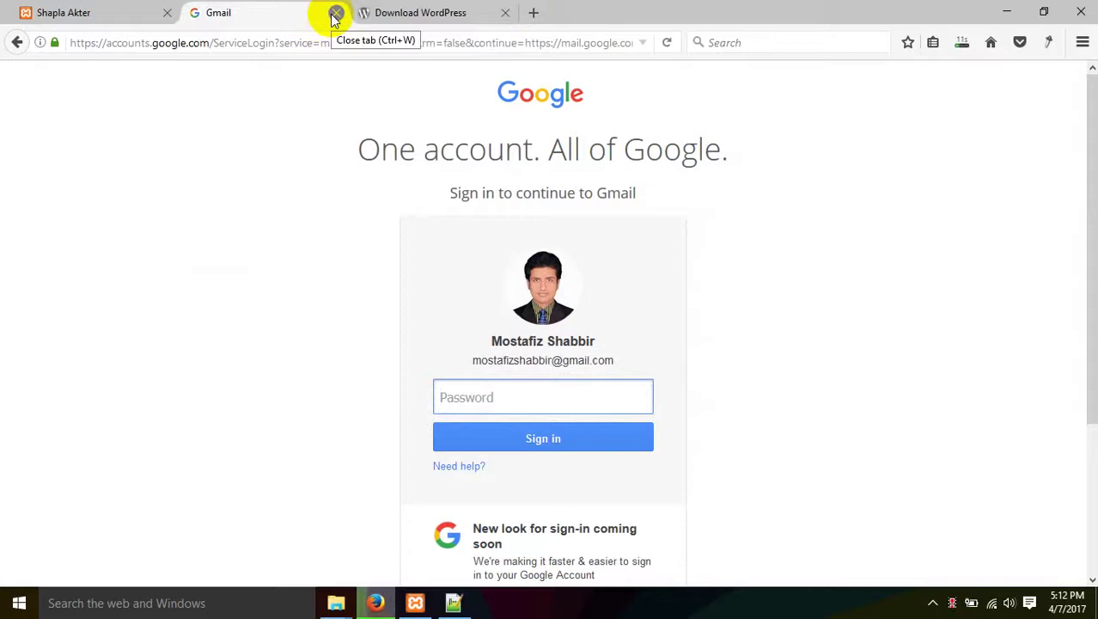
left_click(318, 42)
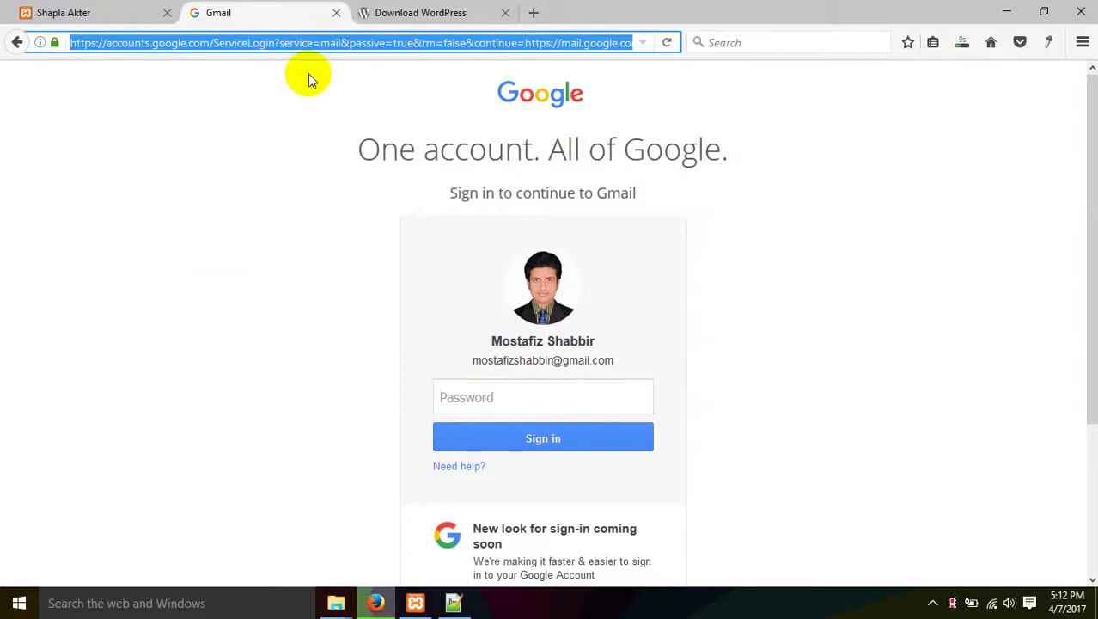
key("Return")
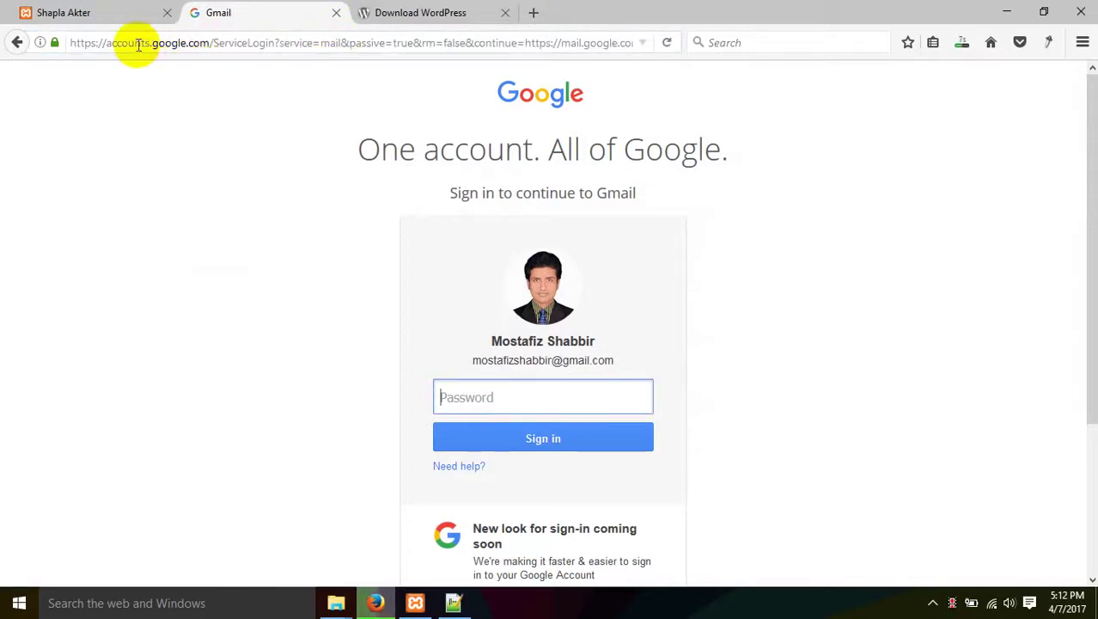
left_click(135, 42)
type("gmail.com/")
key("Return")
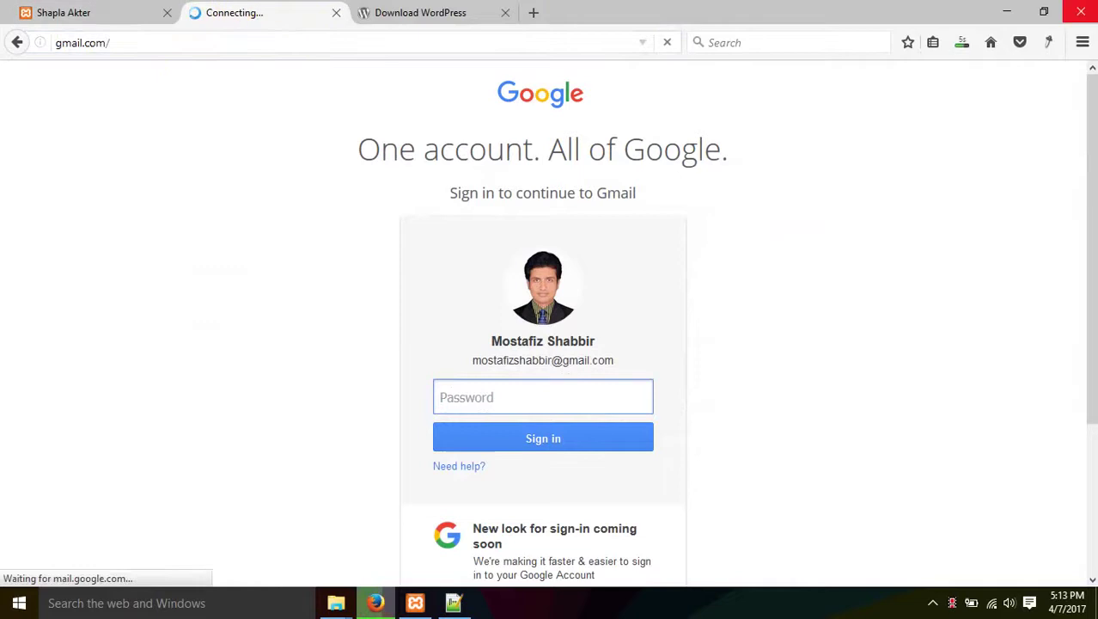
left_click(1007, 12)
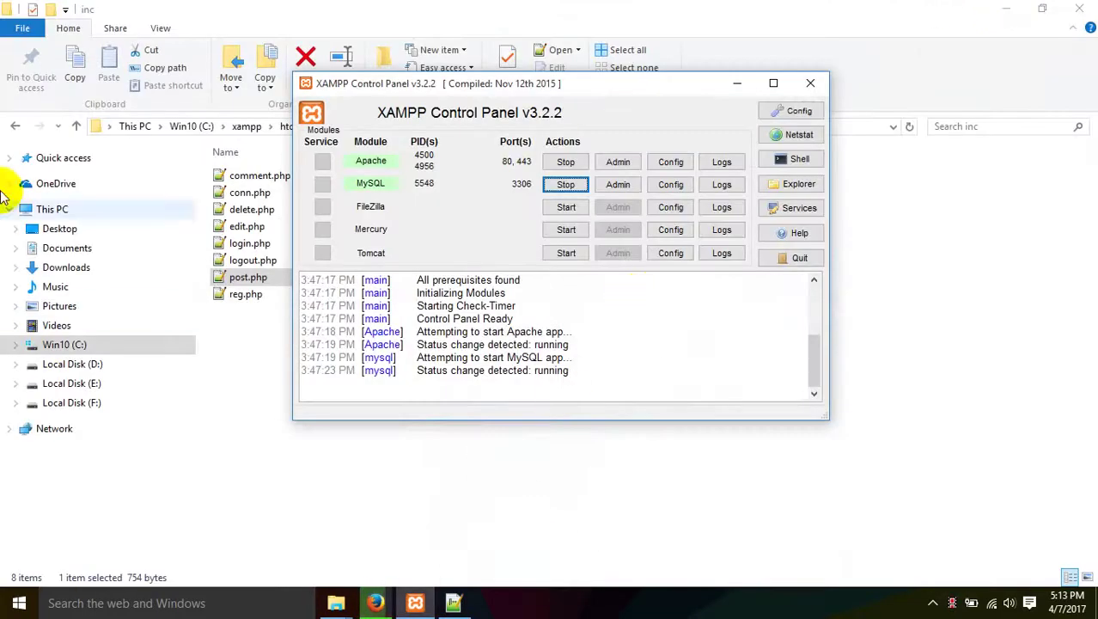
Create a new empty folder named wp80 in C:\xampp\htdocs and bring Firefox back.
left_click(16, 127)
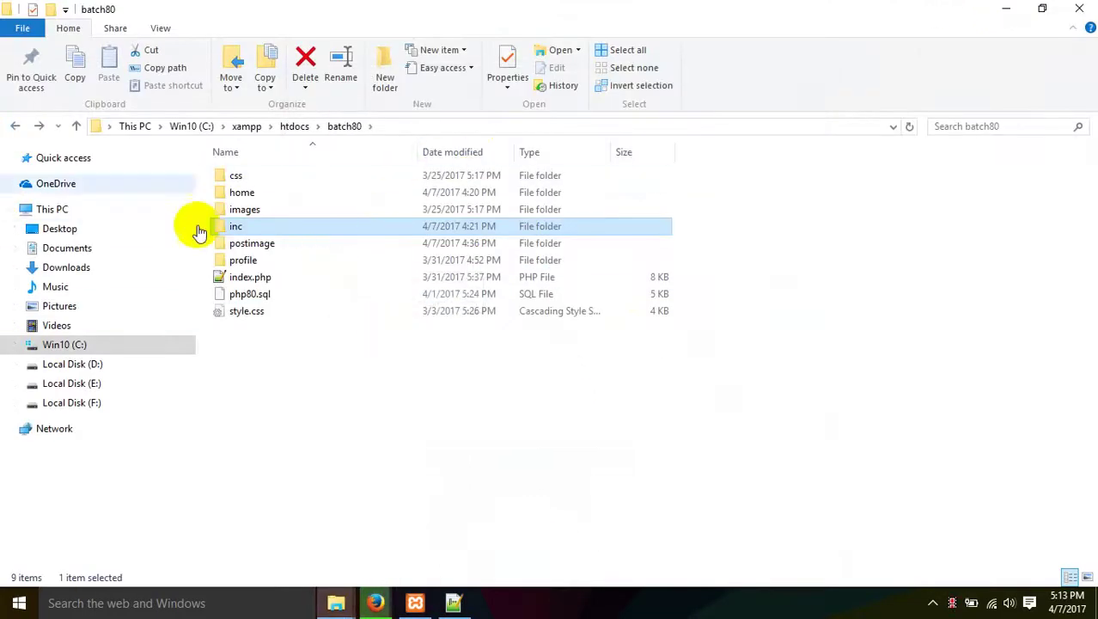
left_click(15, 127)
left_click(16, 127)
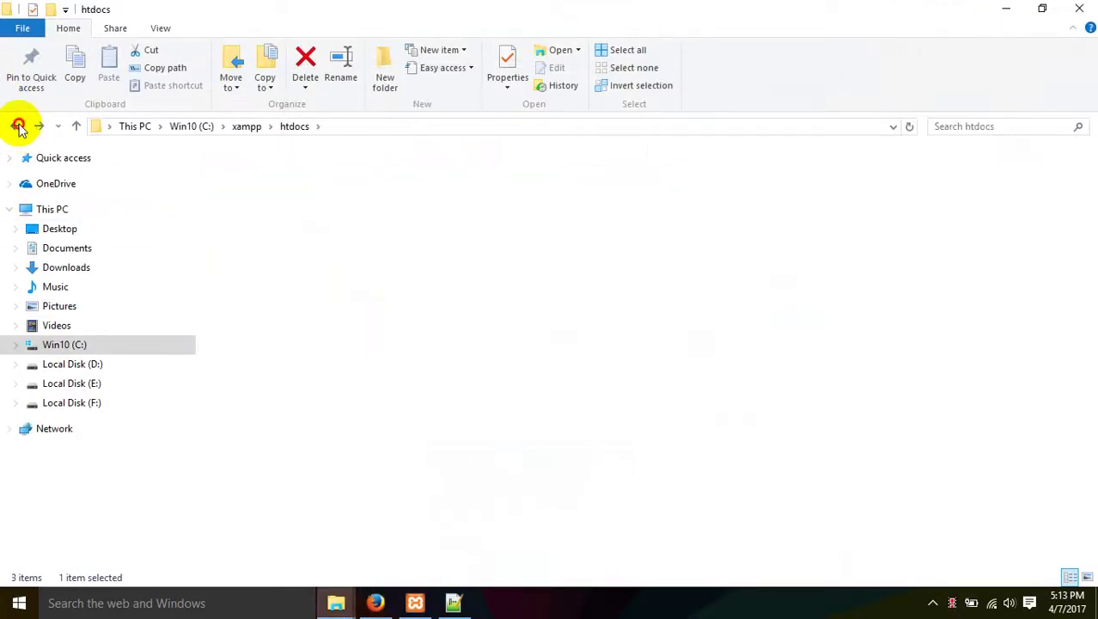
double_click(255, 262)
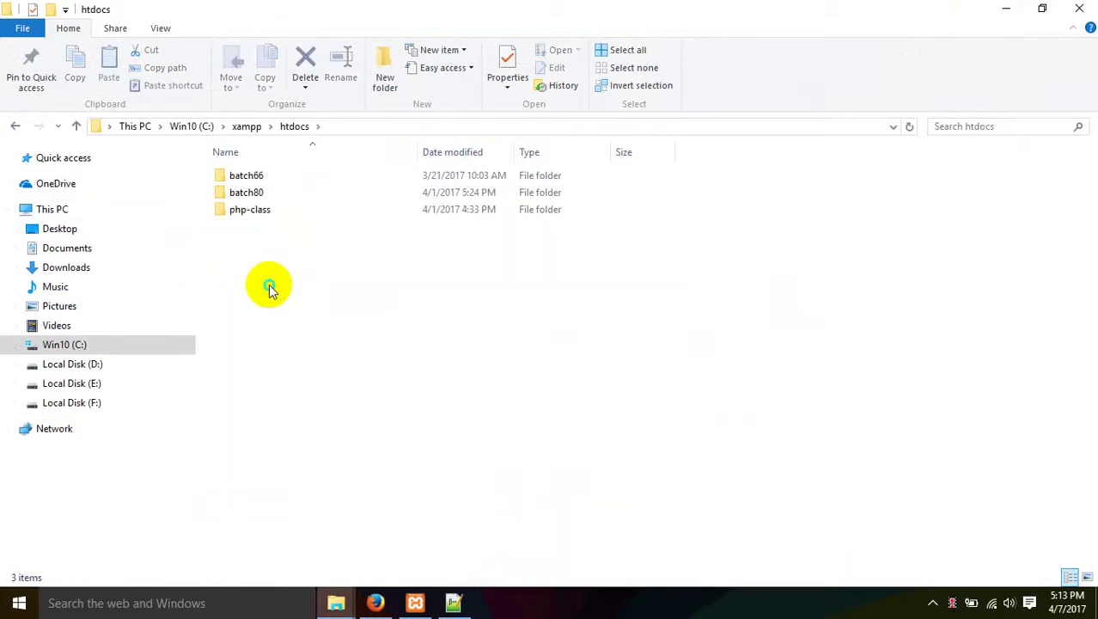
right_click(270, 285)
mouse_move(368, 482)
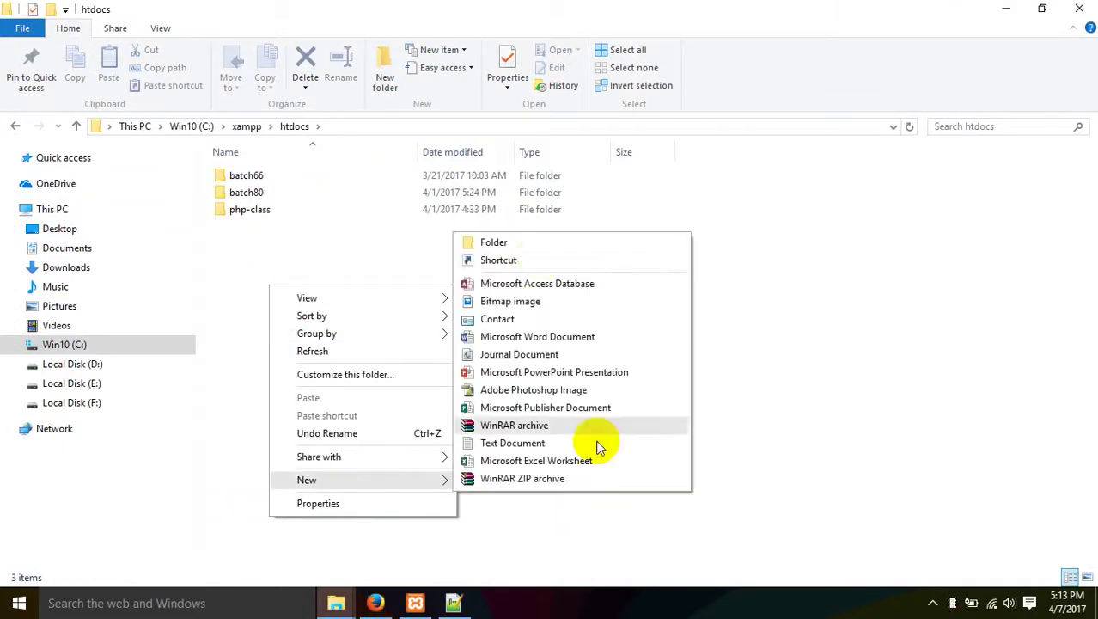
left_click(493, 242)
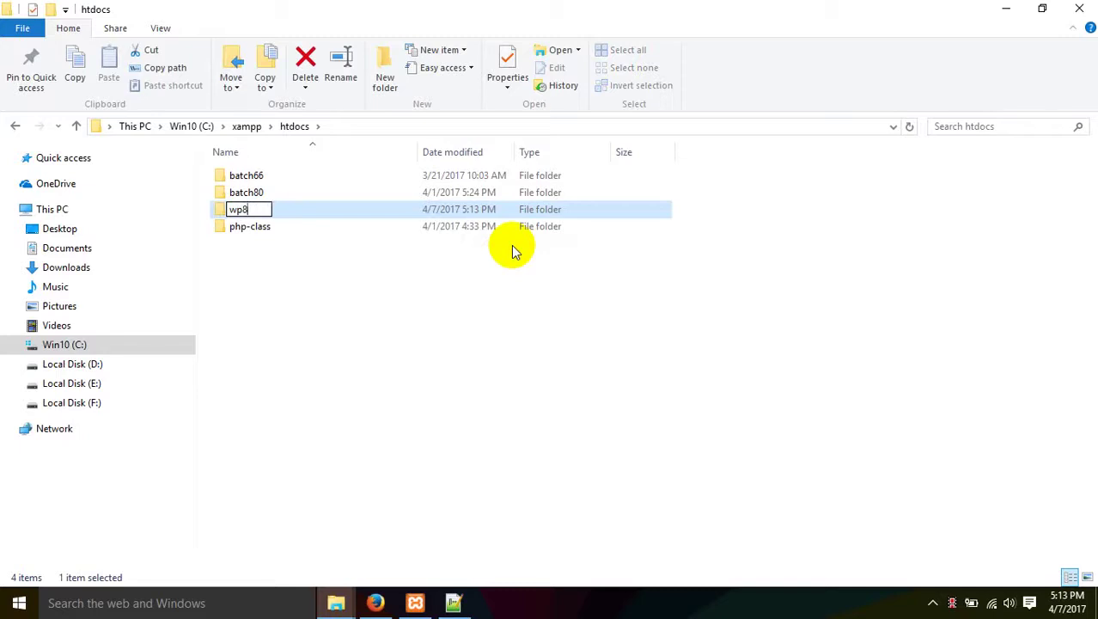
key("Return")
key("Return")
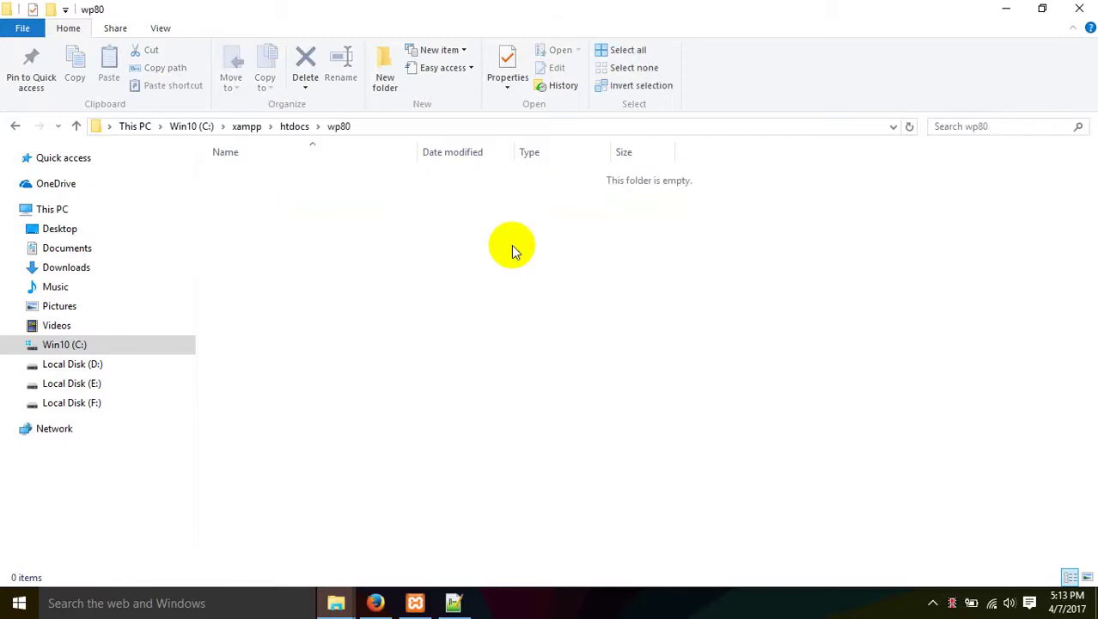
left_click(373, 603)
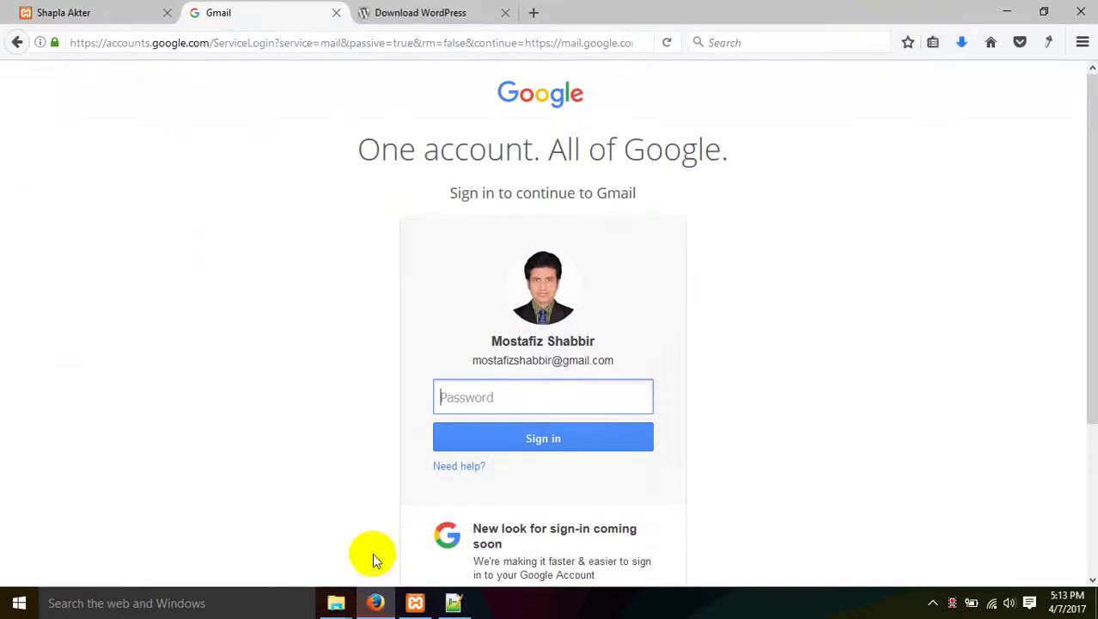
Open the downloaded wordpress-4.7.3 zip and select everything inside its wordpress folder.
left_click(961, 42)
left_click(778, 86)
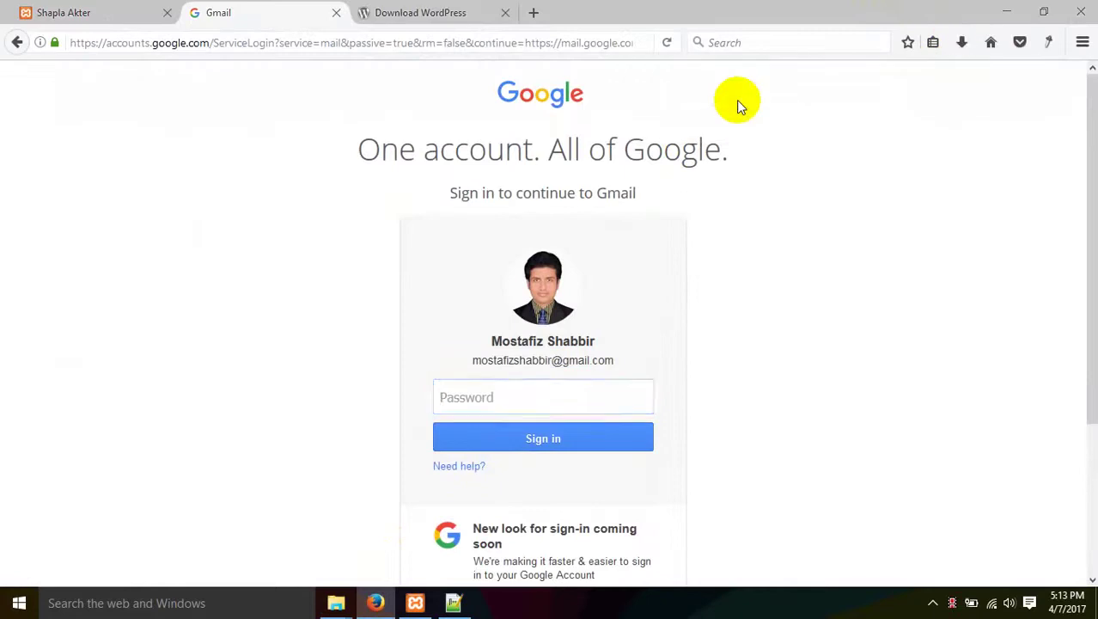
double_click(278, 267)
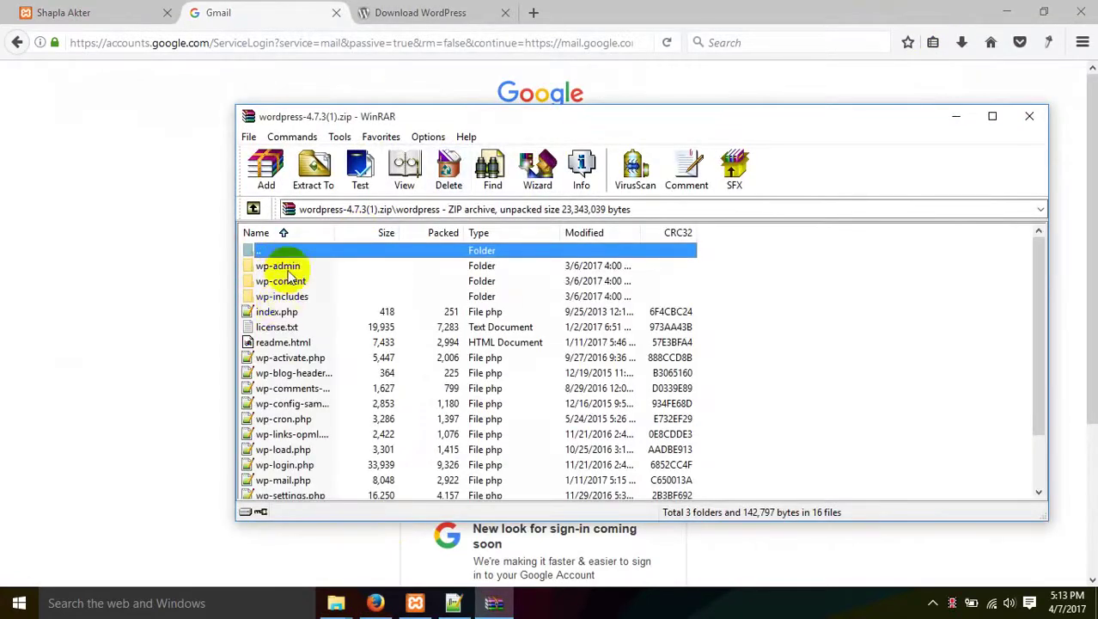
scroll(292, 311, "down", 1)
scroll(293, 310, "up", 1)
scroll(289, 307, "down", 1)
left_click(313, 388)
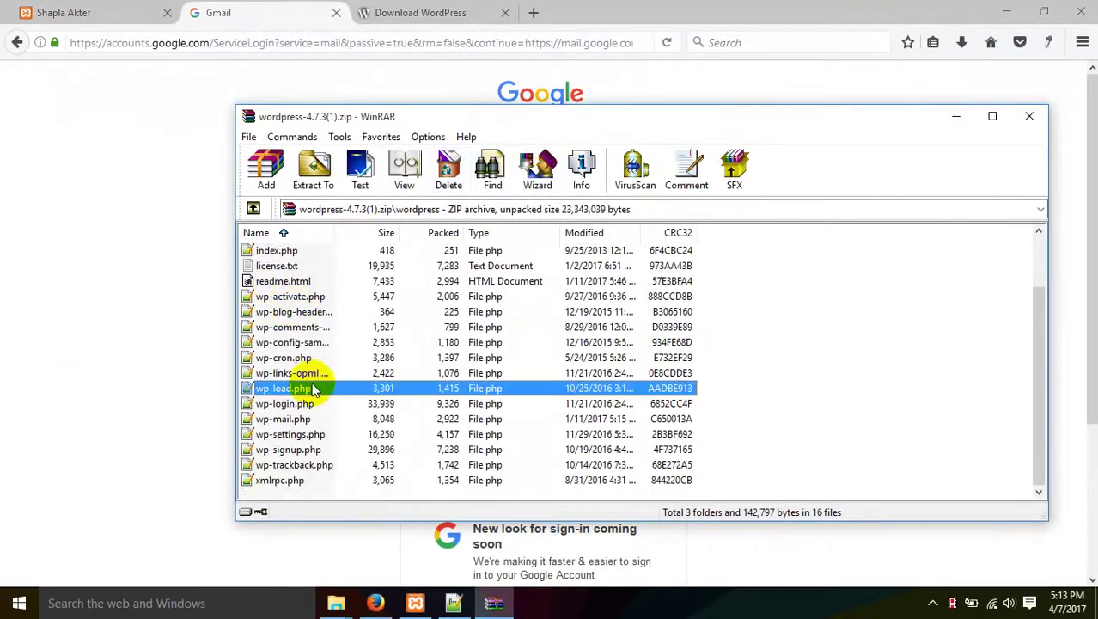
key("ctrl+a")
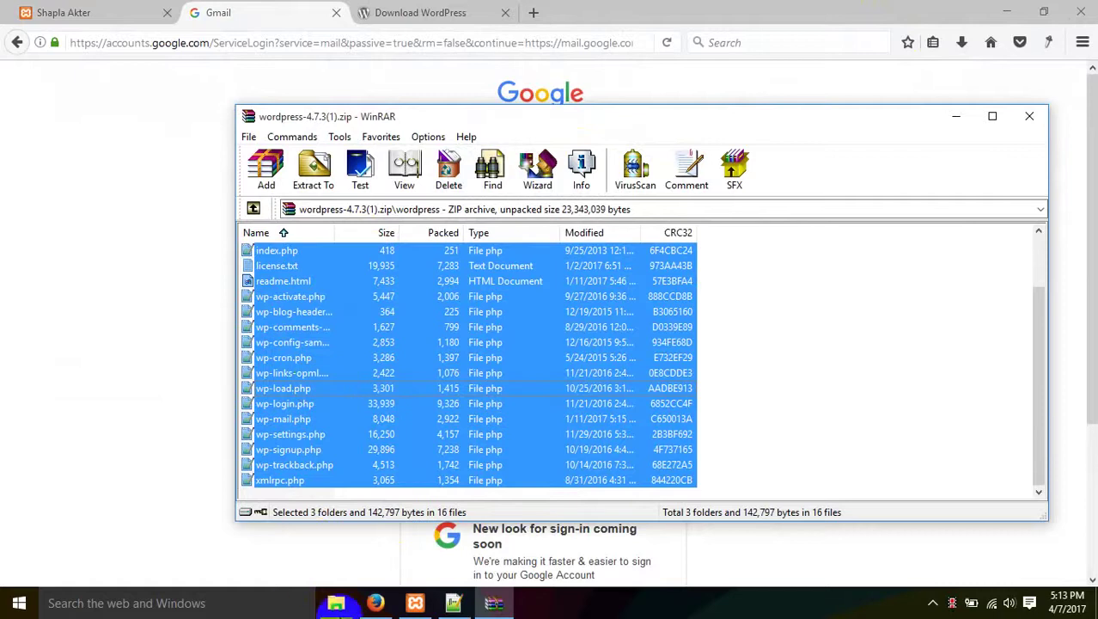
Drag the selected WordPress files into the wp80 Explorer window to extract them.
left_click(336, 603)
left_click(407, 560)
left_click(494, 602)
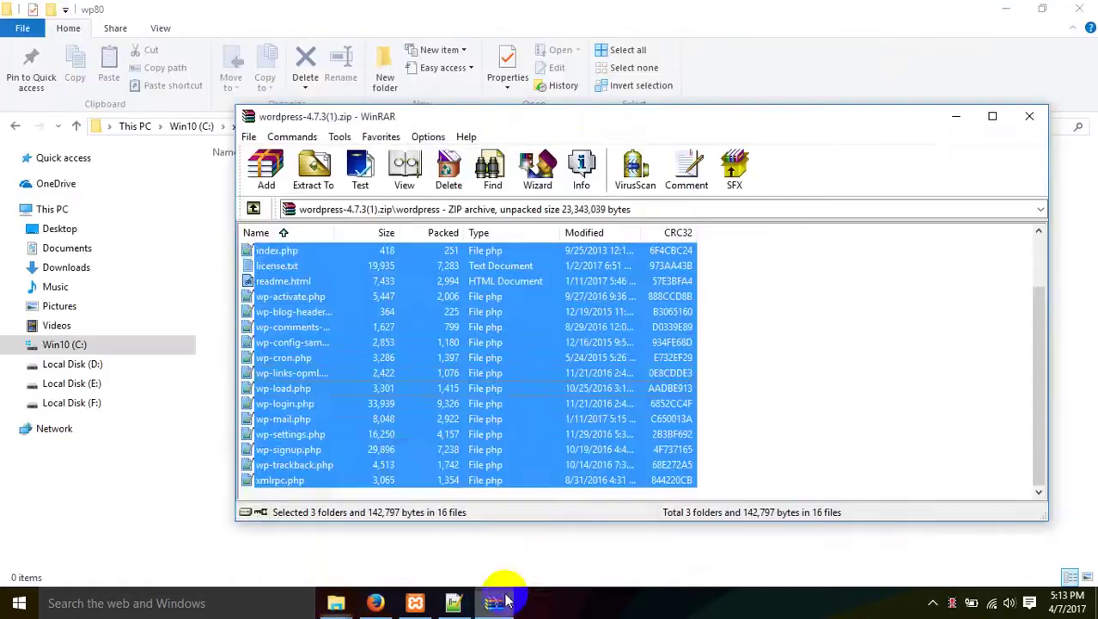
left_click_drag(388, 378, 426, 560)
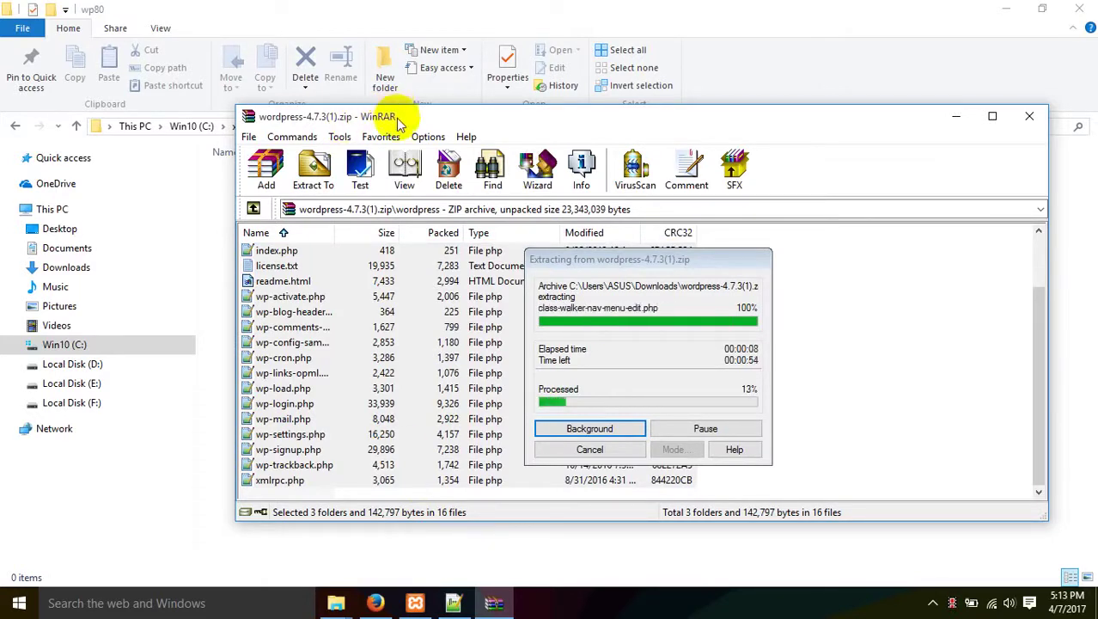
left_click_drag(397, 120, 651, 113)
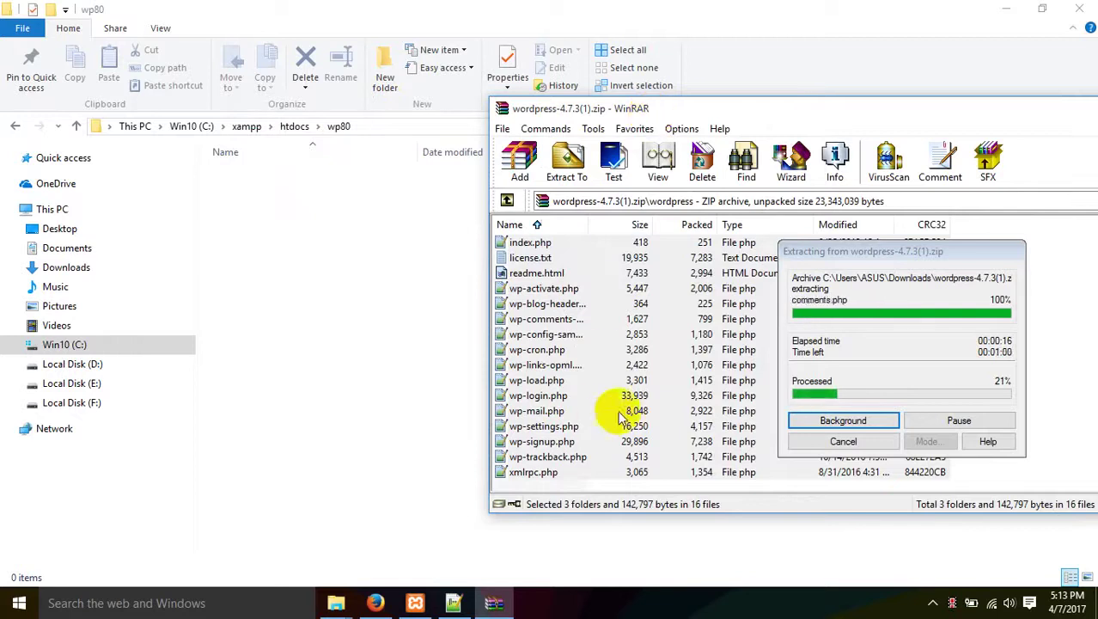
Remove the saved Google account from Gmail sign-in and close the Gmail tab.
left_click(378, 602)
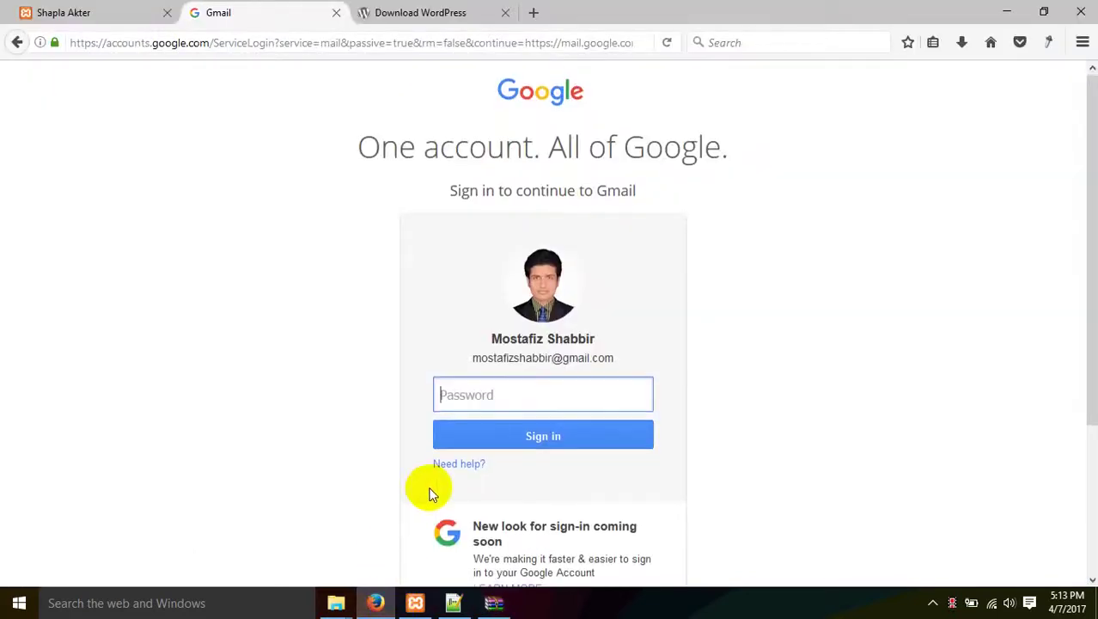
scroll(429, 491, "down", 3)
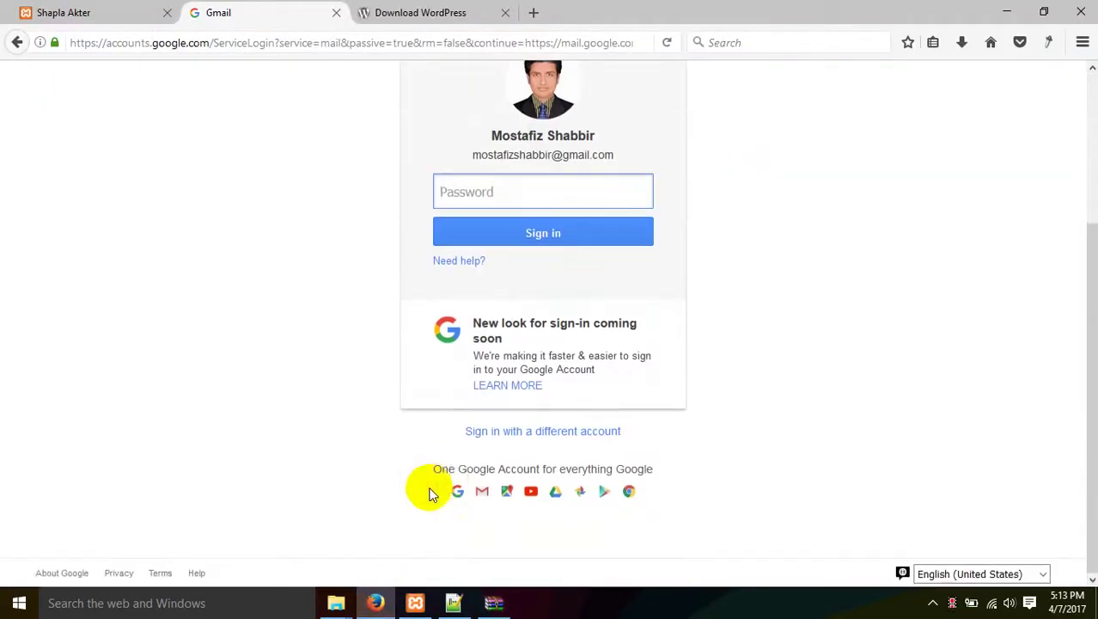
left_click(515, 432)
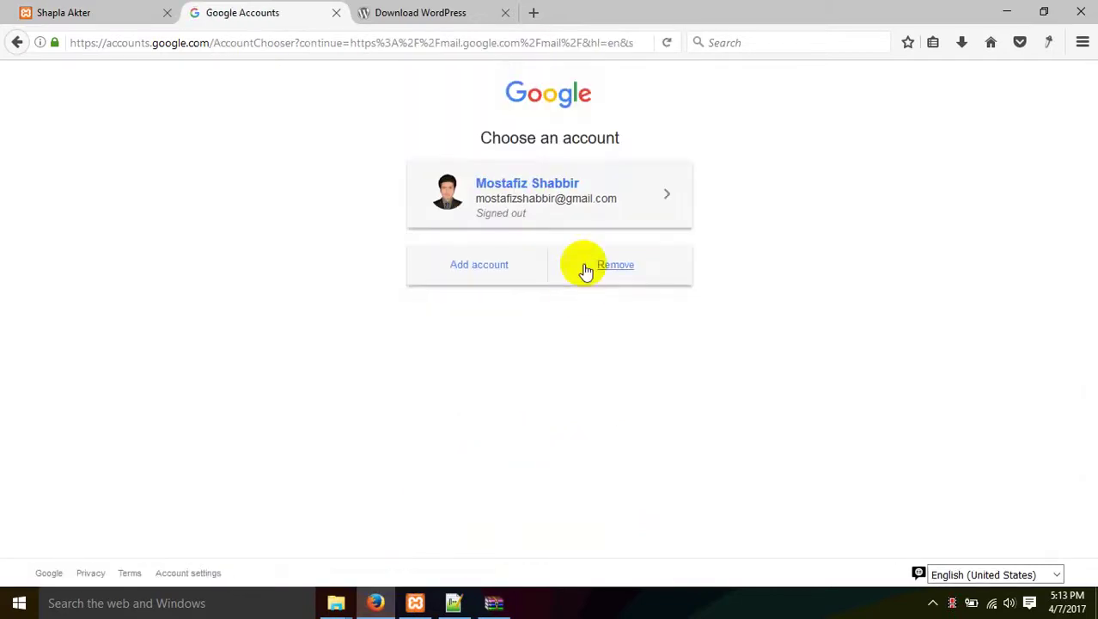
left_click(626, 268)
left_click(610, 264)
left_click(667, 195)
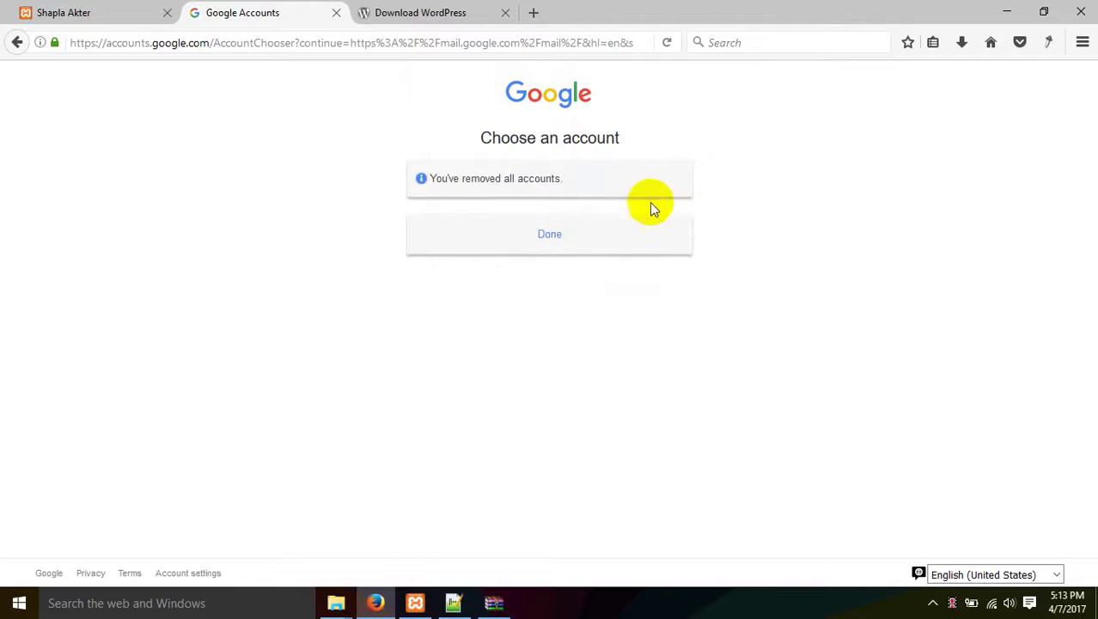
left_click(549, 237)
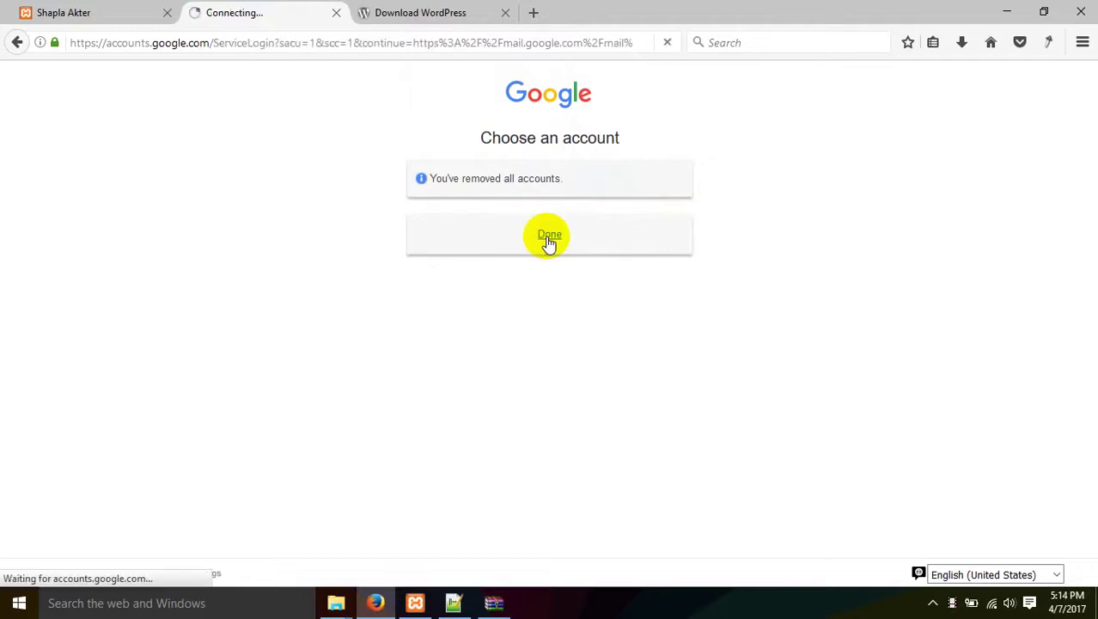
left_click(336, 12)
left_click(152, 12)
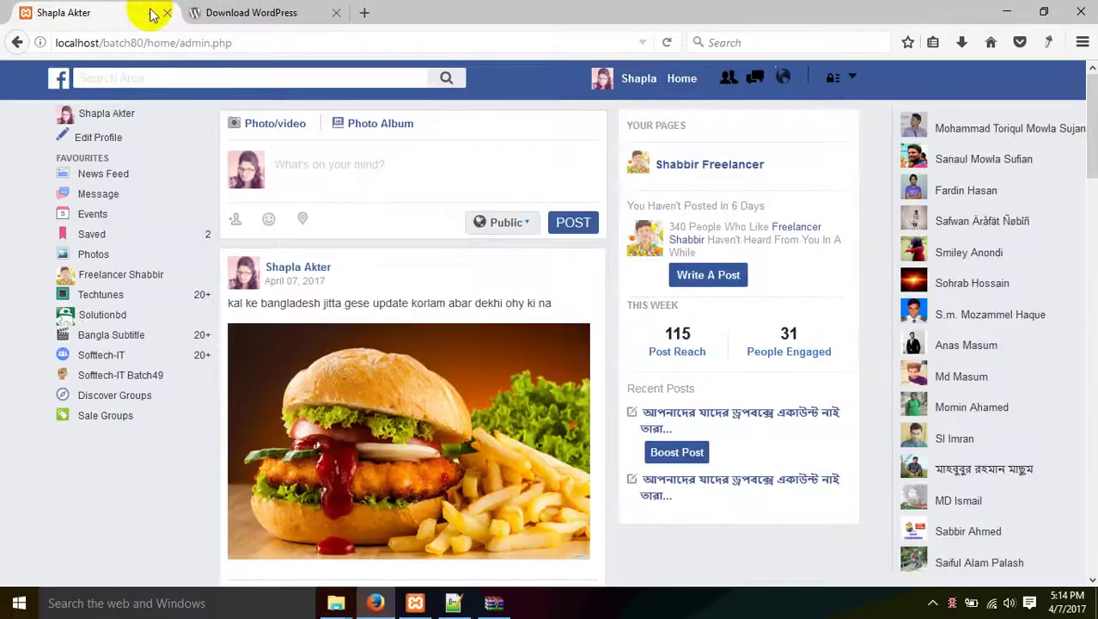
Close the local social-site tab and check the WinRAR extraction progress.
left_click(167, 12)
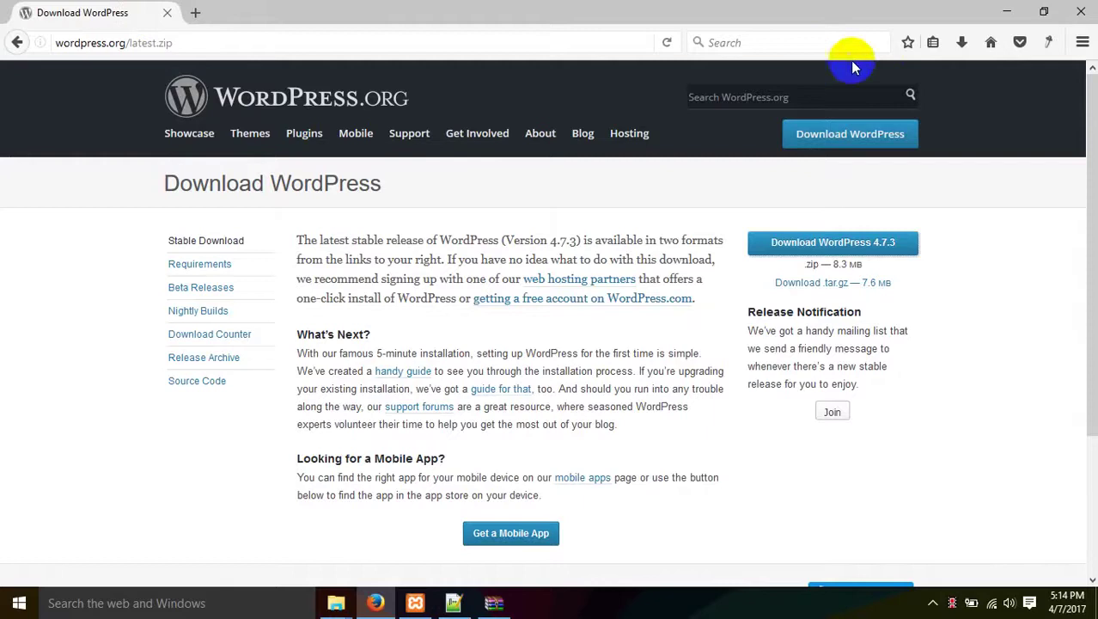
left_click(493, 602)
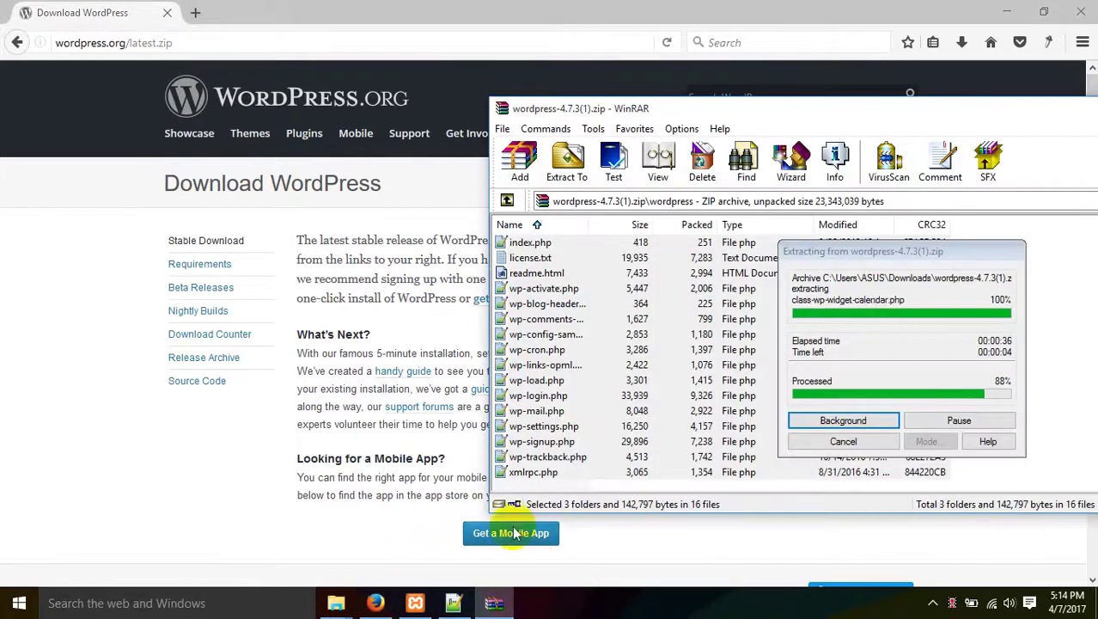
left_click(376, 602)
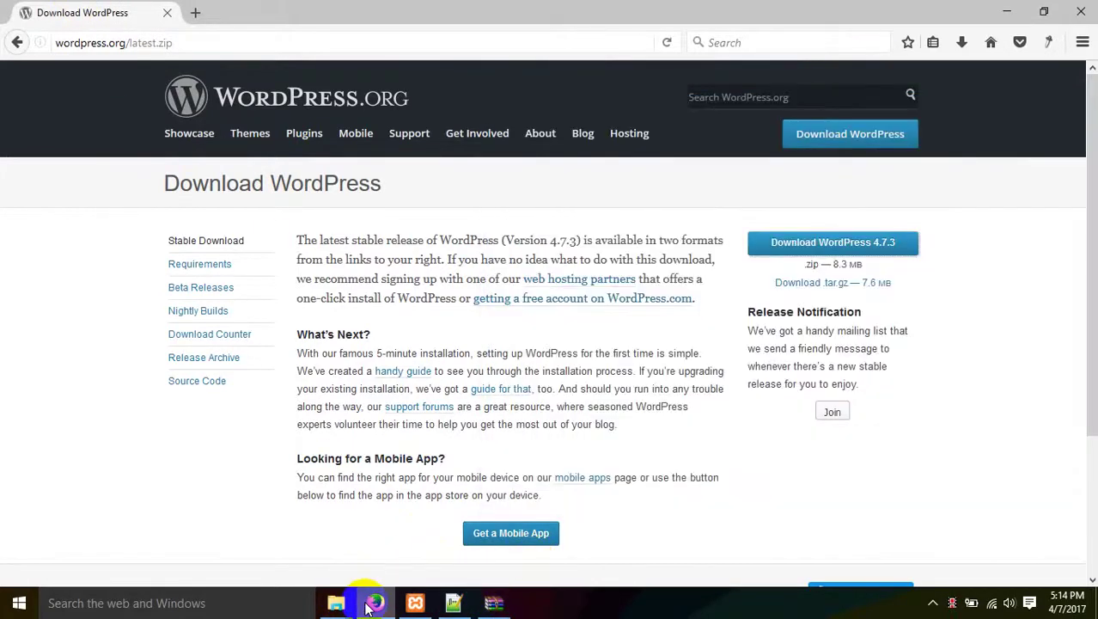
Enter localhost/wp80 in a new tab's address bar, checking the wp80 folder meanwhile.
left_click(197, 12)
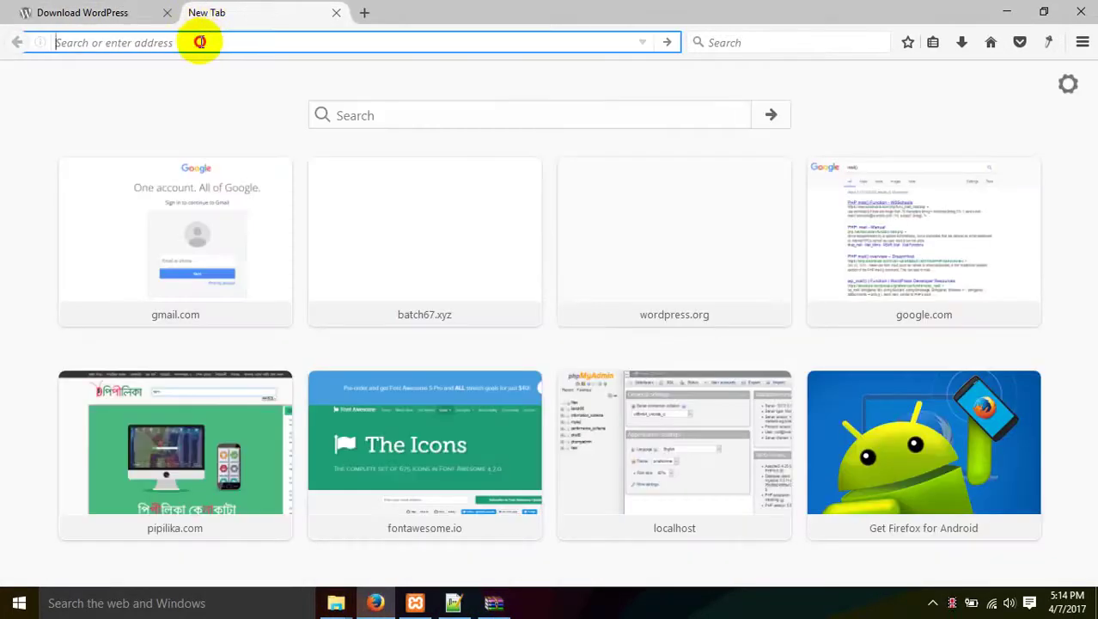
type("localhost/")
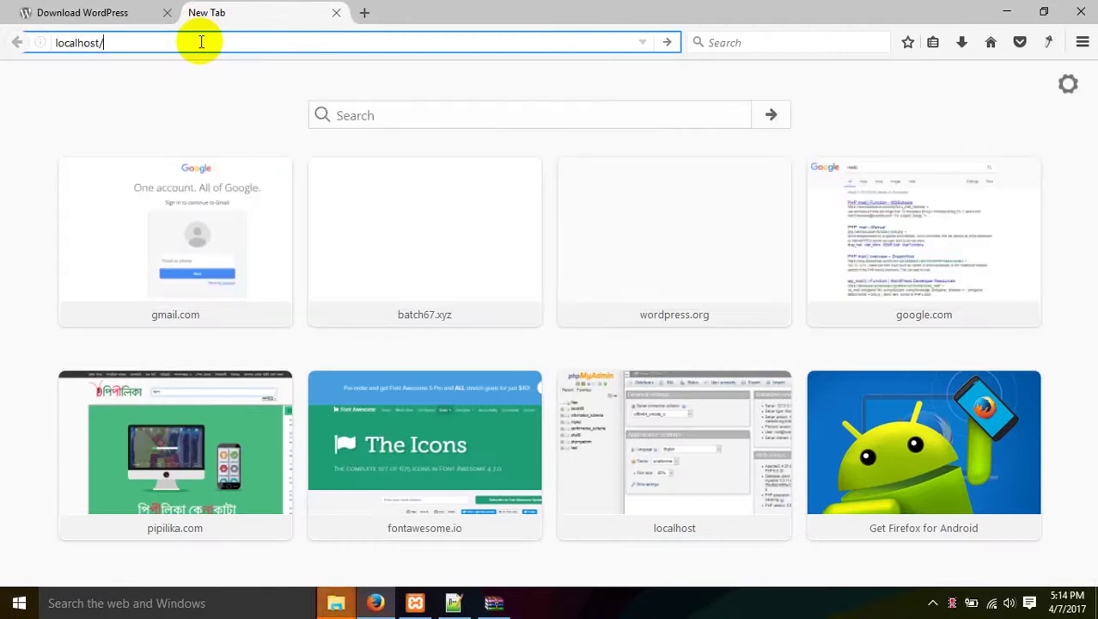
key("alt+Tab")
key("ctrl+v")
key("alt+Tab")
type("/wp")
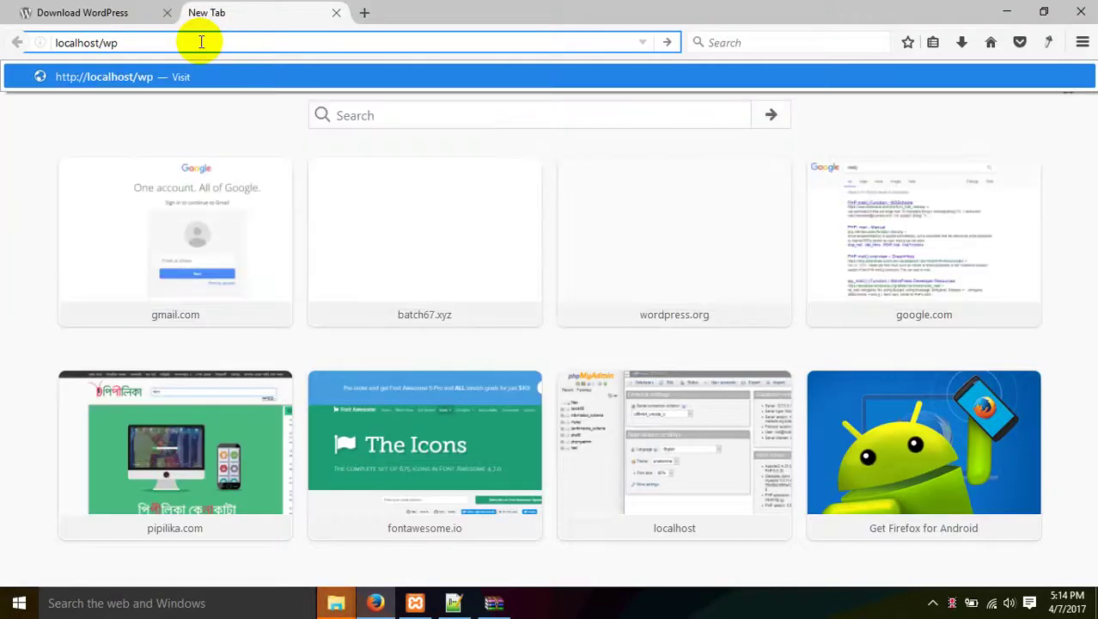
type("80")
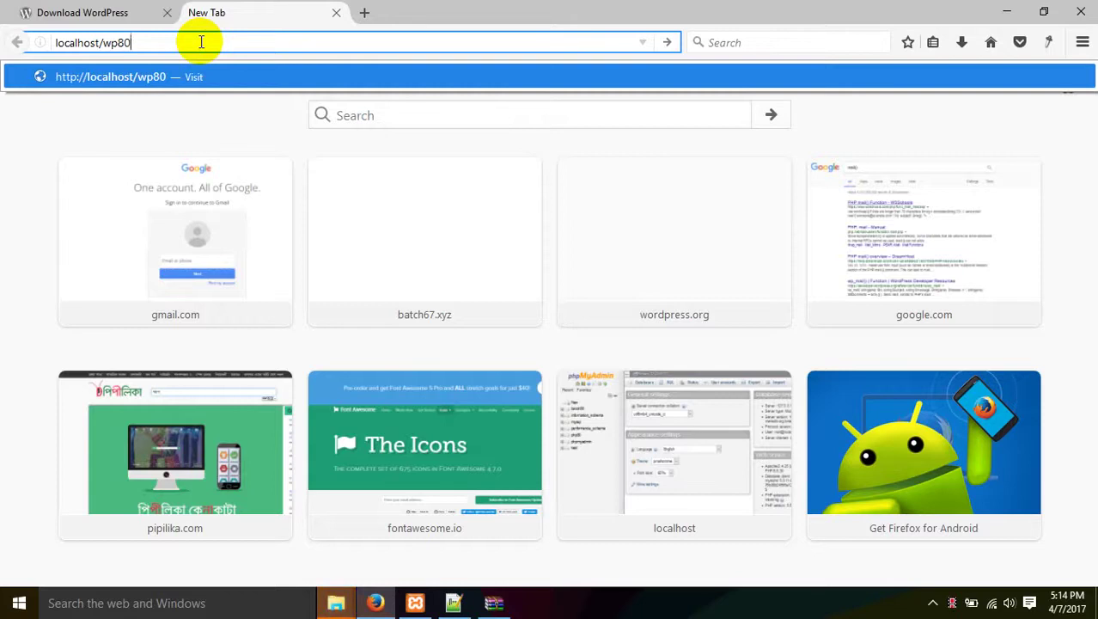
left_click(348, 603)
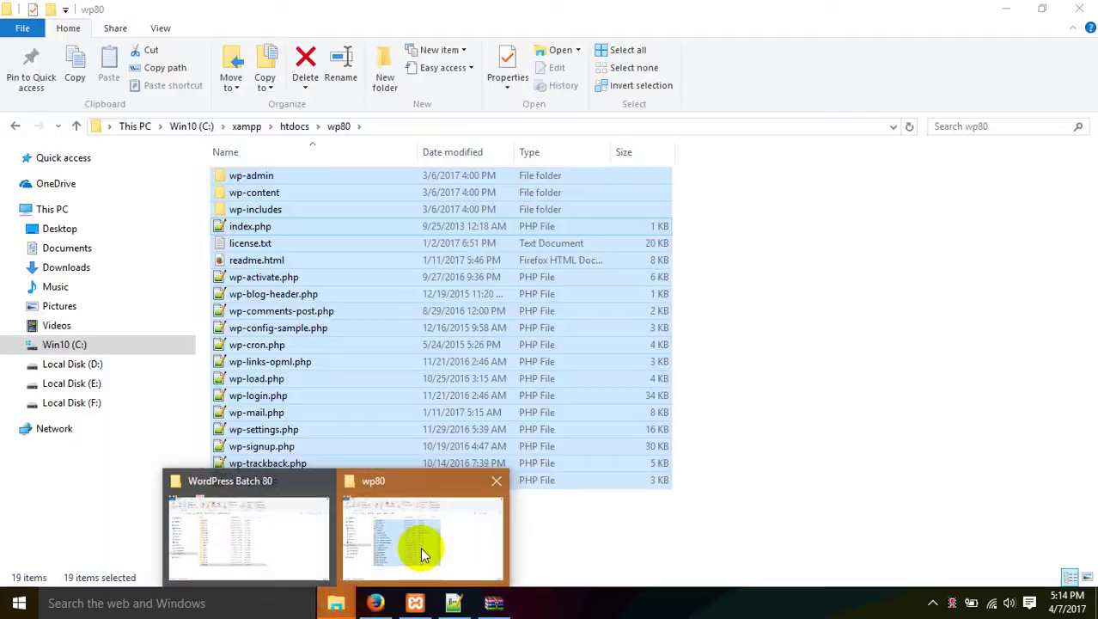
left_click(422, 547)
left_click(496, 603)
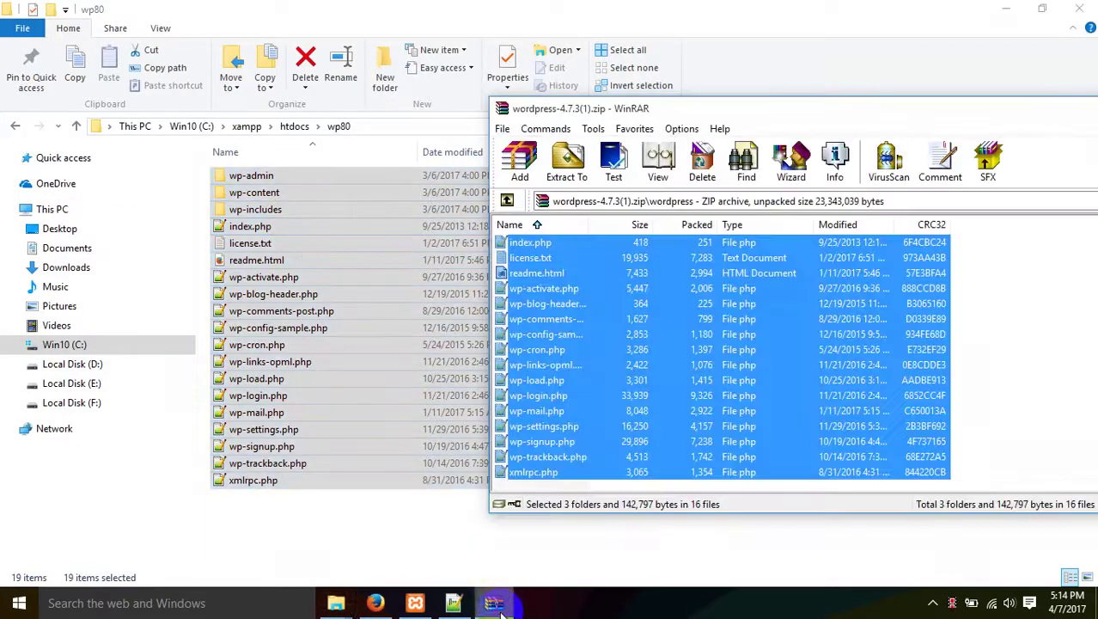
left_click(376, 603)
left_click(162, 45)
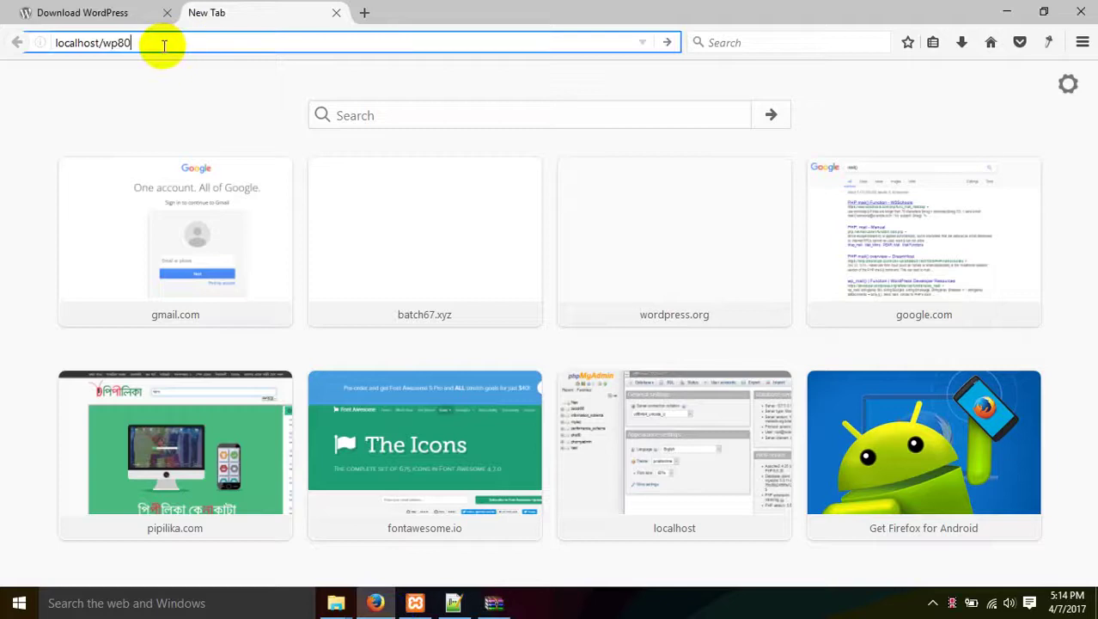
Load localhost/wp80 and continue WordPress setup with English (United States).
key("Return")
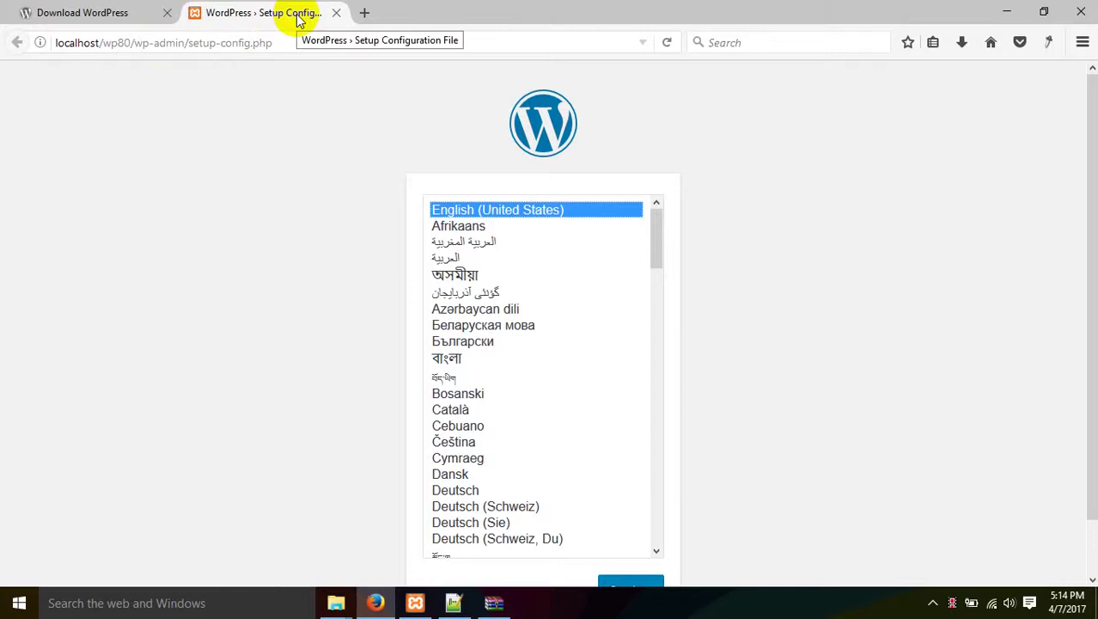
scroll(328, 262, "down", 2)
scroll(314, 262, "up", 2)
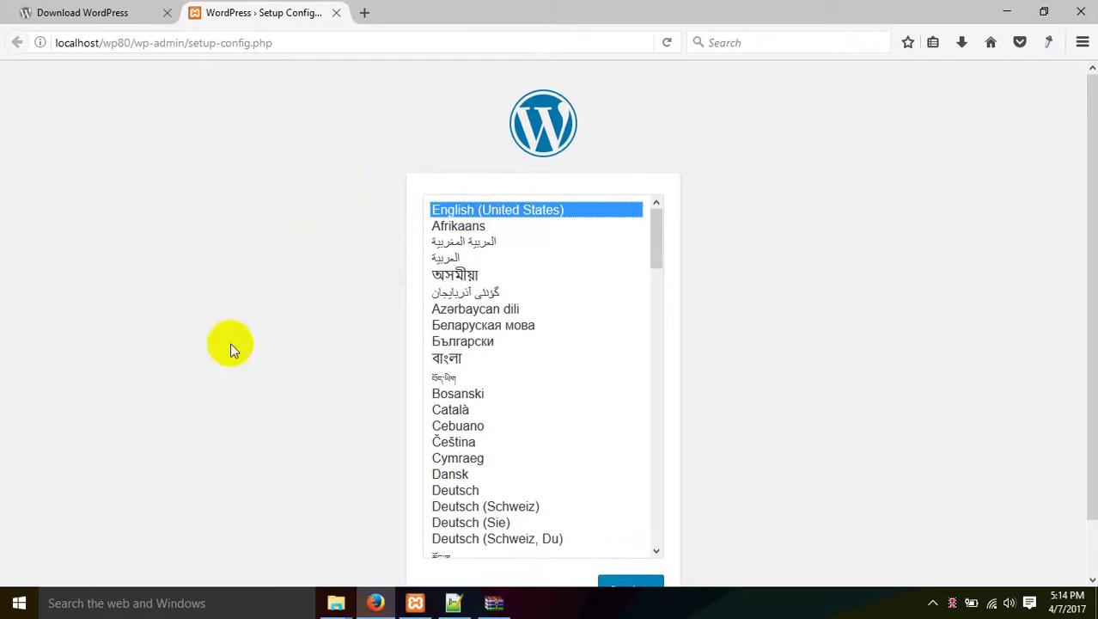
scroll(230, 342, "down", 2)
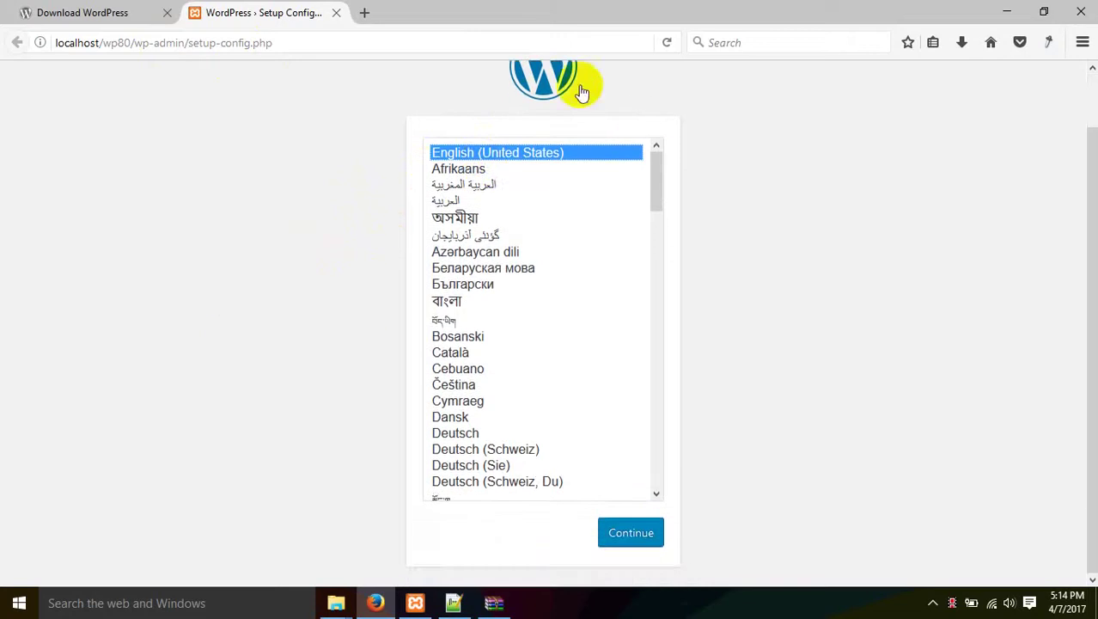
left_click(636, 530)
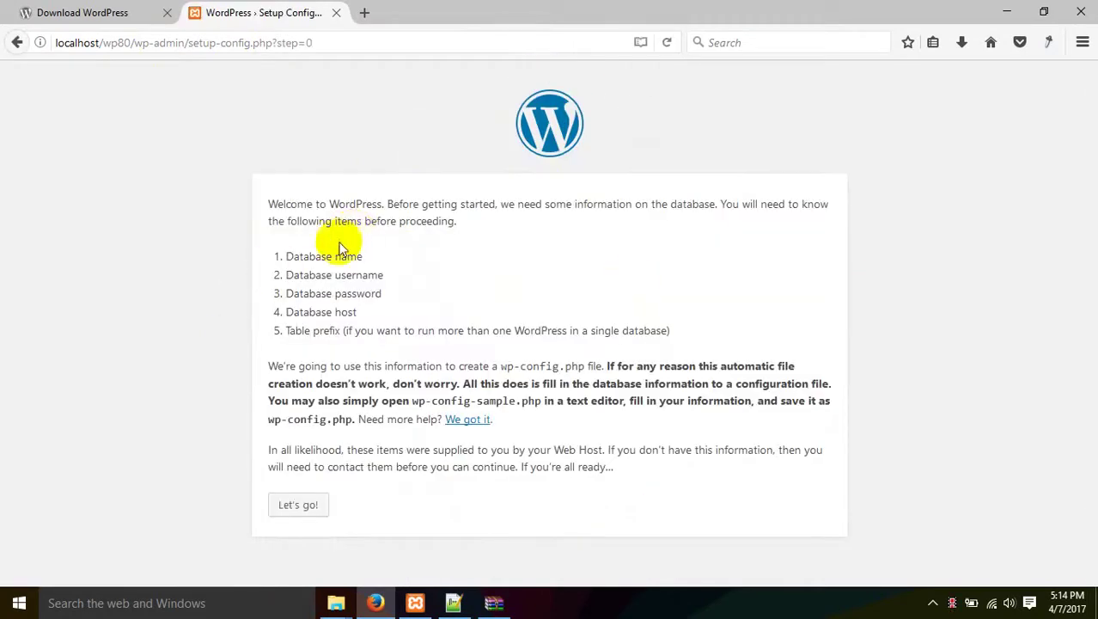
Highlight the database name, username, password and host requirements on the welcome page.
left_click_drag(368, 256, 292, 256)
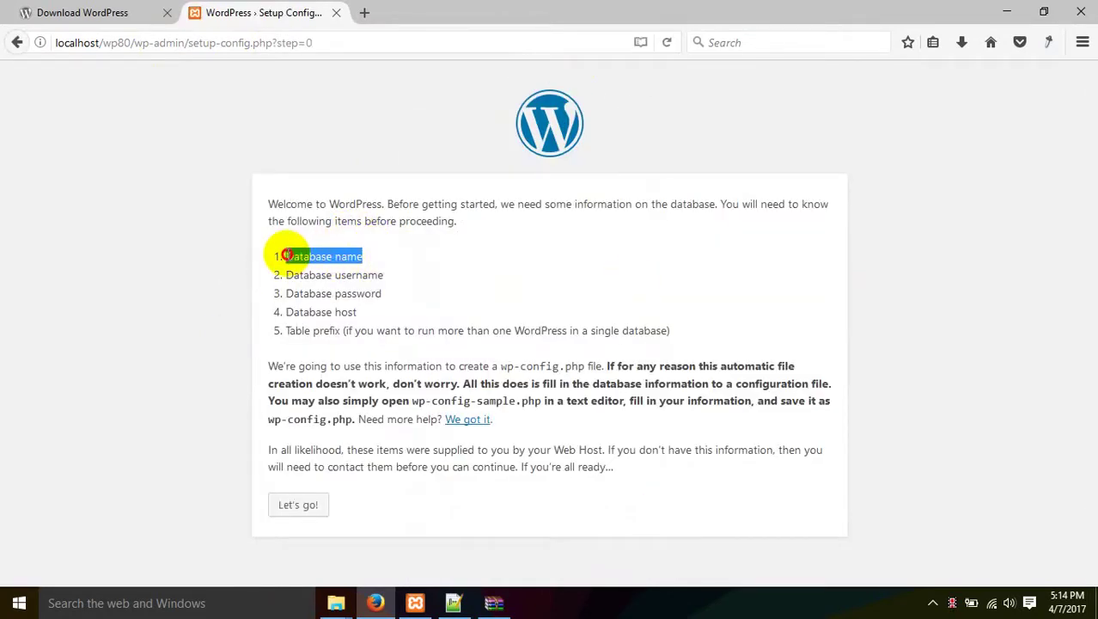
left_click(292, 259)
left_click(372, 259)
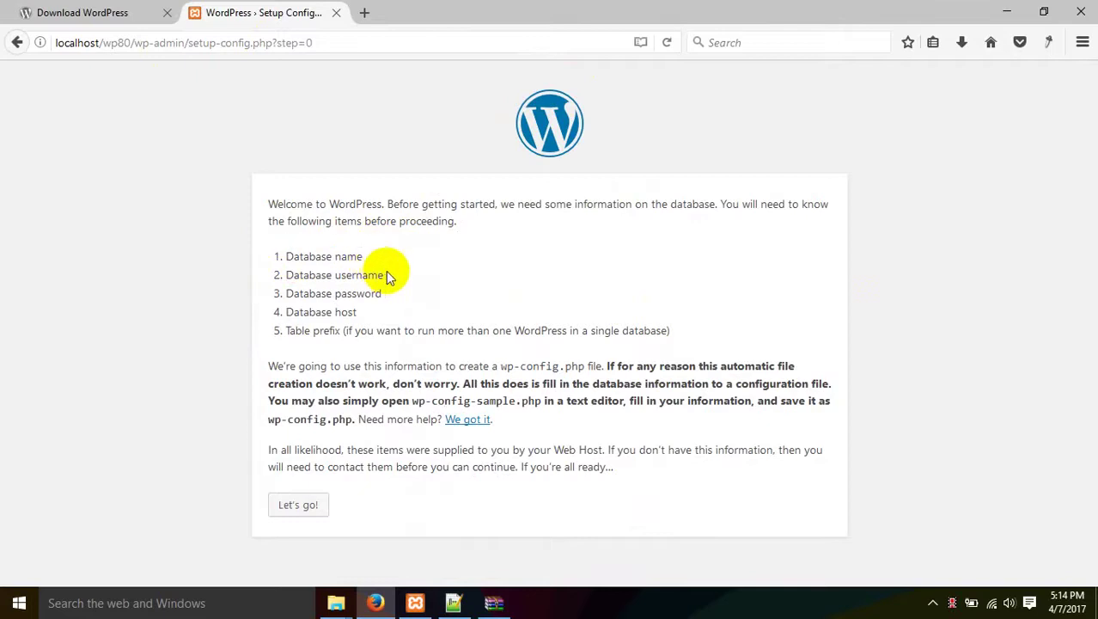
left_click_drag(385, 275, 303, 275)
left_click_drag(384, 293, 277, 311)
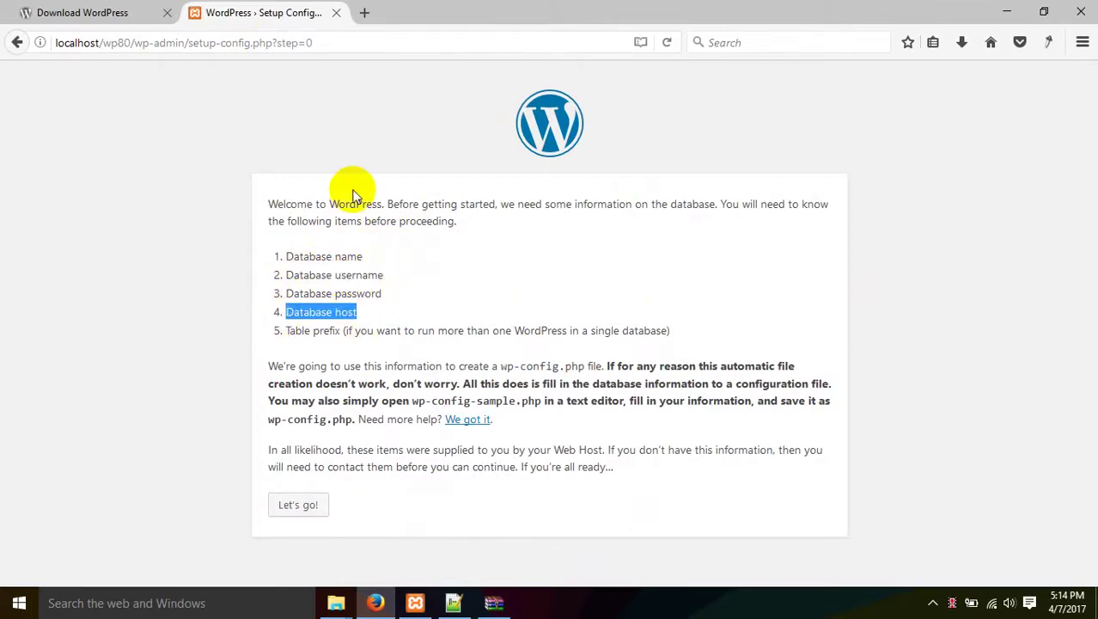
Create a new database named wp80 in phpMyAdmin at localhost/phpmyadmin.
left_click(364, 12)
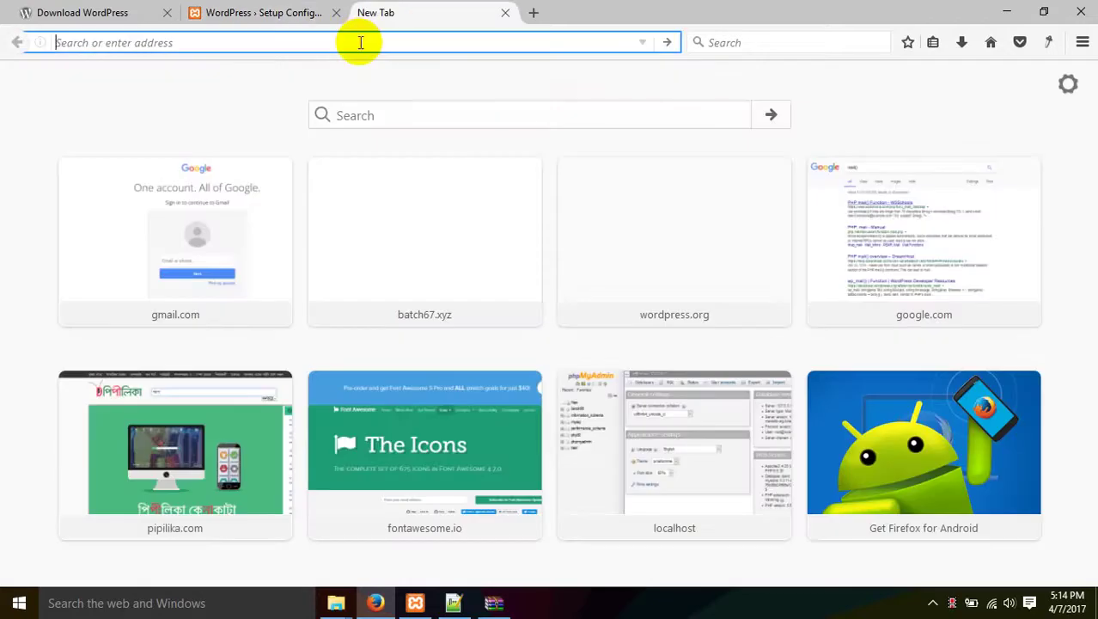
type("localhost/")
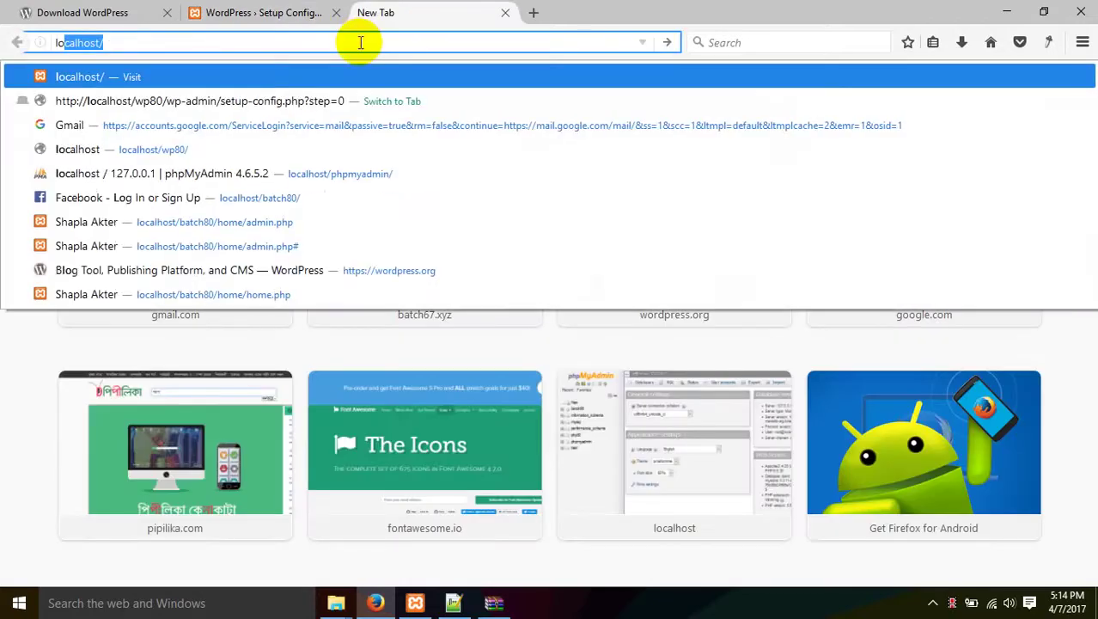
key("Escape")
type("phpmyadmin")
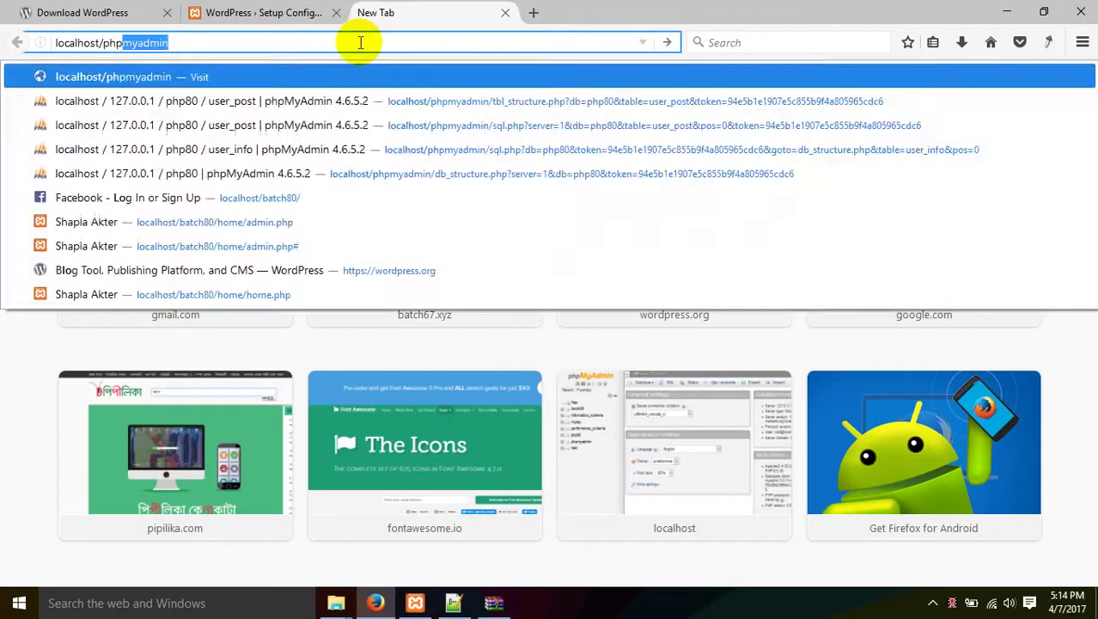
key("Return")
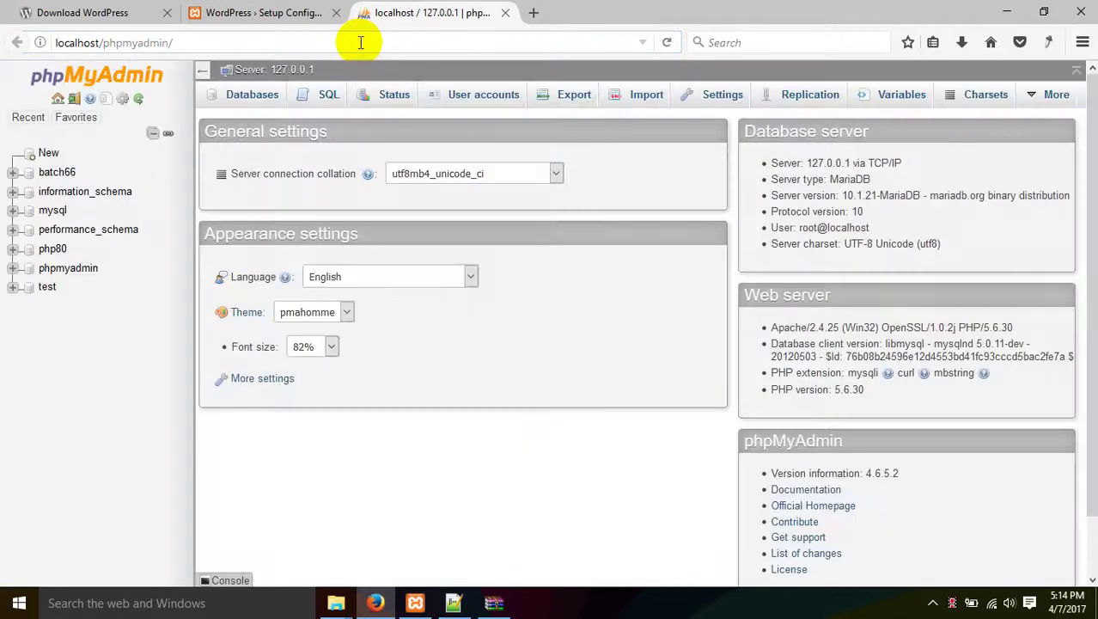
left_click(252, 97)
left_click(296, 219)
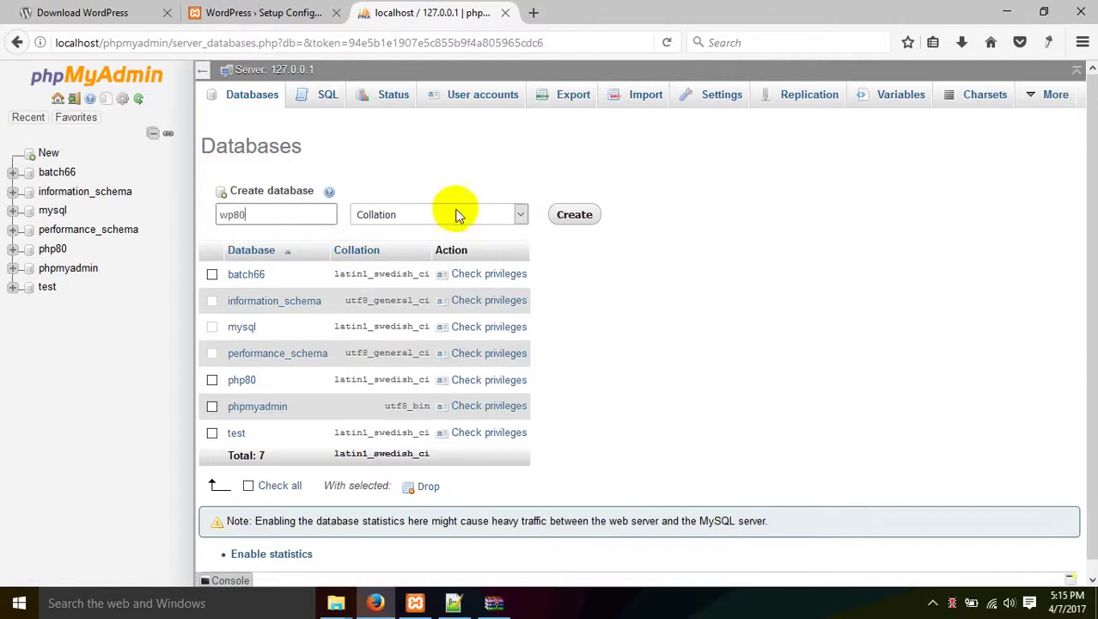
left_click(574, 214)
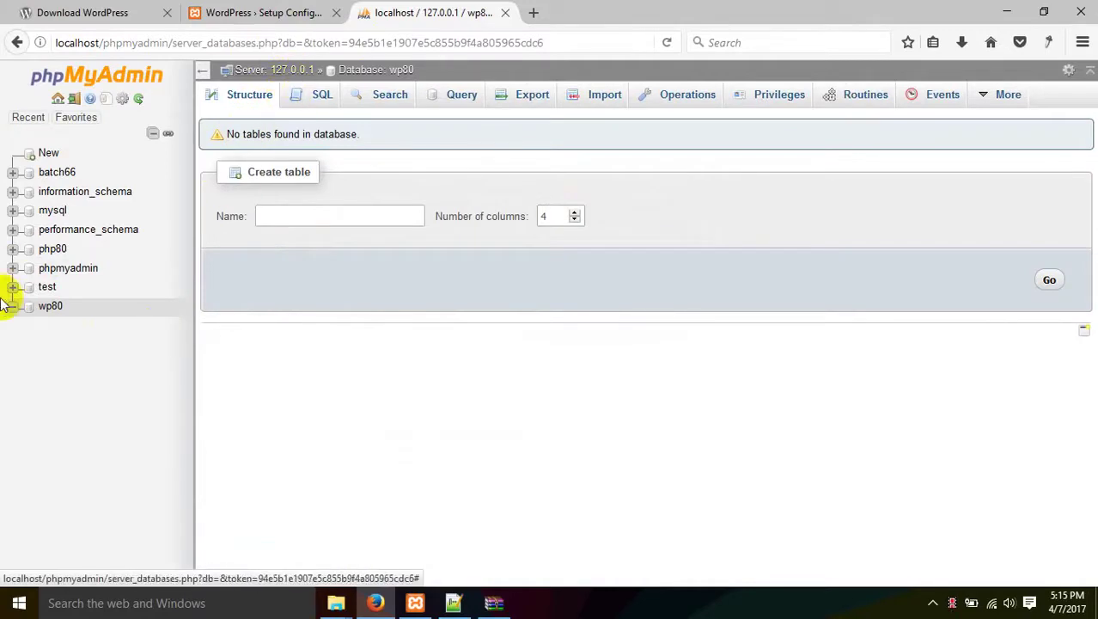
left_click(47, 308)
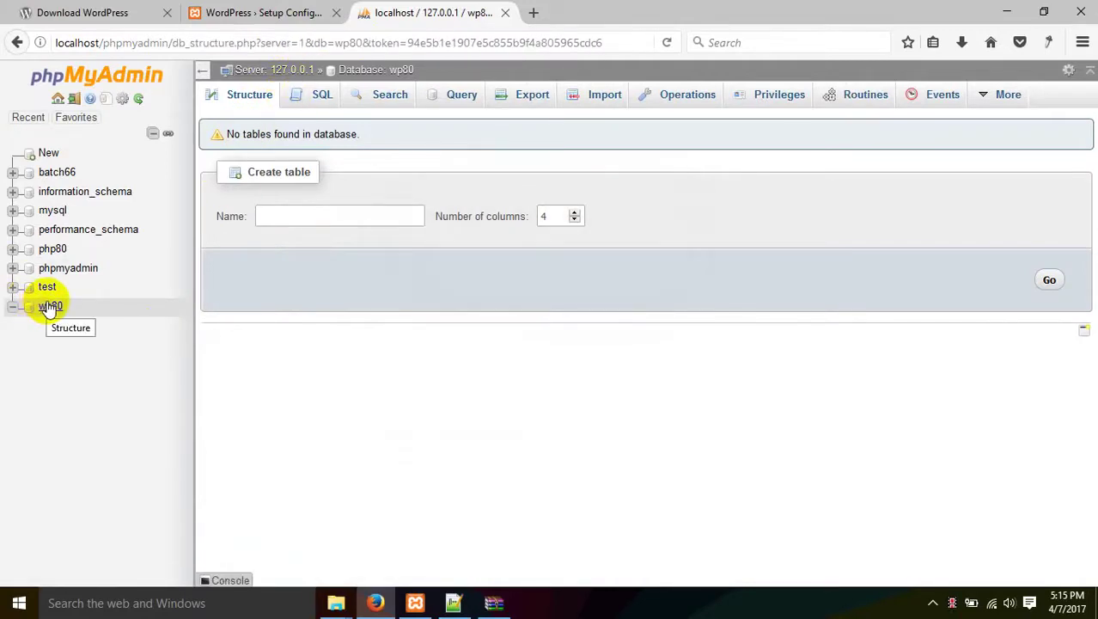
Return to the WordPress setup tab and highlight the Database name requirement.
left_click(242, 12)
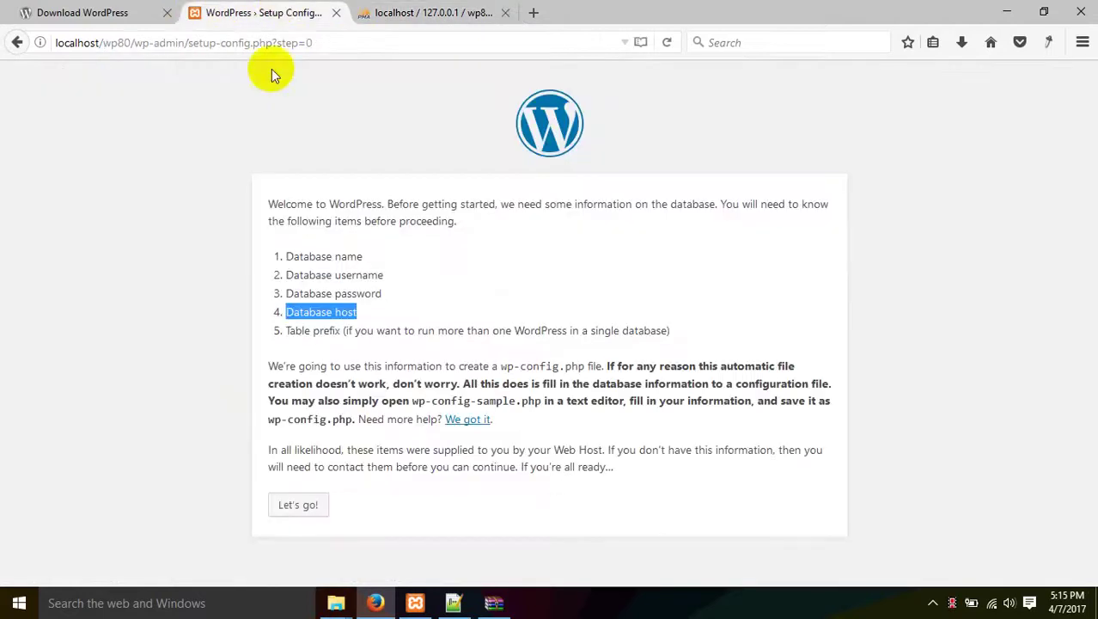
left_click(288, 290)
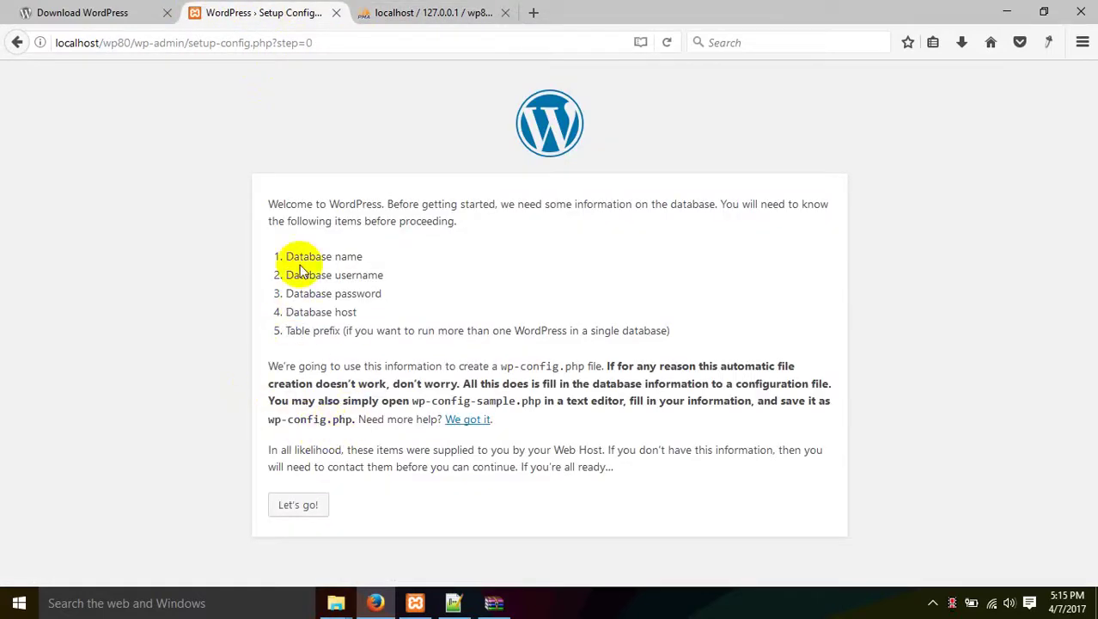
left_click(290, 255)
left_click_drag(289, 255, 387, 256)
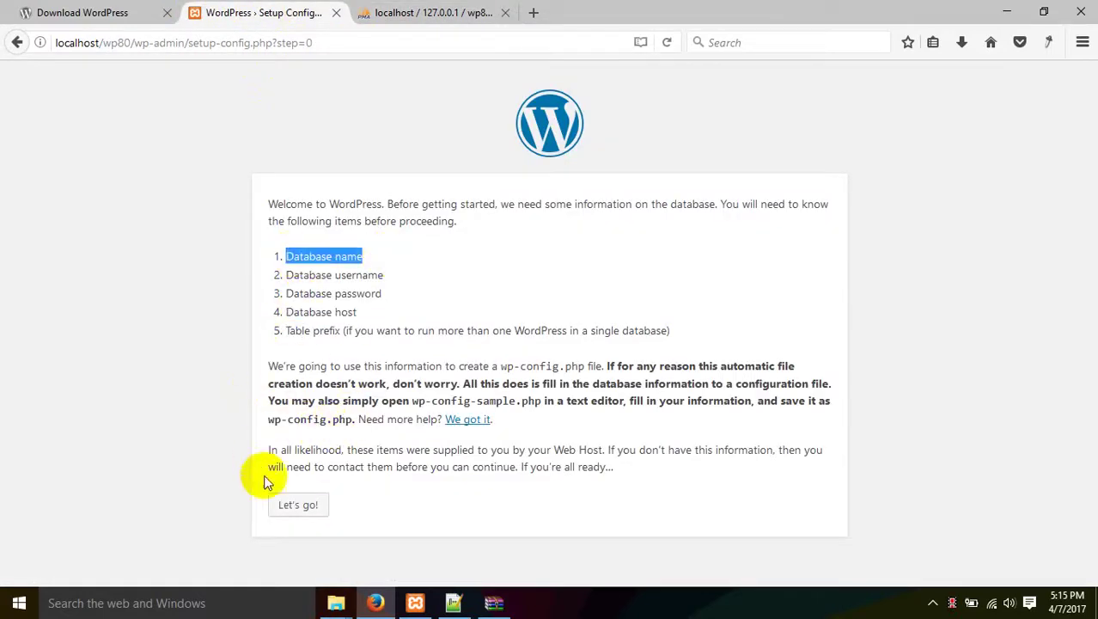
Open htdocs\batch80\inc\conn.php in Notepad++.
mouse_move(336, 603)
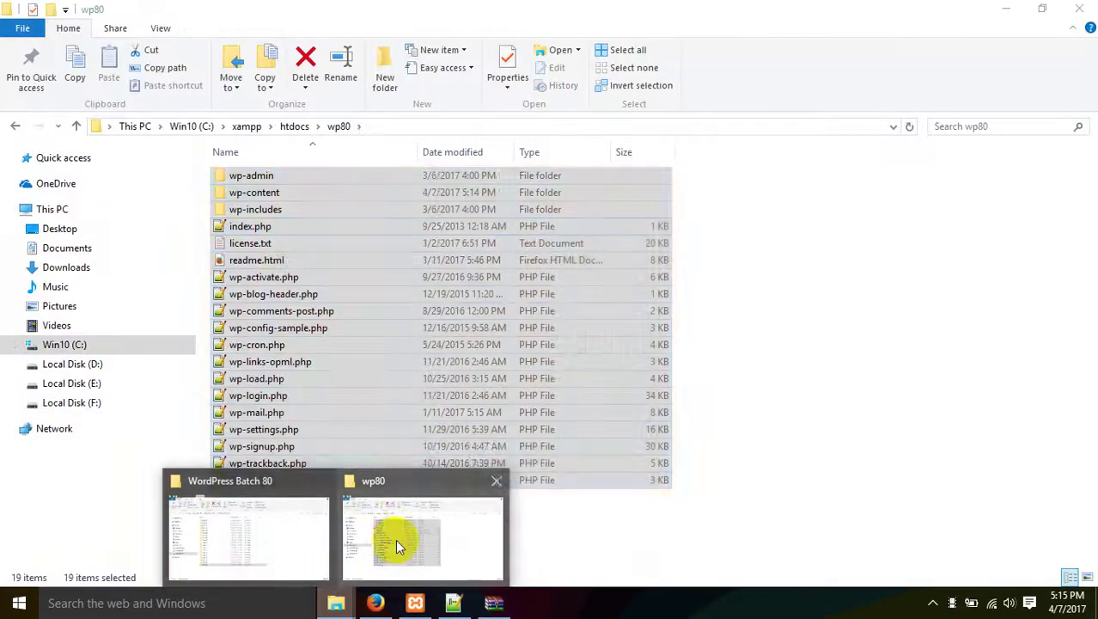
left_click(392, 544)
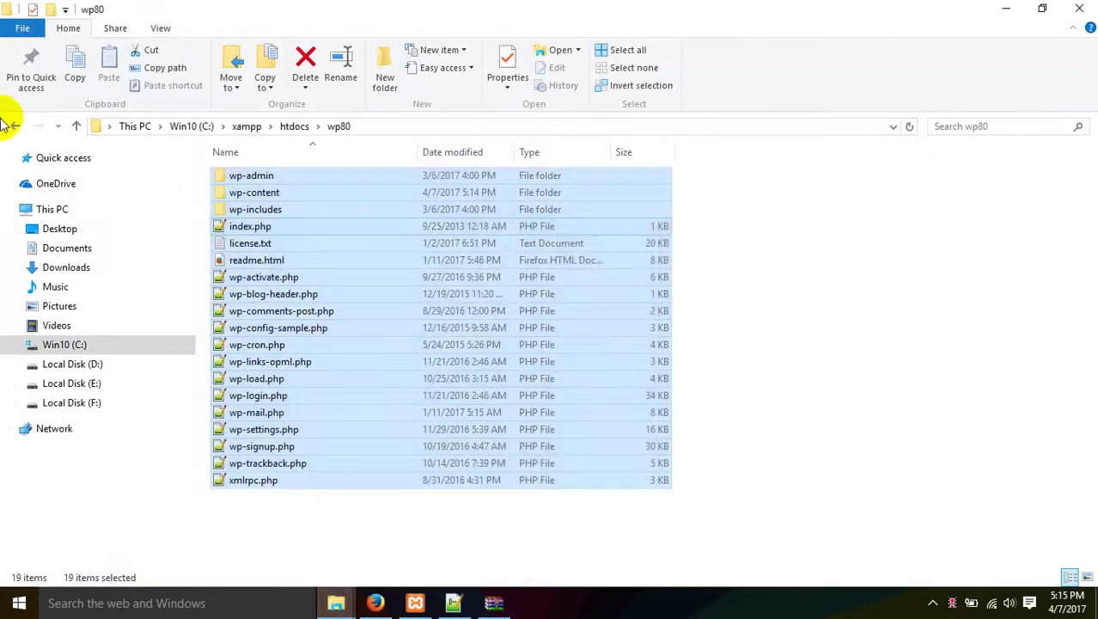
left_click(15, 126)
double_click(243, 192)
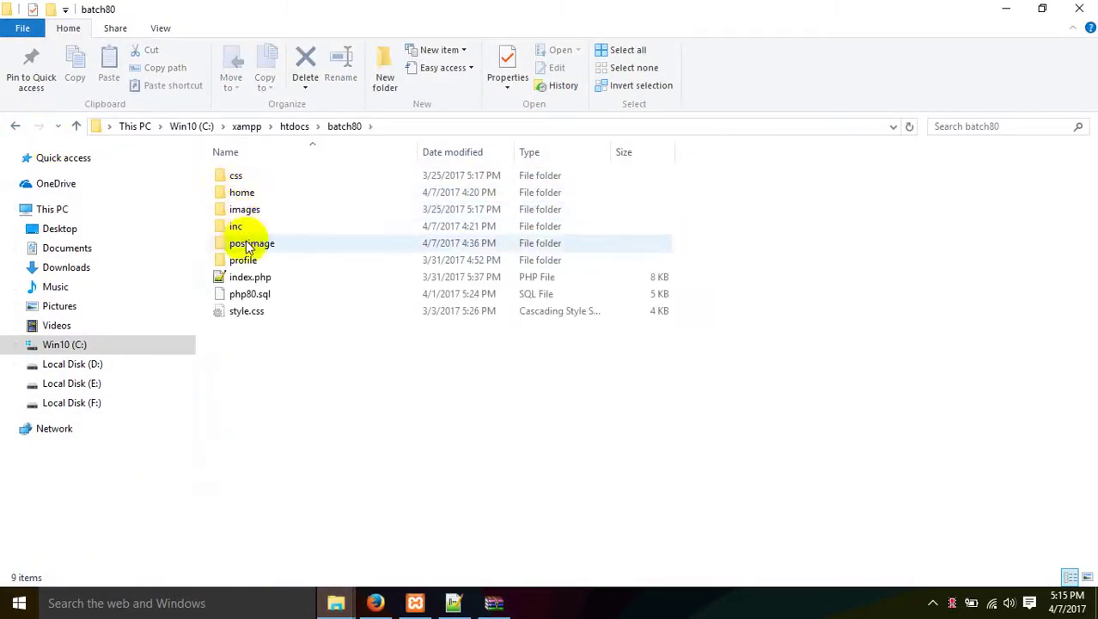
double_click(245, 226)
right_click(249, 196)
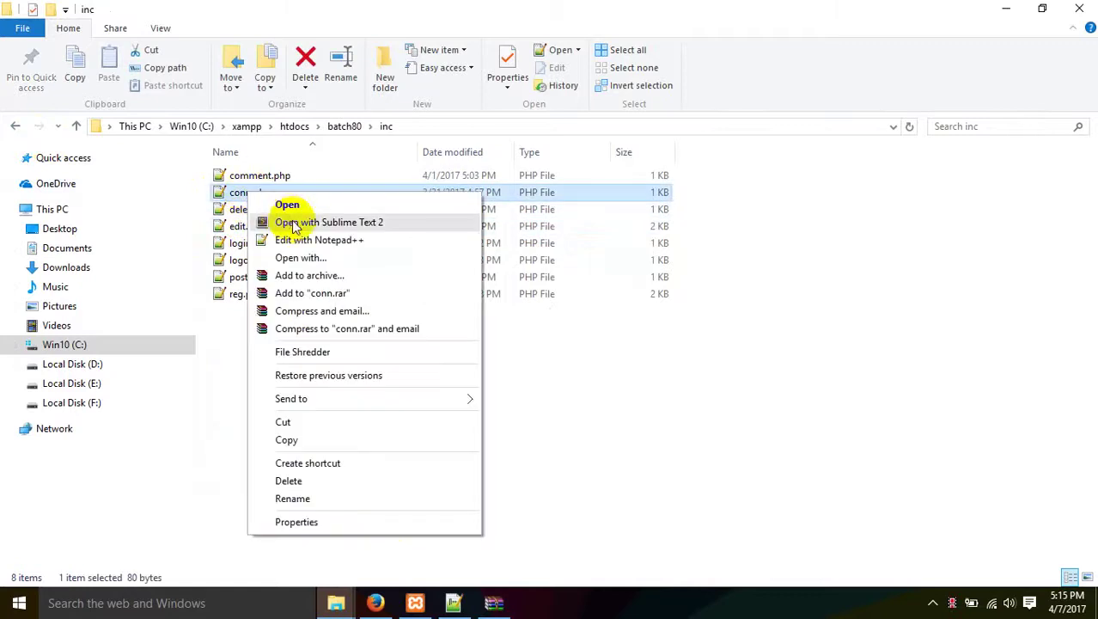
left_click(299, 239)
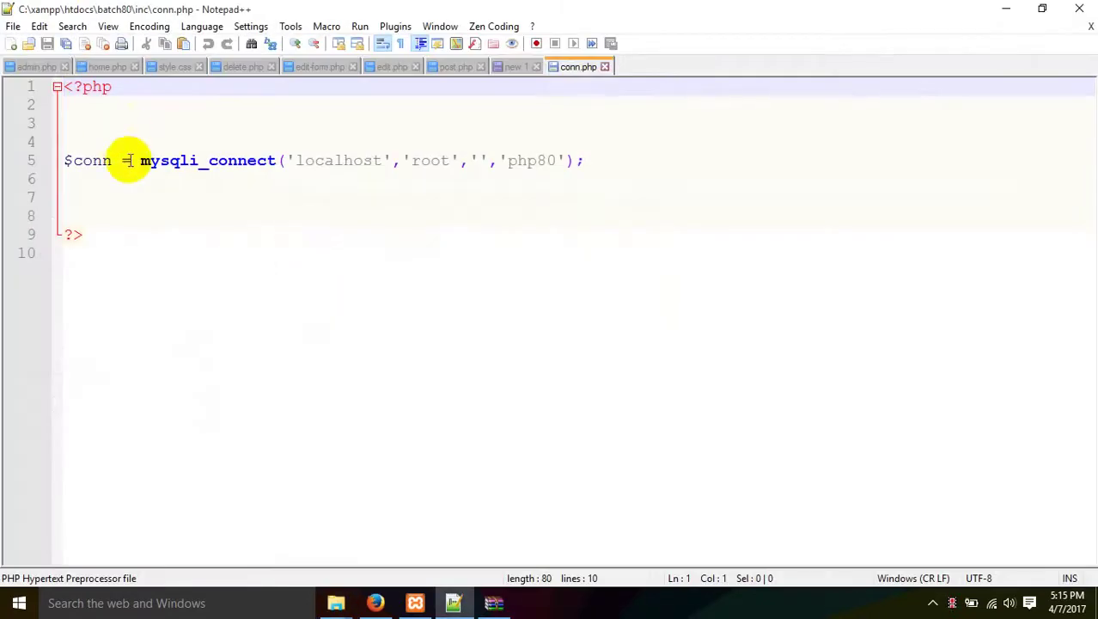
Review the localhost, root and php80 connection values in conn.php, then return to setup.
left_click(342, 160)
double_click(342, 160)
double_click(429, 161)
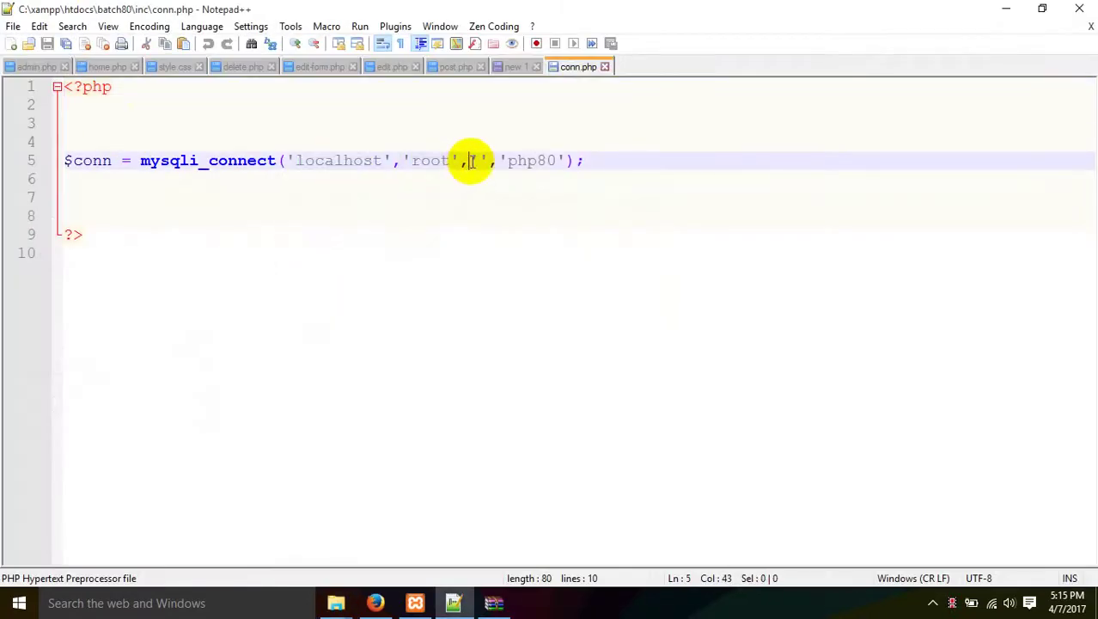
double_click(524, 161)
left_click(375, 602)
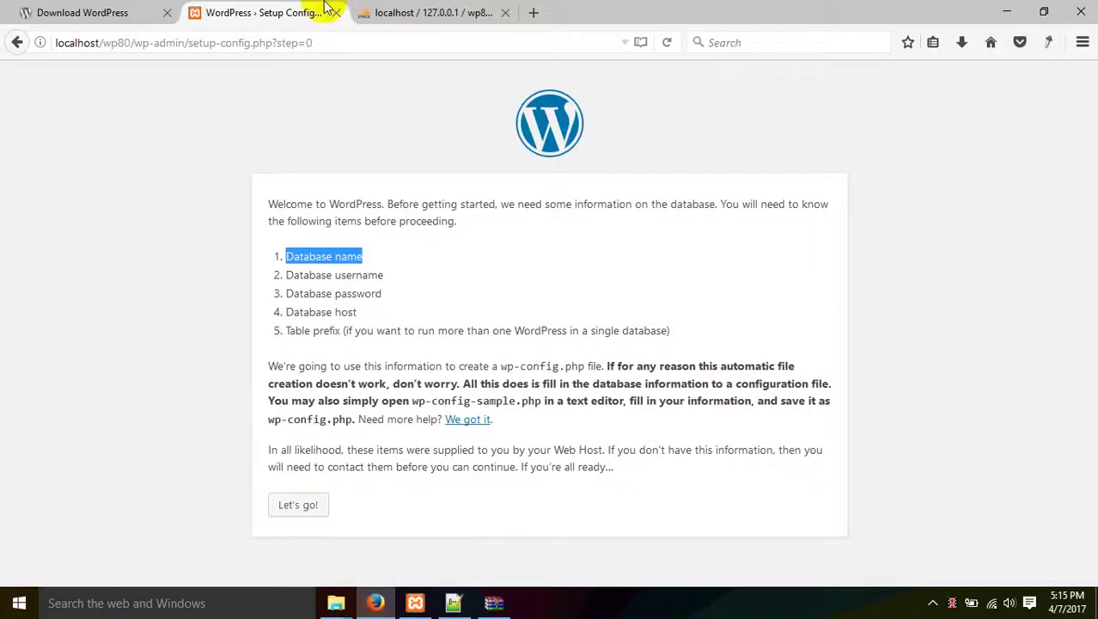
Advance setup to the database connection form and browse File Explorer to xampp\htdocs\wp80.
left_click(288, 256)
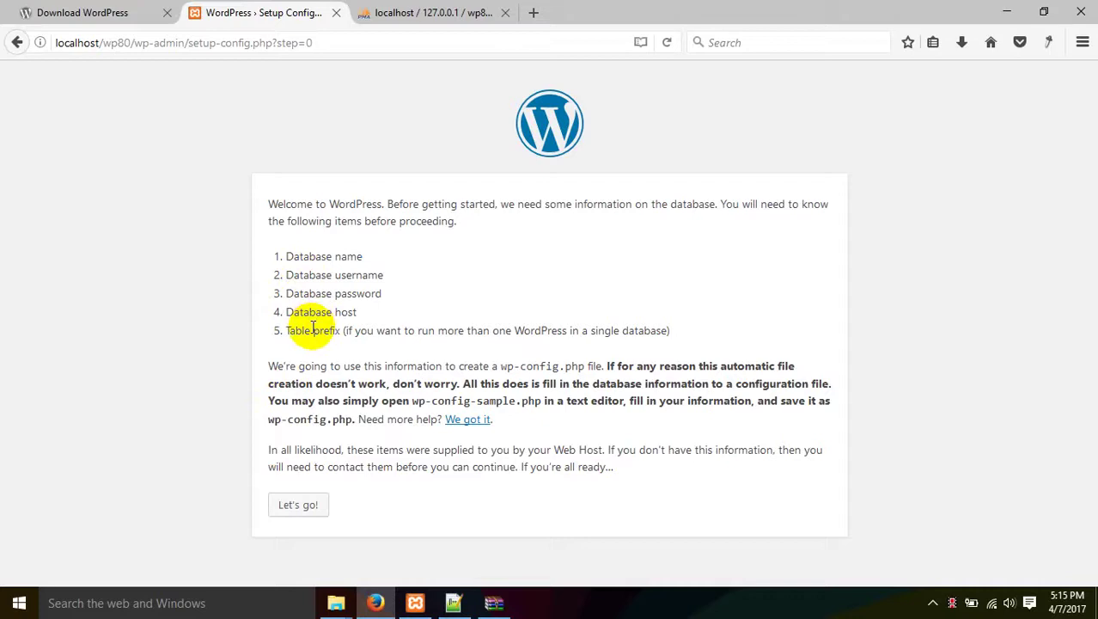
left_click(295, 506)
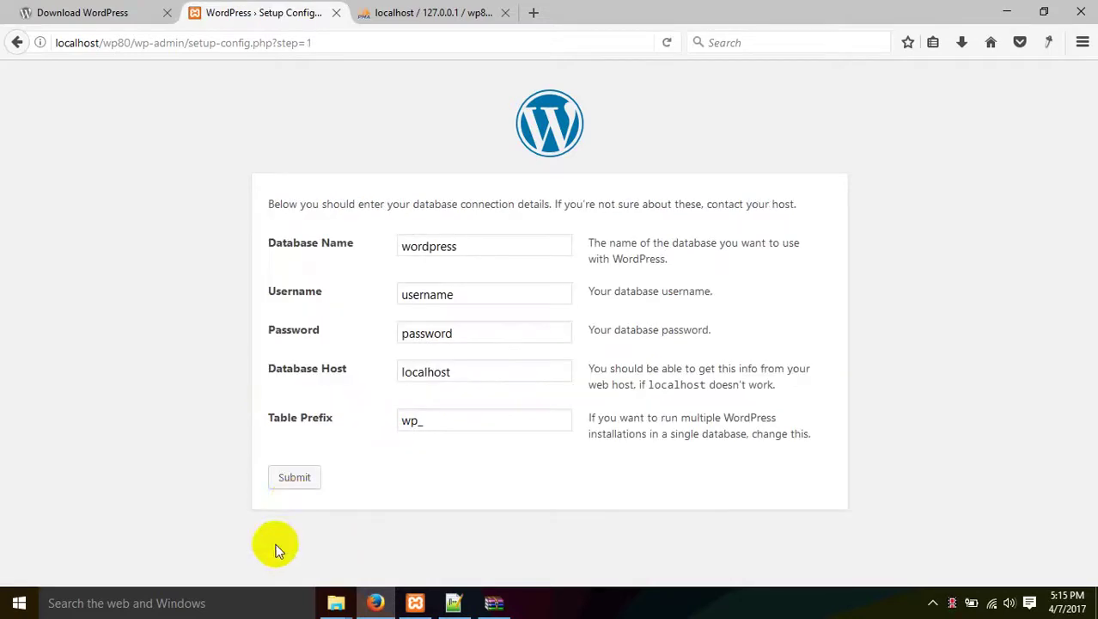
mouse_move(336, 602)
left_click(408, 538)
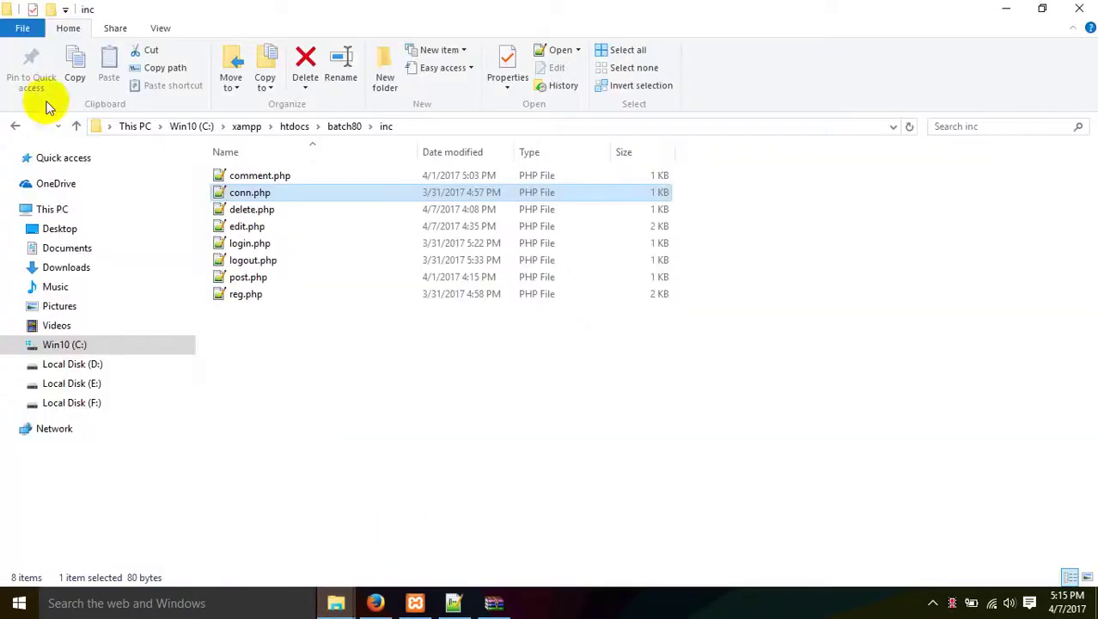
left_click(16, 127)
left_click(16, 126)
left_click(16, 127)
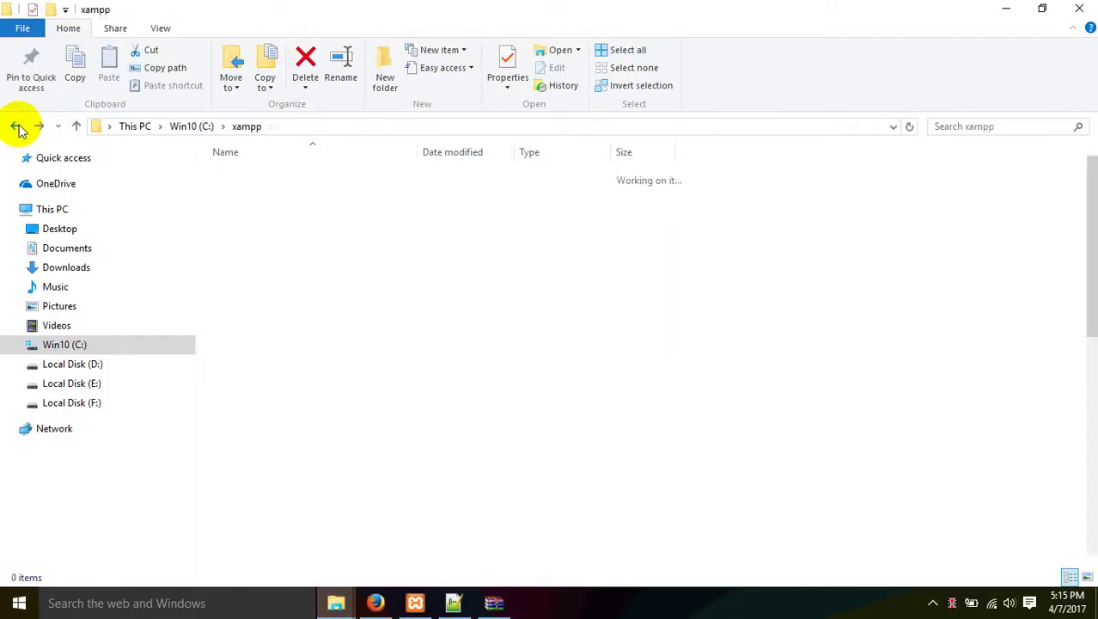
double_click(274, 258)
double_click(265, 232)
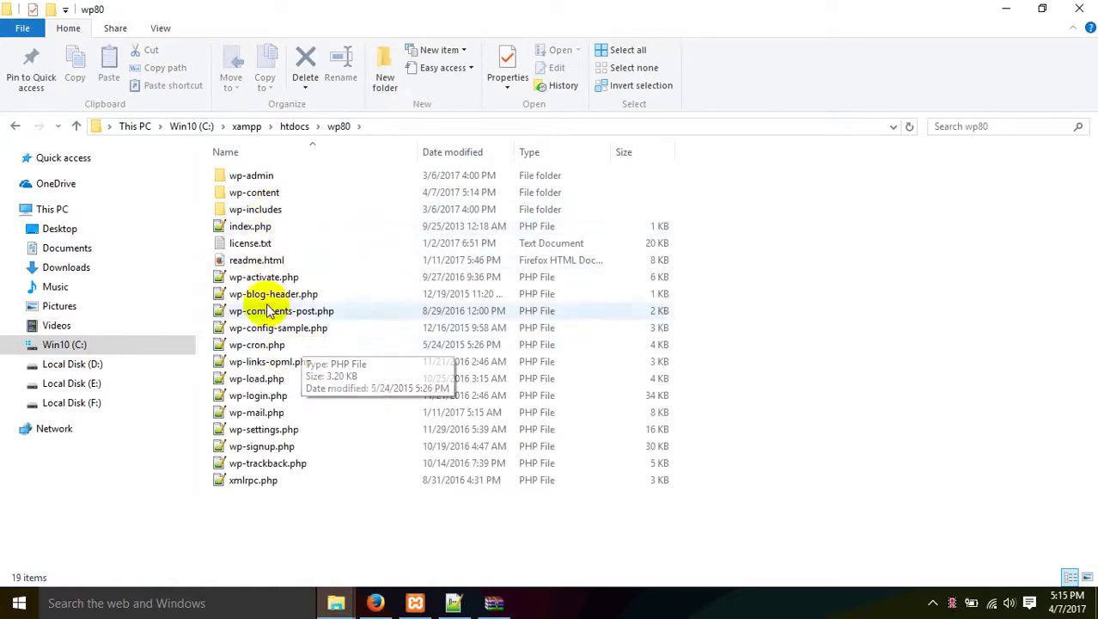
Enter database name wp80 and username root, clear the password, and keep host localhost.
left_click(397, 544)
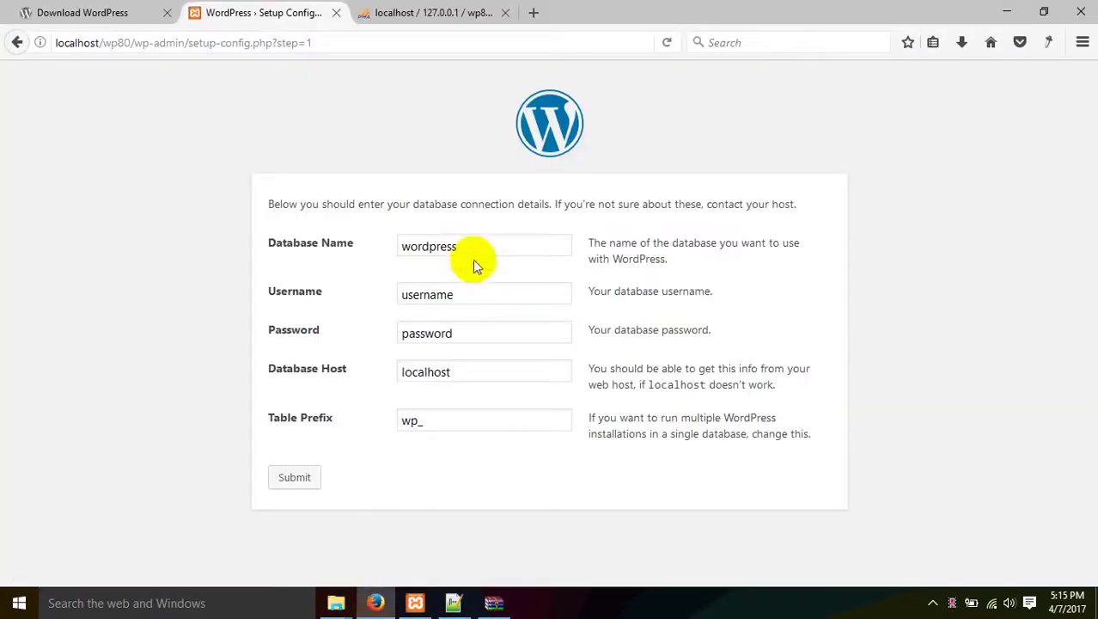
left_click_drag(478, 249, 233, 242)
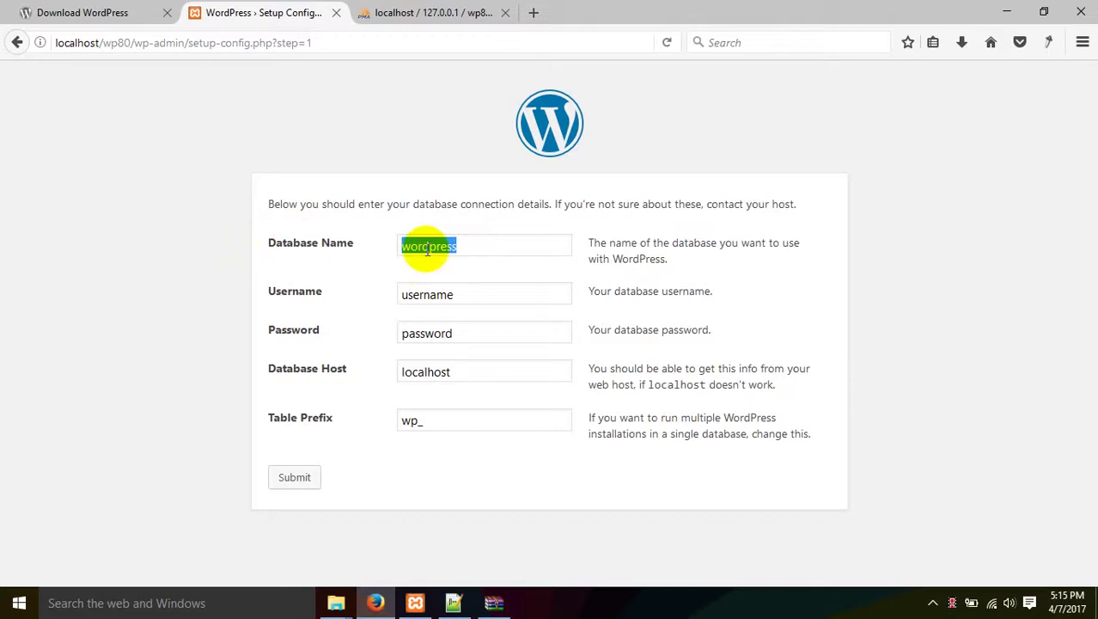
type("wp80")
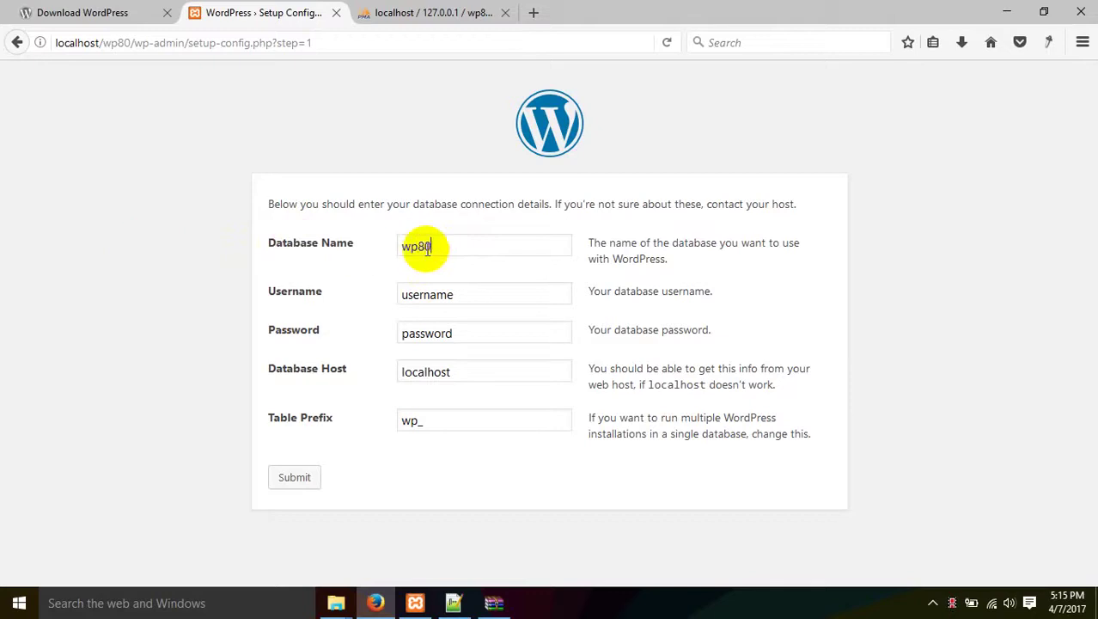
left_click_drag(483, 292, 181, 288)
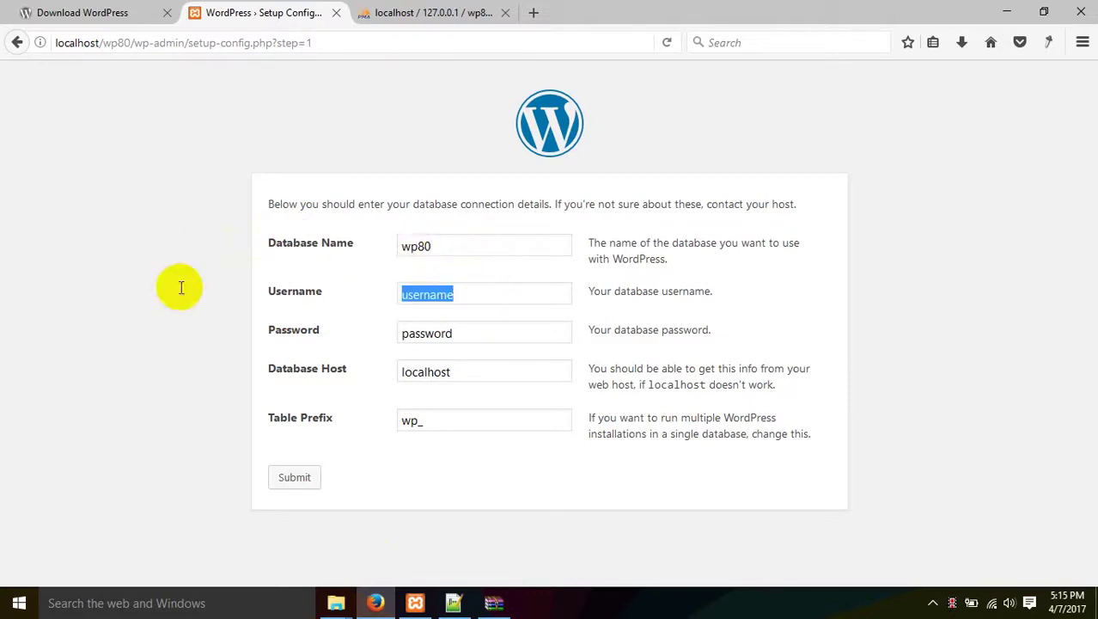
type("root")
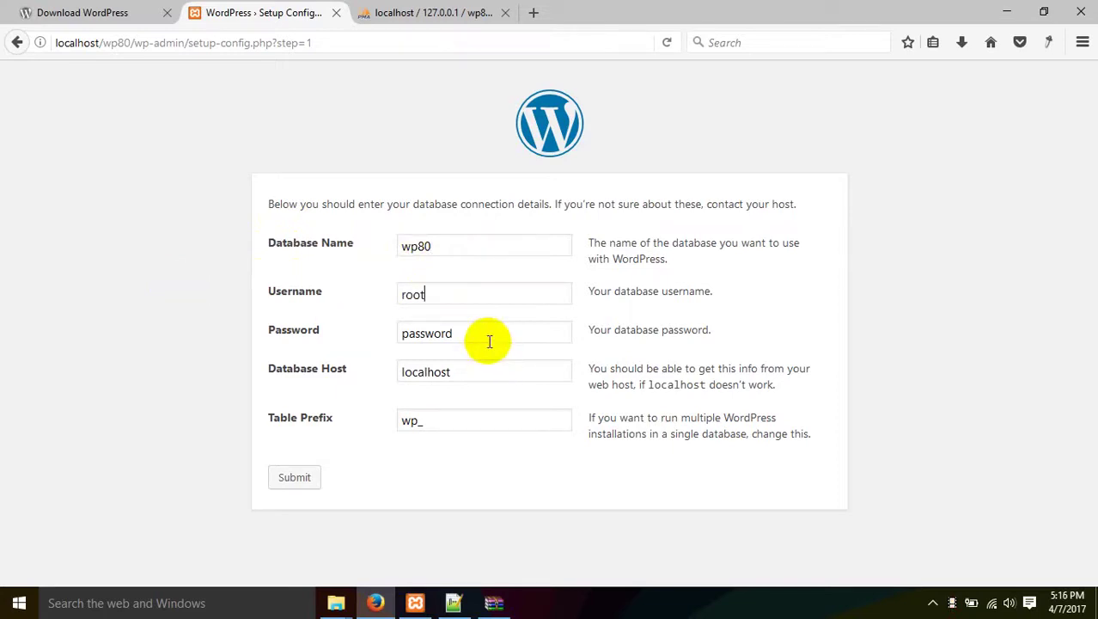
left_click_drag(490, 341, 28, 312)
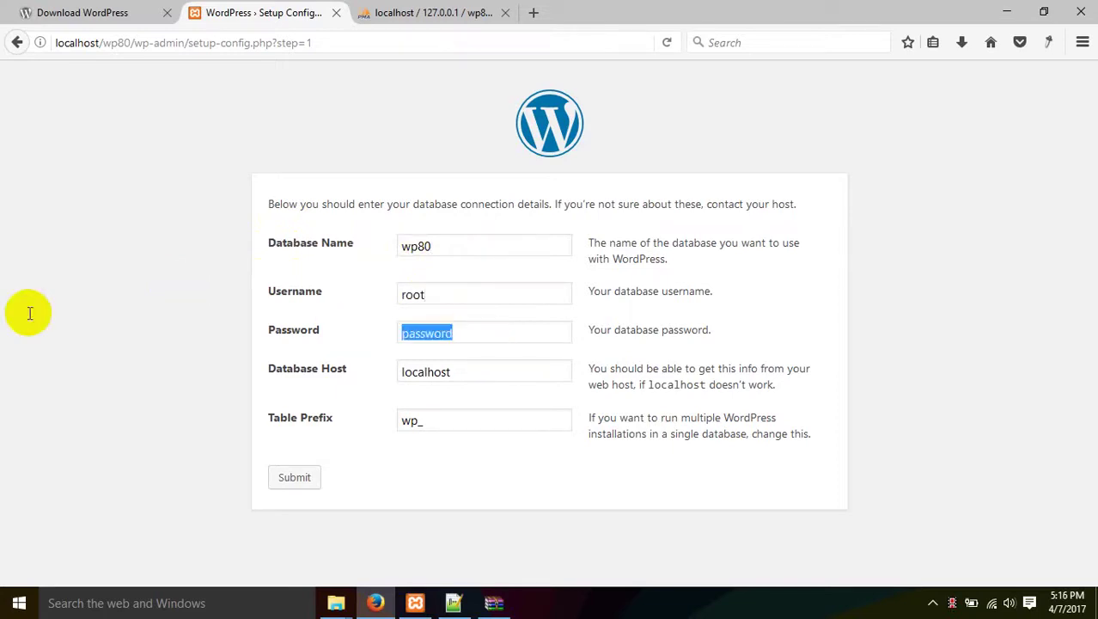
key("BackSpace")
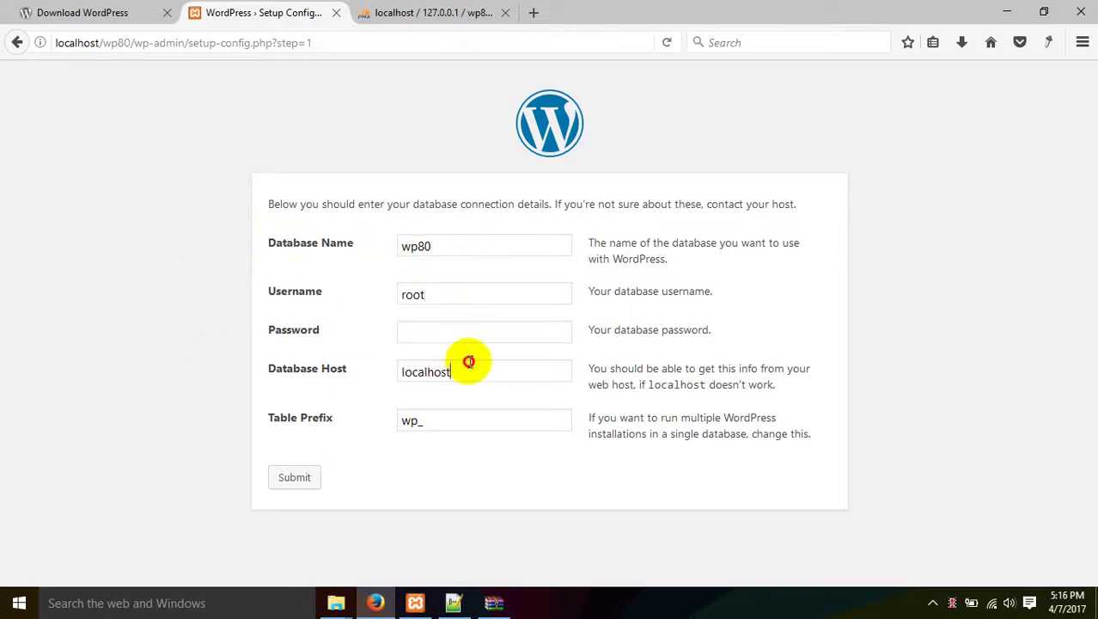
left_click_drag(464, 372, 151, 368)
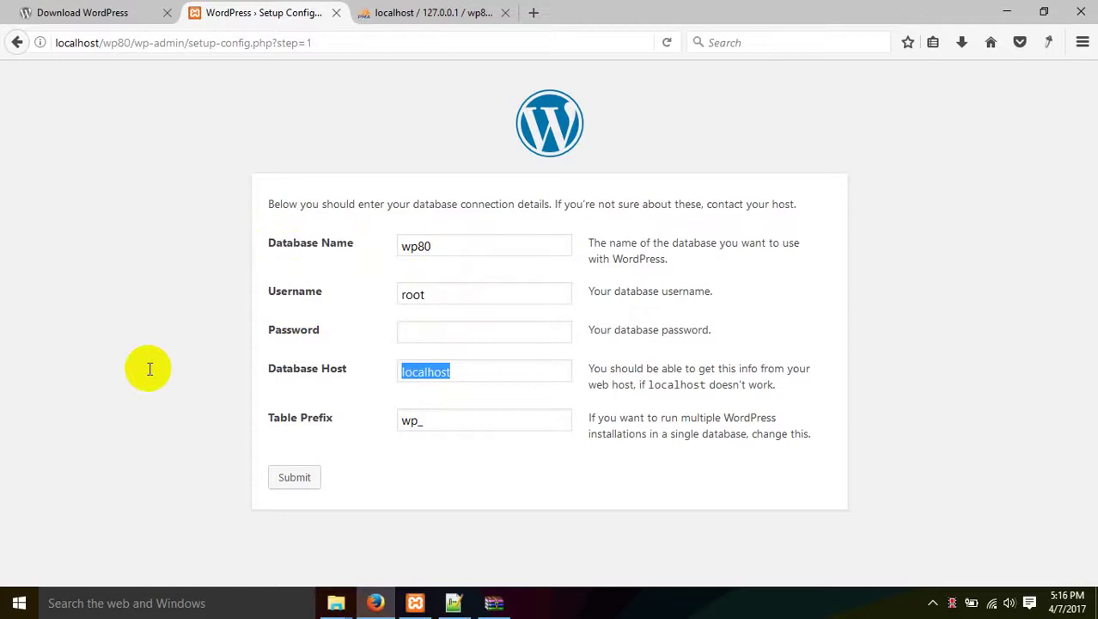
left_click(150, 368)
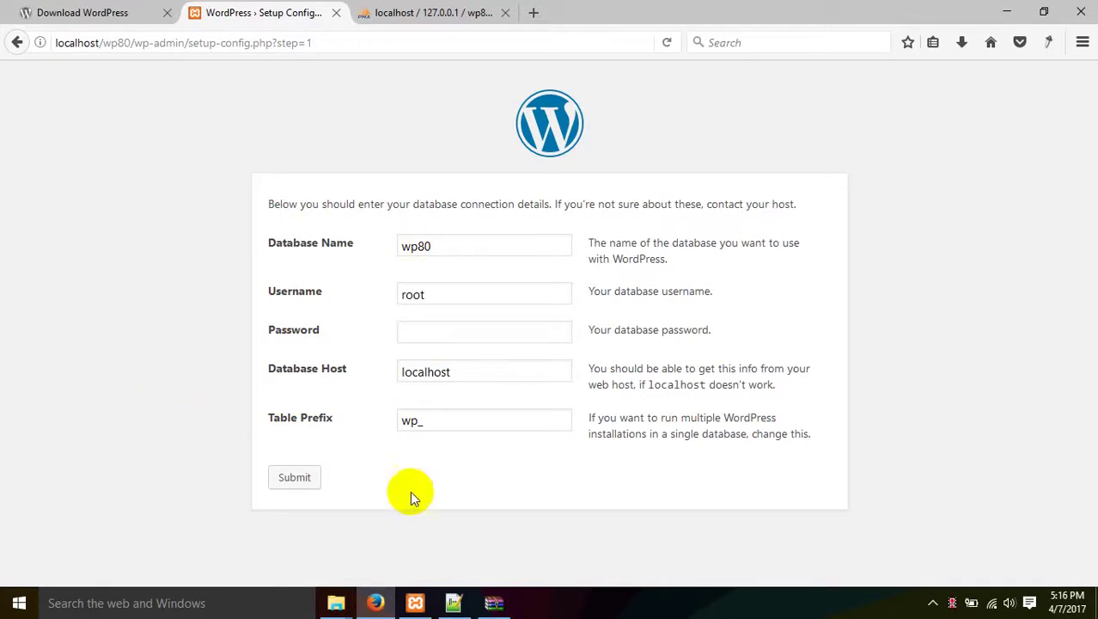
Change the table prefix from wp_ to MS_.
left_click(416, 422)
left_click_drag(417, 422, 361, 420)
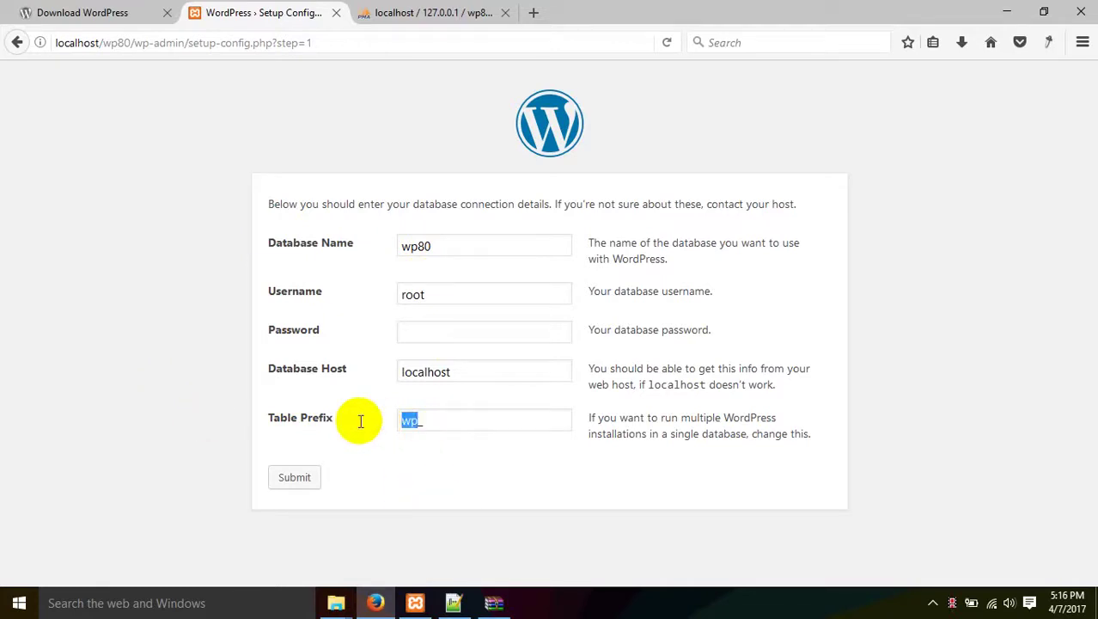
left_click_drag(440, 420, 381, 427)
type("MS_")
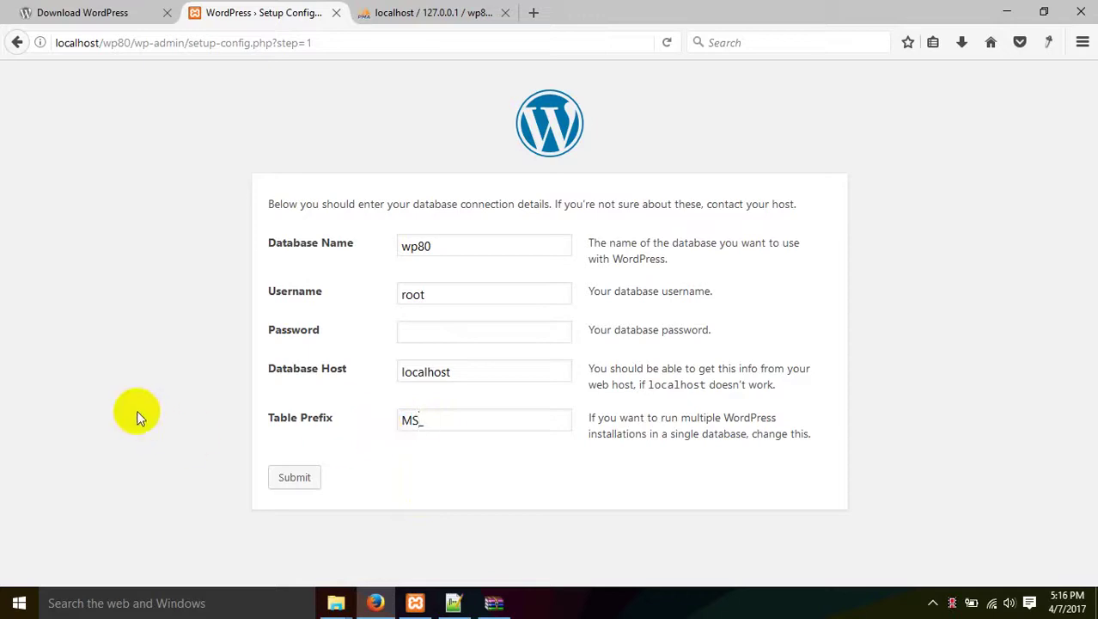
left_click_drag(421, 419, 314, 420)
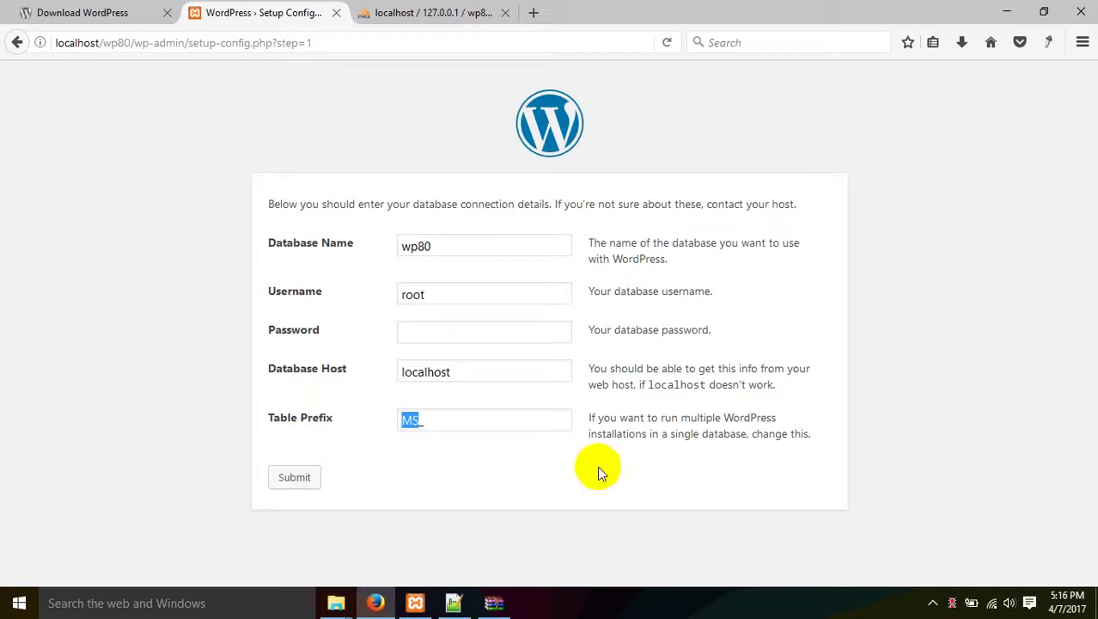
left_click(468, 416)
left_click(457, 166)
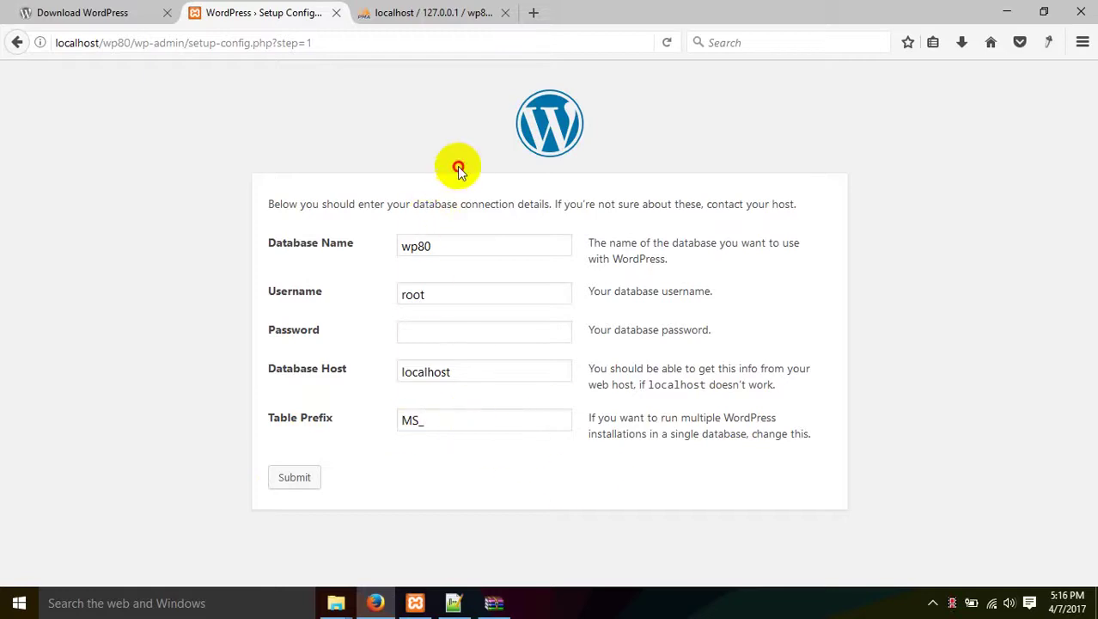
Submit the database details and run the install, checking the wp80 database in phpMyAdmin.
left_click(308, 480)
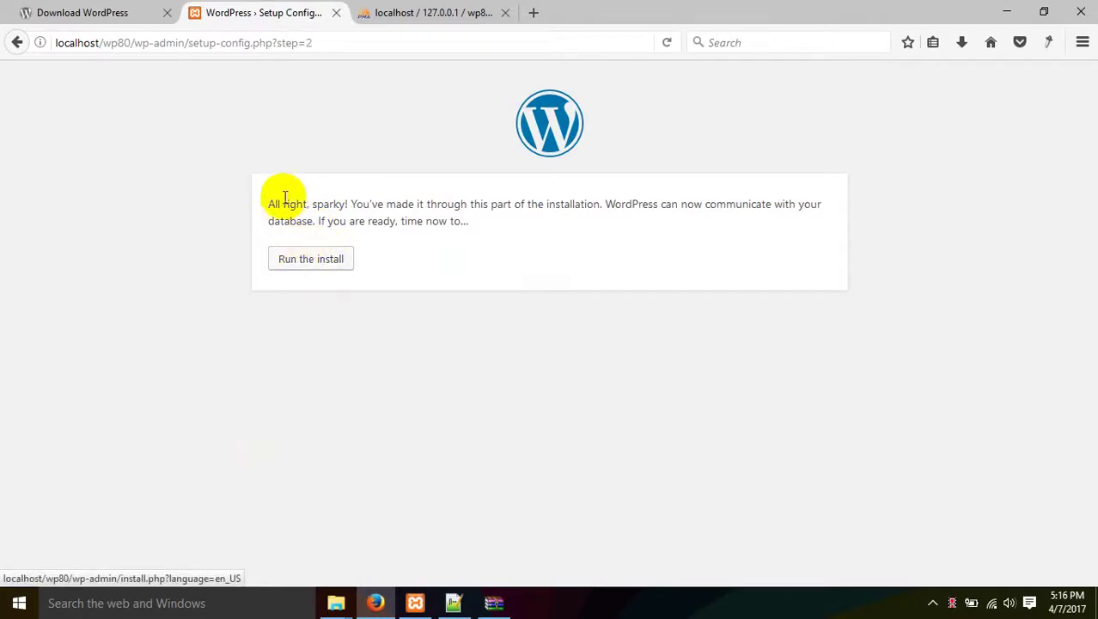
left_click(308, 261)
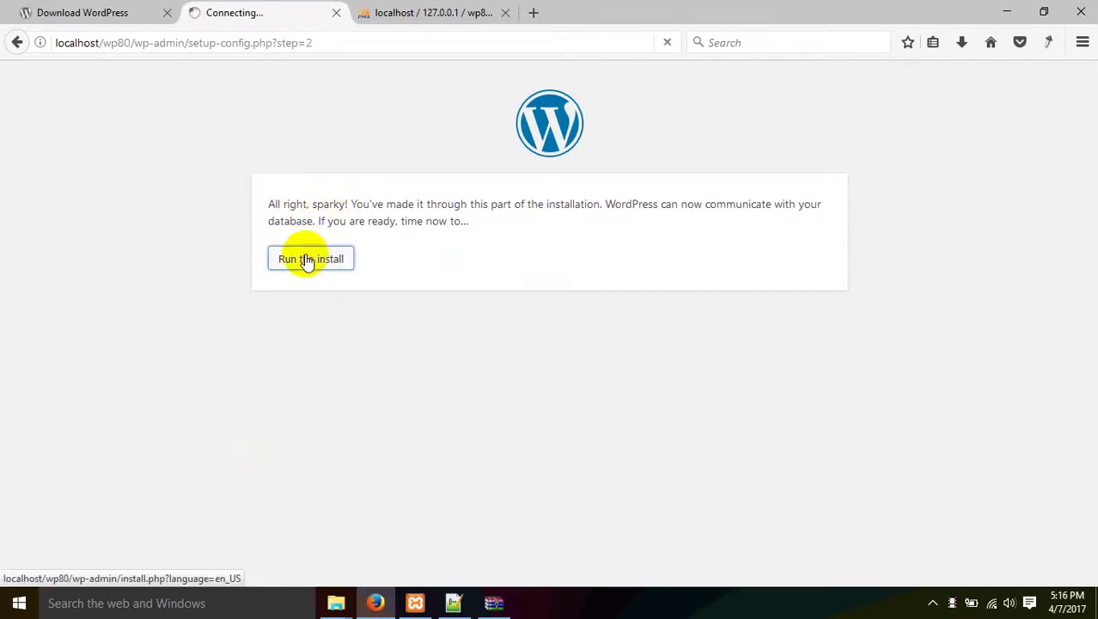
left_click(423, 14)
left_click(49, 307)
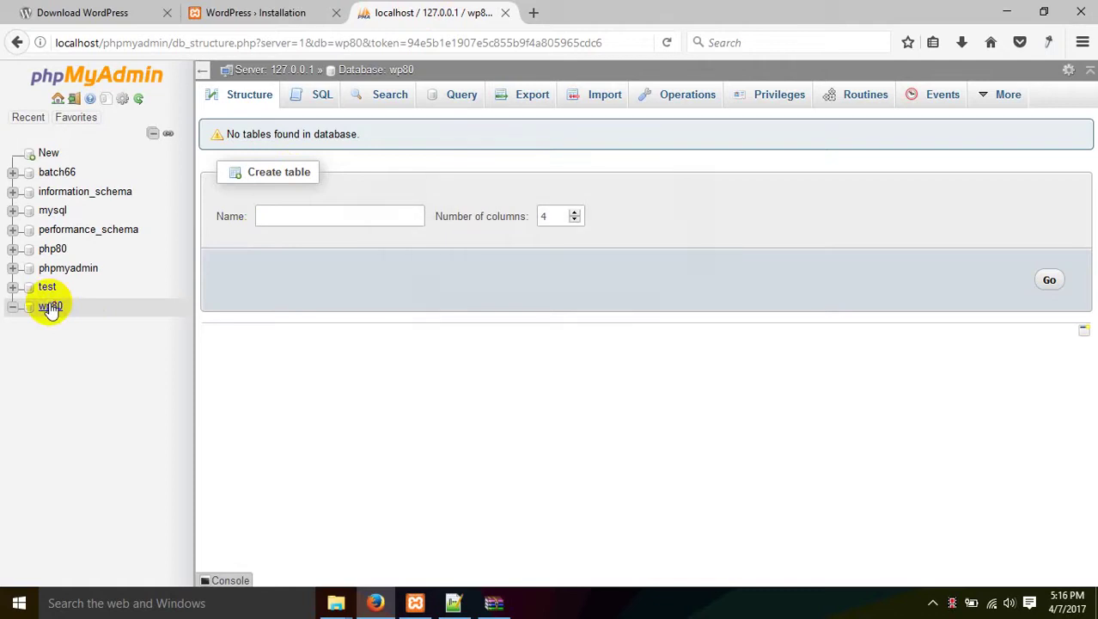
left_click(49, 306)
left_click(49, 307)
left_click(49, 307)
left_click(250, 12)
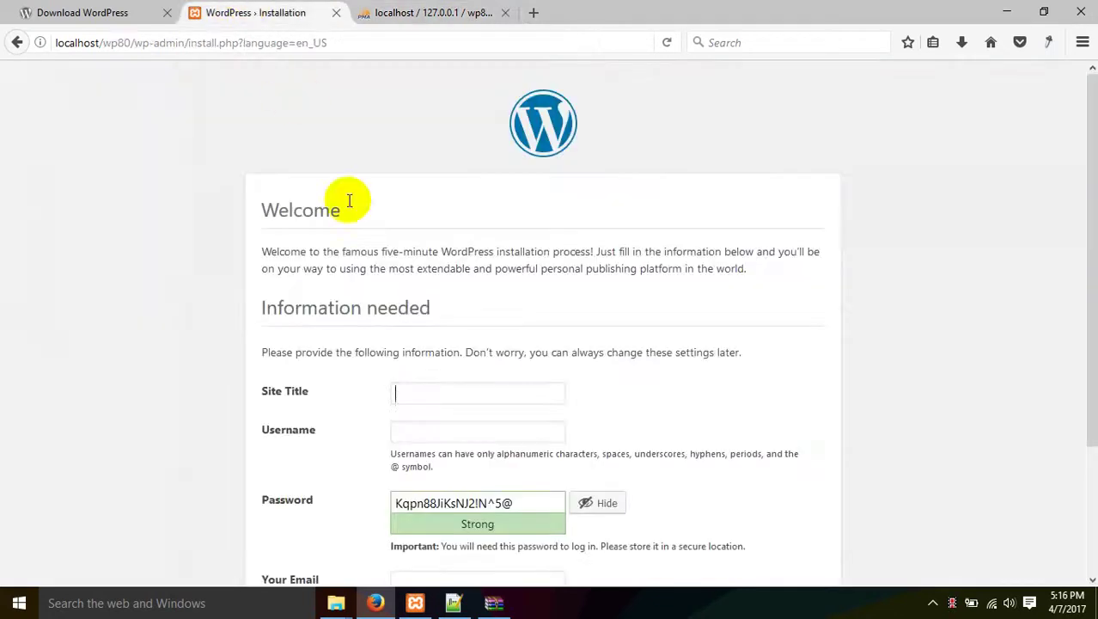
Enter the site title 'Welcome To WordPress Website'.
scroll(344, 224, "down", 3)
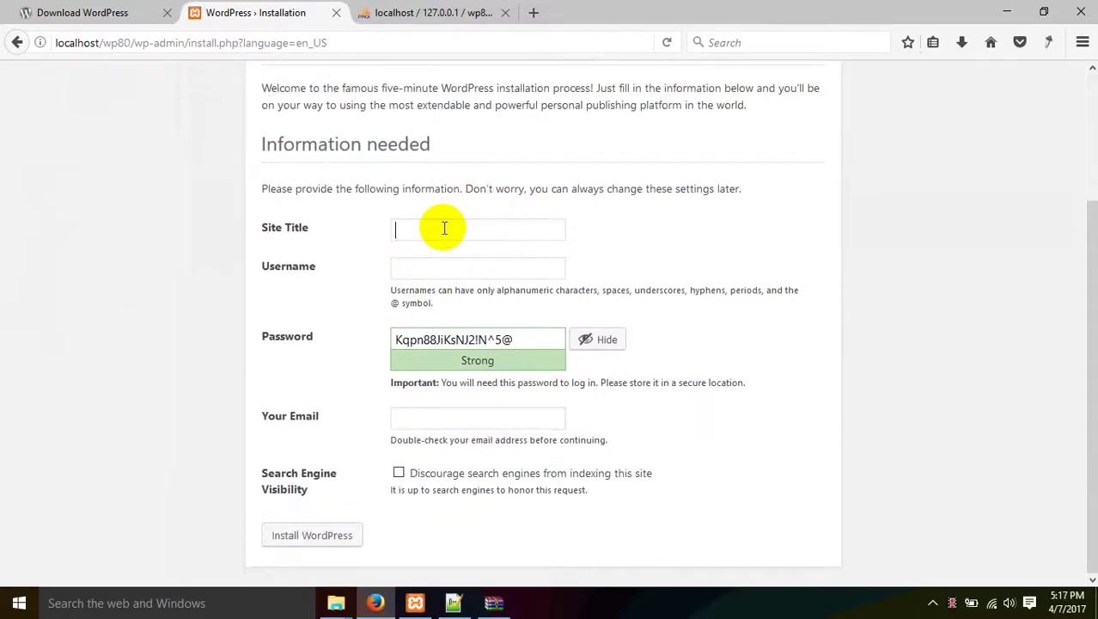
type("Welcome To WordPr")
key("BackSpace")
type("ress Websitei")
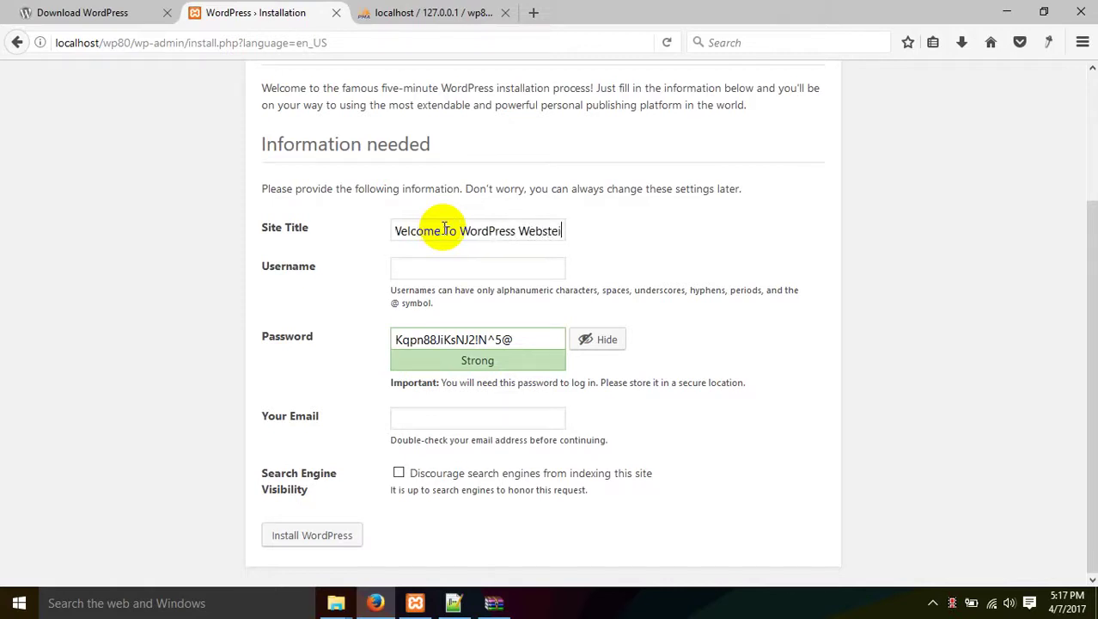
key("BackSpace")
key("BackSpace")
key("BackSpace")
type("ite")
Fill in the admin username and select the generated Strong password.
left_click(434, 274)
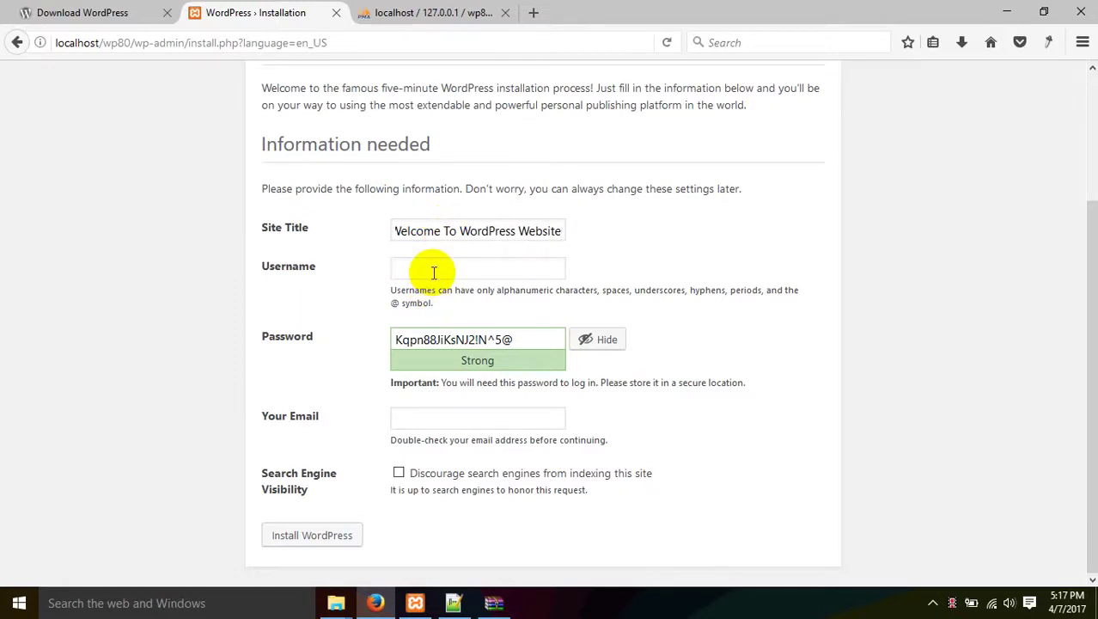
type("wp80")
double_click(427, 271)
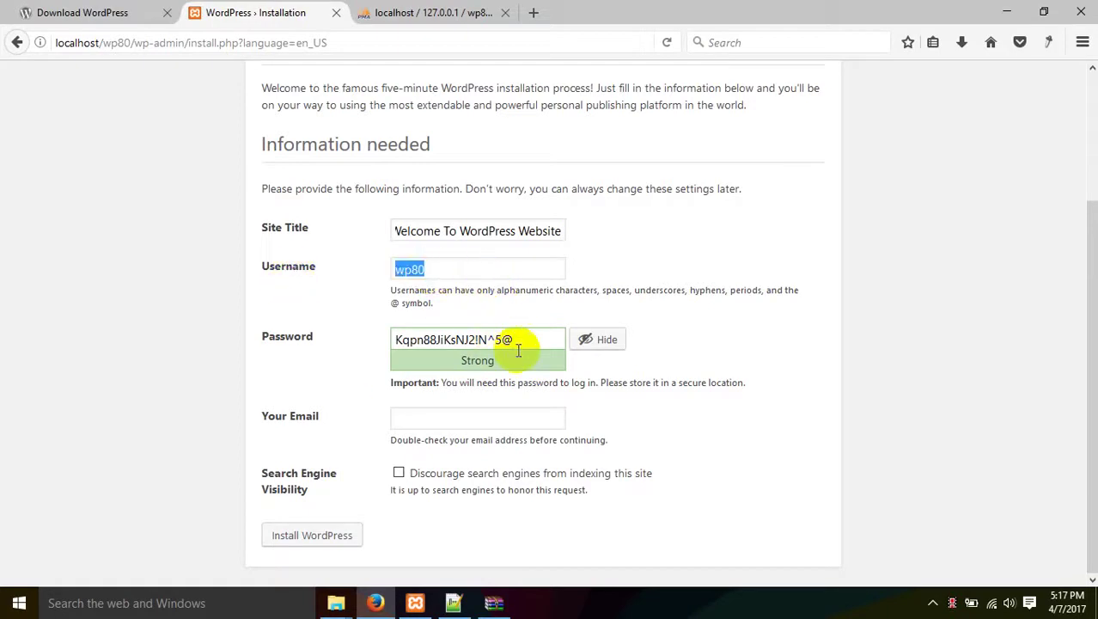
left_click_drag(528, 342, 392, 336)
left_click(479, 285)
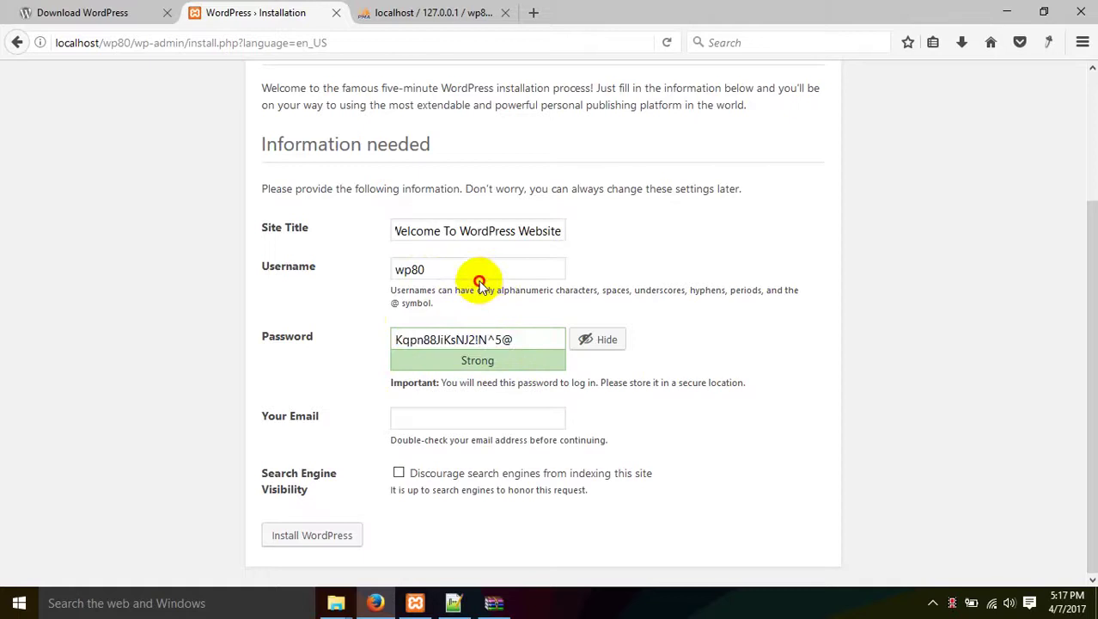
left_click_drag(537, 339, 363, 317)
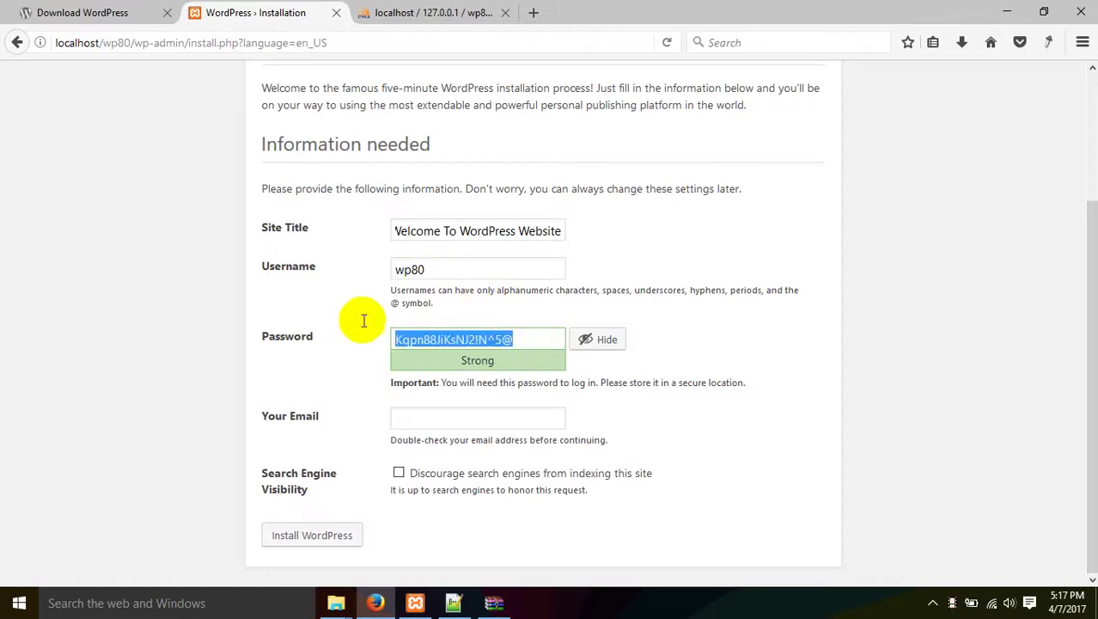
left_click(524, 340)
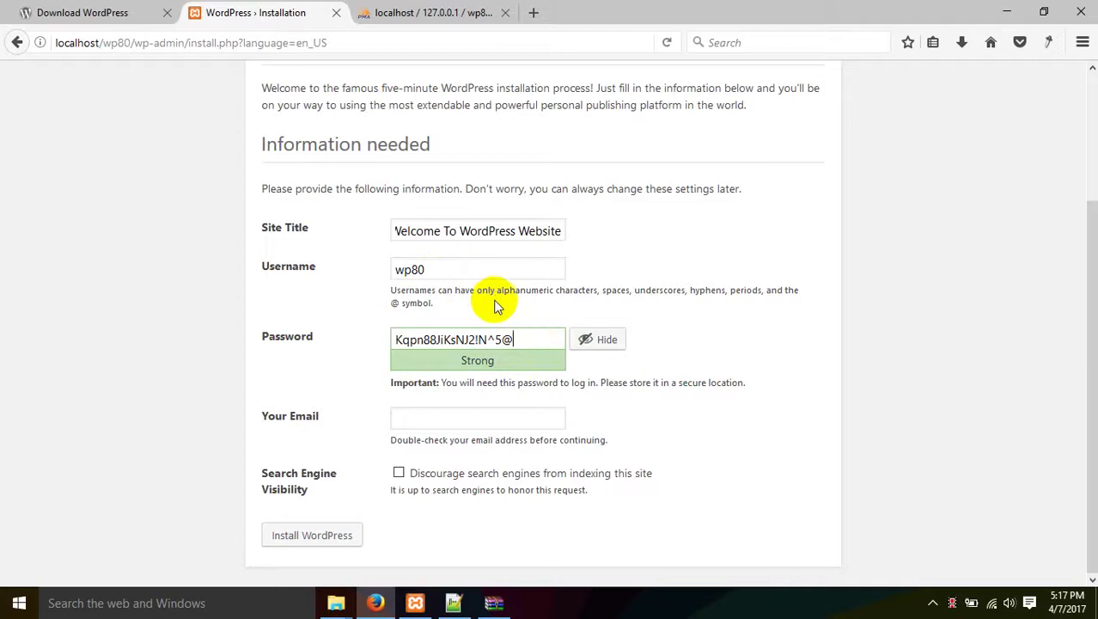
left_click_drag(525, 335, 201, 290)
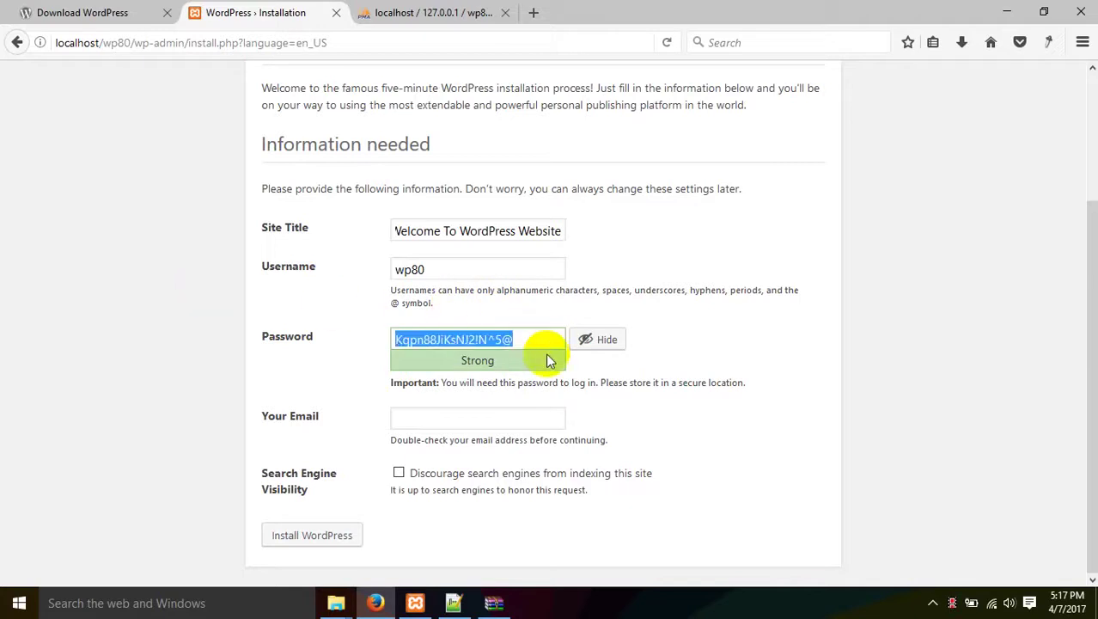
left_click_drag(549, 343, 388, 335)
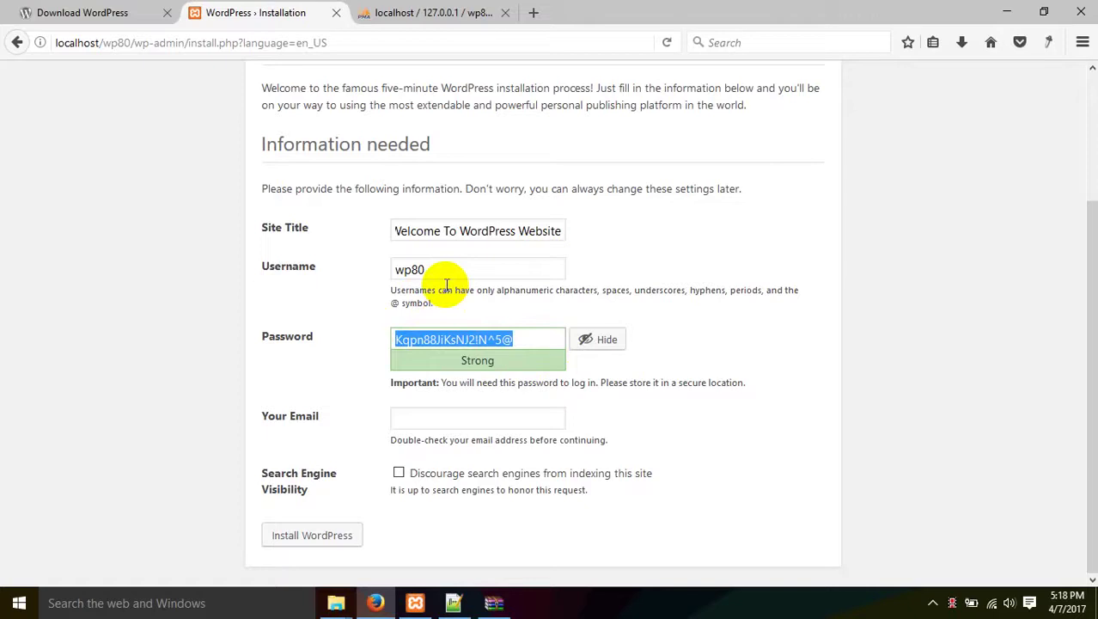
left_click_drag(361, 266, 147, 258)
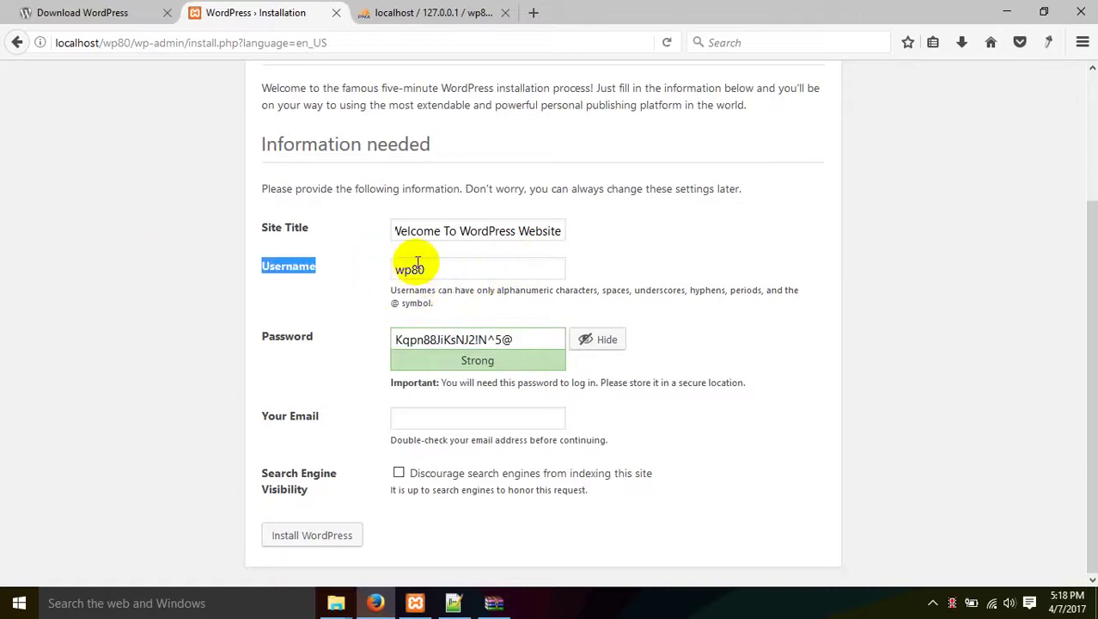
left_click_drag(440, 269, 351, 262)
key("ctrl+c")
left_click_drag(518, 340, 76, 340)
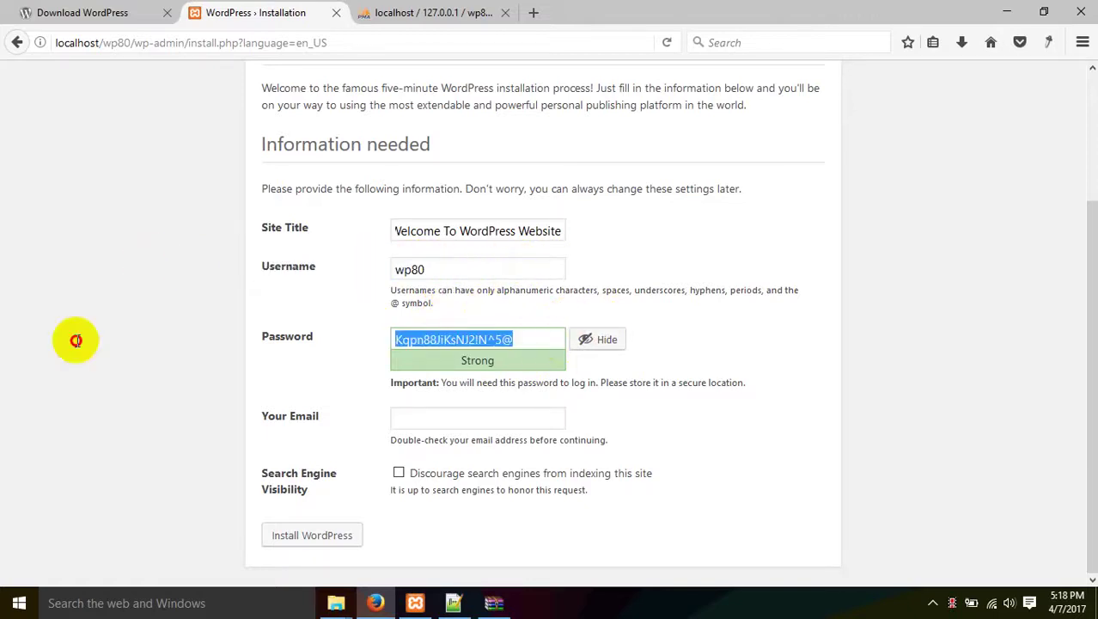
Replace the password with the username text, confirm weak password use, and enter the admin e-mail.
key("ctrl+v")
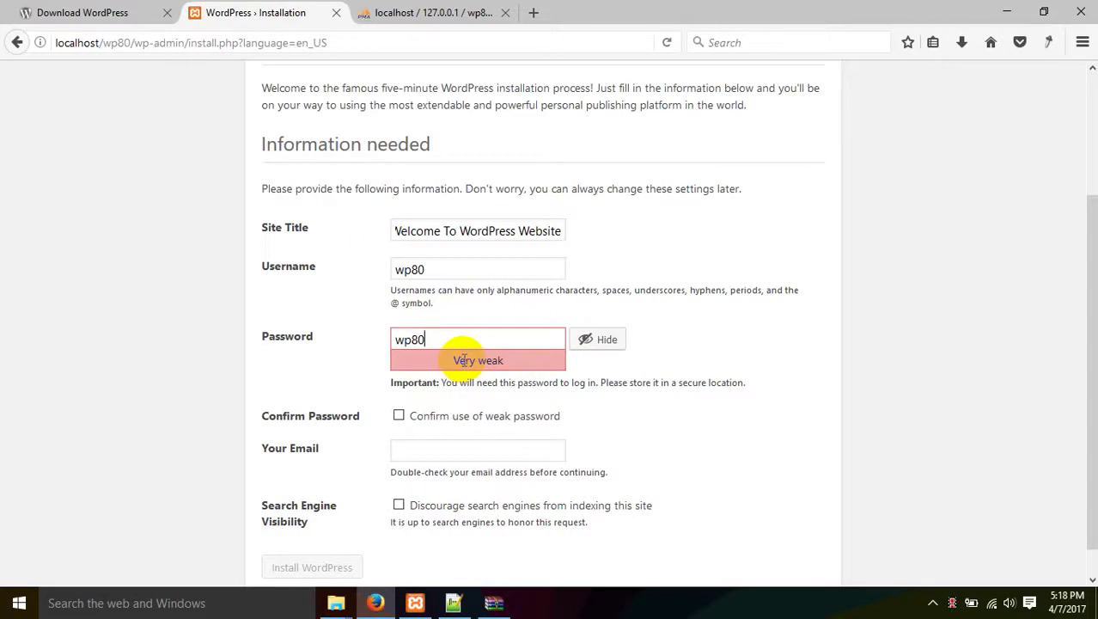
left_click(429, 420)
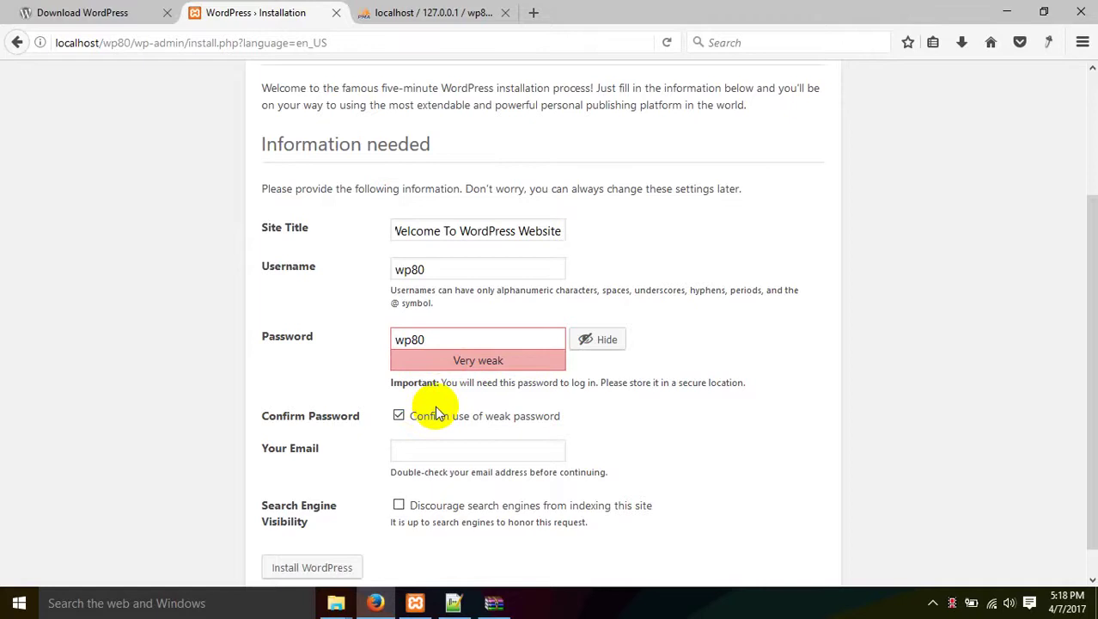
scroll(436, 407, "down", 1)
left_click(412, 419)
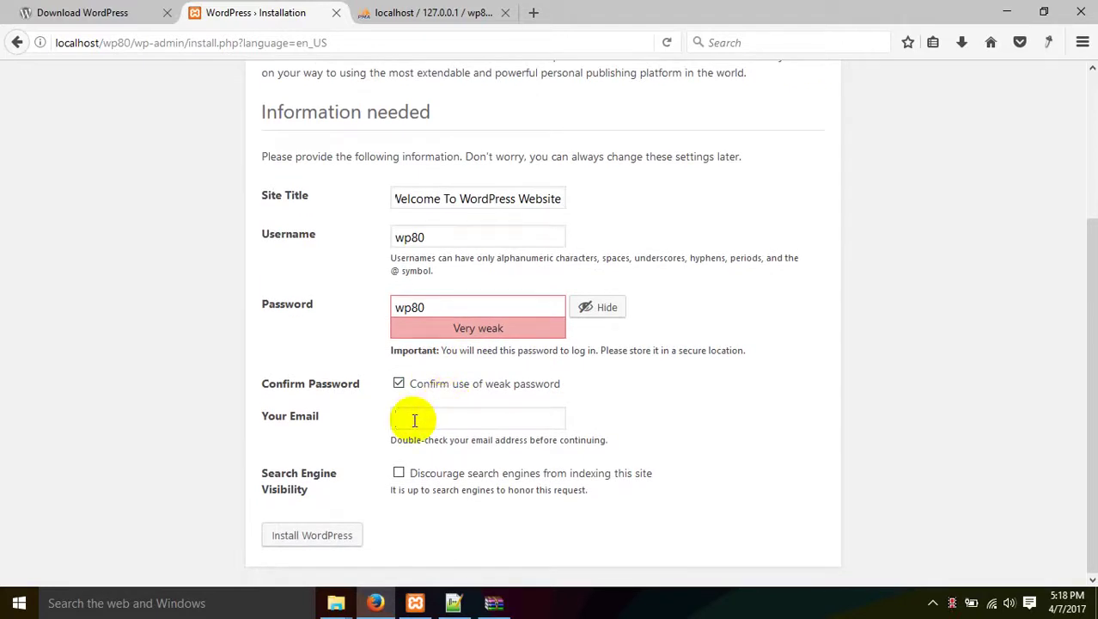
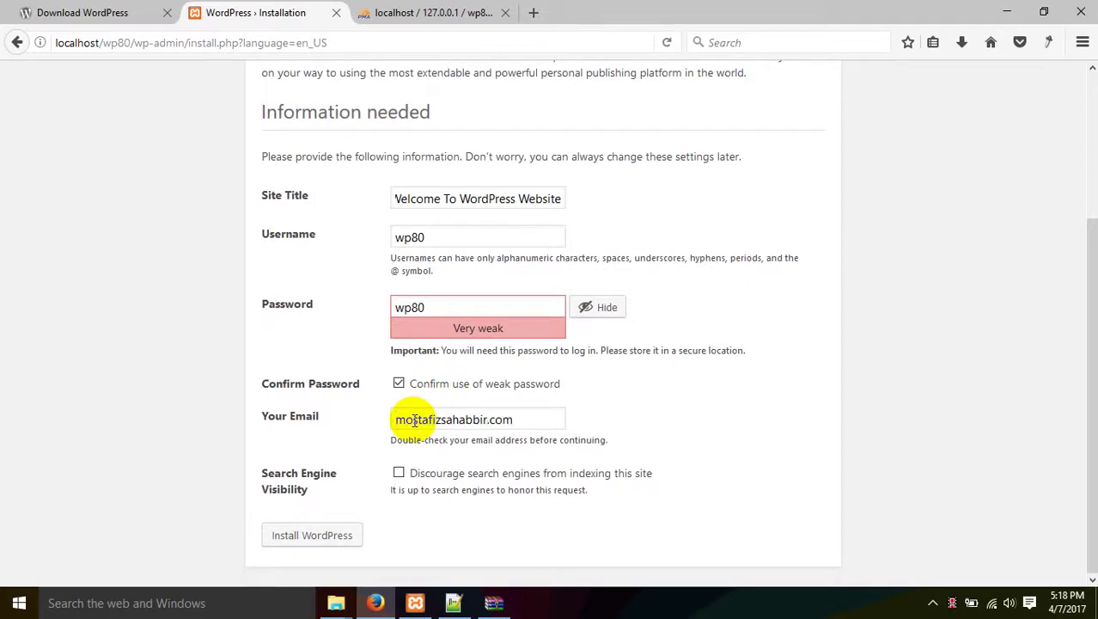
left_click_drag(549, 422, 488, 424)
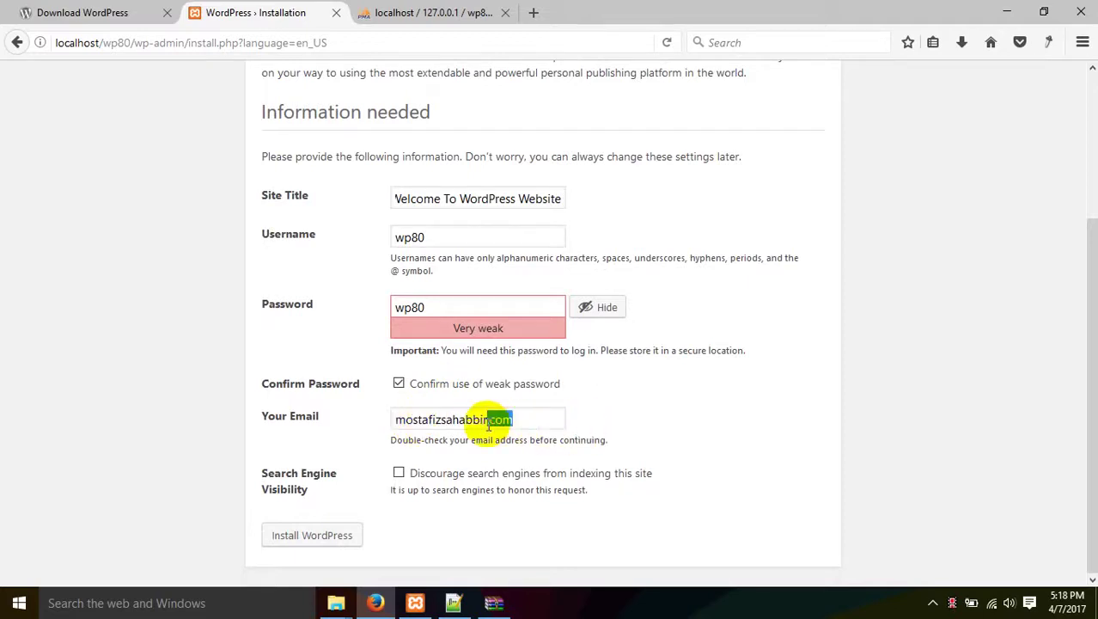
type("@")
type("@gma")
type("il.com")
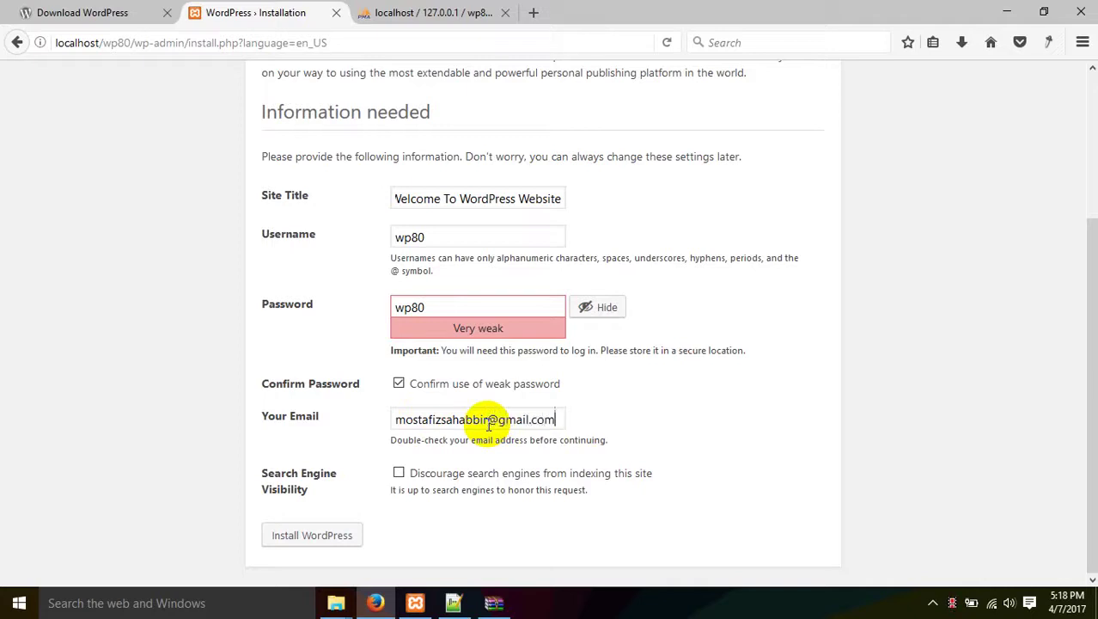
Leave 'Discourage search engines from indexing this site' unchecked.
left_click_drag(254, 473, 308, 490)
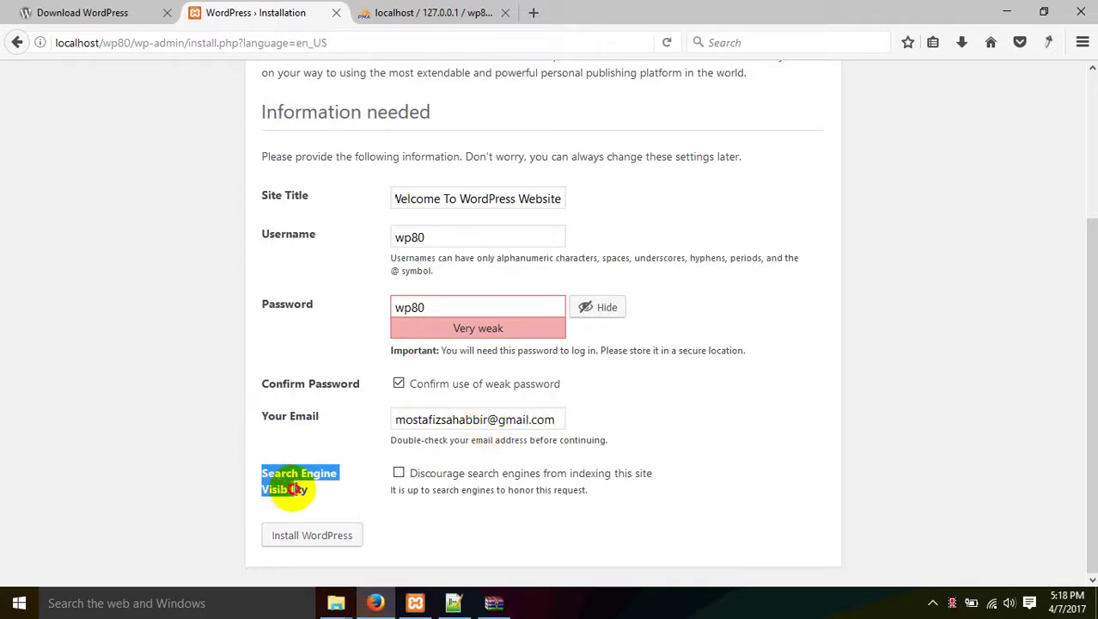
left_click(560, 496)
left_click(408, 479)
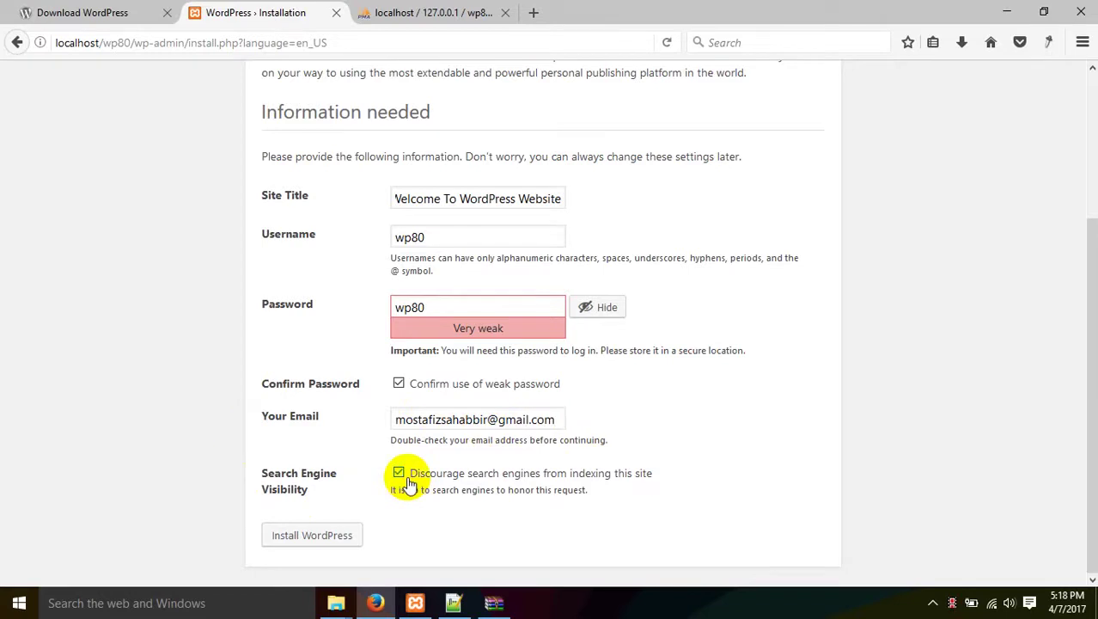
left_click(409, 485)
left_click(409, 485)
left_click(409, 485)
left_click(402, 475)
left_click(414, 476)
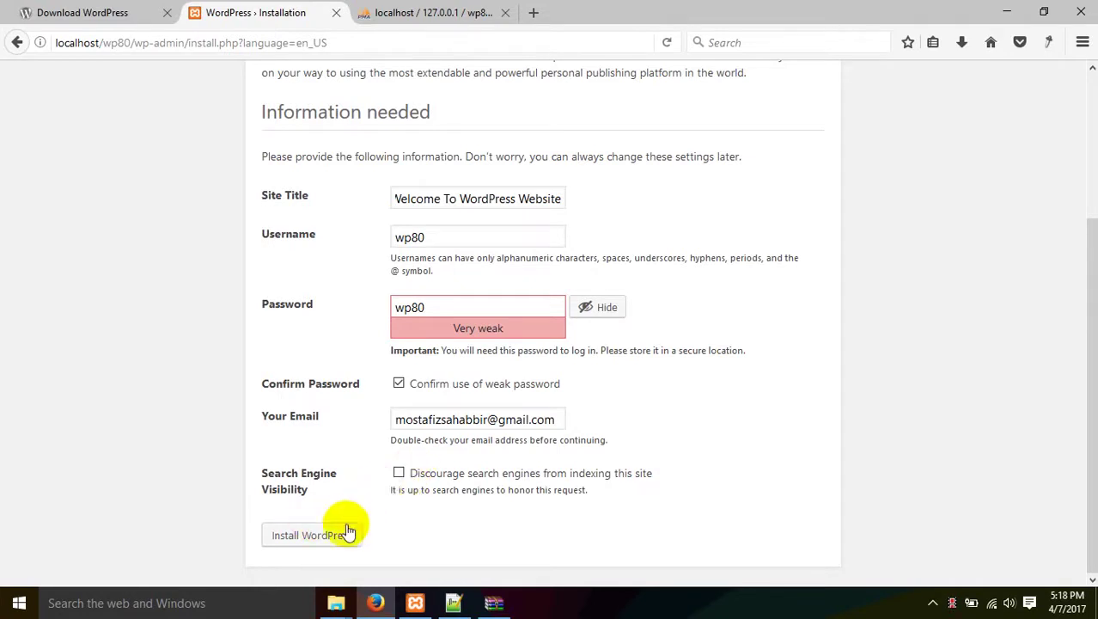
Install WordPress and refresh wp80 in phpMyAdmin to see the 12 new ms_ tables.
left_click(327, 527)
left_click(398, 10)
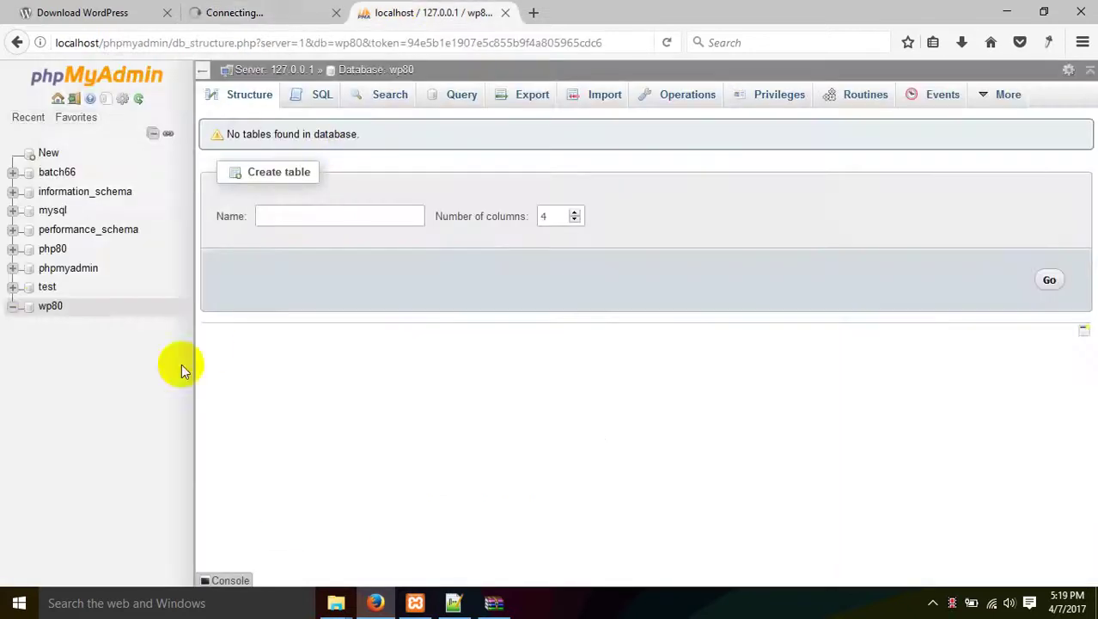
left_click(45, 309)
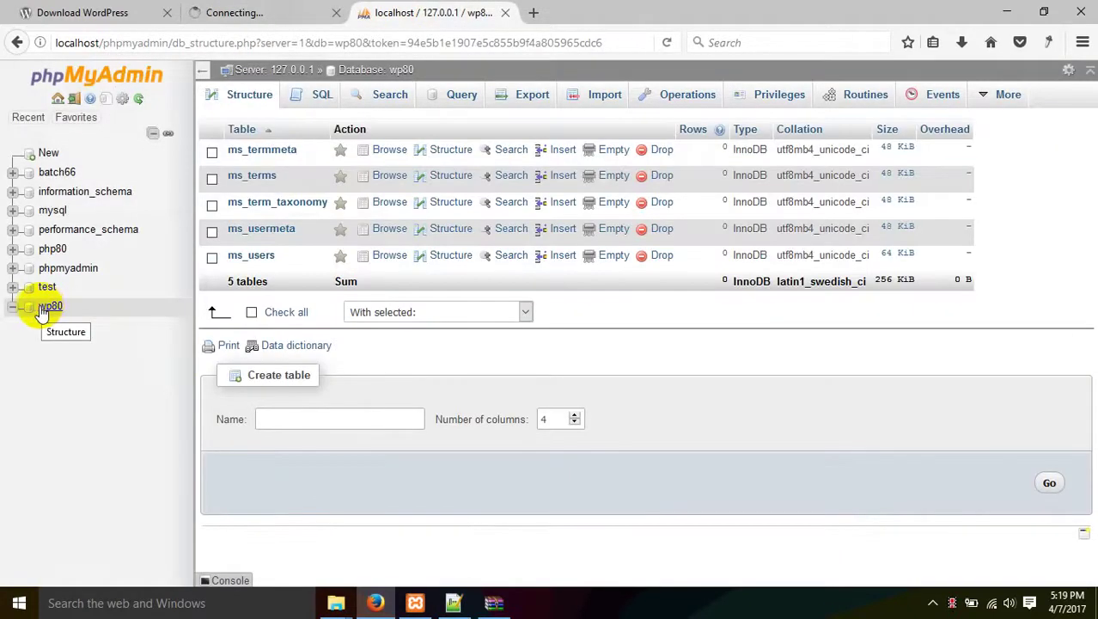
left_click(43, 311)
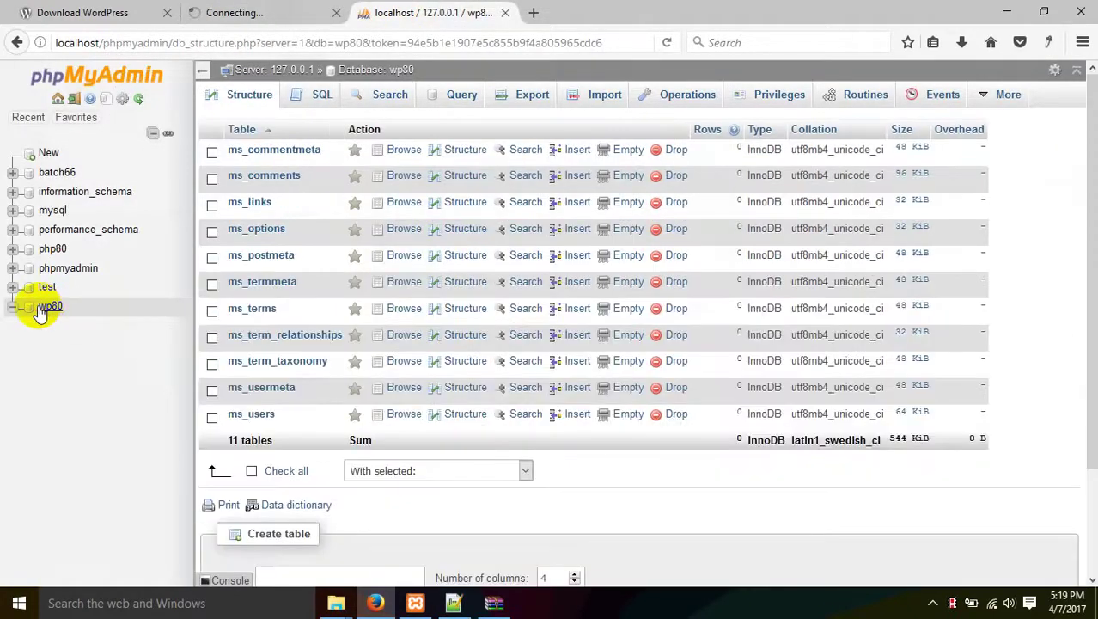
left_click(41, 311)
left_click(41, 311)
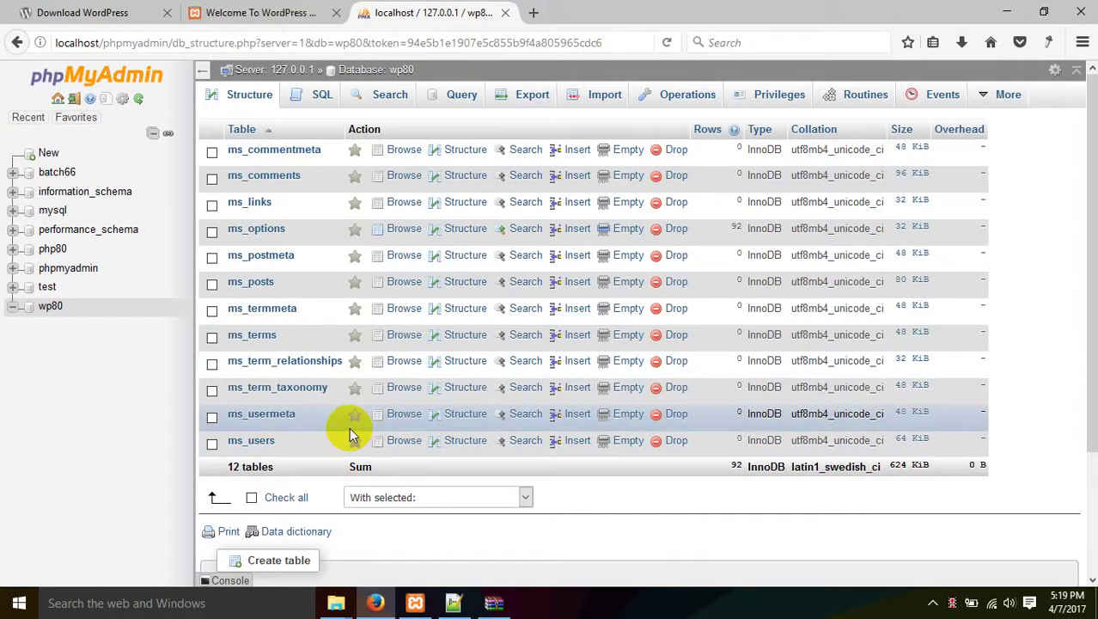
Browse ms_posts (two rows) and ms_comments (one row), then return to the login page.
left_click(257, 287)
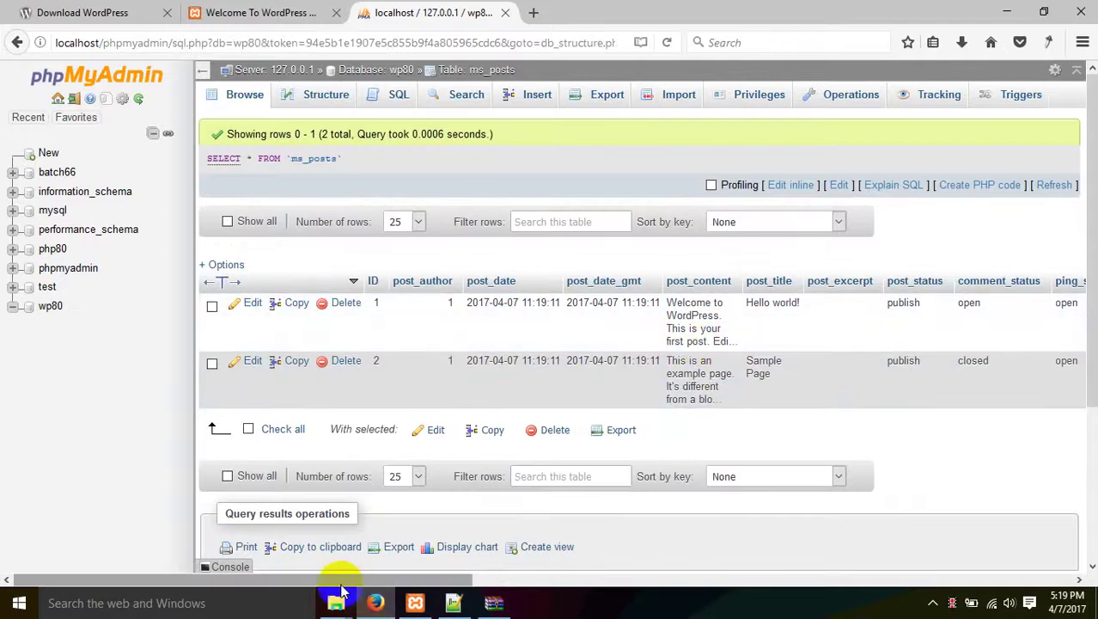
left_click_drag(338, 581, 282, 581)
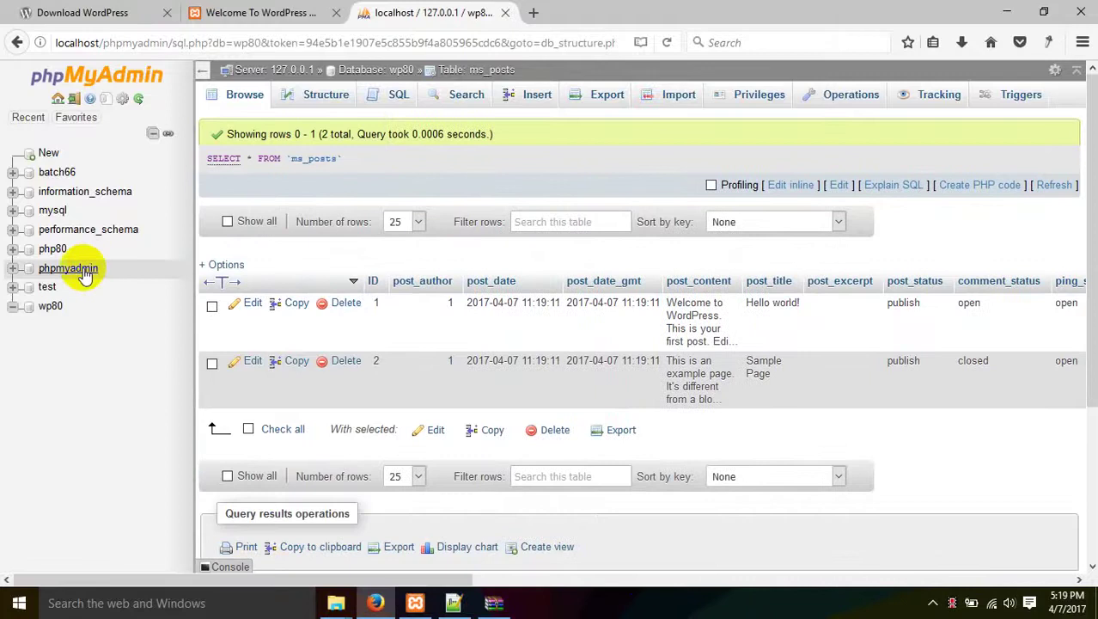
left_click(50, 306)
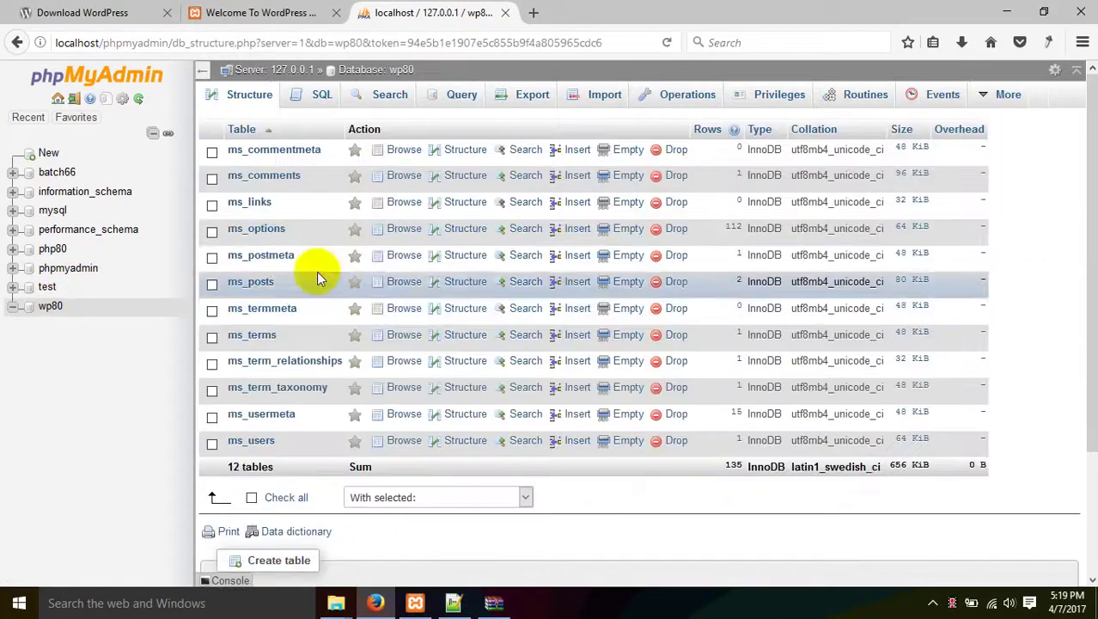
left_click(260, 180)
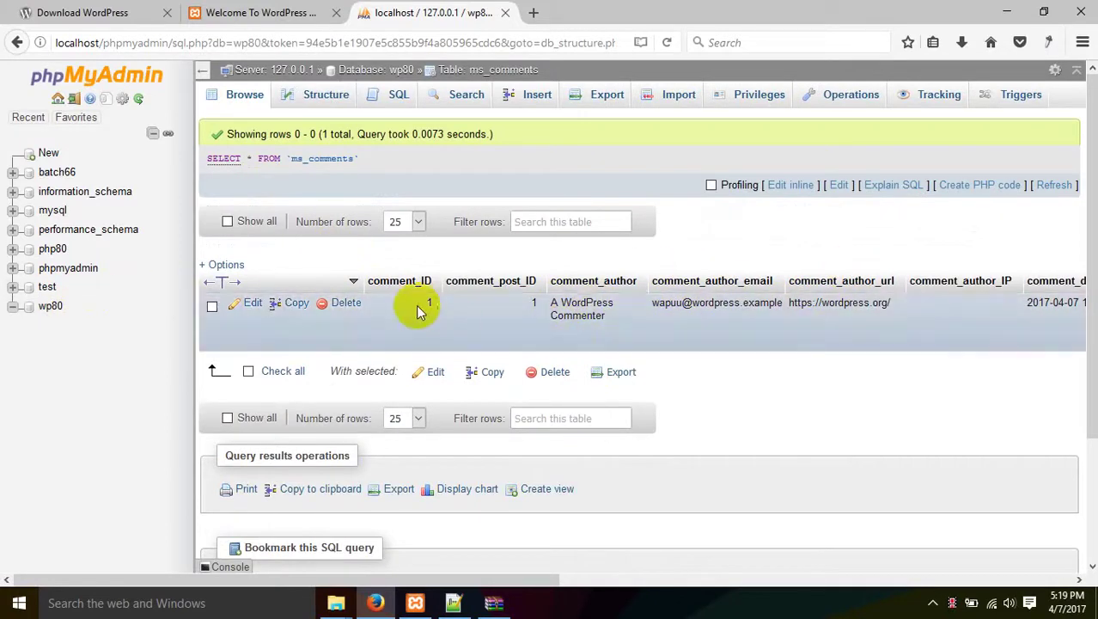
left_click(48, 306)
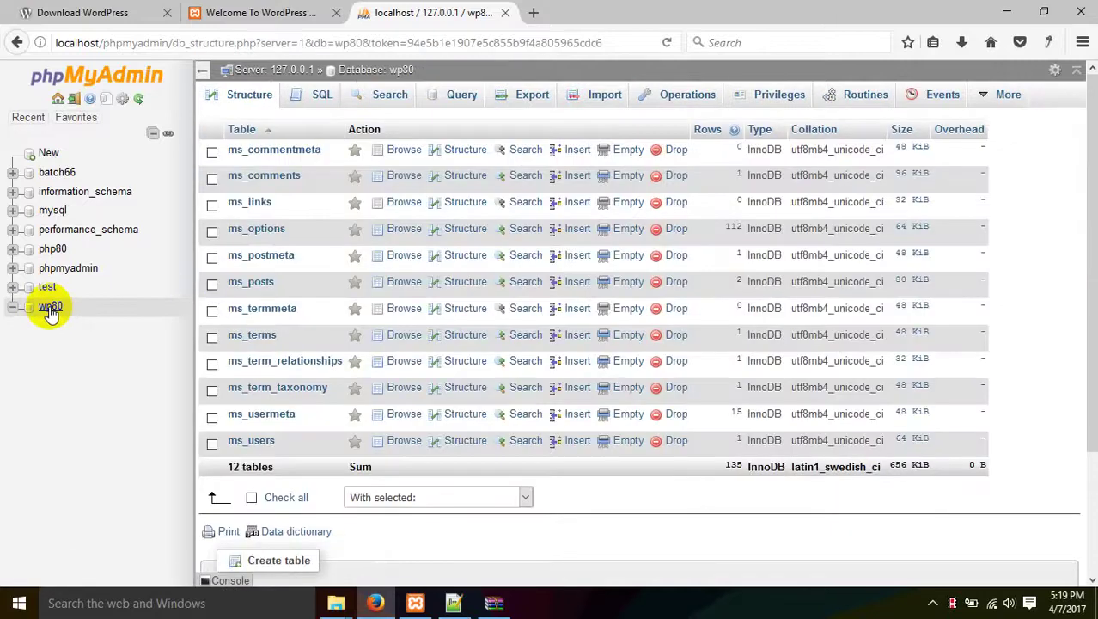
left_click(258, 12)
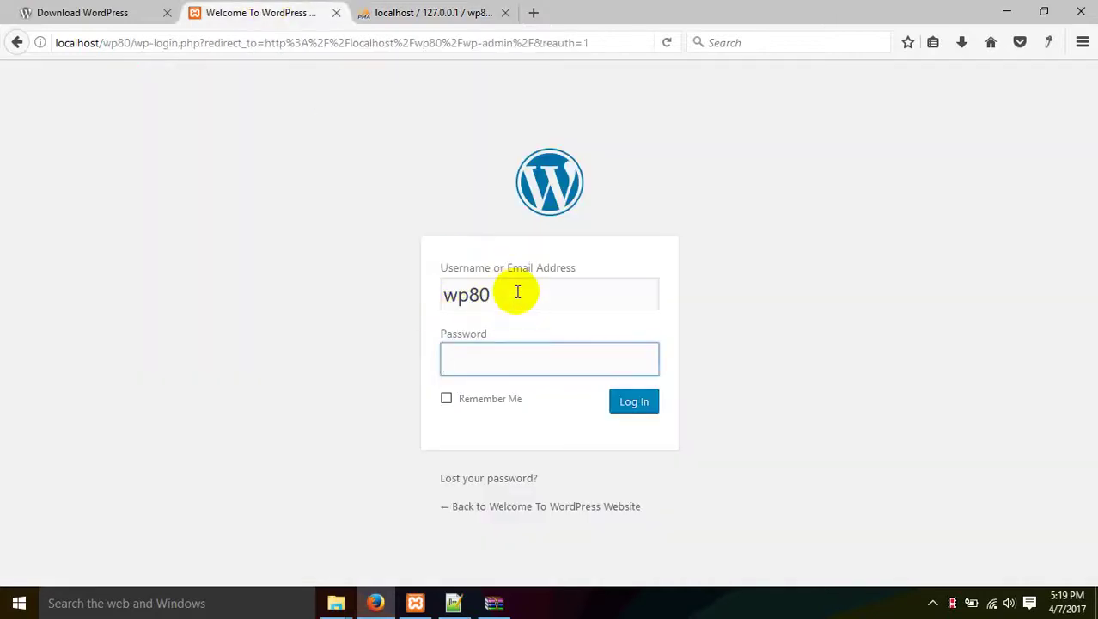
Log in with the admin password and dismiss the browser's save-login prompt.
left_click_drag(516, 292, 125, 273)
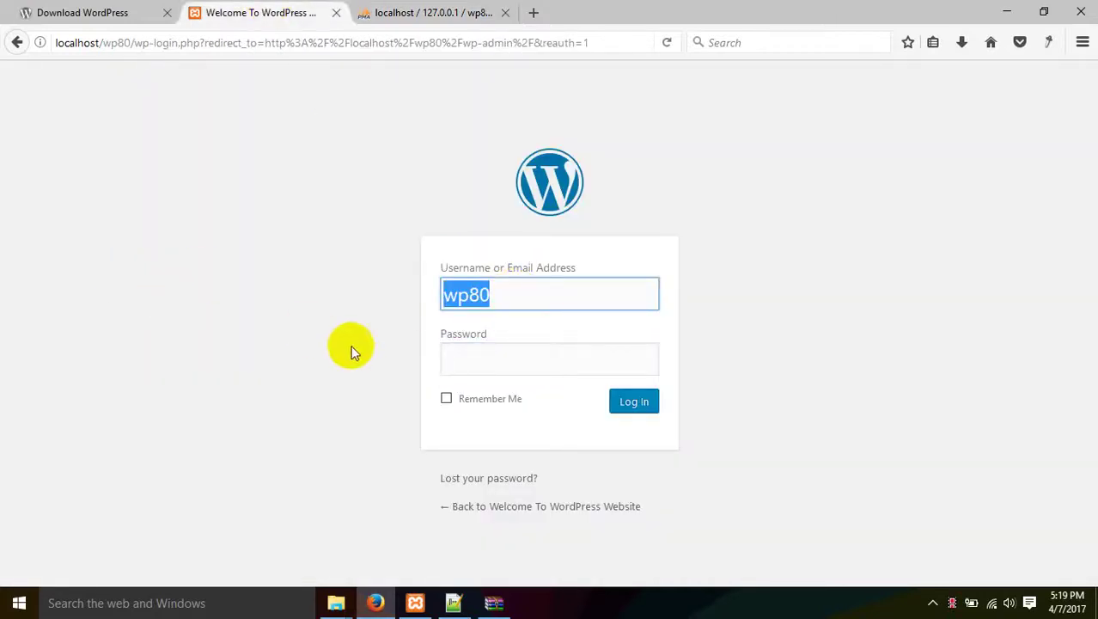
left_click(468, 366)
type("wp80")
left_click(636, 404)
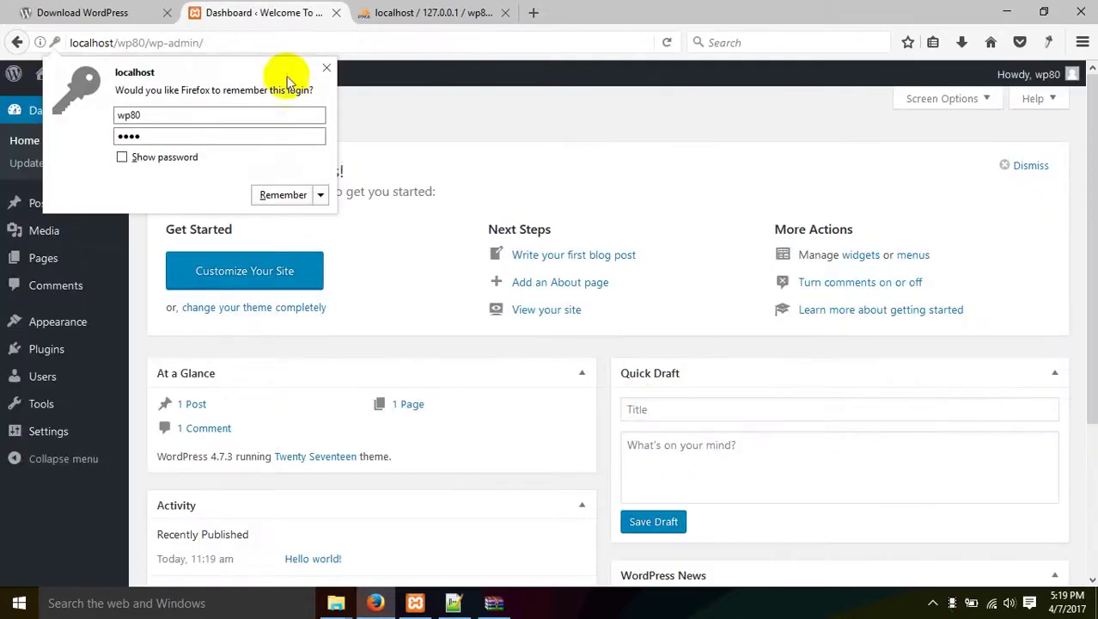
left_click(327, 67)
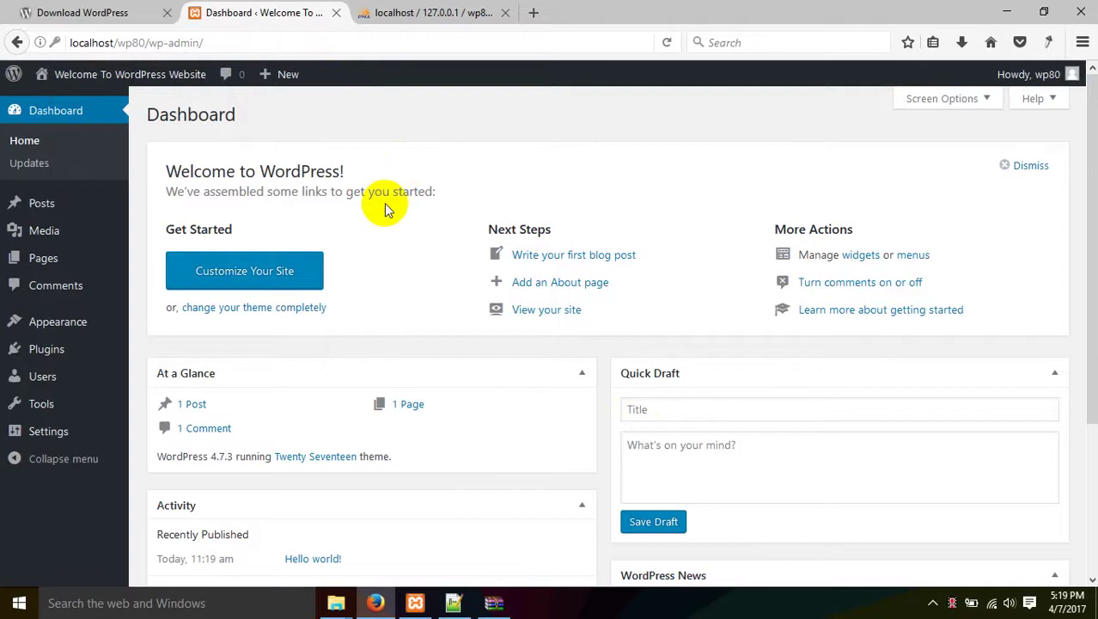
scroll(31, 436, "down", 3)
scroll(331, 393, "up", 3)
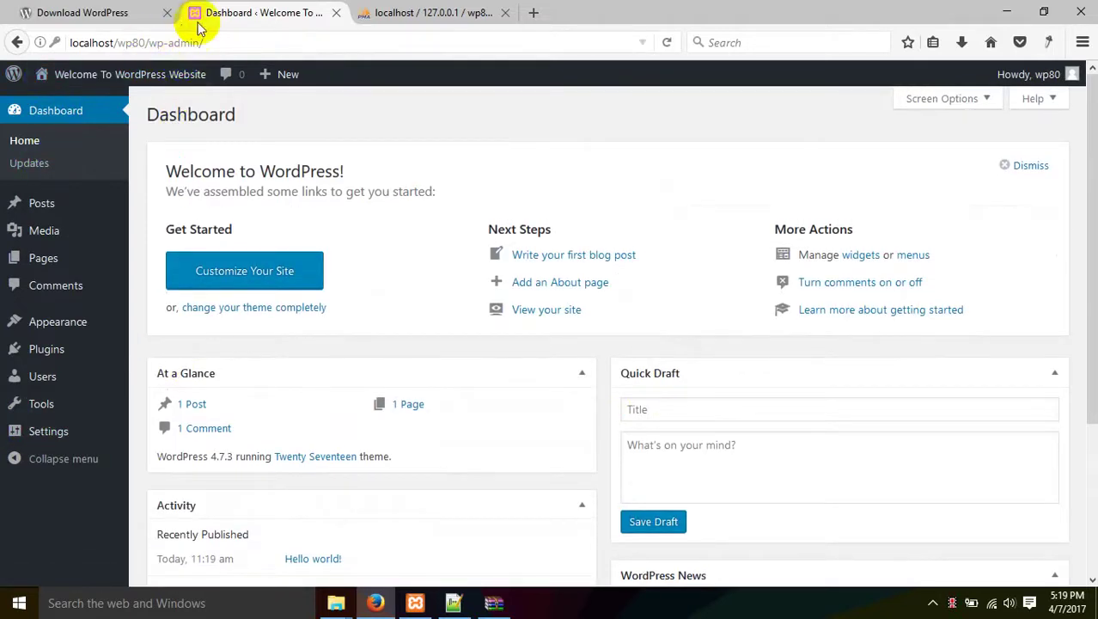
Load the site front page at localhost/wp80 in a new tab.
left_click_drag(146, 42, 330, 42)
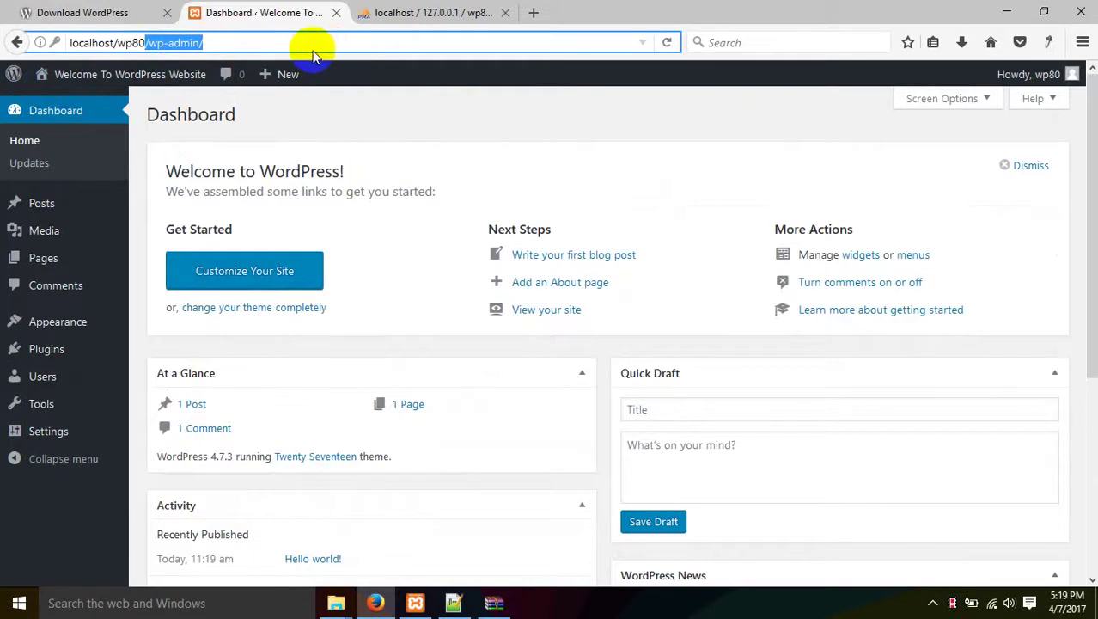
left_click(180, 42)
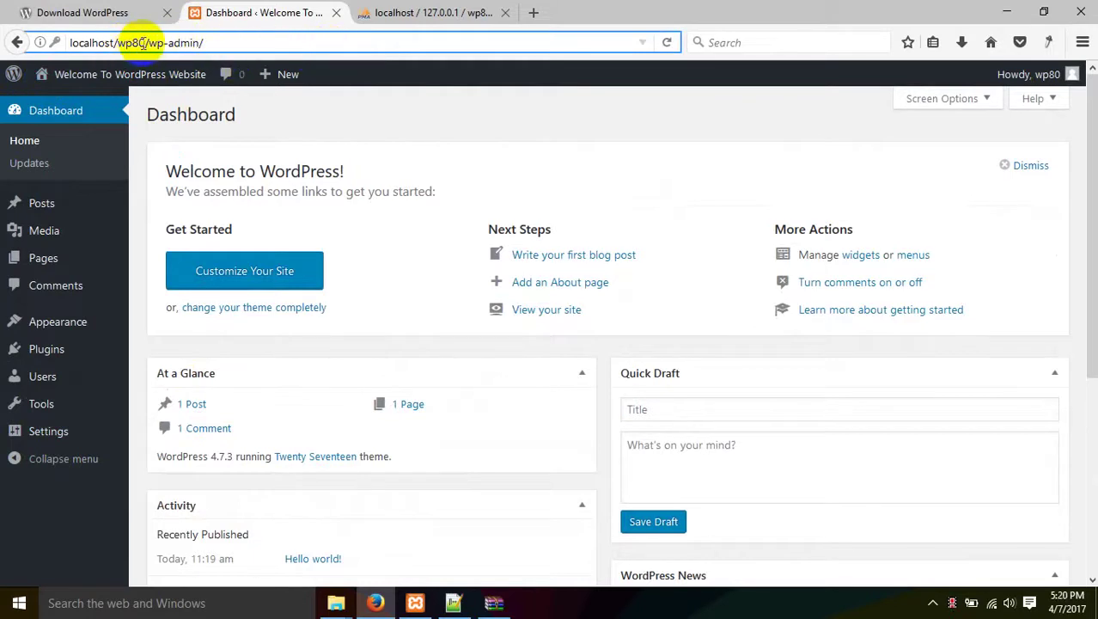
left_click_drag(148, 42, 86, 43)
right_click(112, 42)
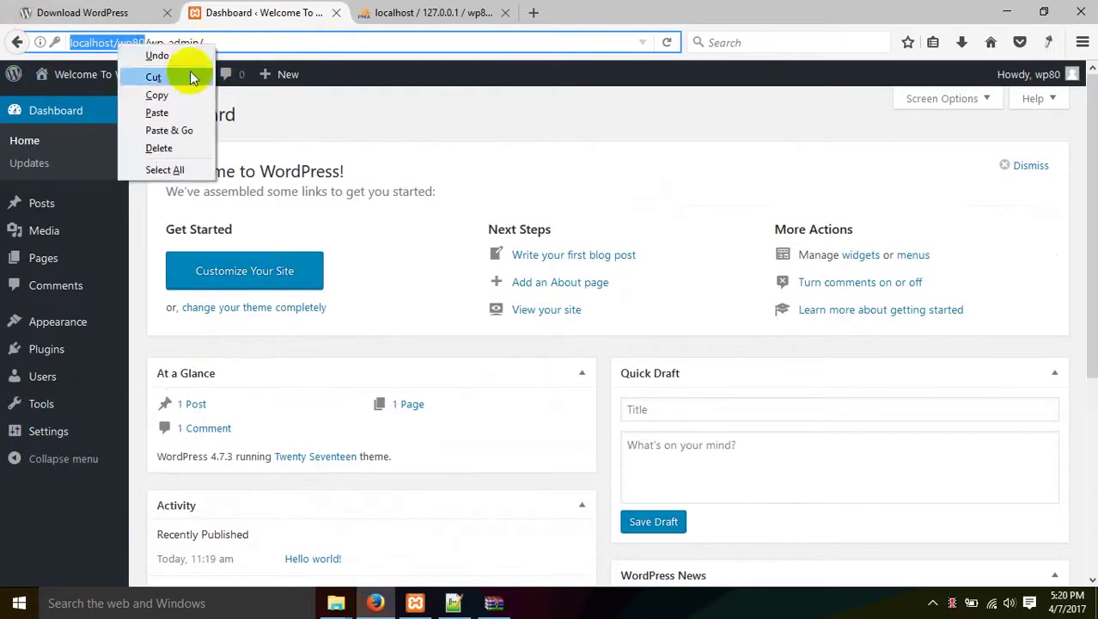
left_click(133, 91)
left_click(532, 12)
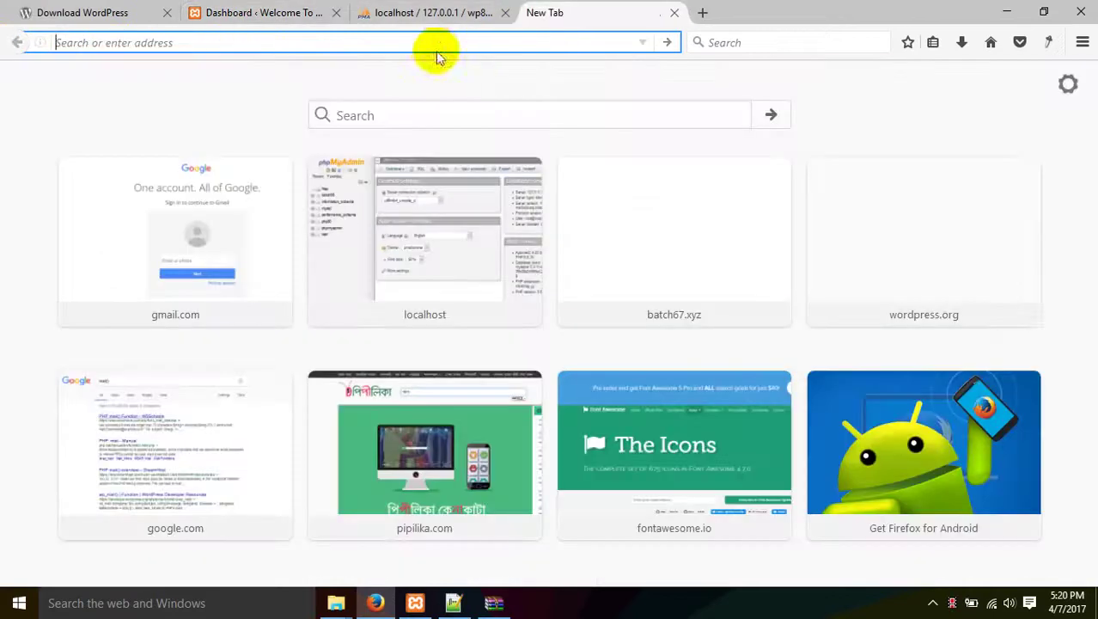
key("ctrl+v")
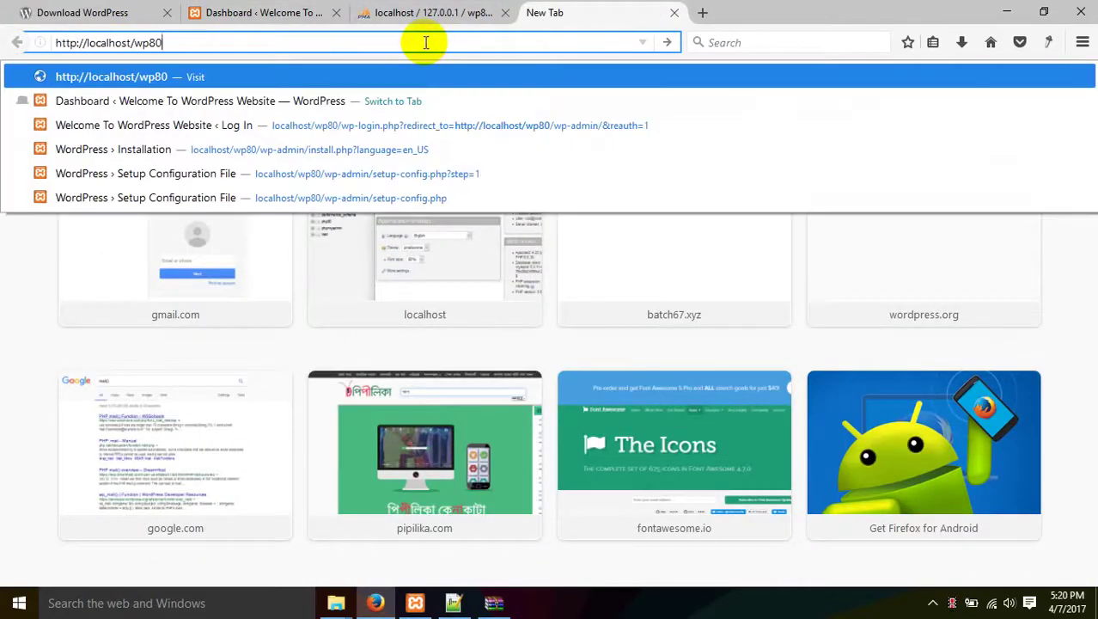
key("Return")
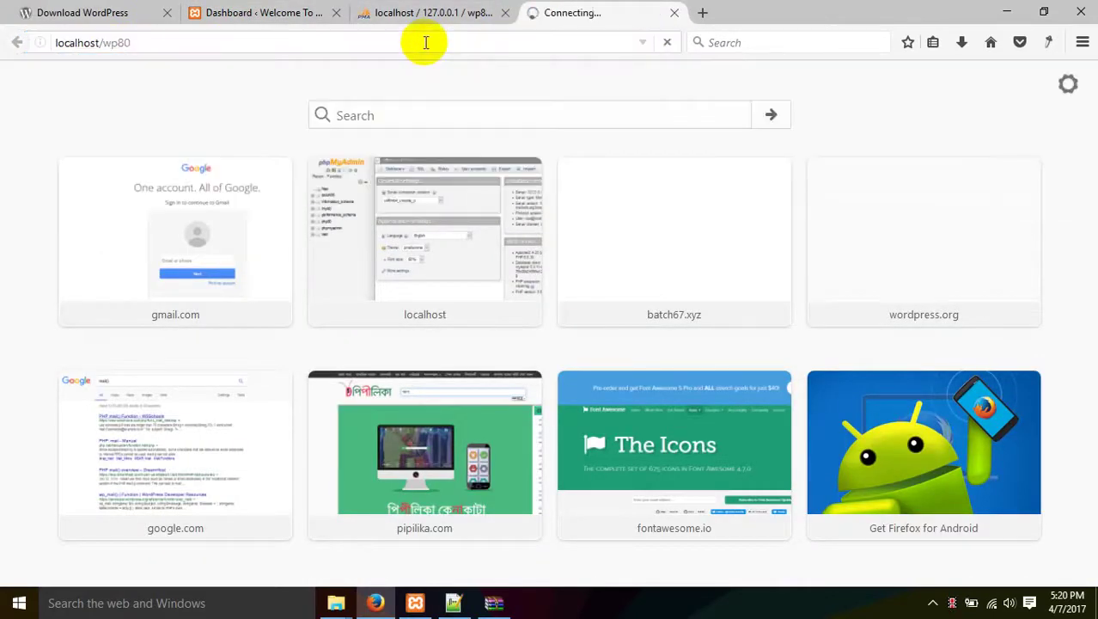
scroll(367, 243, "down", 10)
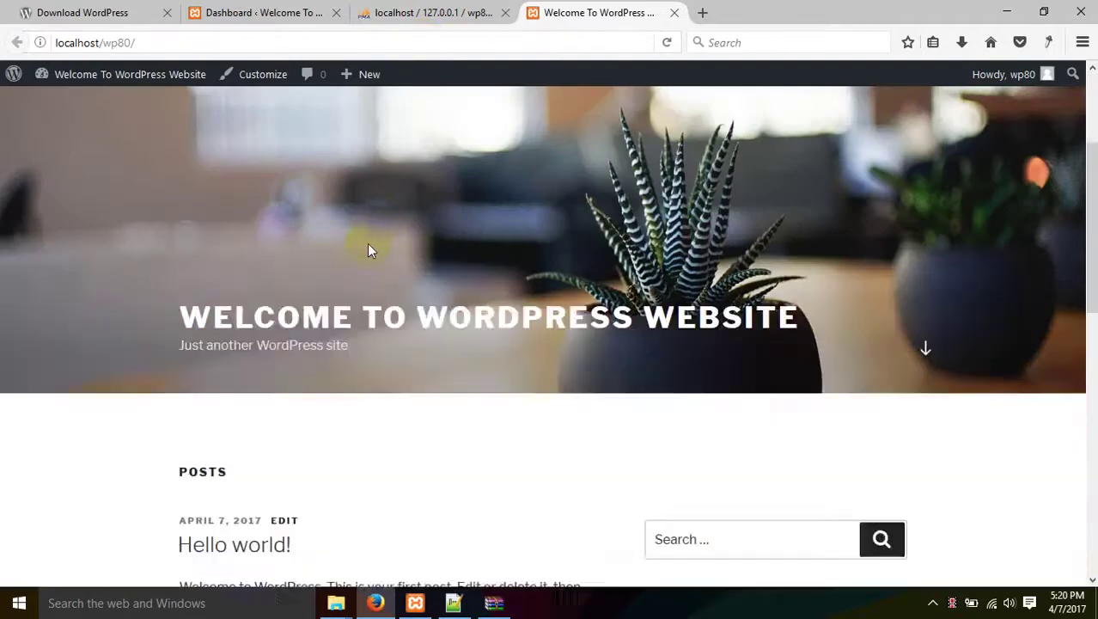
scroll(368, 265, "up", 3)
scroll(368, 272, "up", 7)
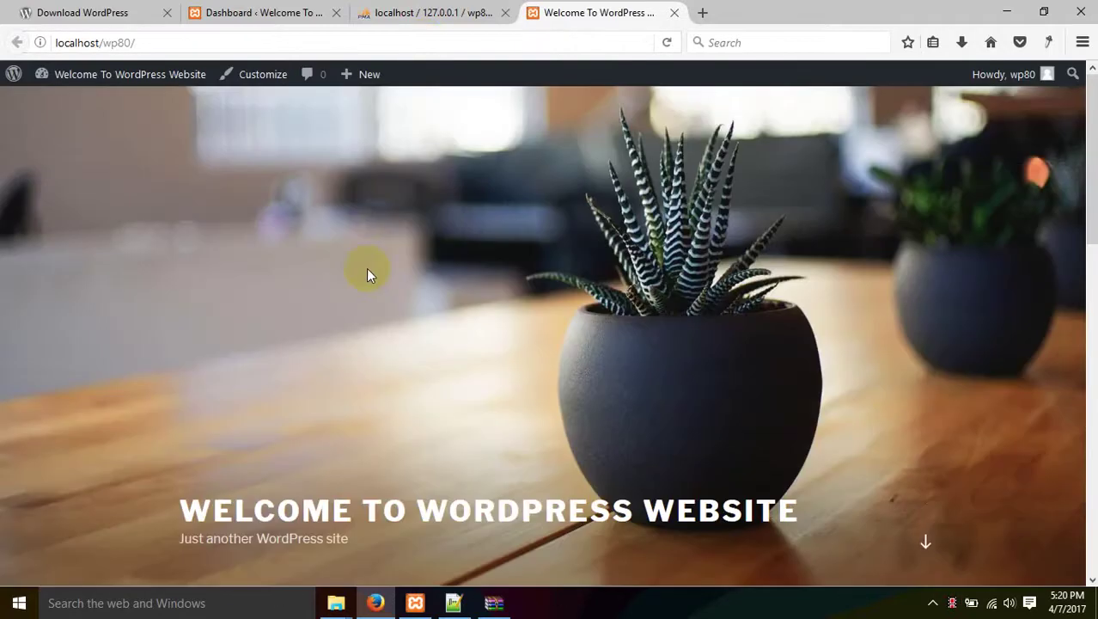
Close that front-page tab and return to the admin Dashboard.
left_click(290, 10)
left_click_drag(638, 7, 352, 12)
left_click(284, 12)
left_click(491, 17)
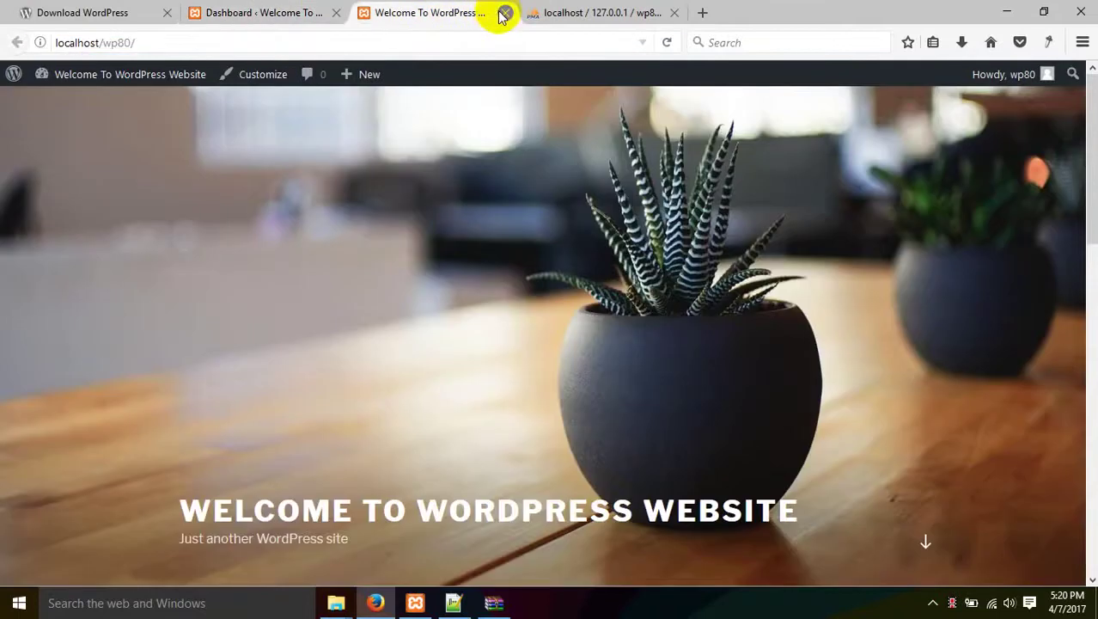
left_click(505, 12)
left_click(258, 12)
Open Visit Site from the admin bar in a new tab and view it.
mouse_move(63, 82)
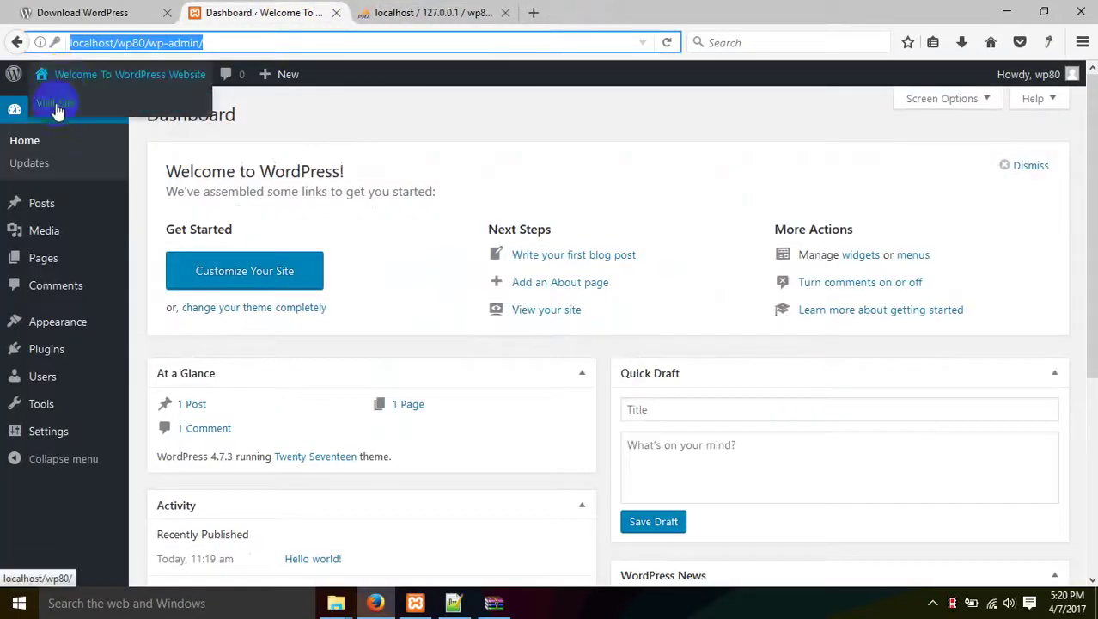
right_click(57, 103)
left_click(163, 112)
left_click(373, 12)
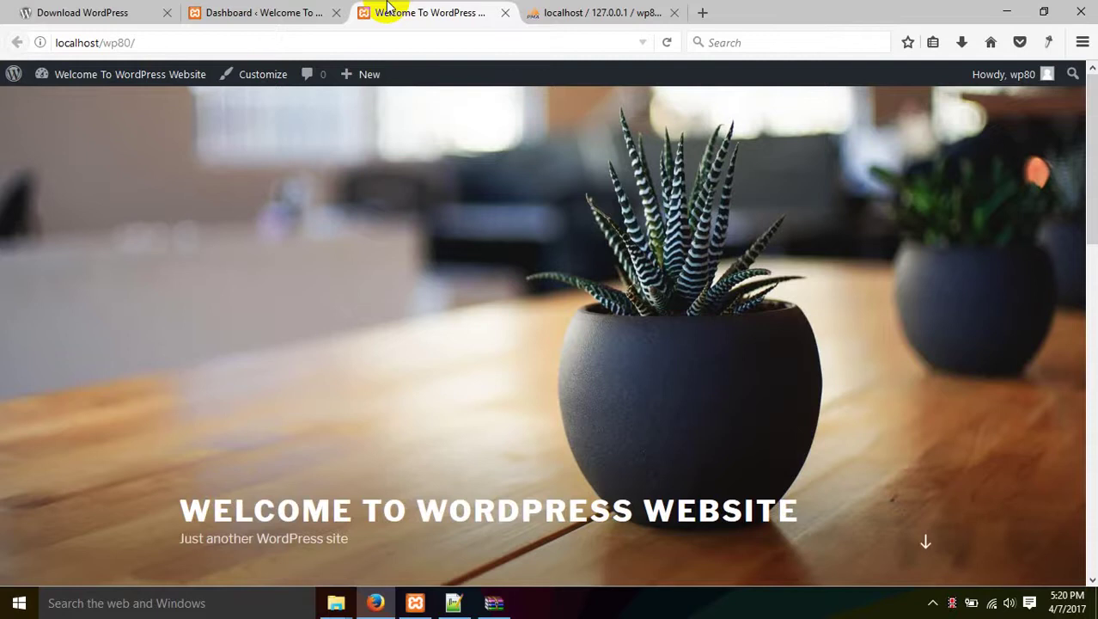
scroll(414, 262, "down", 10)
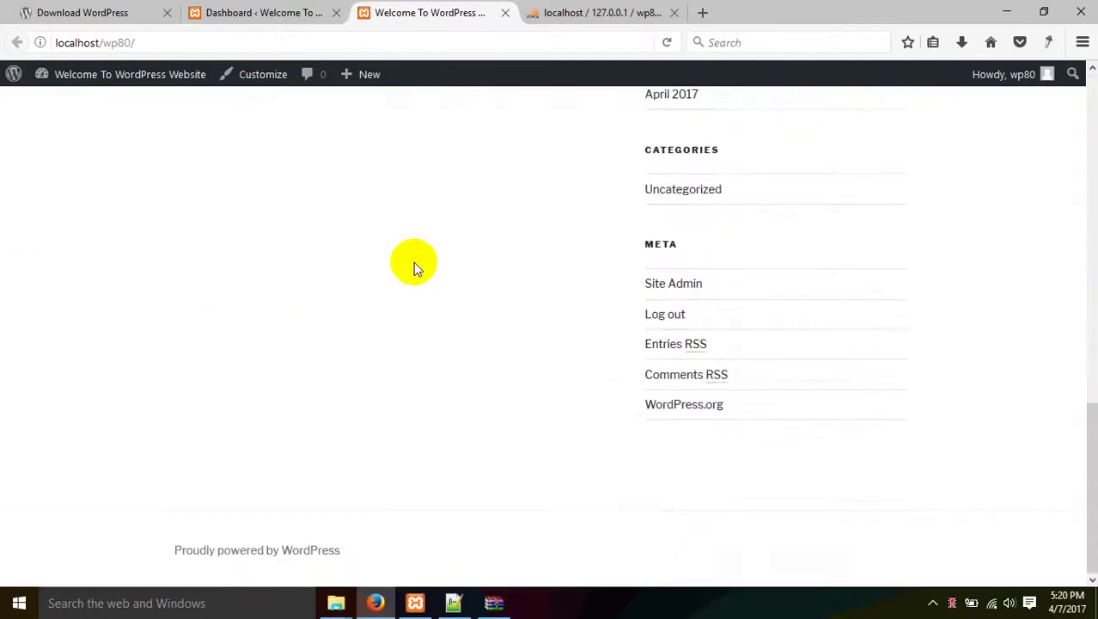
scroll(413, 262, "up", 10)
Look through the Dashboard home, Updates, All Posts and Media Library pages.
left_click(275, 10)
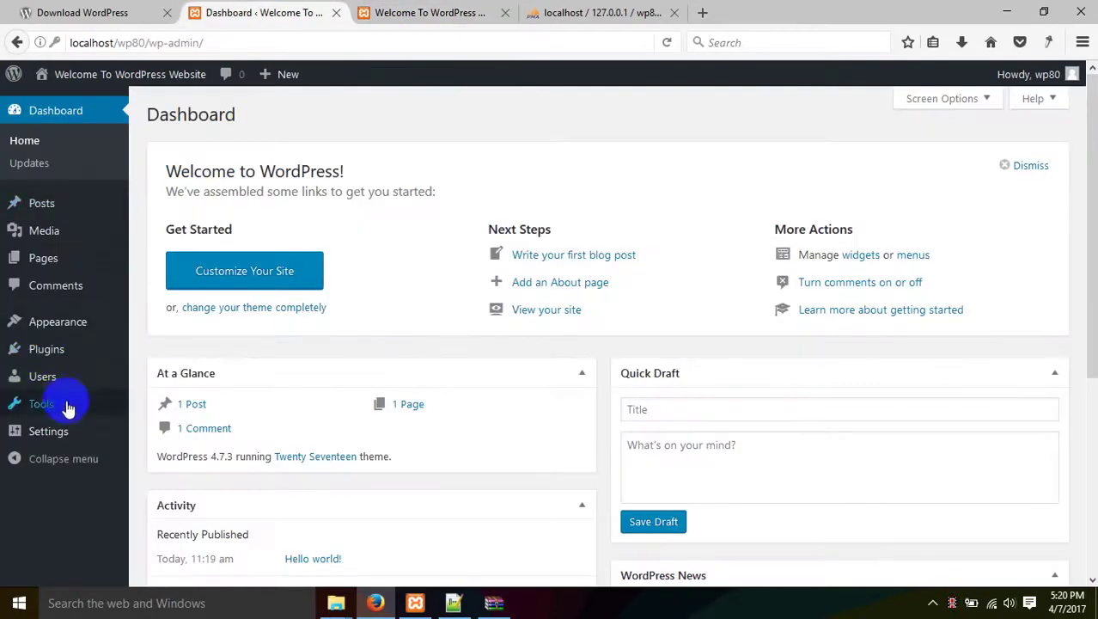
mouse_move(92, 79)
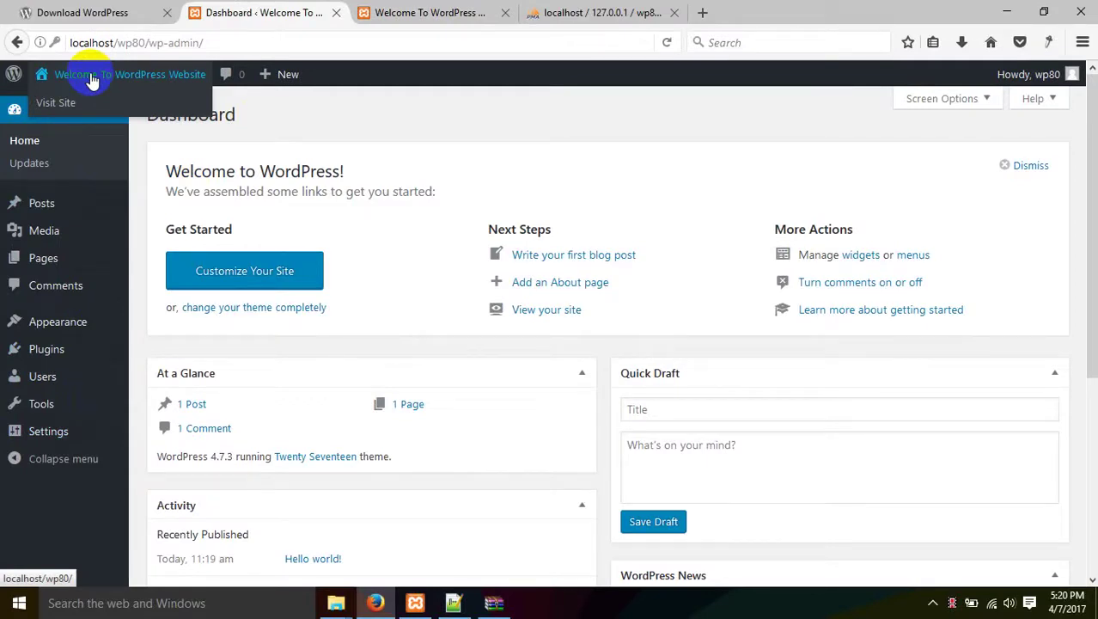
left_click(27, 142)
left_click(30, 164)
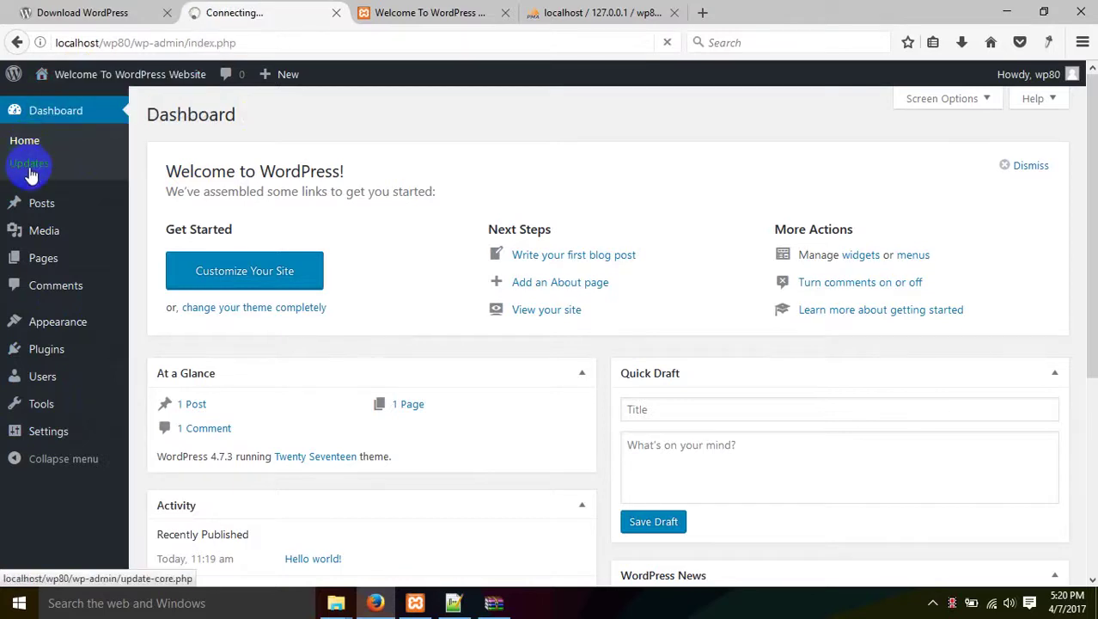
left_click(50, 208)
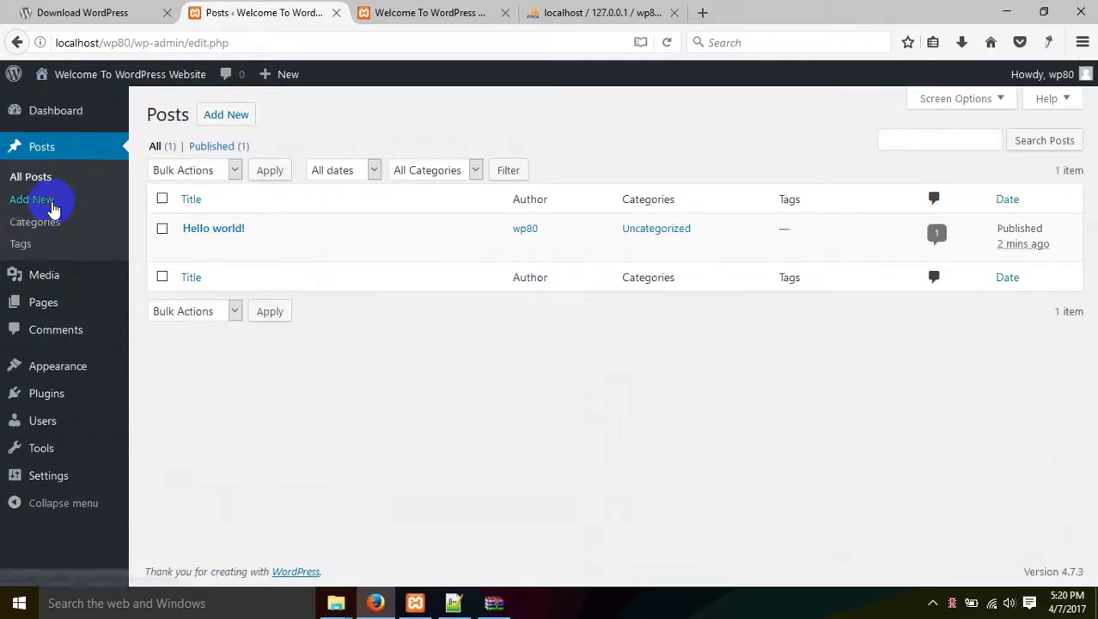
left_click(43, 278)
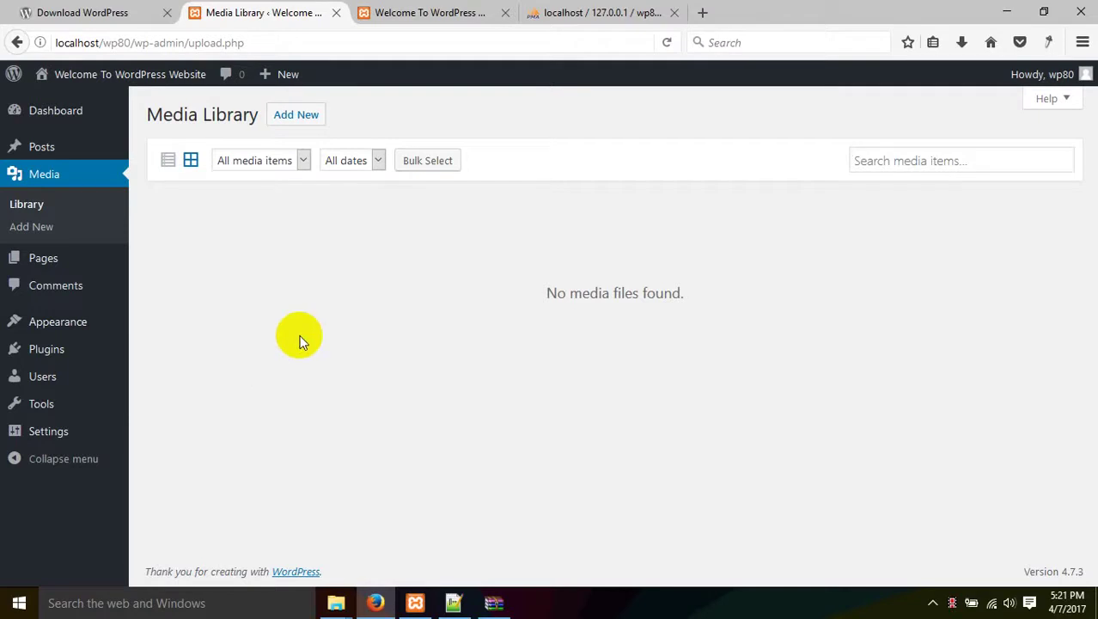
Close the Download WordPress and phpMyAdmin tabs and go back to the Dashboard.
left_click(167, 12)
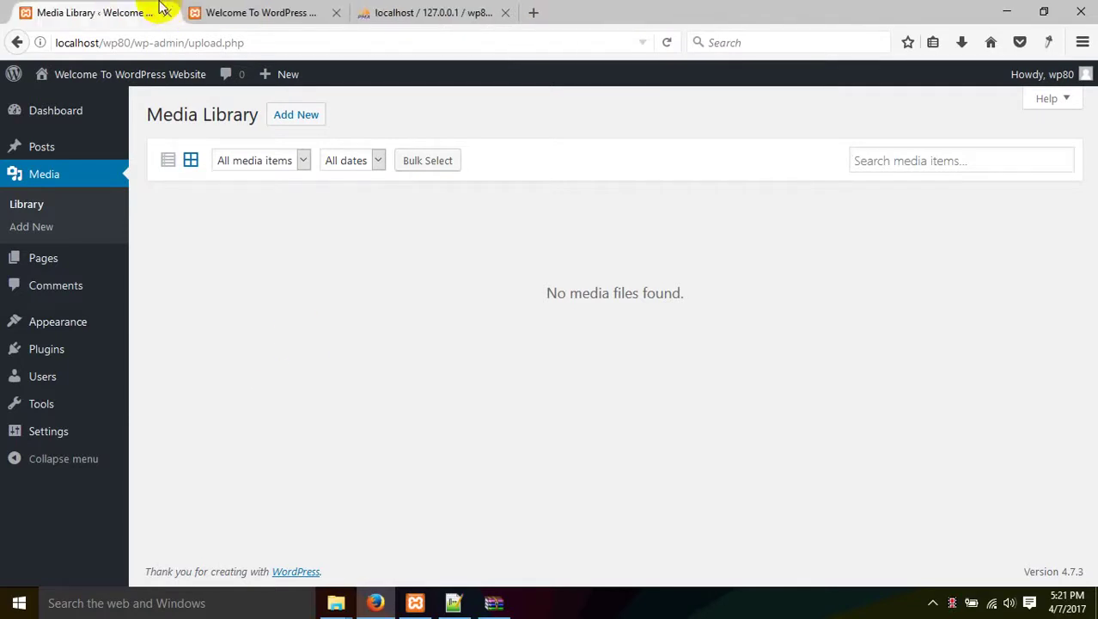
left_click(311, 10)
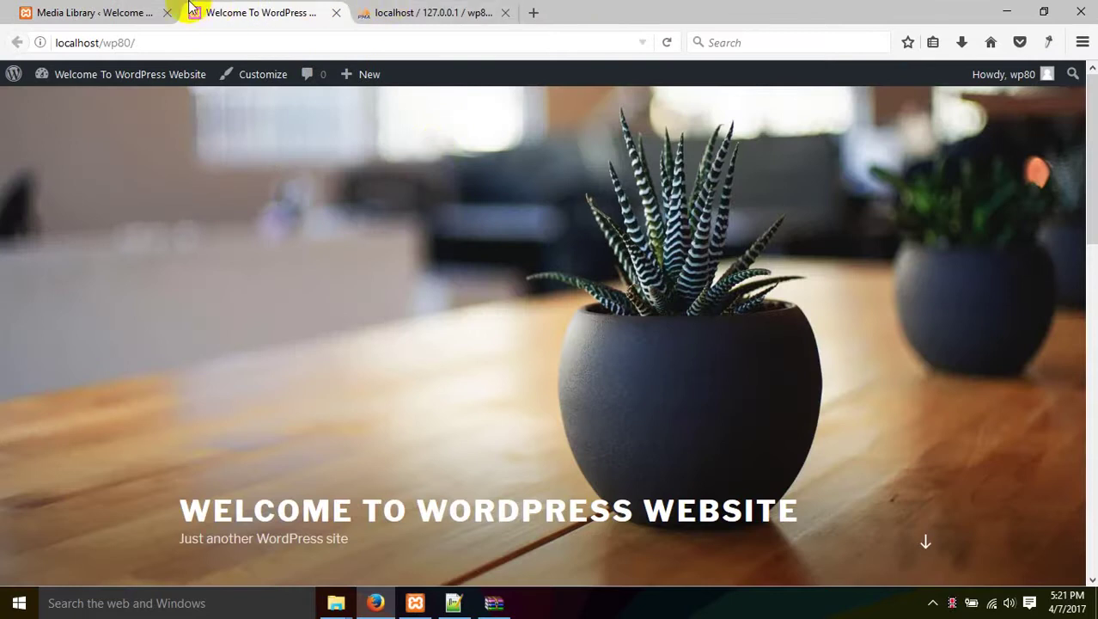
left_click(446, 12)
left_click(505, 12)
left_click(95, 12)
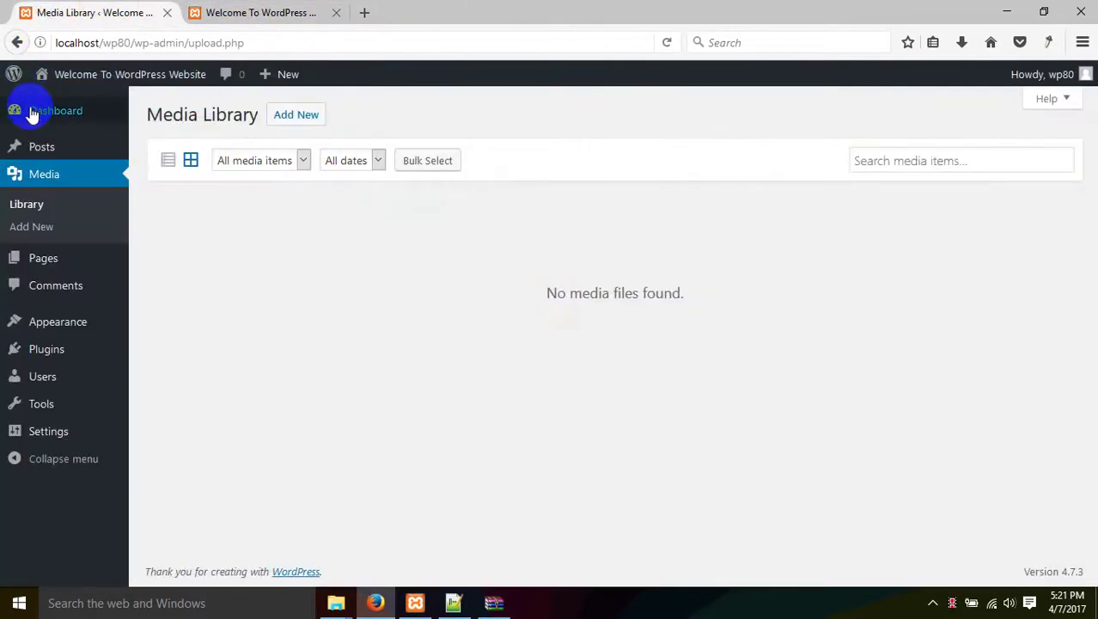
left_click(47, 111)
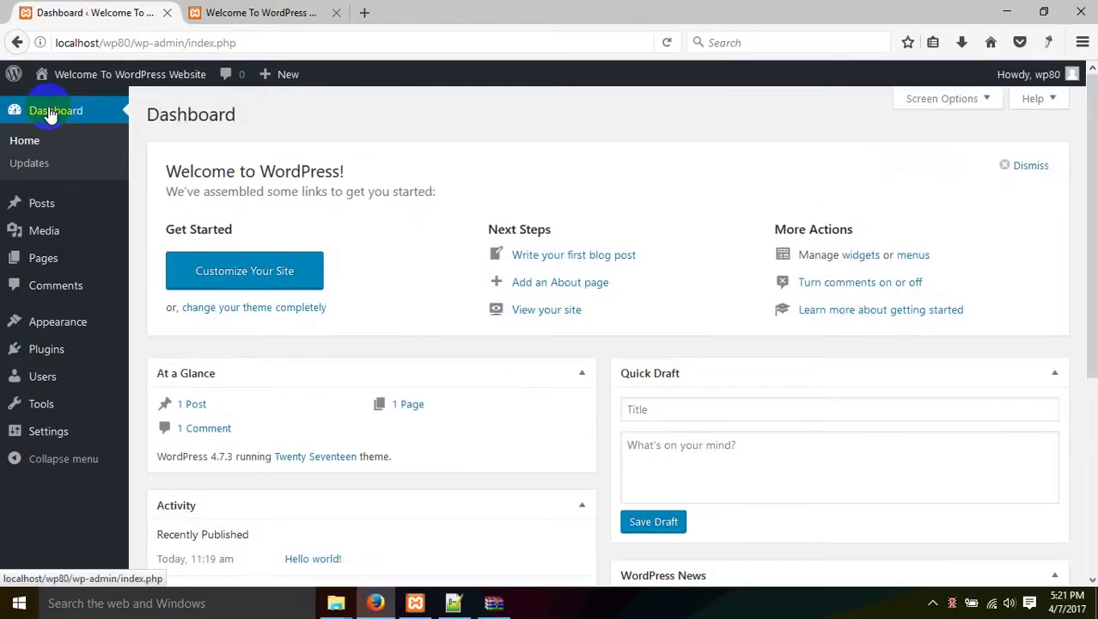
Recheck Posts, the front page and Media, ending on the Dashboard showing 1 post, 1 page, 1 comment.
left_click(51, 208)
left_click(245, 10)
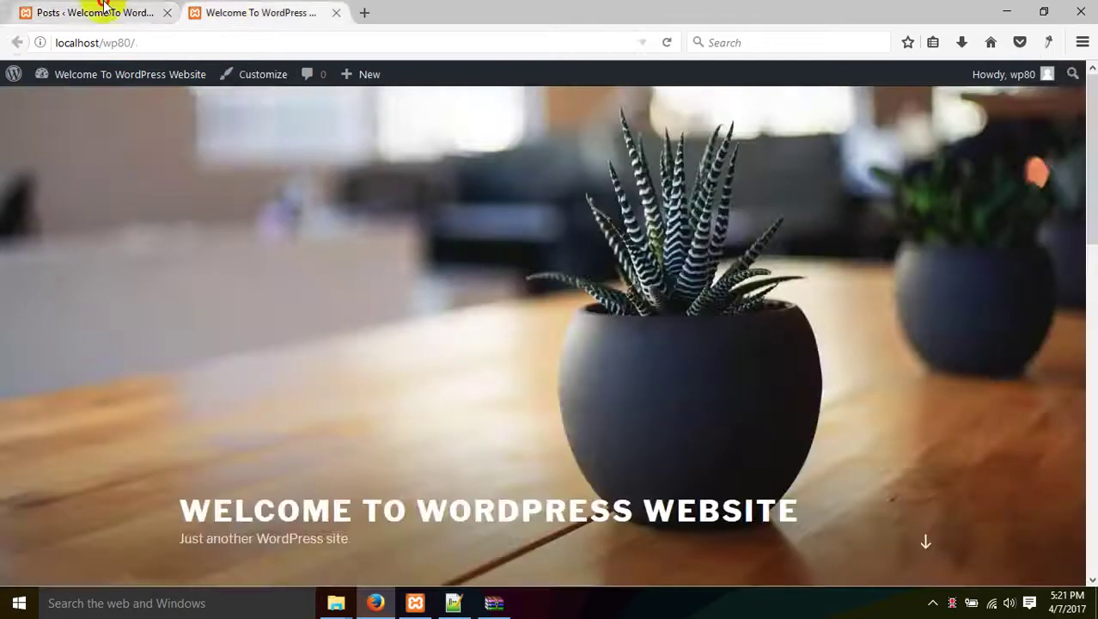
left_click(101, 8)
left_click(60, 280)
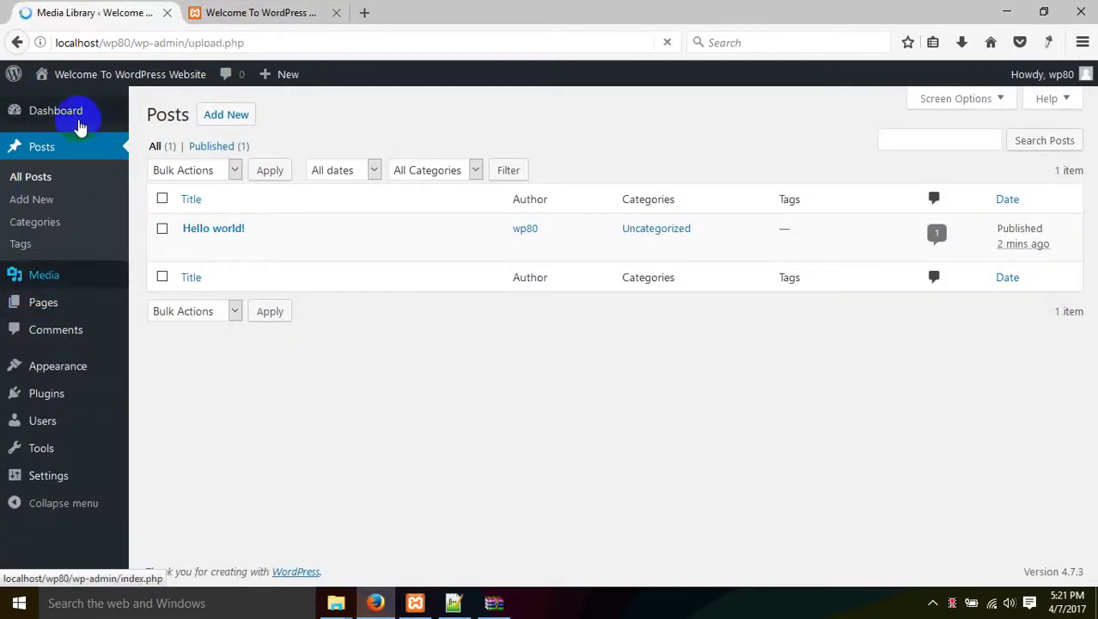
left_click(51, 111)
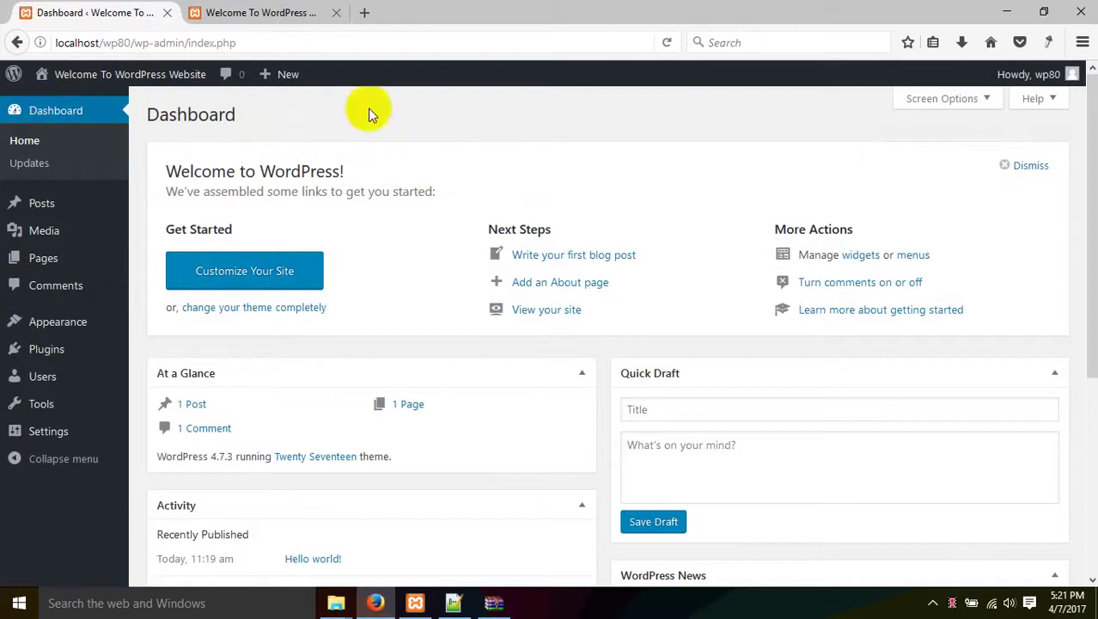
scroll(391, 103, "down", 3)
scroll(391, 103, "up", 3)
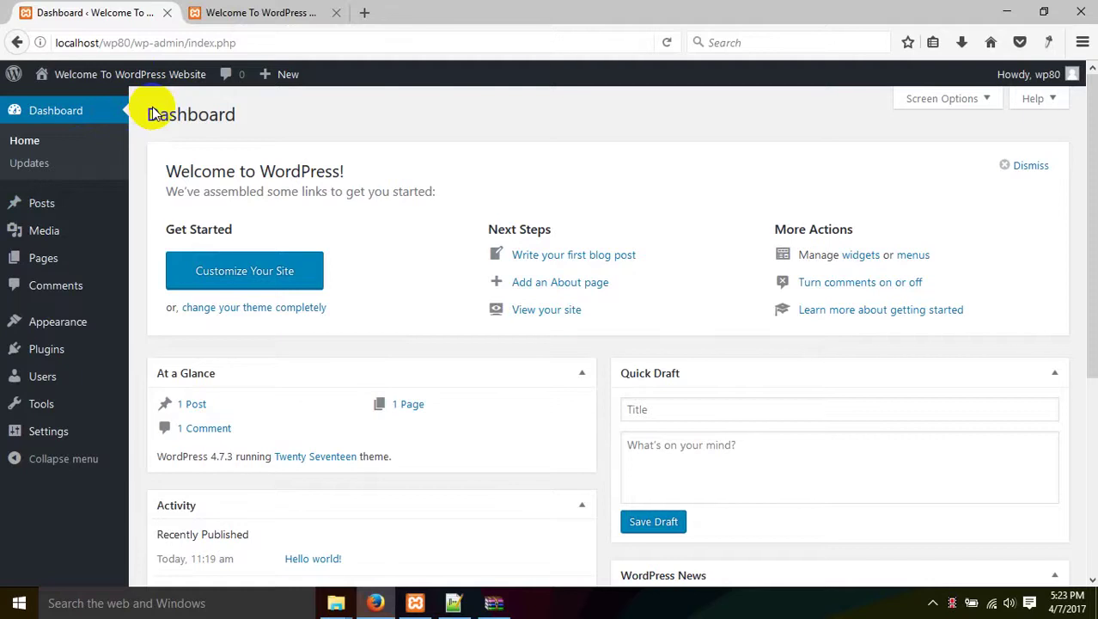
left_click(215, 12)
left_click(129, 11)
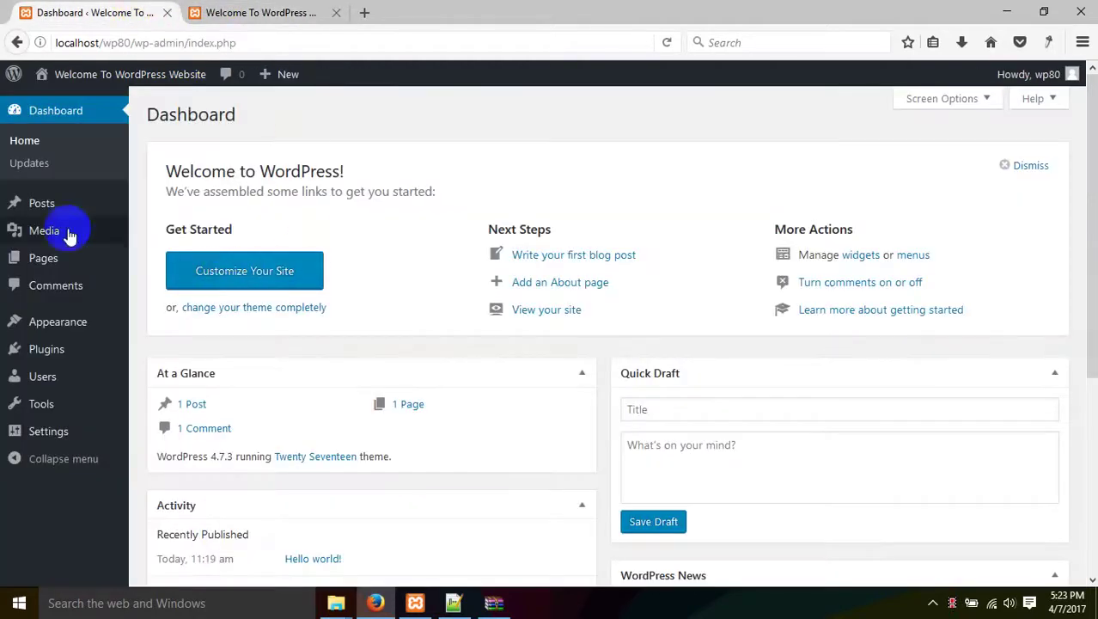
left_click(207, 12)
scroll(179, 222, "down", 2)
scroll(185, 249, "down", 5)
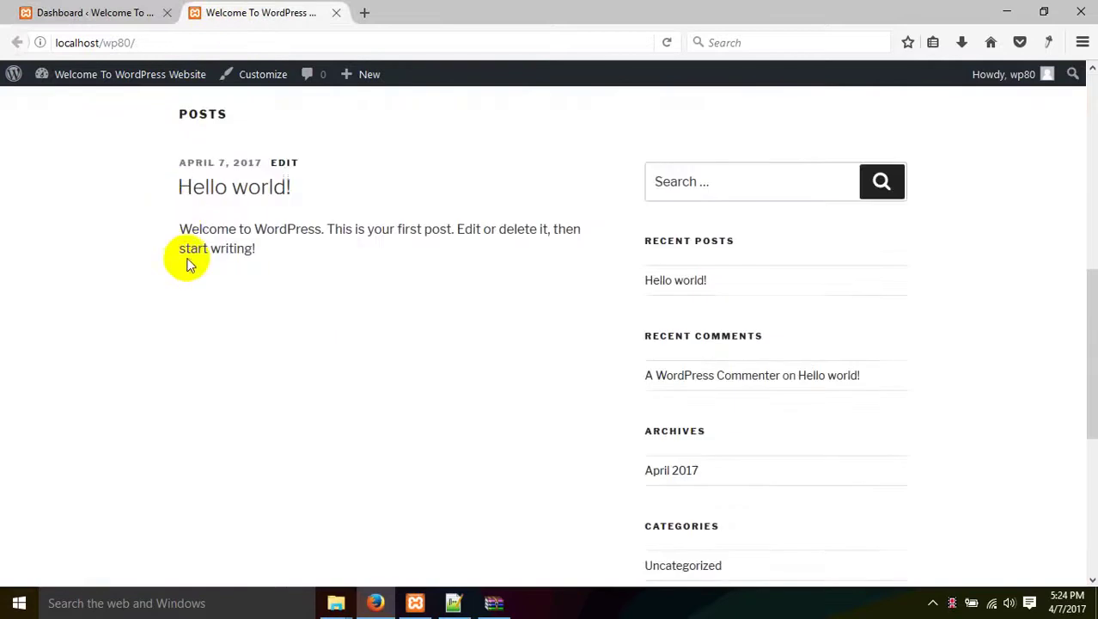
scroll(189, 257, "up", 6)
left_click(127, 11)
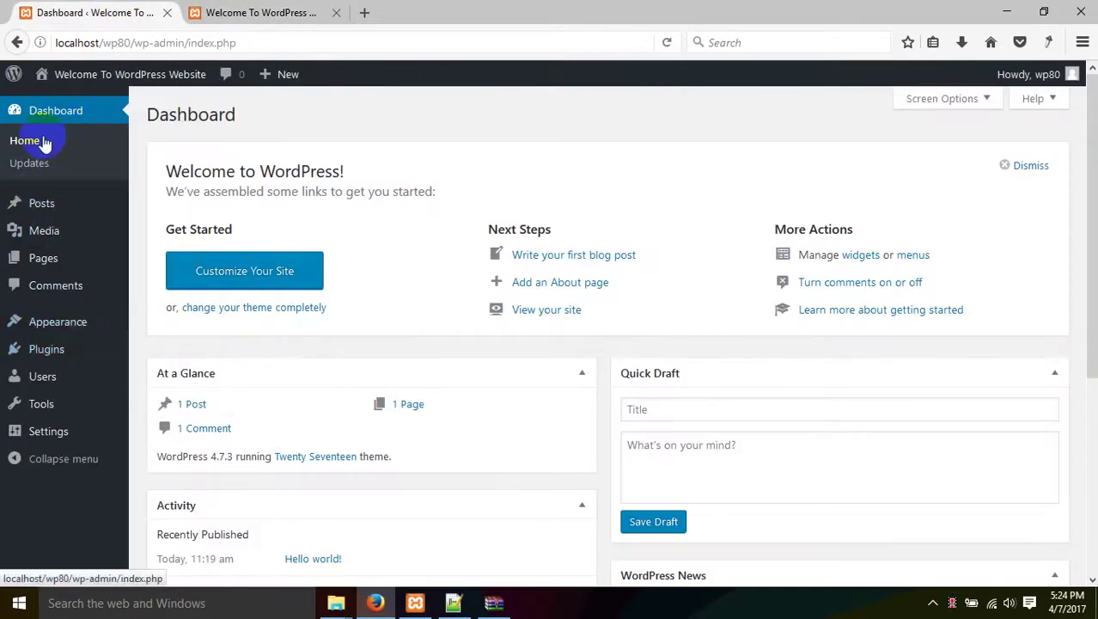
left_click(54, 108)
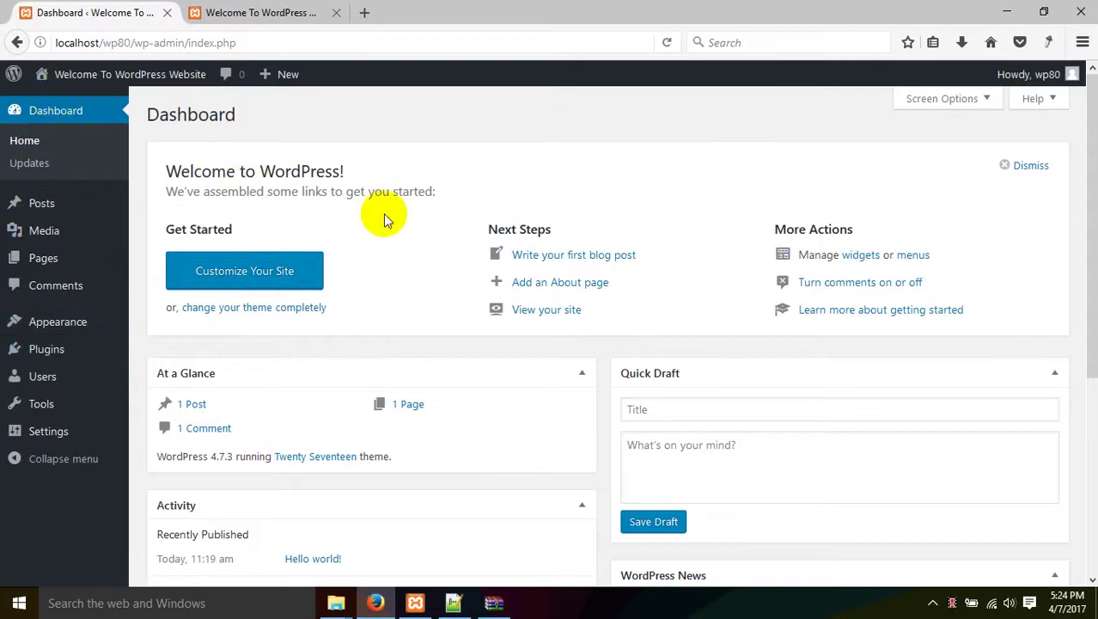
scroll(405, 264, "down", 3)
scroll(409, 285, "up", 3)
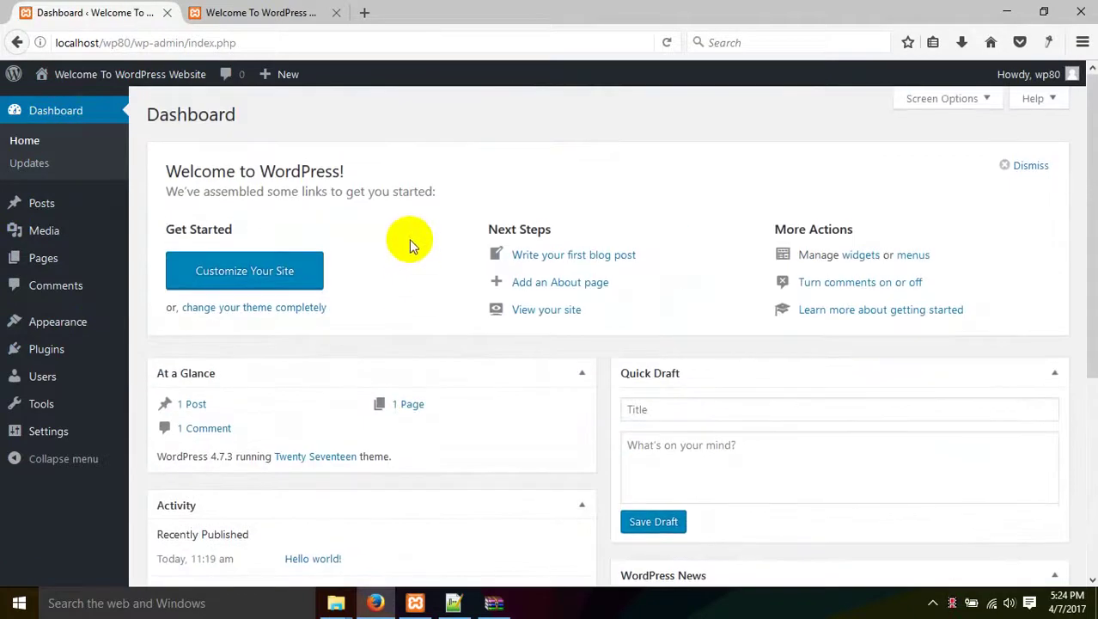
Open the dashboard's Screen Options and turn At a Glance off and back on.
left_click(978, 98)
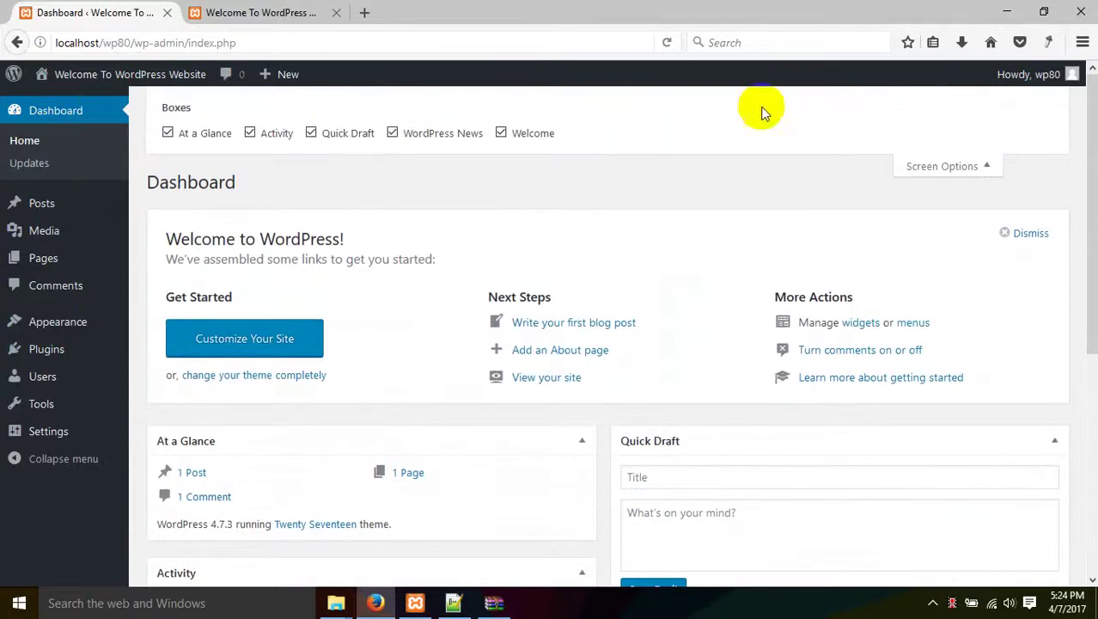
left_click(51, 105)
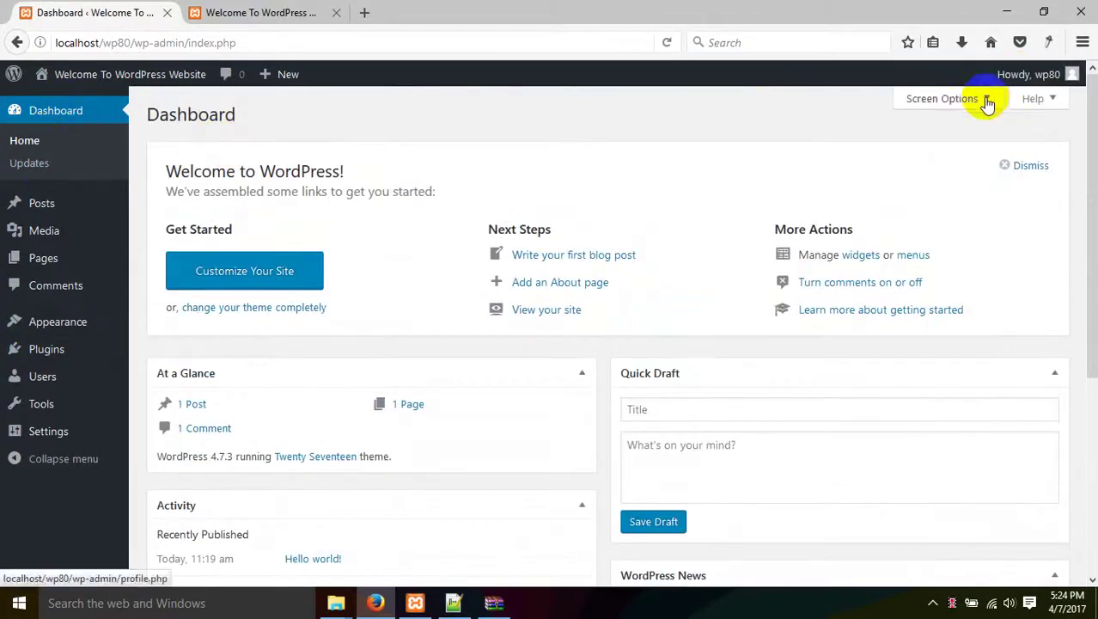
left_click(981, 101)
scroll(516, 293, "down", 2)
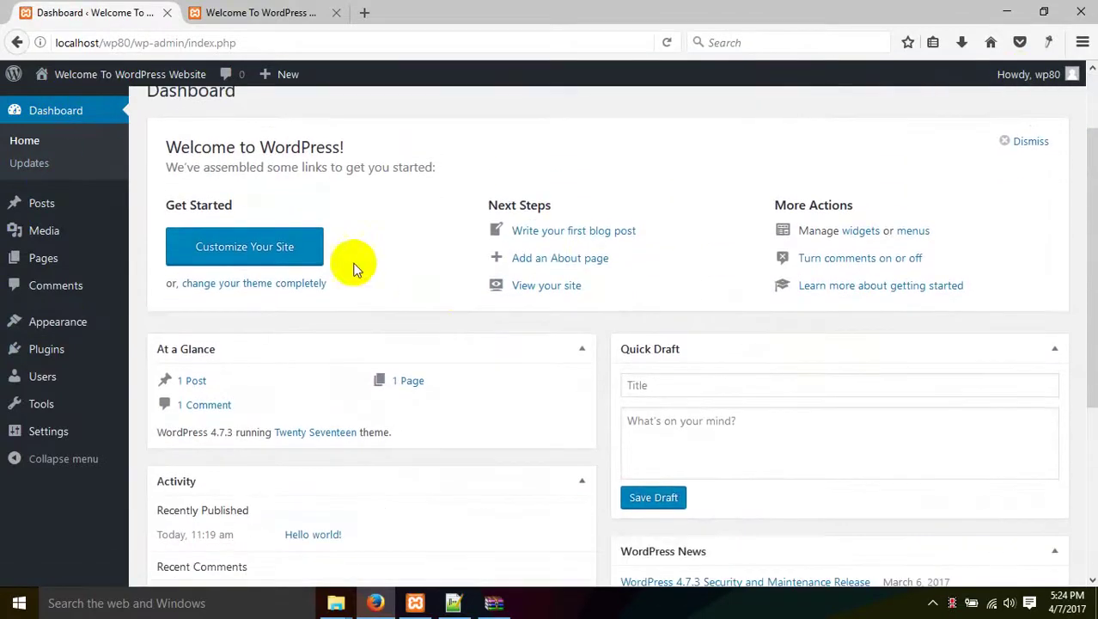
scroll(422, 209, "up", 2)
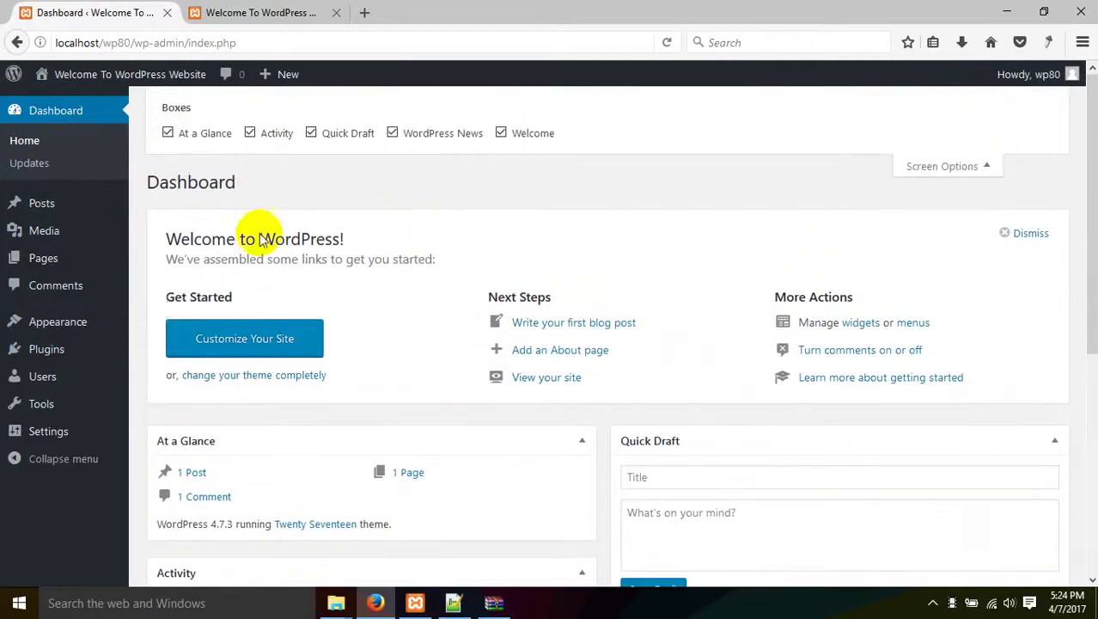
left_click(216, 135)
left_click(216, 135)
scroll(282, 289, "down", 8)
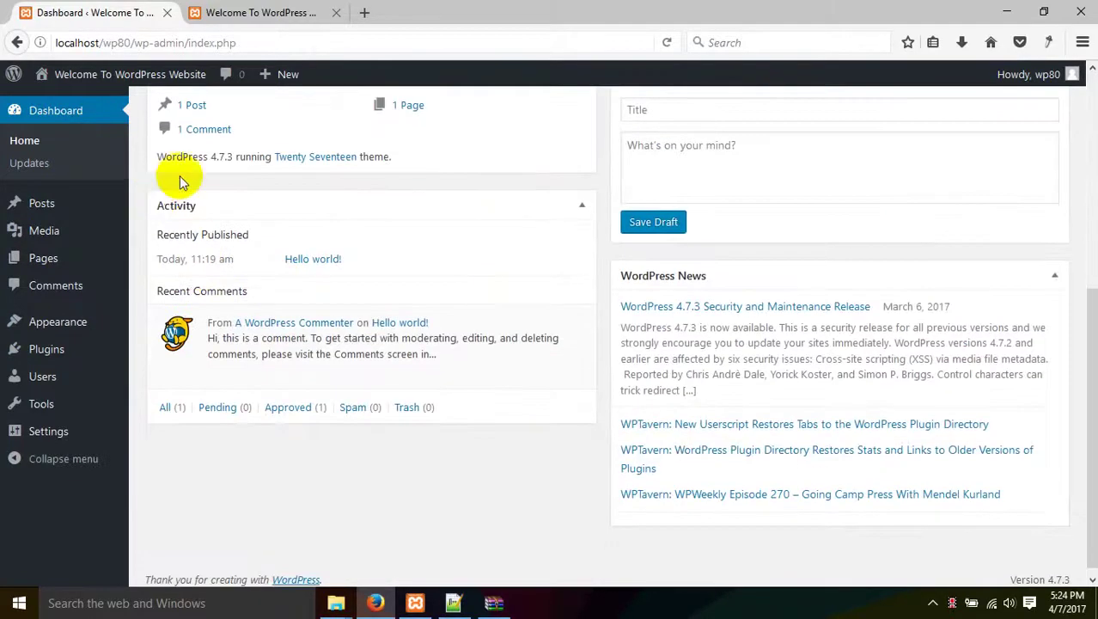
scroll(180, 174, "up", 2)
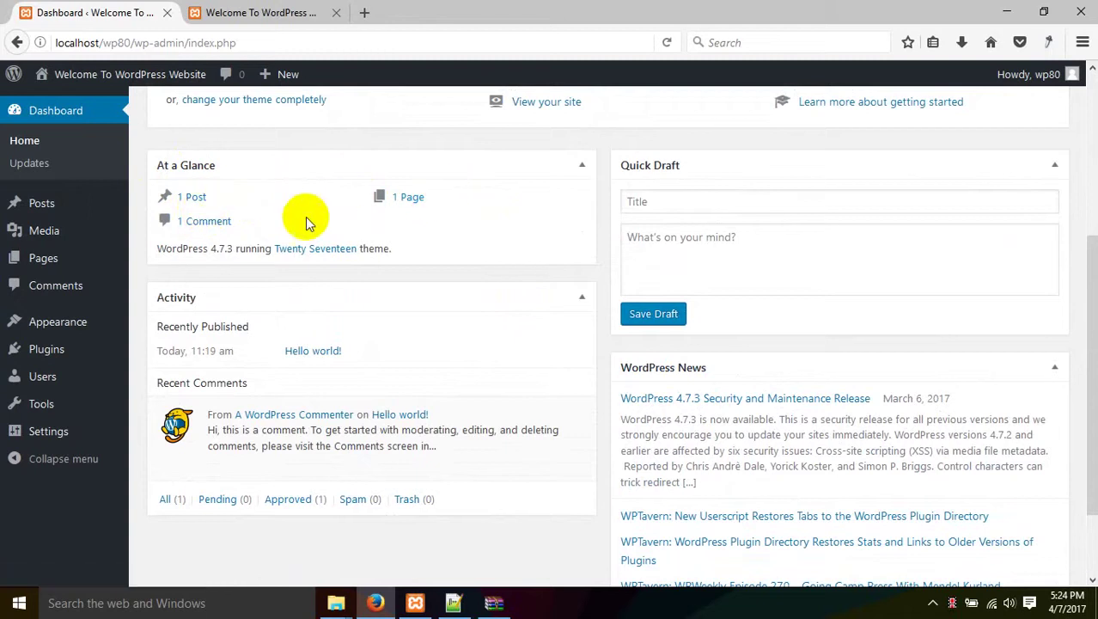
scroll(142, 241, "up", 3)
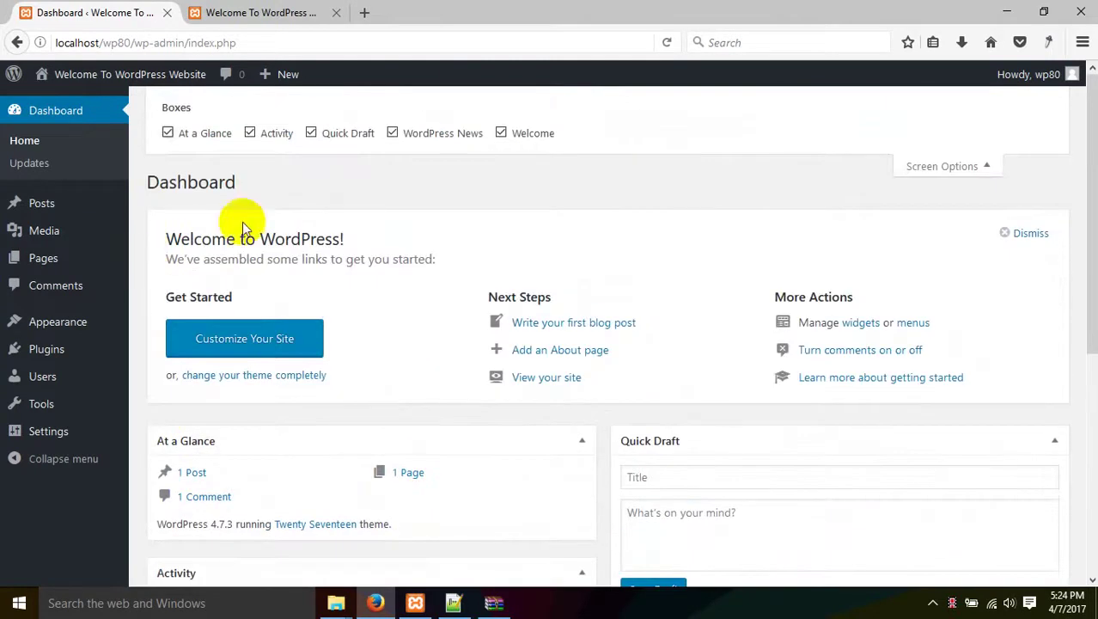
Hide At a Glance, Activity, Quick Draft, WordPress News and Welcome, then show all five again.
left_click(222, 131)
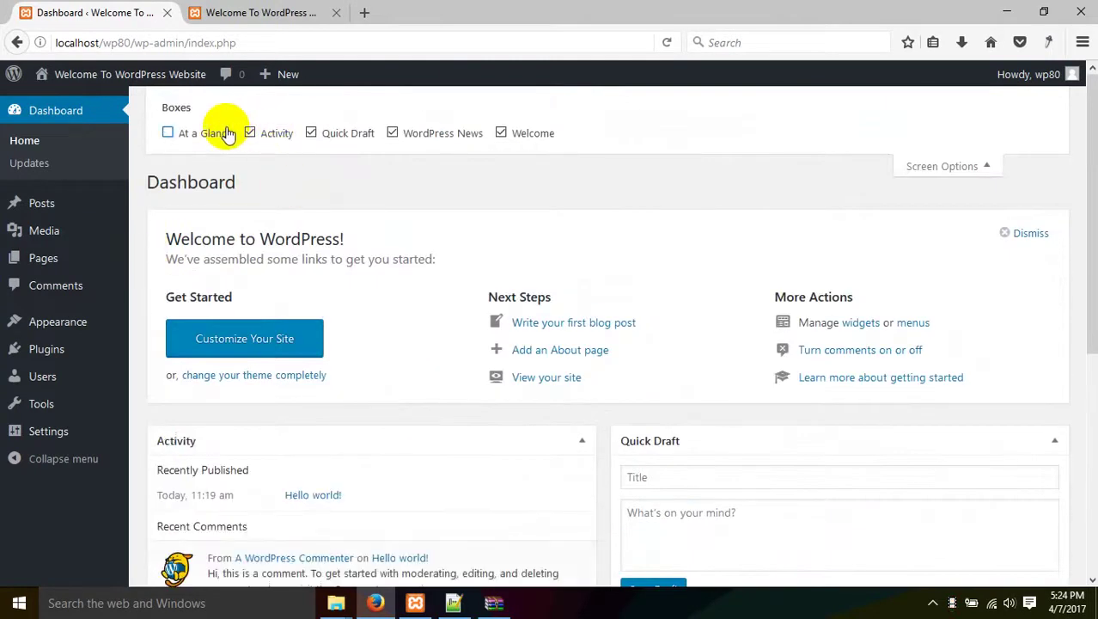
left_click(272, 132)
left_click(334, 133)
left_click(426, 137)
left_click(541, 134)
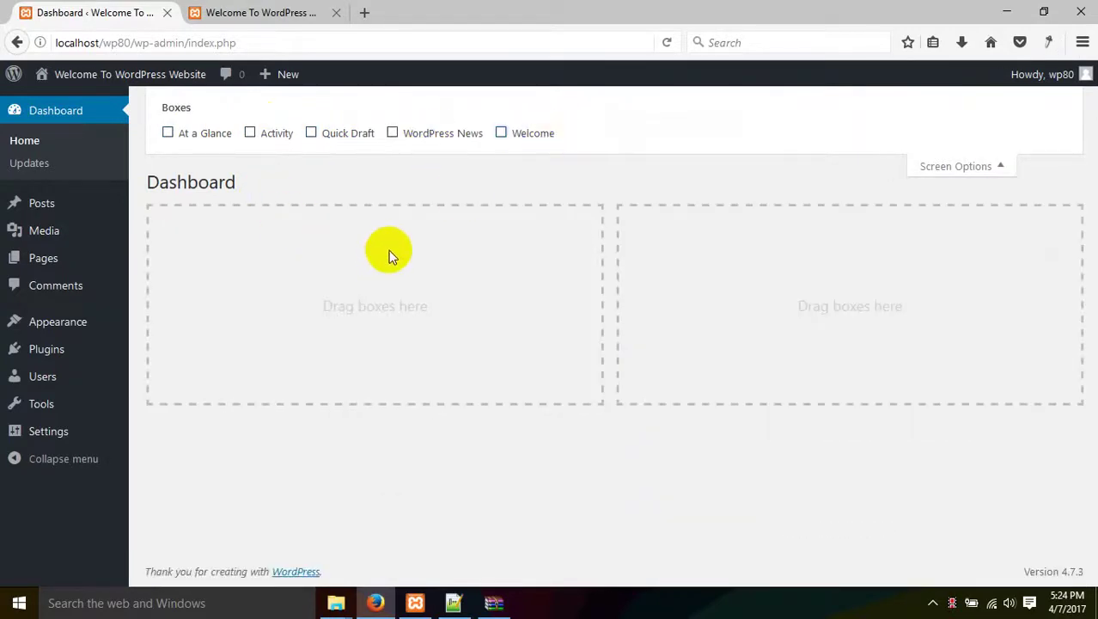
left_click(529, 135)
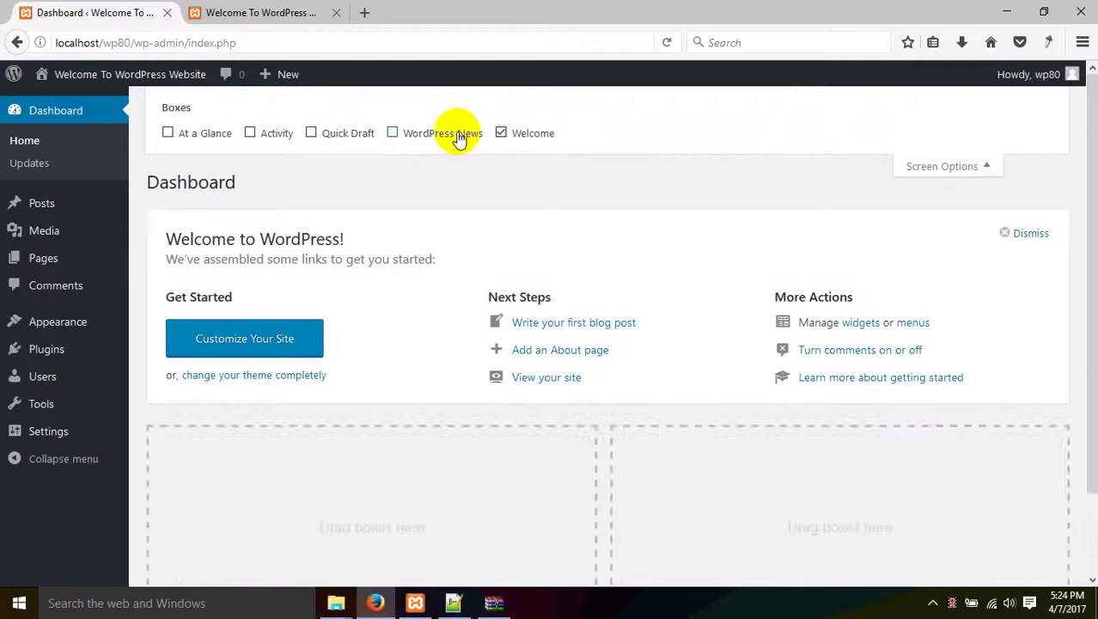
left_click(457, 135)
left_click(353, 133)
left_click(254, 133)
left_click(214, 134)
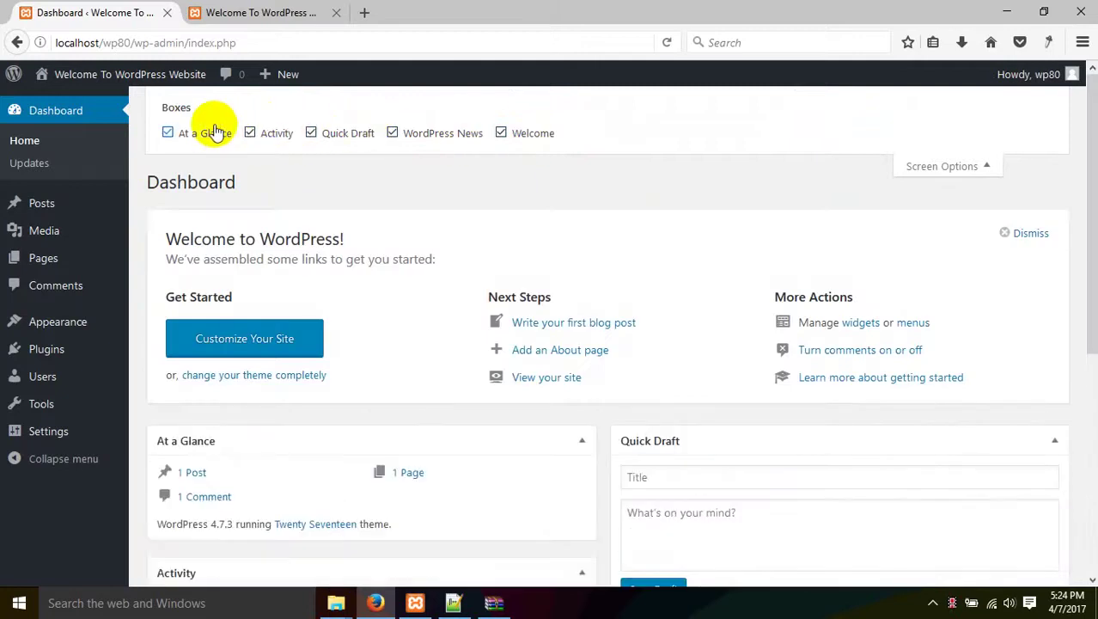
Toggle At a Glance and Activity off and on again, leaving both boxes shown.
left_click(215, 134)
left_click(257, 135)
left_click(209, 139)
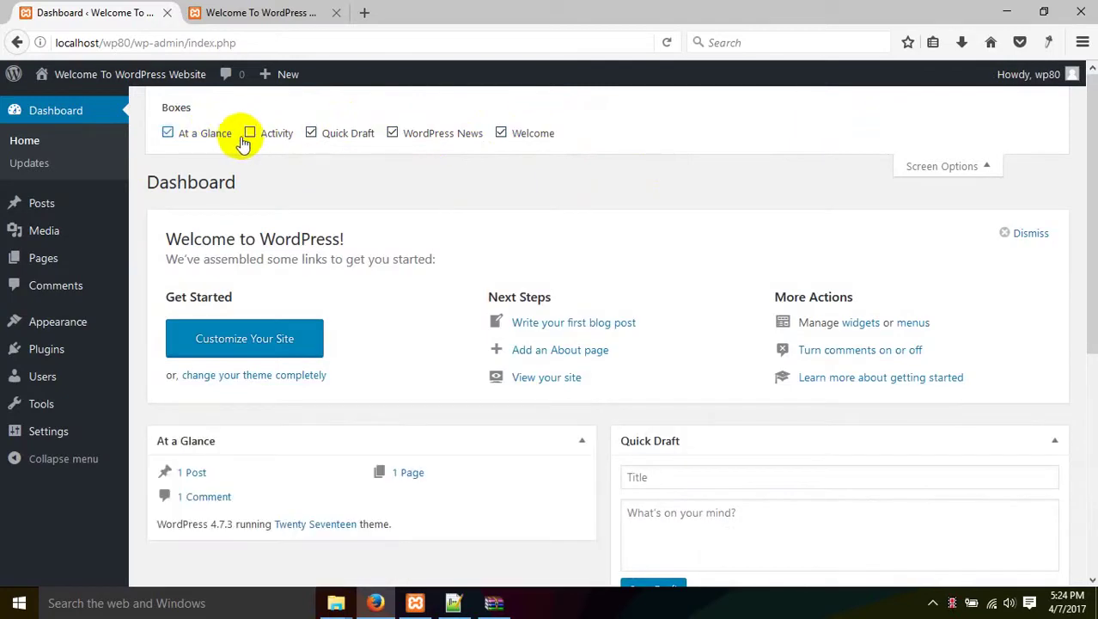
left_click(243, 140)
left_click(251, 135)
left_click(221, 135)
scroll(275, 181, "down", 2)
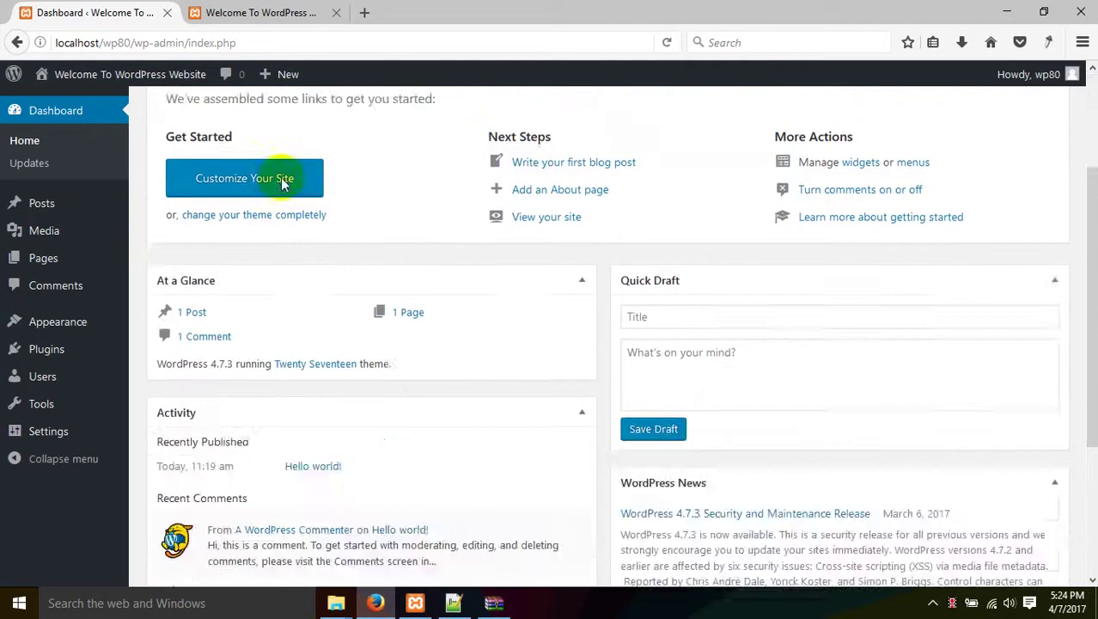
scroll(254, 205, "up", 2)
scroll(576, 243, "down", 4)
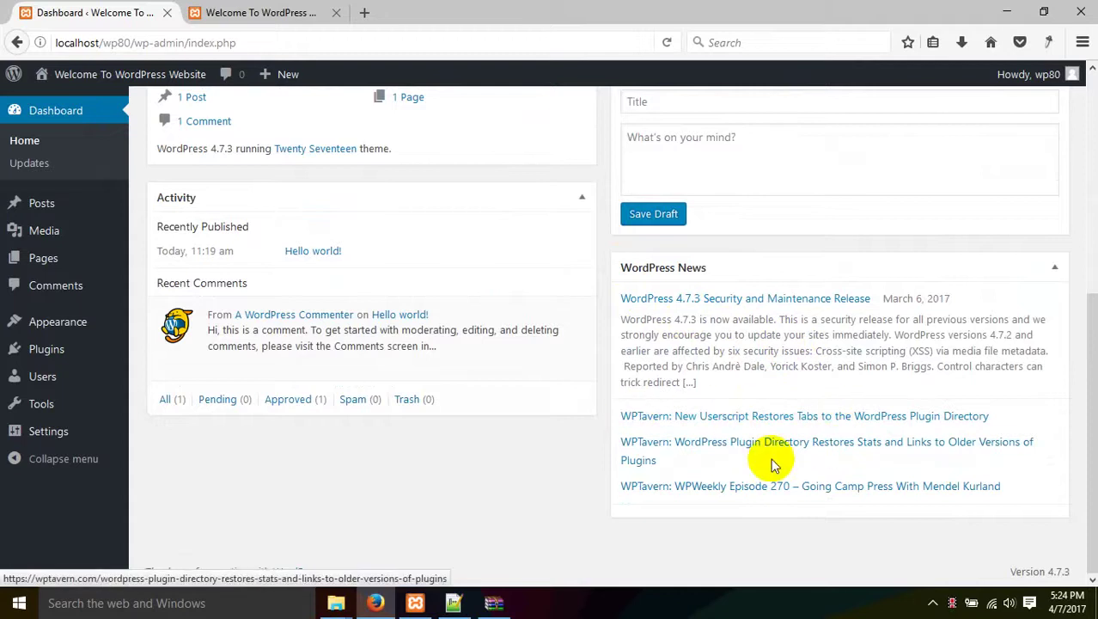
scroll(833, 490, "up", 5)
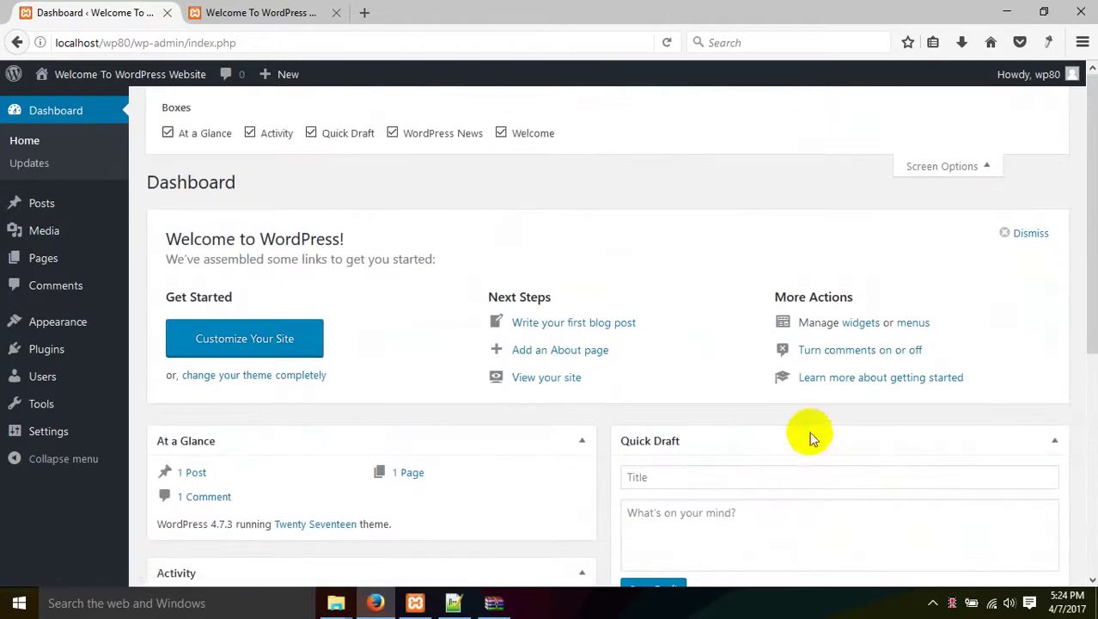
Open the Posts list, check the Hello world! post on the front page, and return to All Posts.
left_click(53, 204)
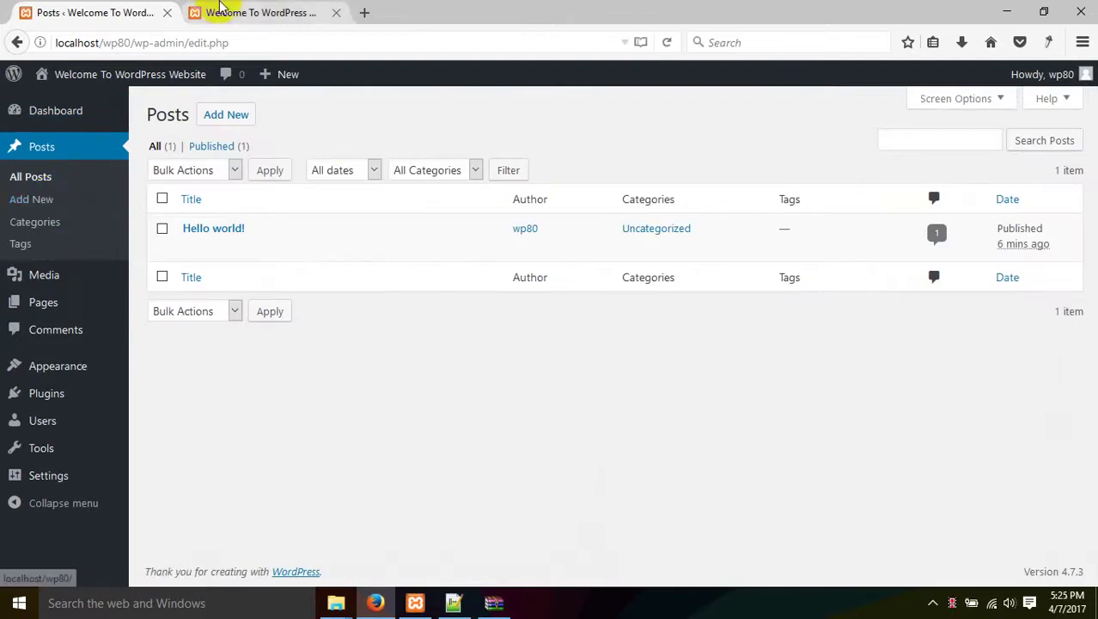
left_click(217, 11)
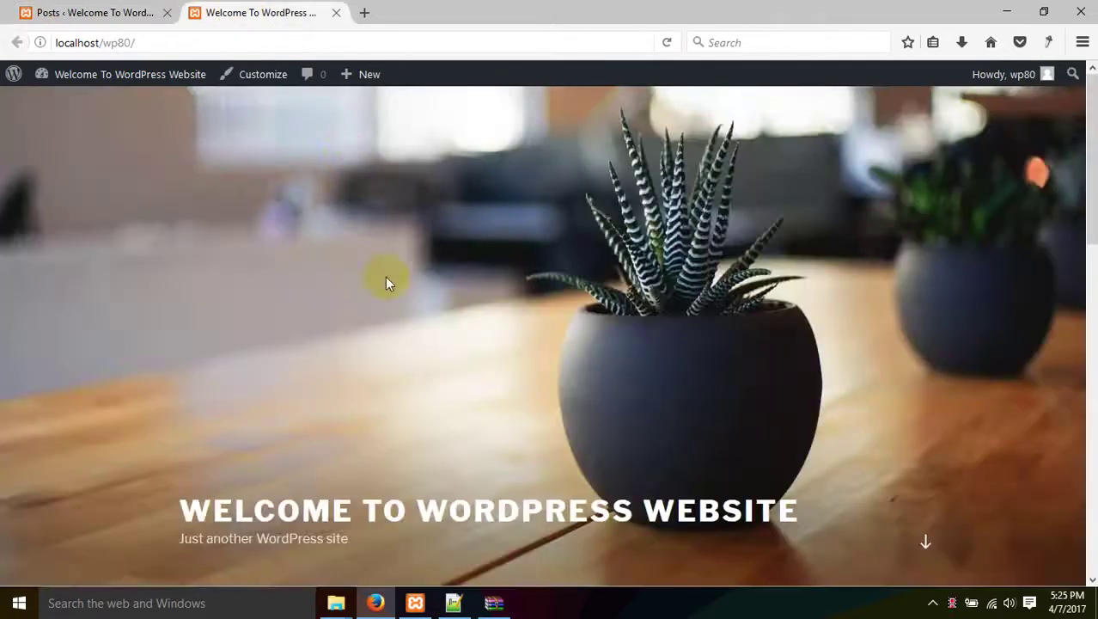
scroll(385, 282, "down", 5)
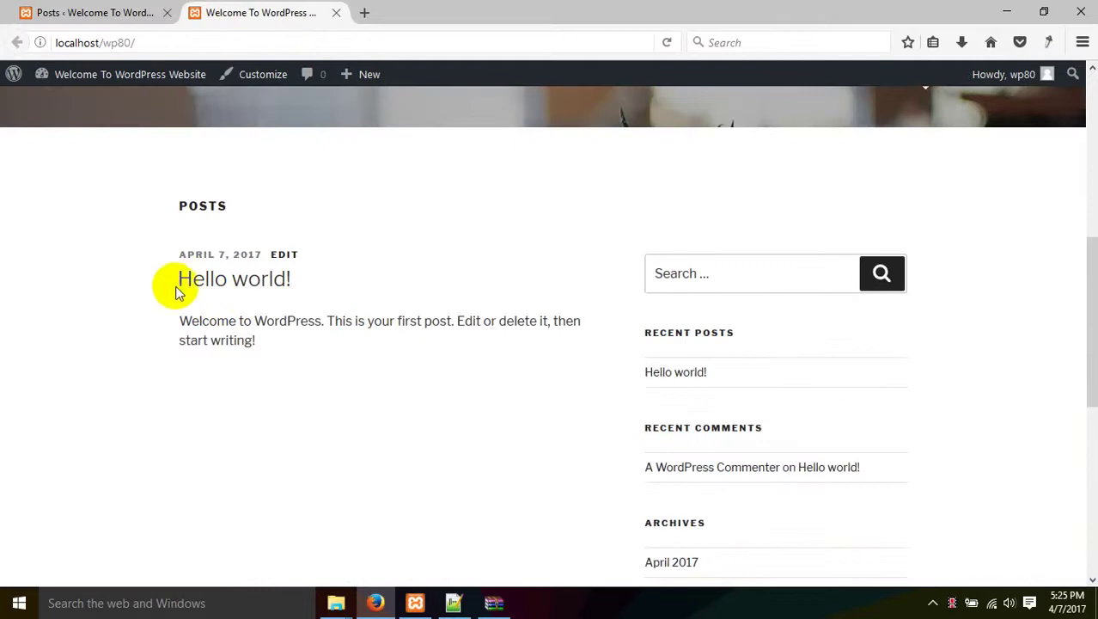
left_click_drag(170, 301, 366, 292)
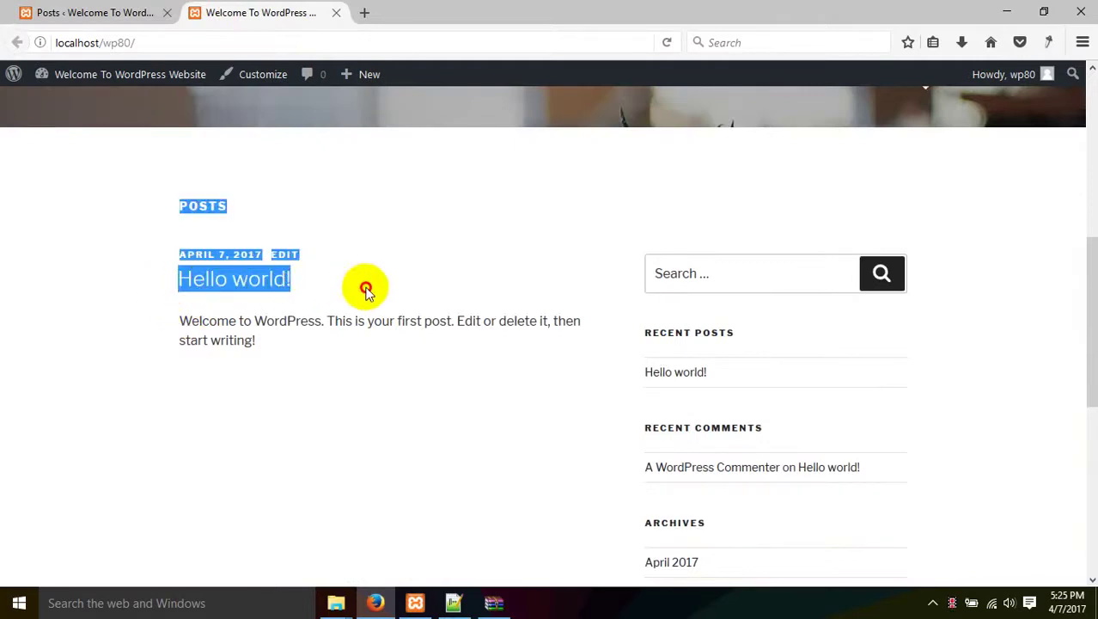
left_click(366, 292)
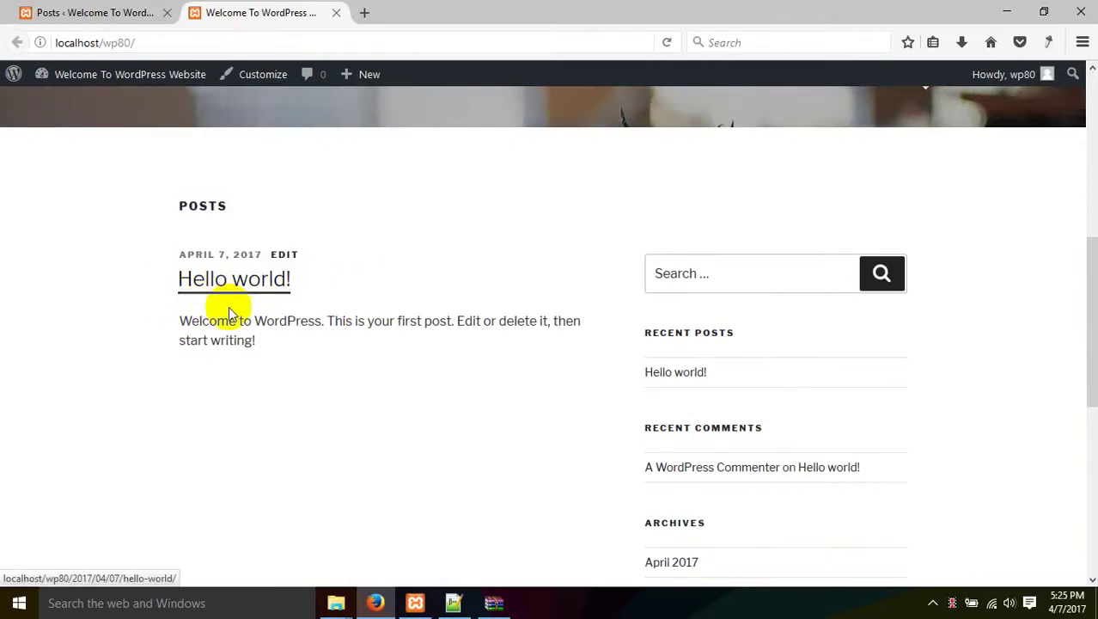
left_click_drag(183, 322, 255, 341)
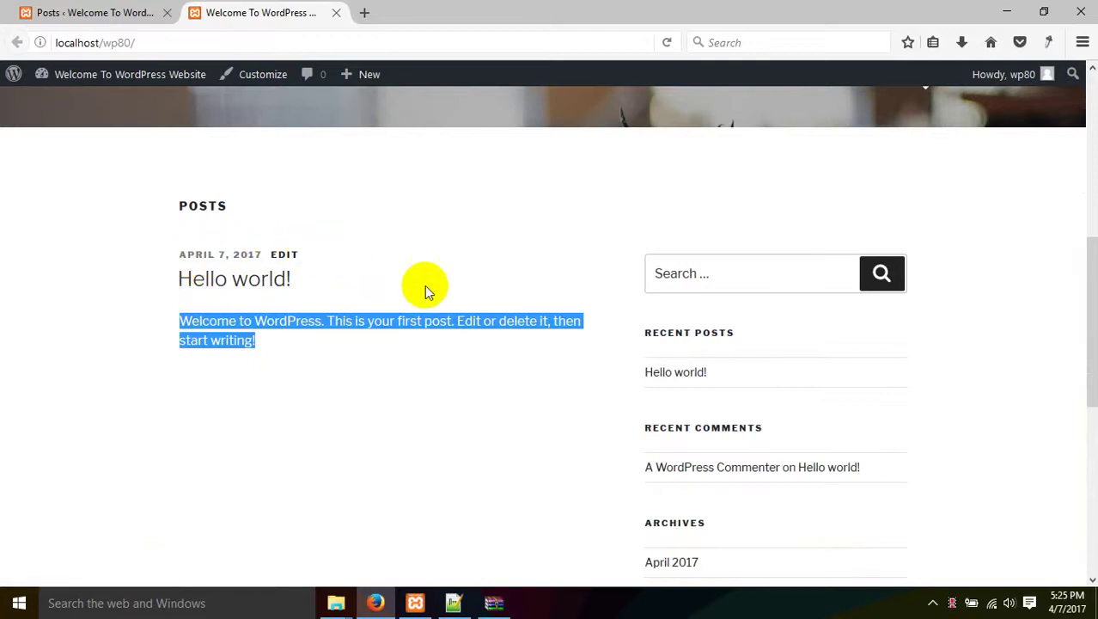
scroll(515, 339, "down", 1)
scroll(343, 258, "down", 7)
scroll(179, 157, "up", 10)
left_click(95, 12)
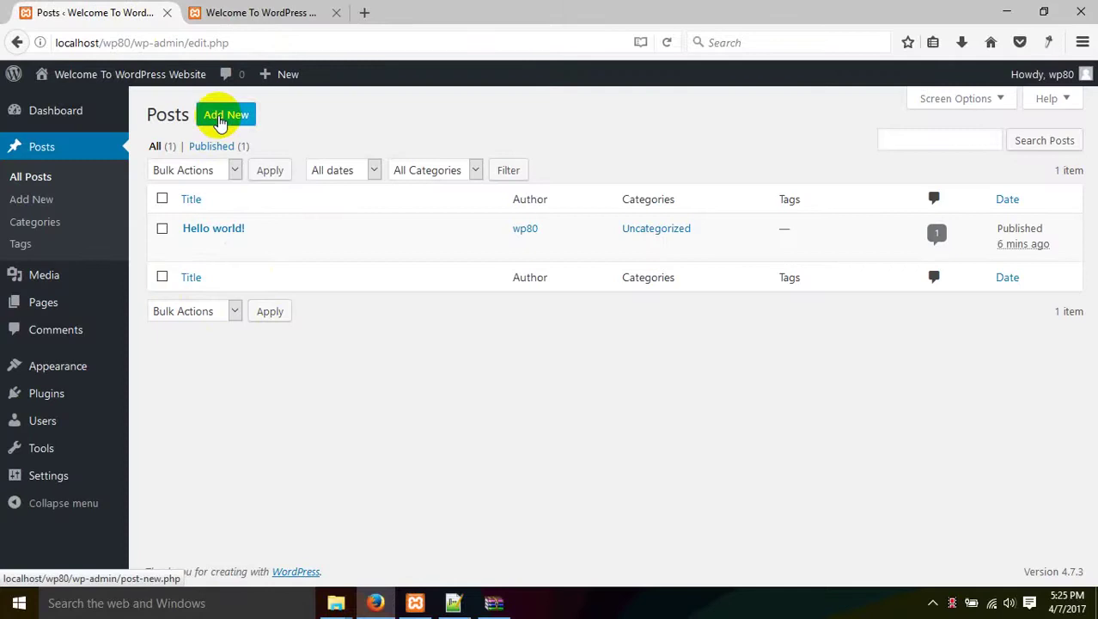
Start a new post titled 'this is anoter post' with body text 'this is post content'.
left_click(221, 120)
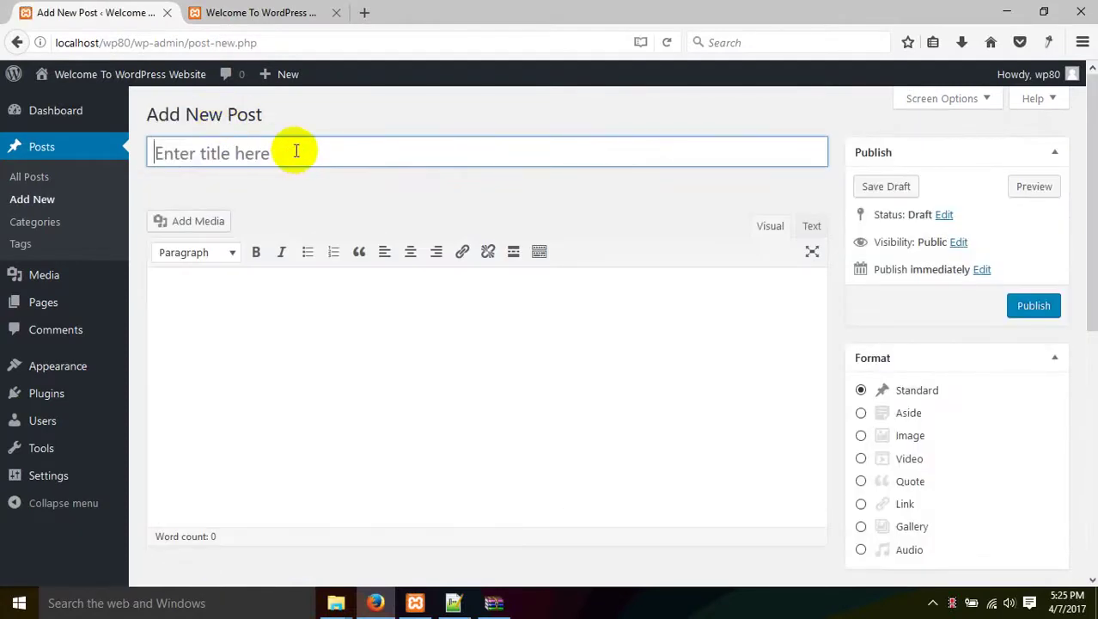
type("this is ")
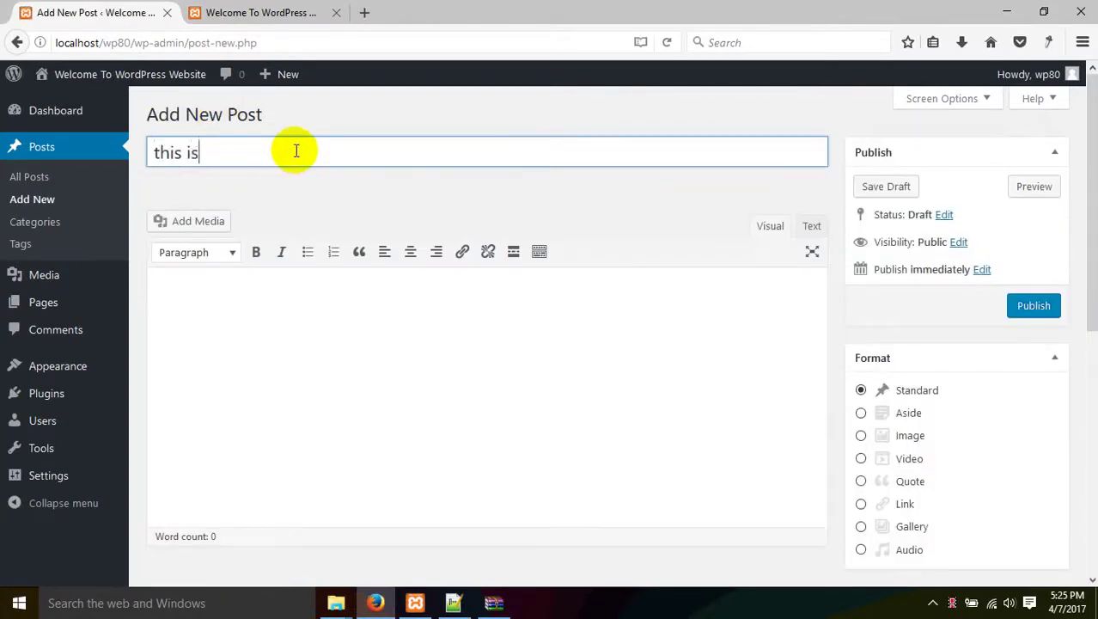
type("ano")
key("BackSpace")
type("noter post")
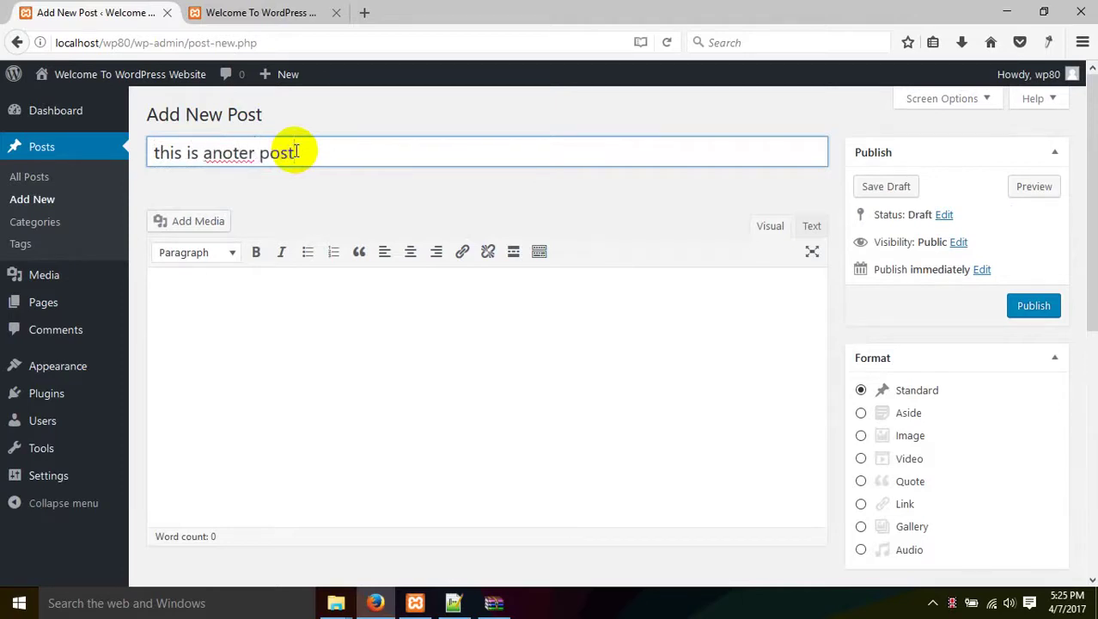
left_click(393, 348)
type("t")
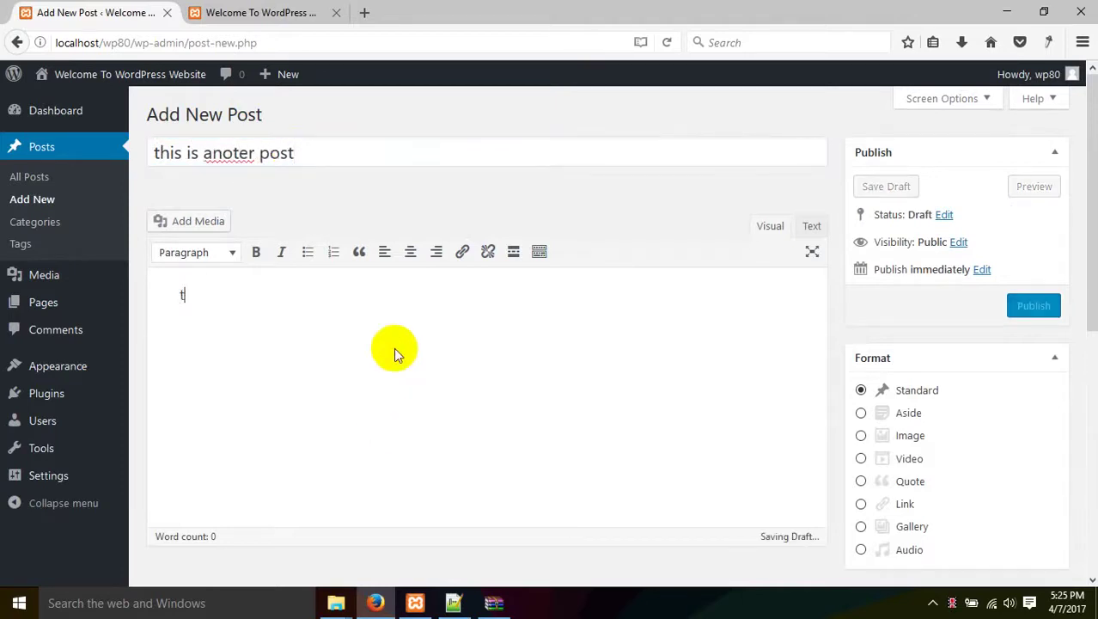
type("his is  post ")
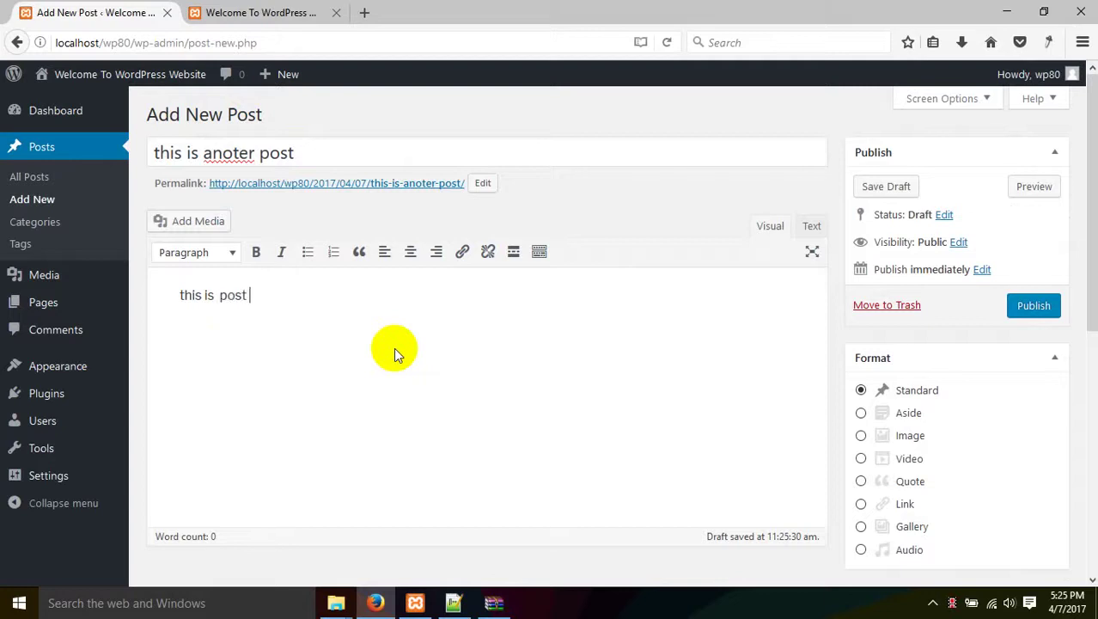
type("content")
Load loremipsum.net in a new tab and select its Lorem ipsum paragraph.
left_click(364, 12)
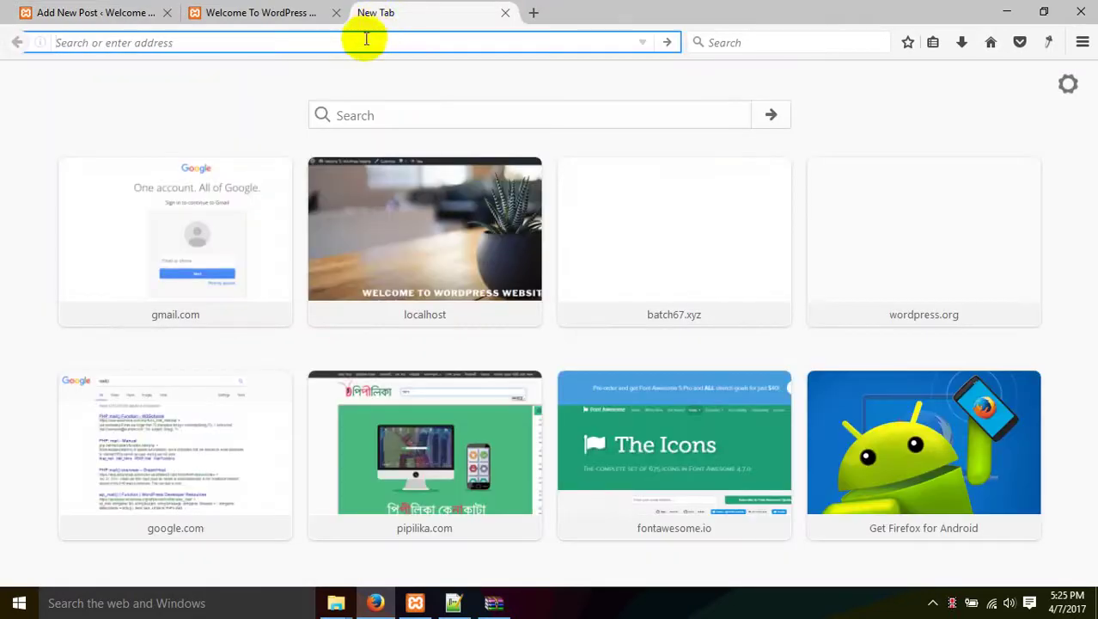
type("lam")
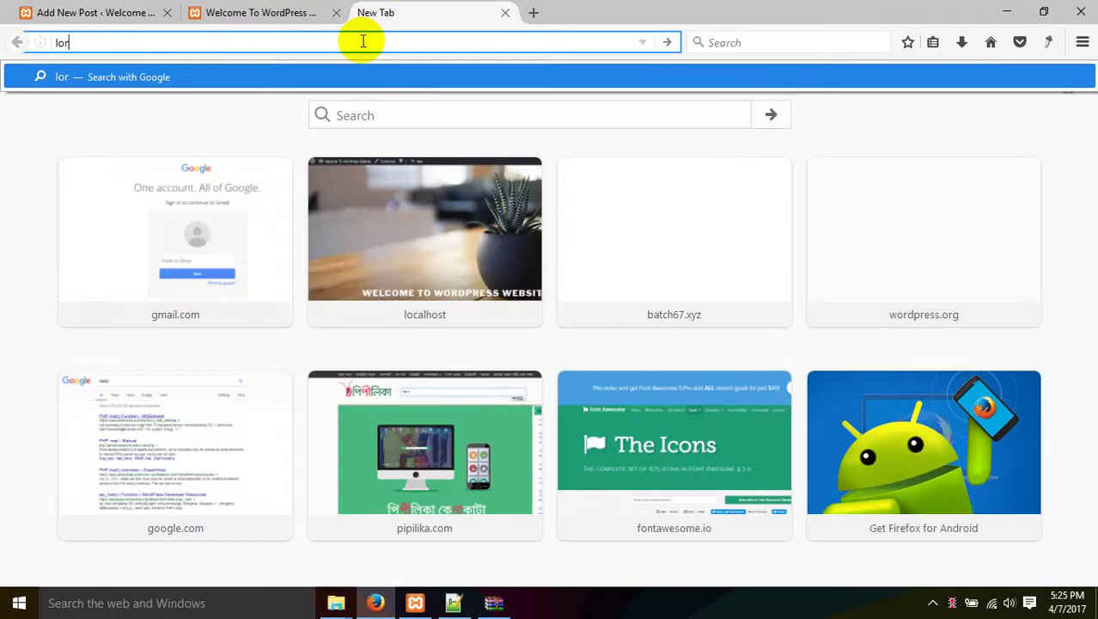
key("BackSpace")
key("BackSpace")
type("oremipsum")
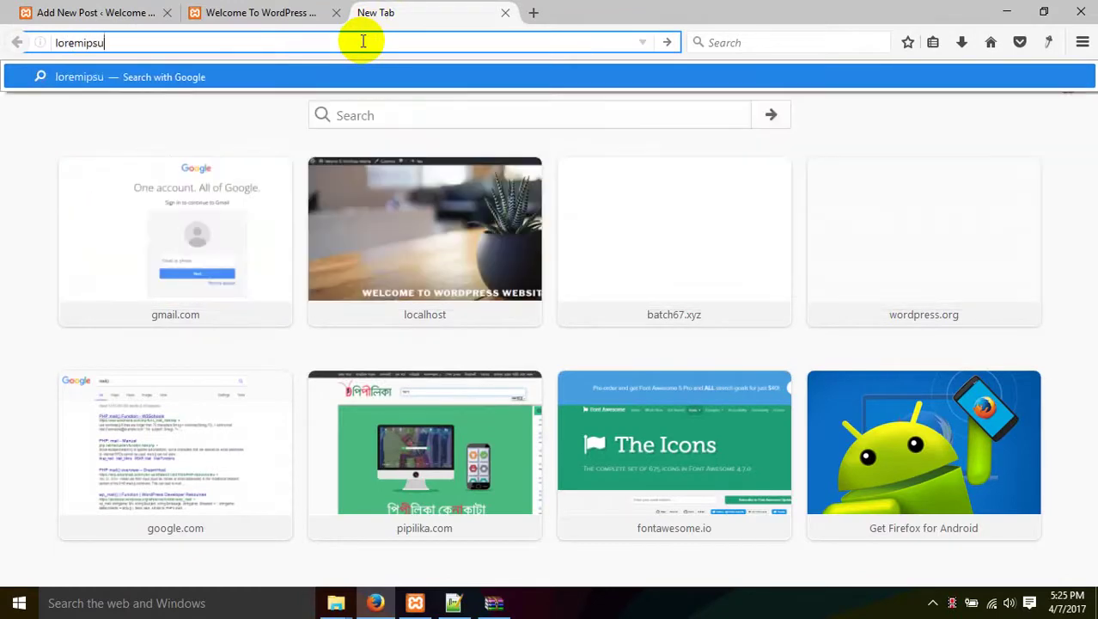
type("et")
key("Return")
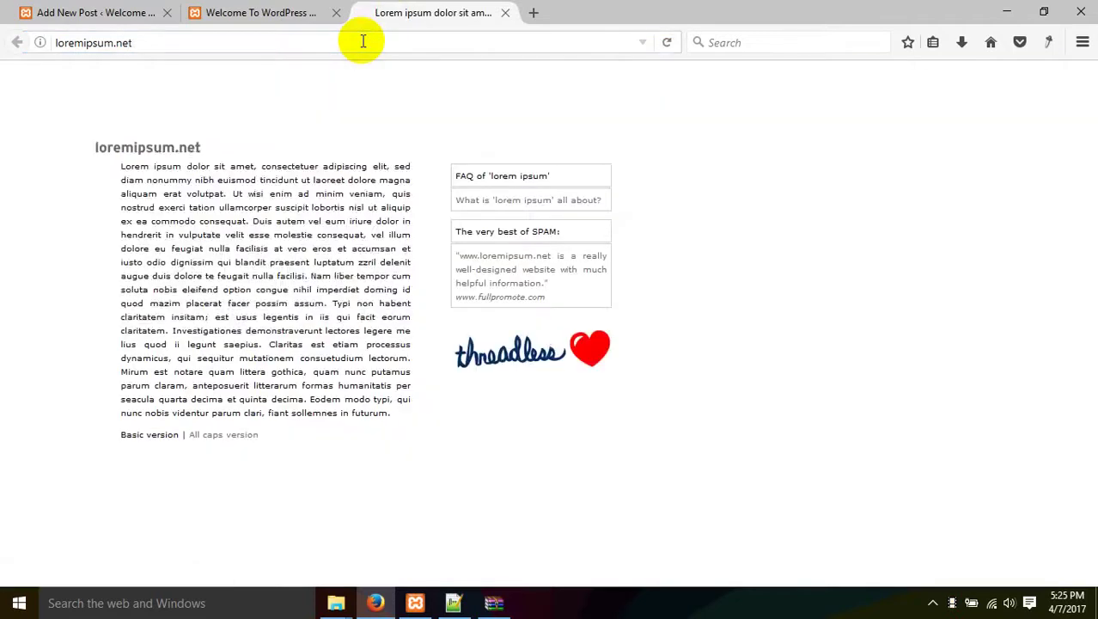
left_click_drag(272, 330, 110, 164)
key("ctrl+c")
Paste the Lorem ipsum paragraph into the post body and publish the post.
left_click(174, 7)
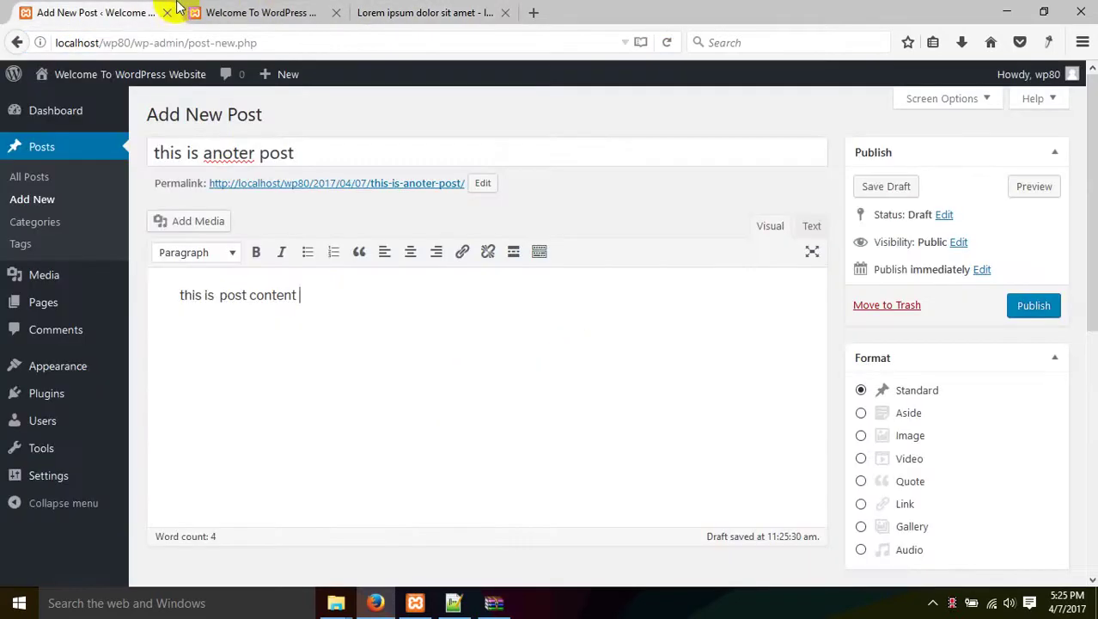
key("ctrl+v")
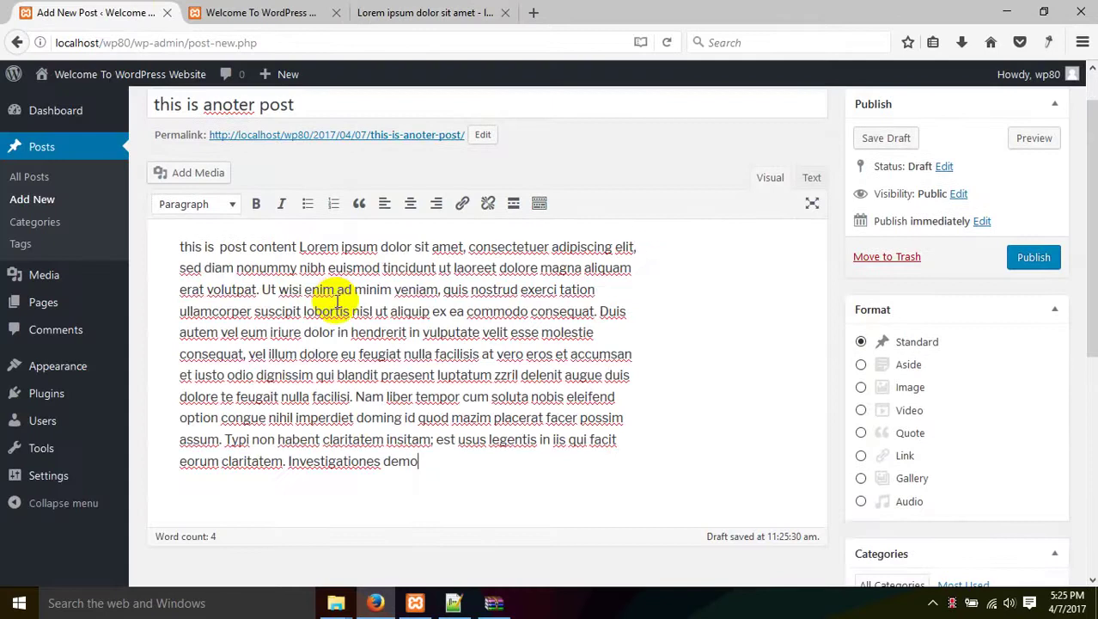
scroll(638, 399, "down", 5)
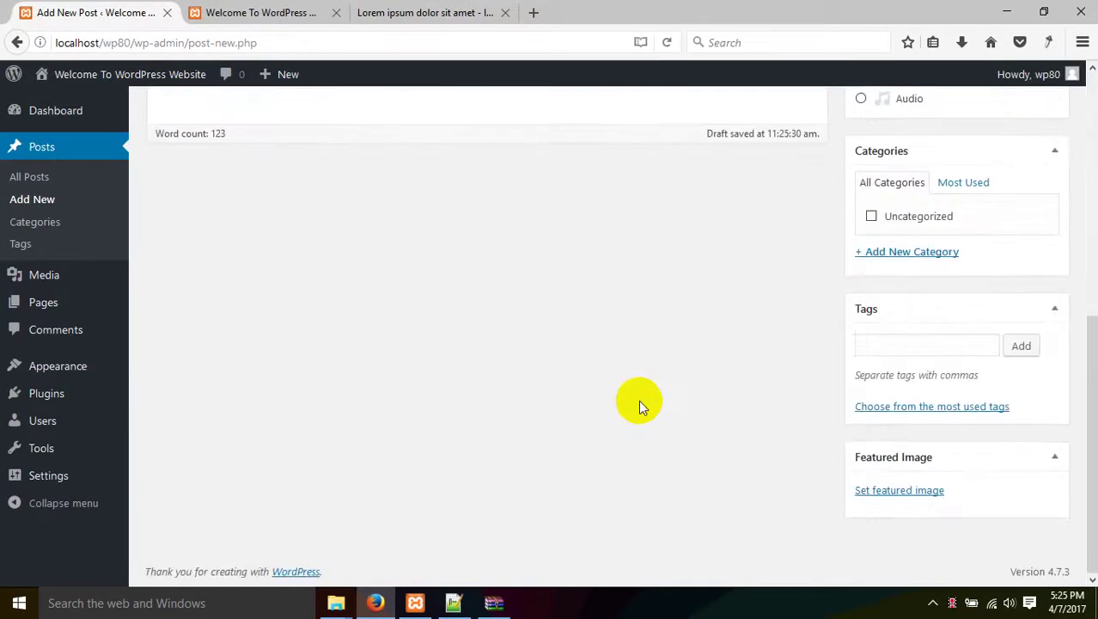
scroll(639, 399, "up", 6)
left_click(1034, 306)
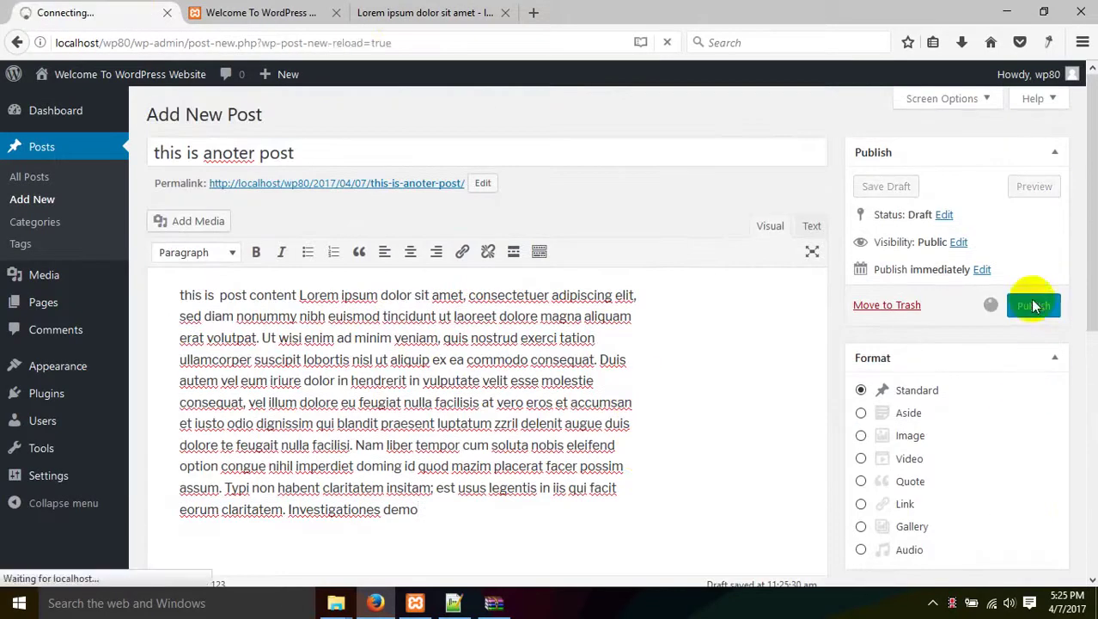
left_click(318, 12)
right_click(288, 417)
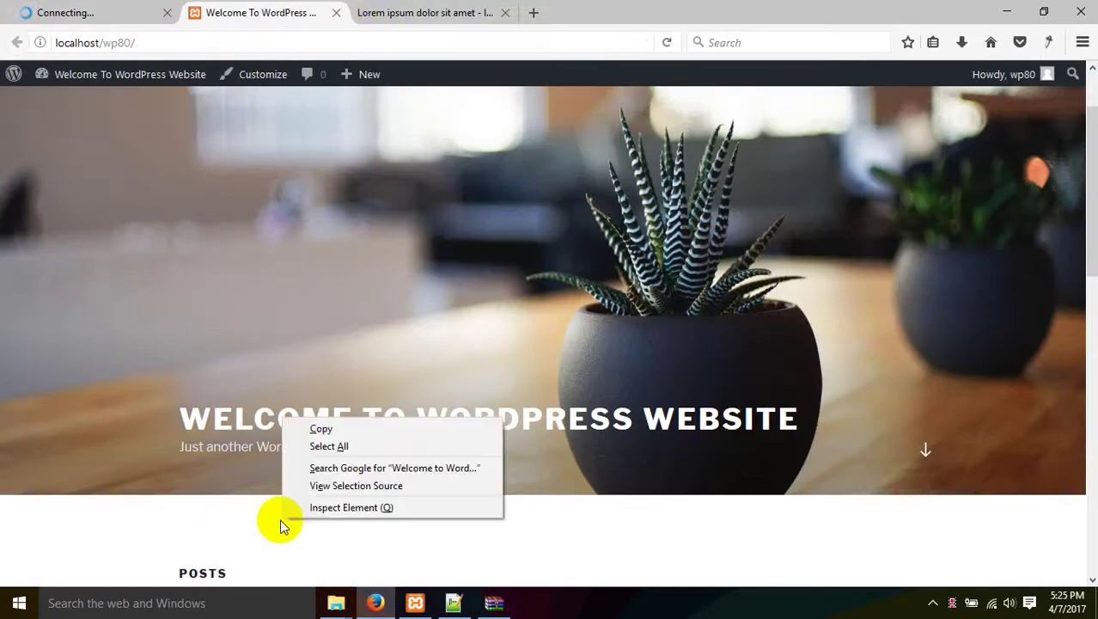
left_click(397, 216)
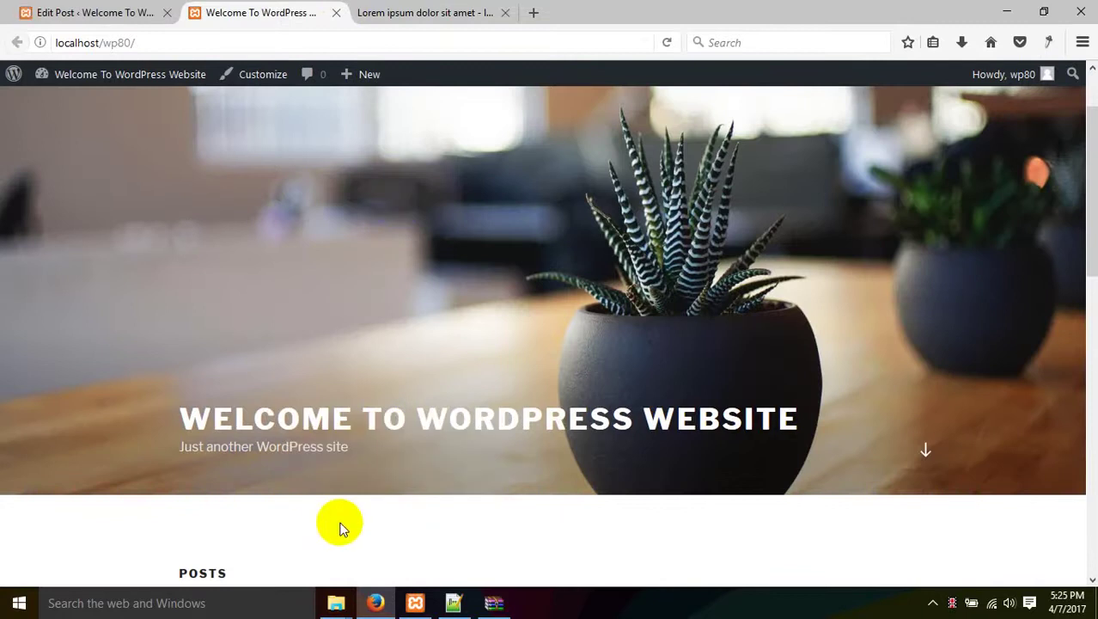
right_click(342, 349)
left_click(437, 366)
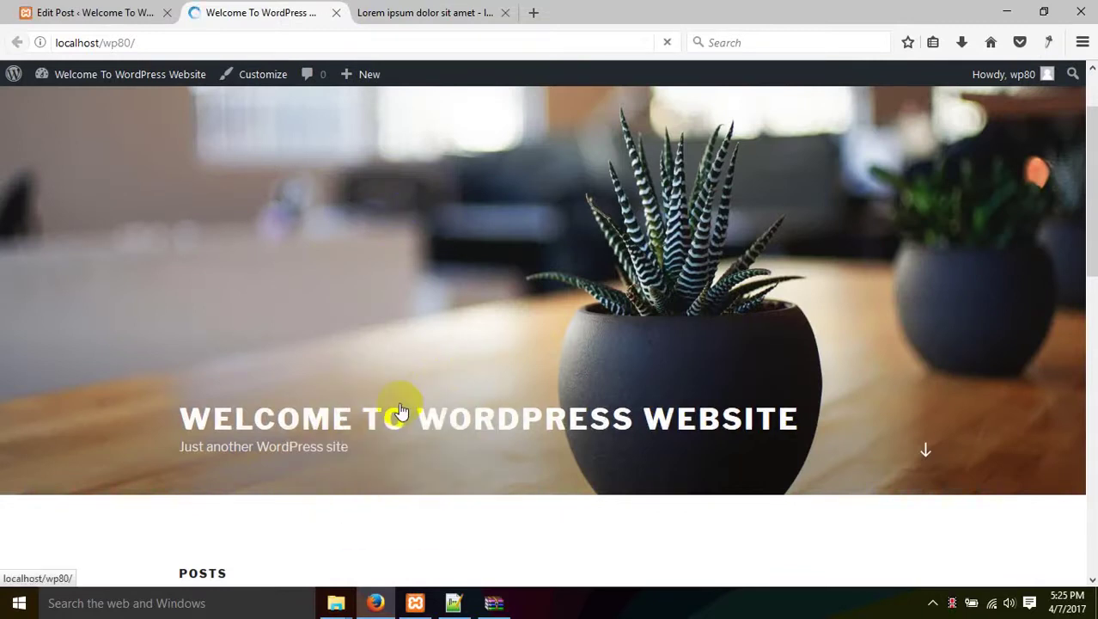
scroll(400, 409, "down", 10)
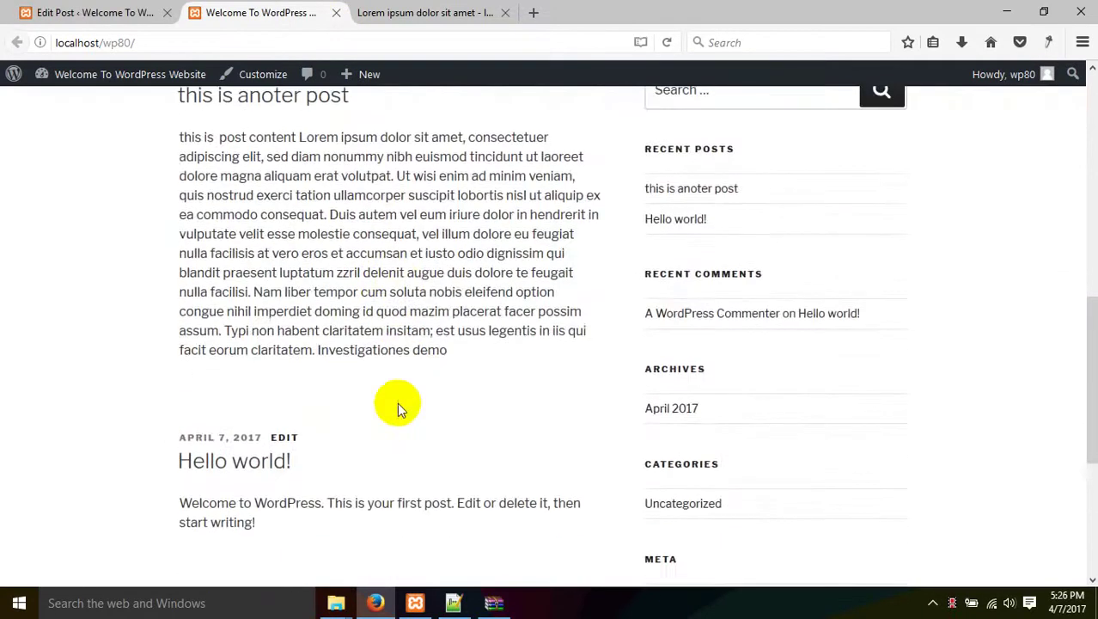
scroll(397, 402, "up", 3)
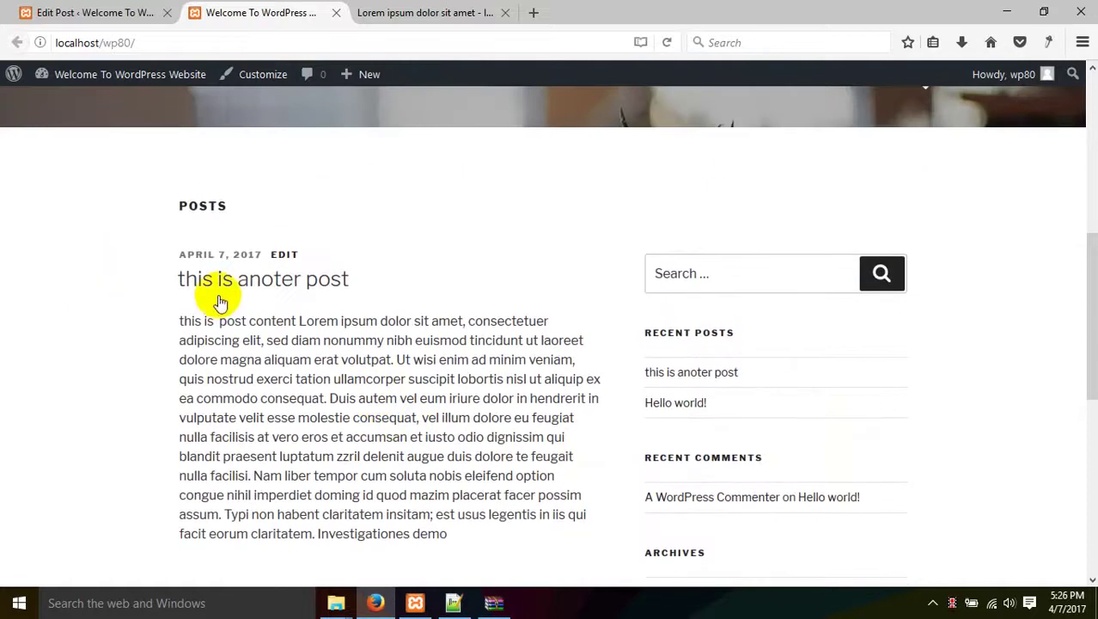
scroll(273, 397, "down", 6)
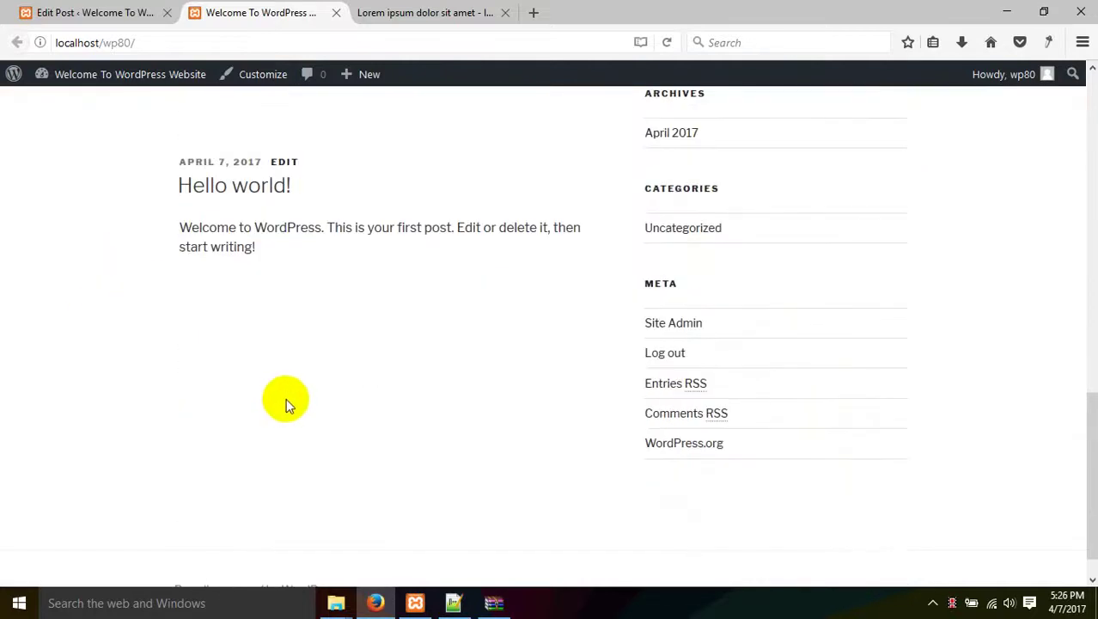
scroll(161, 78, "up", 1)
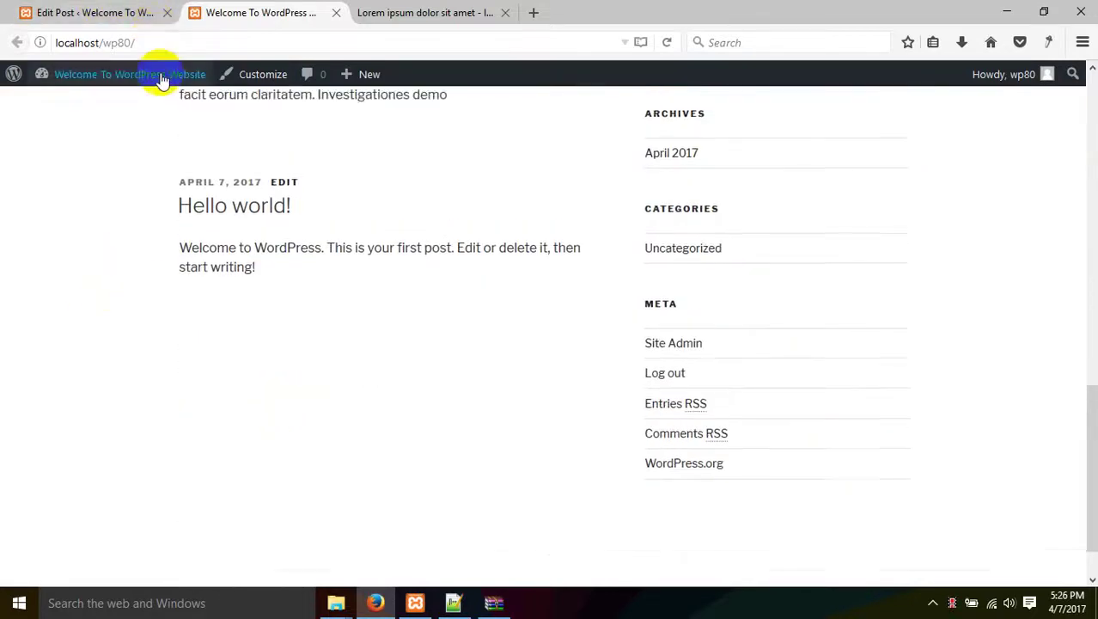
scroll(152, 228, "up", 4)
Append 'onno kisu' to the post title and update the post.
left_click(92, 12)
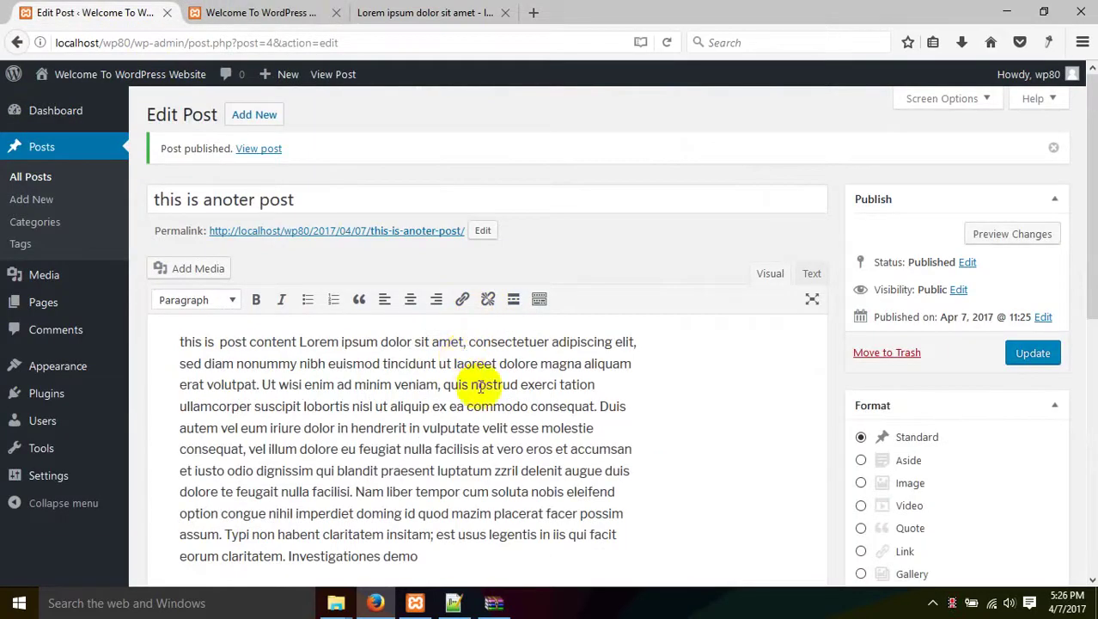
scroll(503, 387, "down", 4)
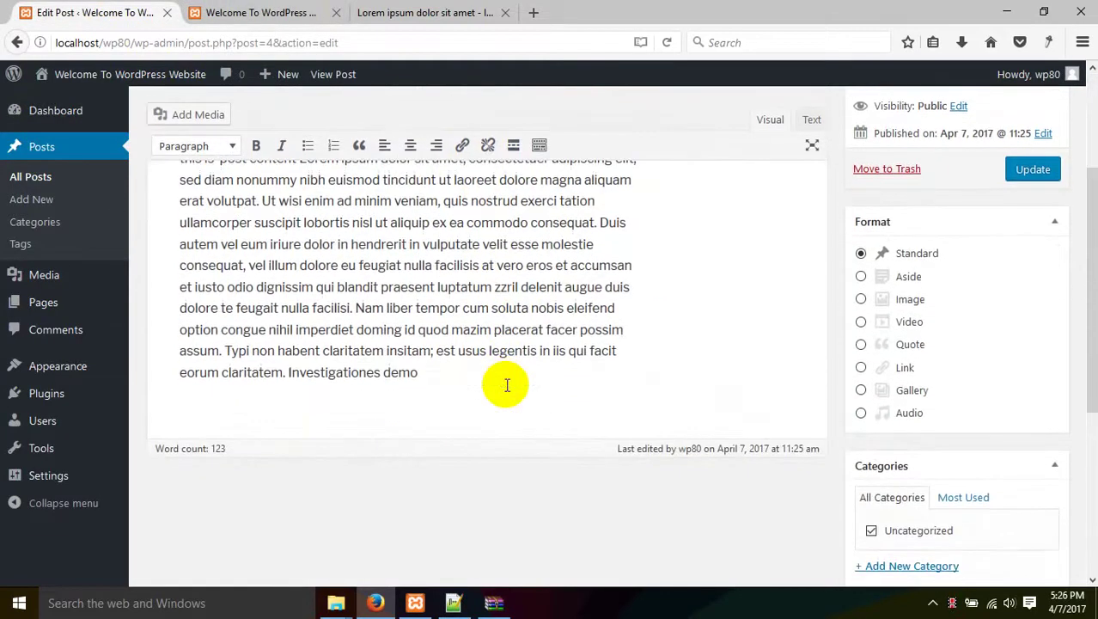
scroll(438, 385, "up", 4)
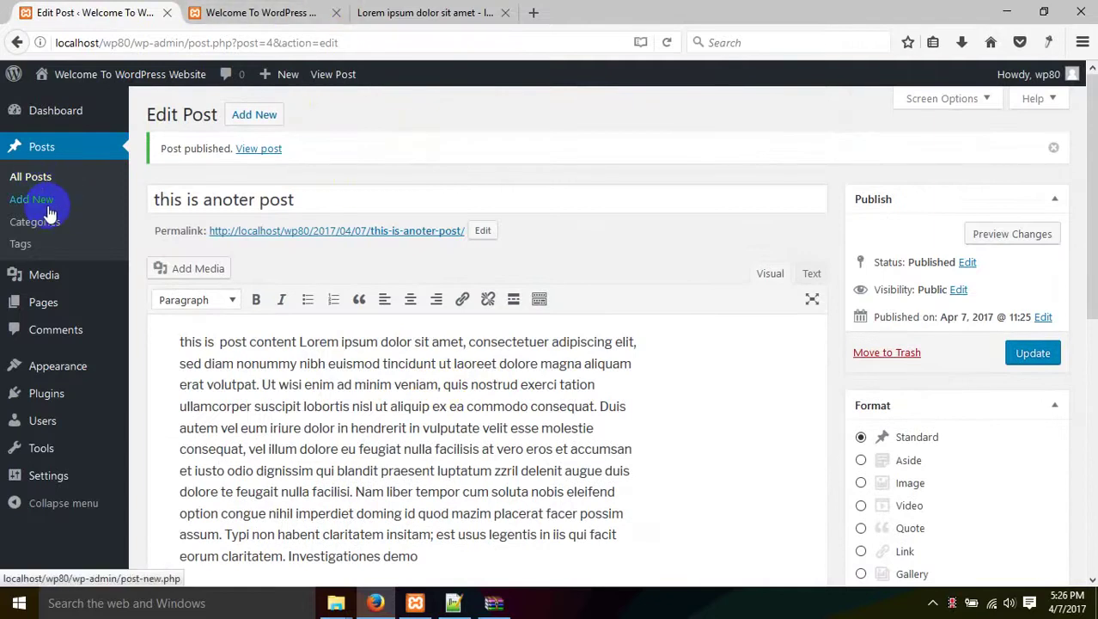
left_click(374, 191)
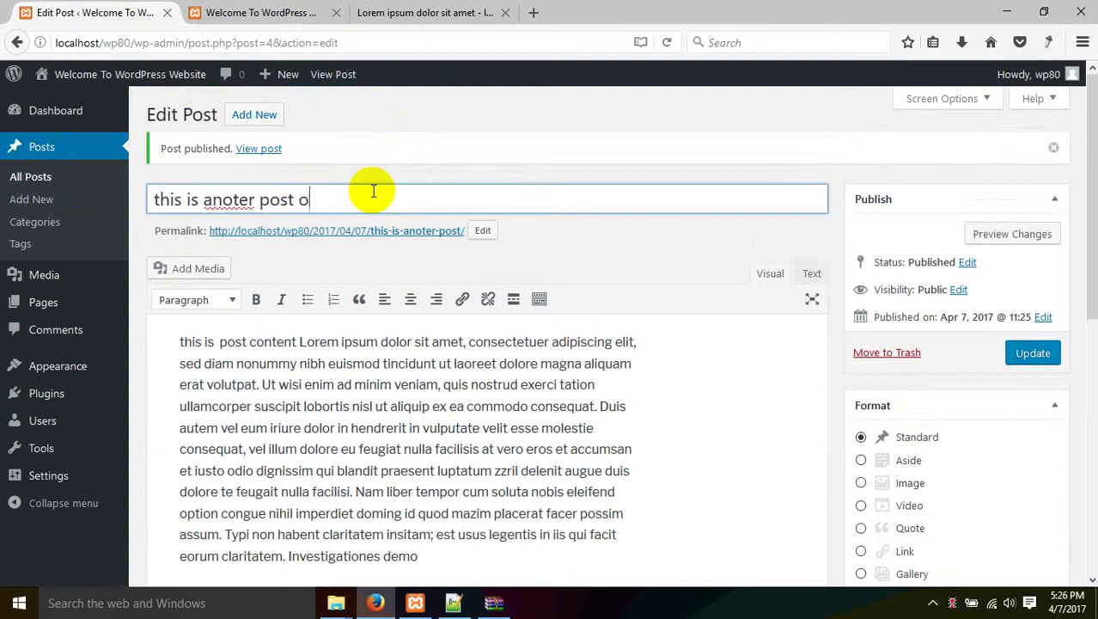
type("onno kisu")
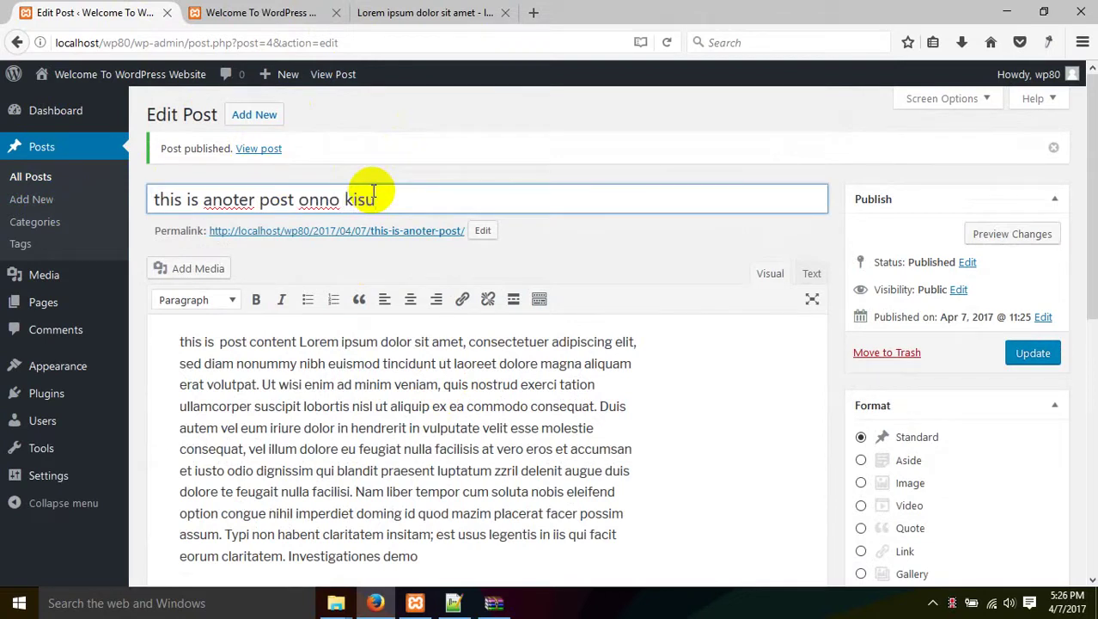
left_click(1021, 352)
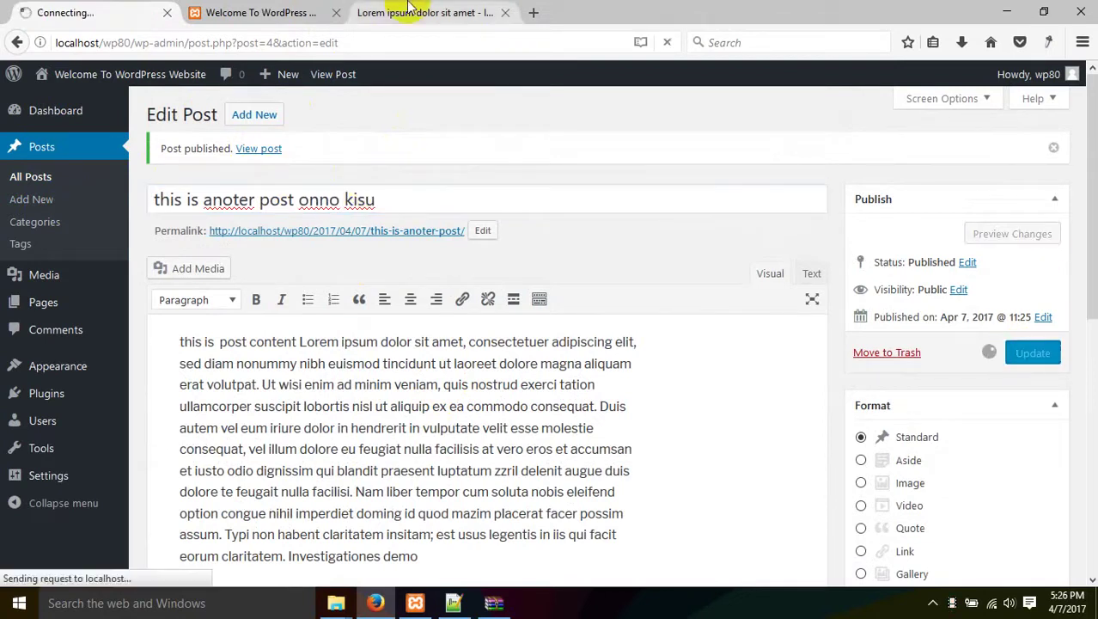
Reload the site's front page to show the new post title.
left_click(332, 11)
right_click(342, 274)
left_click(412, 287)
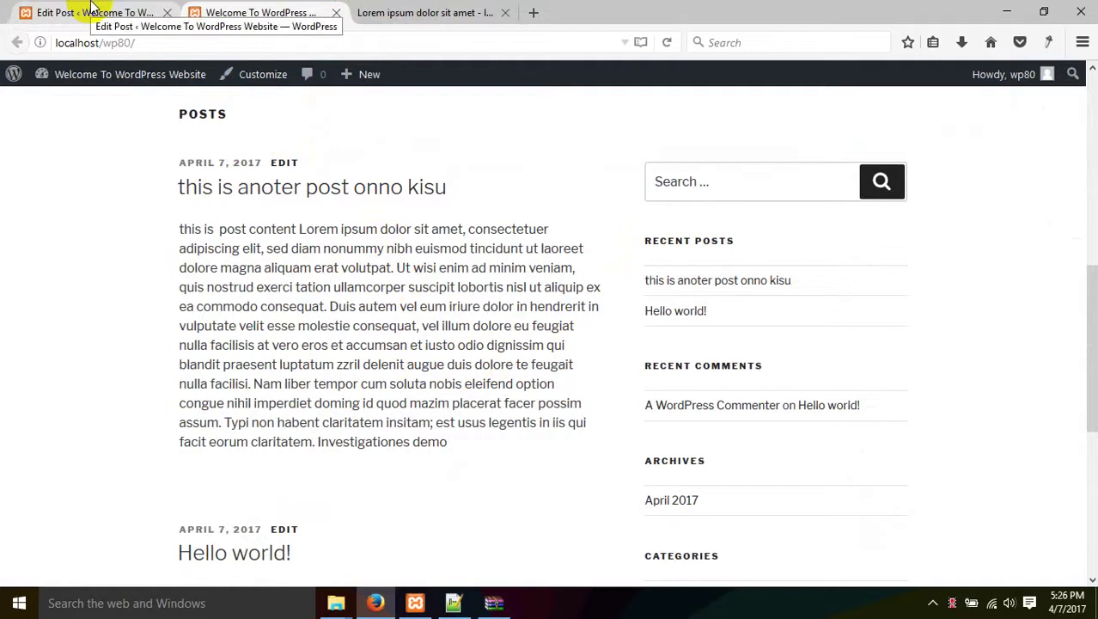
Move 'this is anoter post onno kisu' to the trash from the All Posts list.
left_click(93, 9)
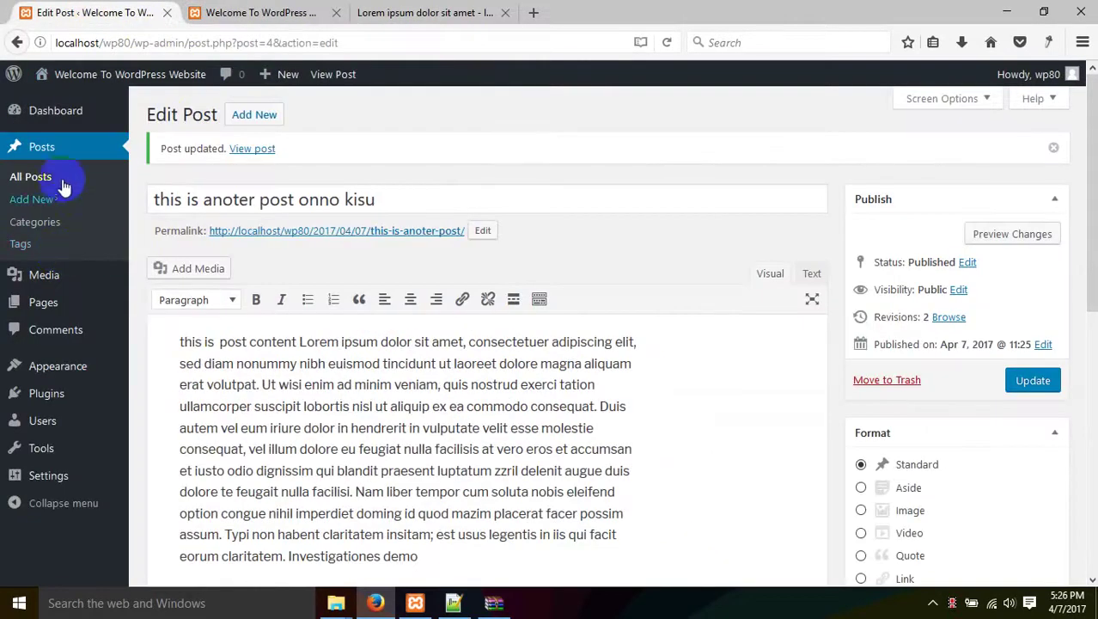
left_click(40, 176)
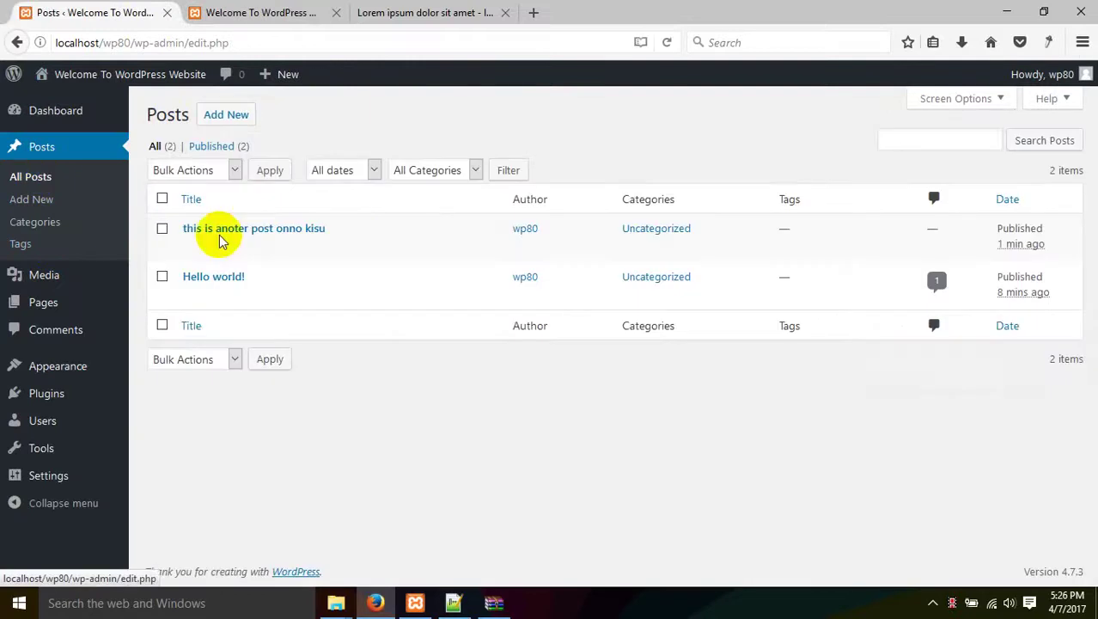
left_click(277, 249)
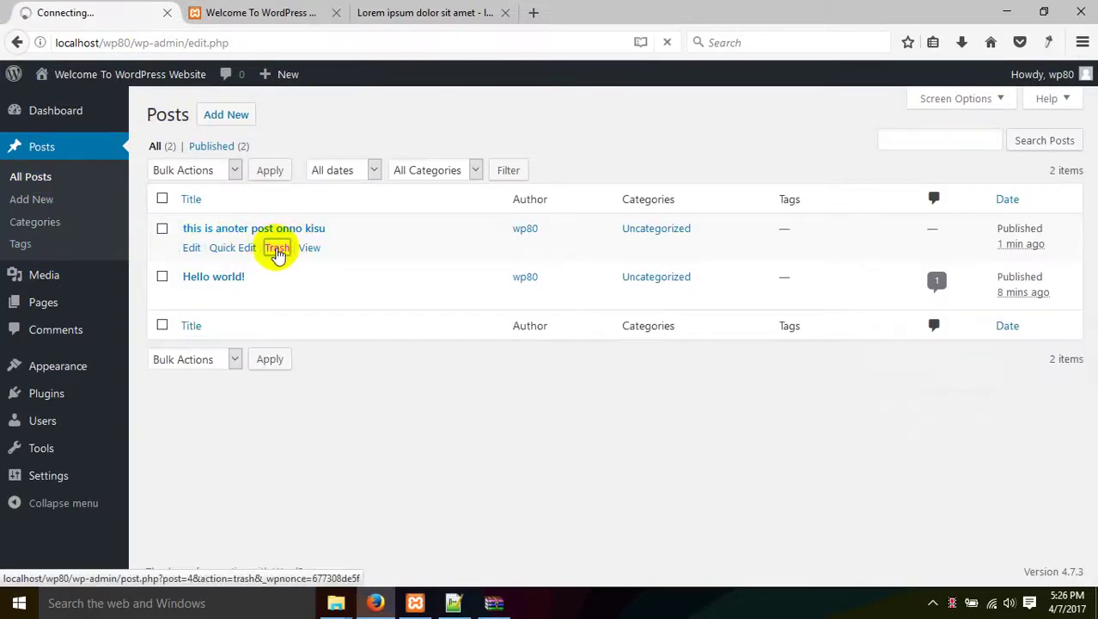
Reload the front page to confirm only Hello world! remains.
left_click(221, 12)
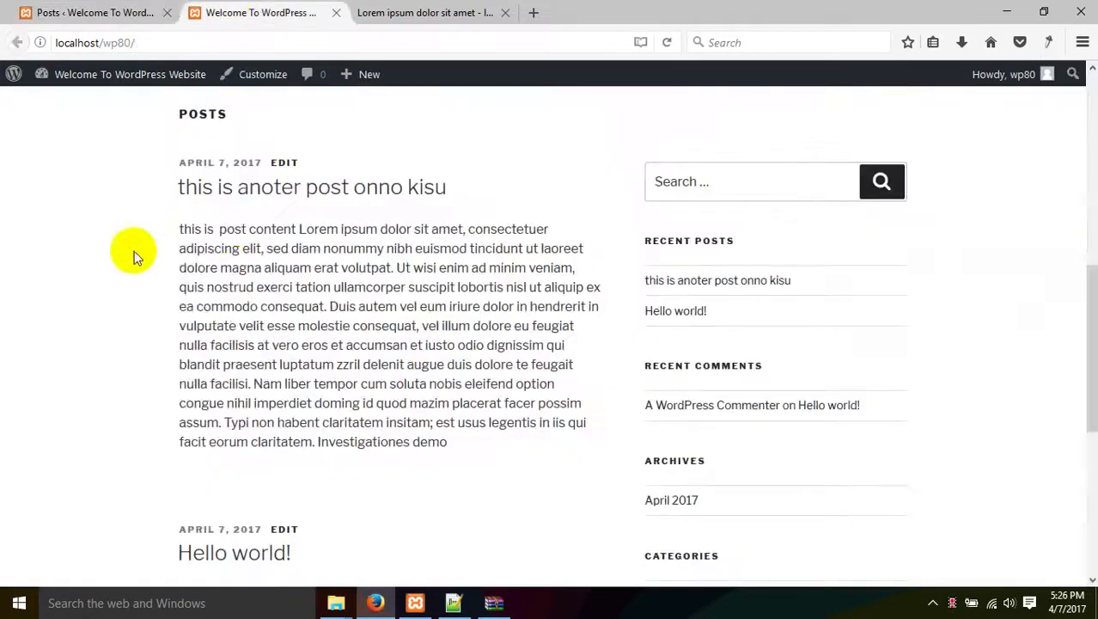
right_click(134, 257)
left_click(228, 272)
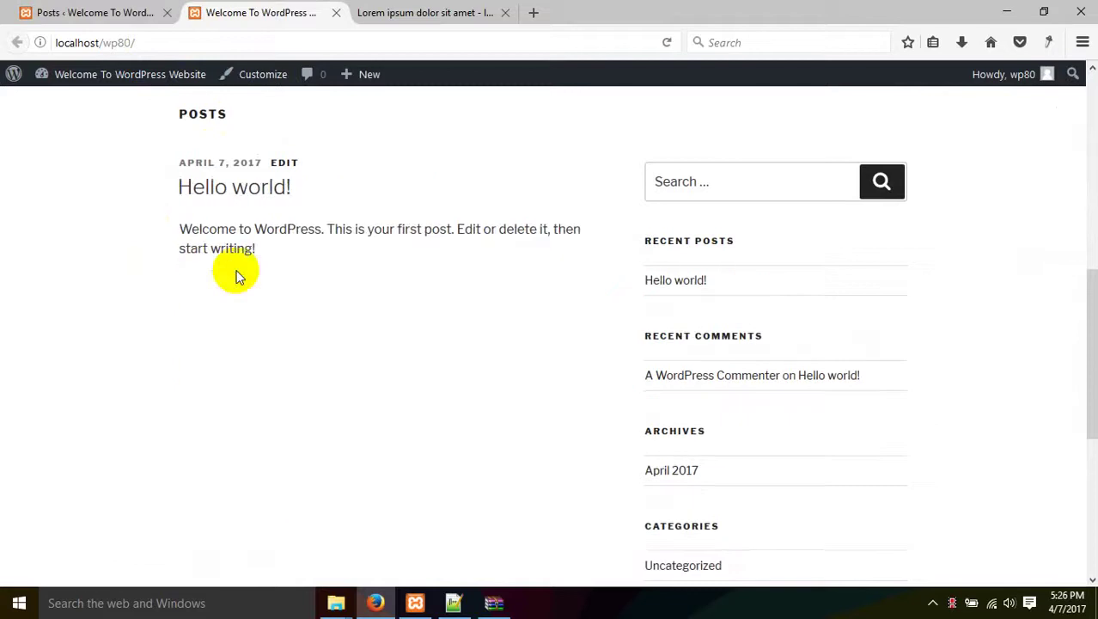
Restore 'this is anoter post onno kisu' from the Posts trash view.
left_click(120, 12)
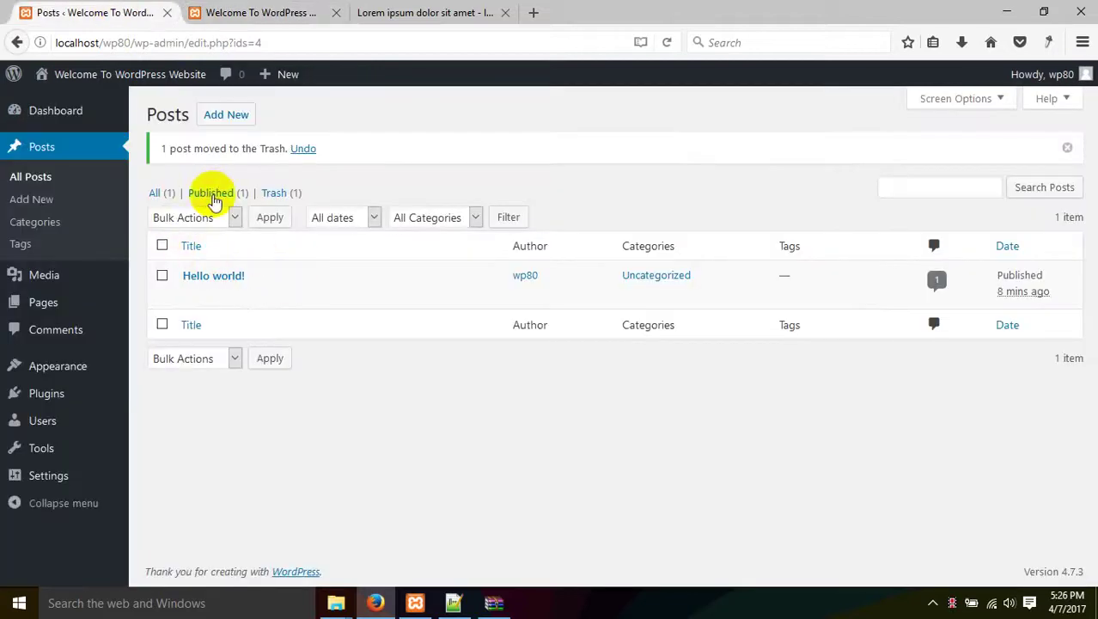
left_click(296, 193)
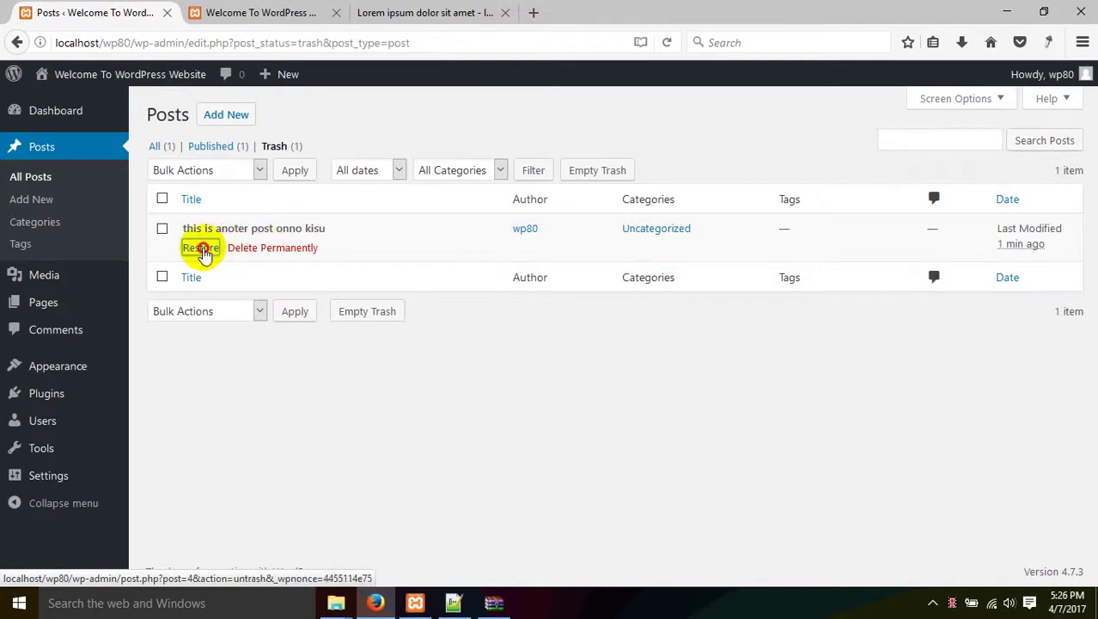
left_click(201, 248)
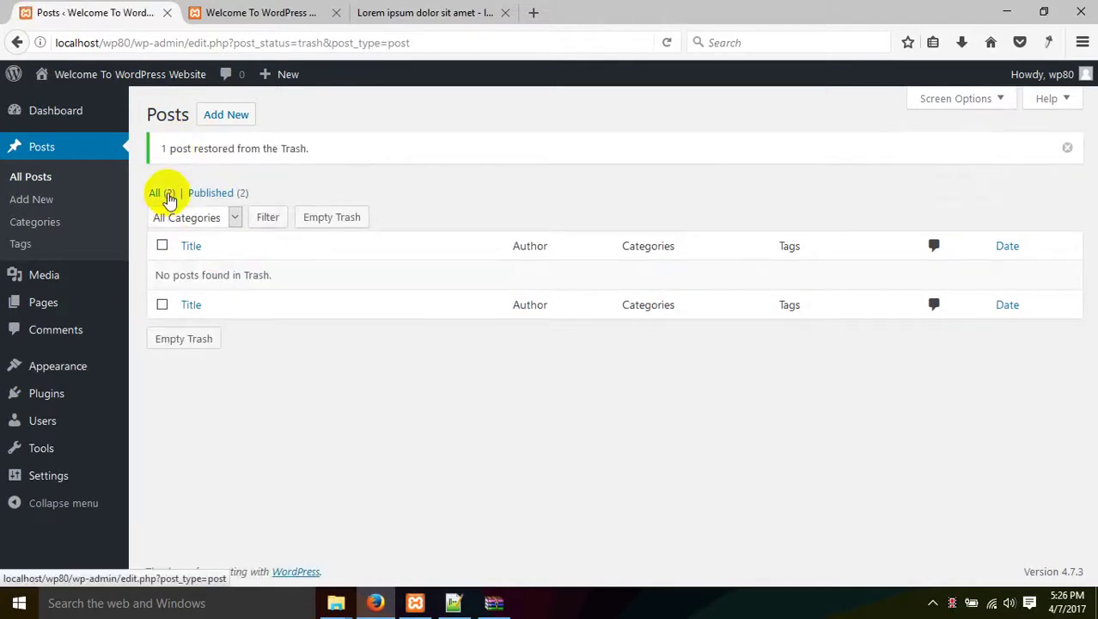
Reload the front page to check the restored post, then return to All Posts.
left_click(318, 10)
right_click(233, 246)
left_click(328, 262)
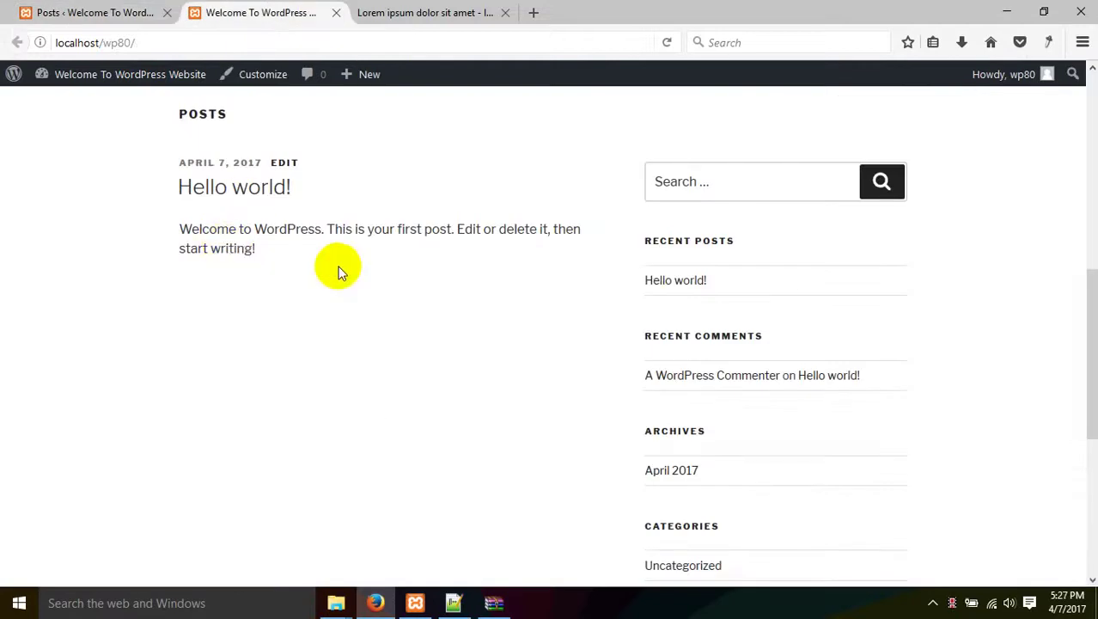
left_click(52, 10)
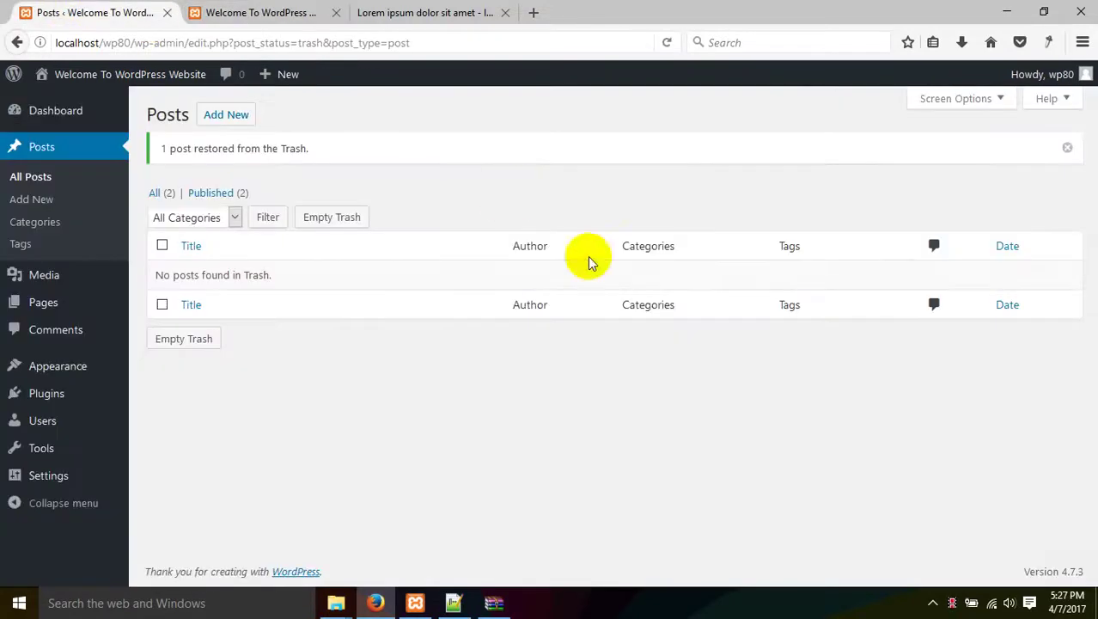
left_click(37, 177)
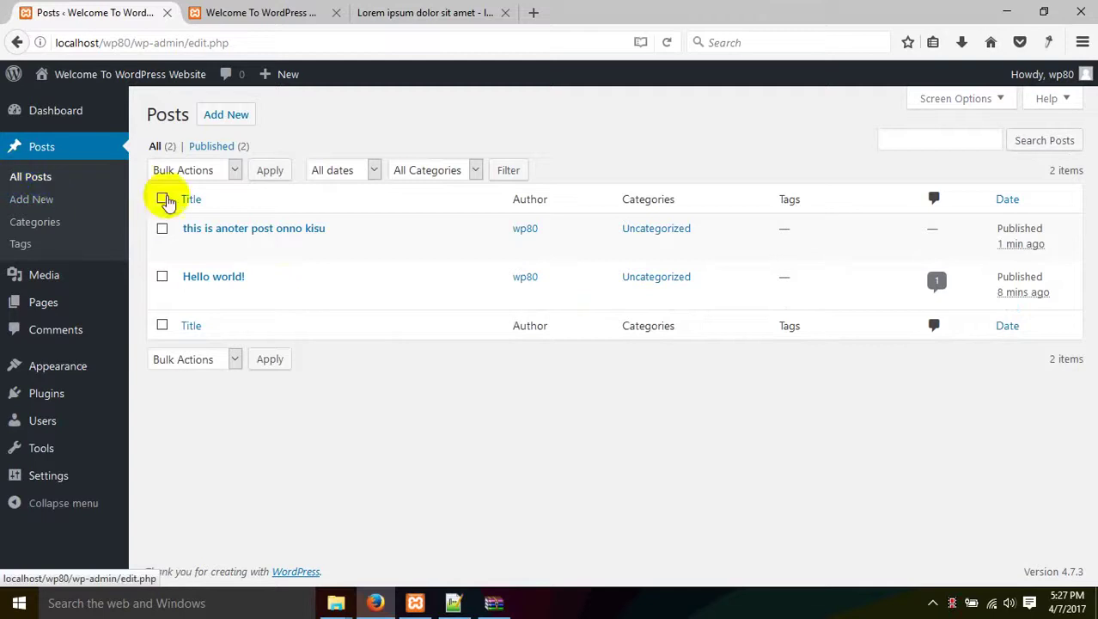
Begin a new post, abandon it, and open 'this is anoter post onno kisu' for editing.
left_click(32, 200)
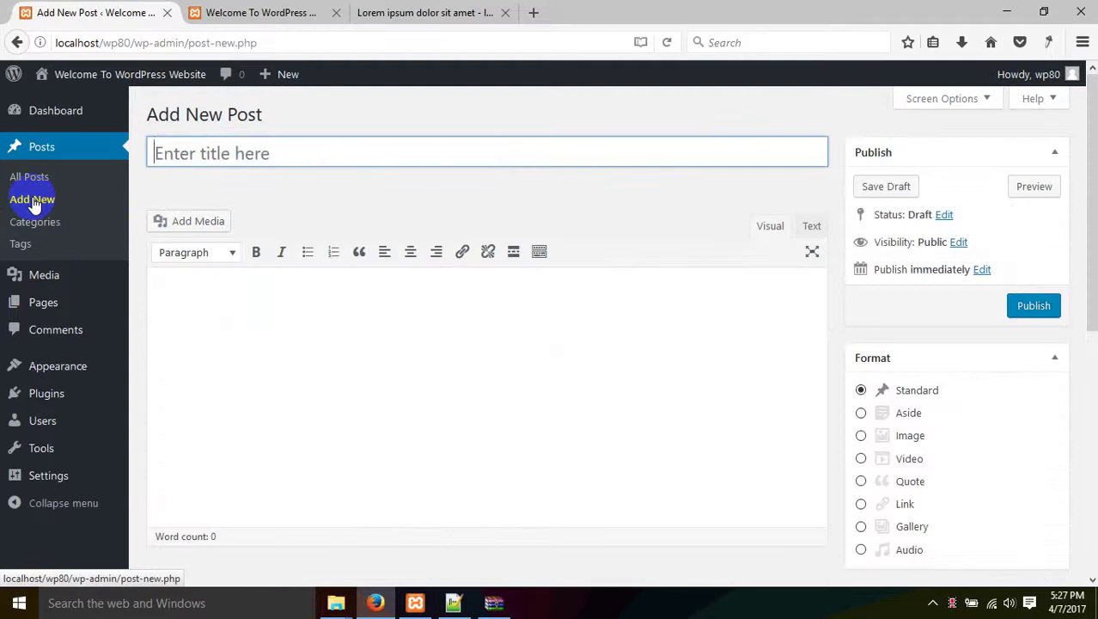
left_click(277, 316)
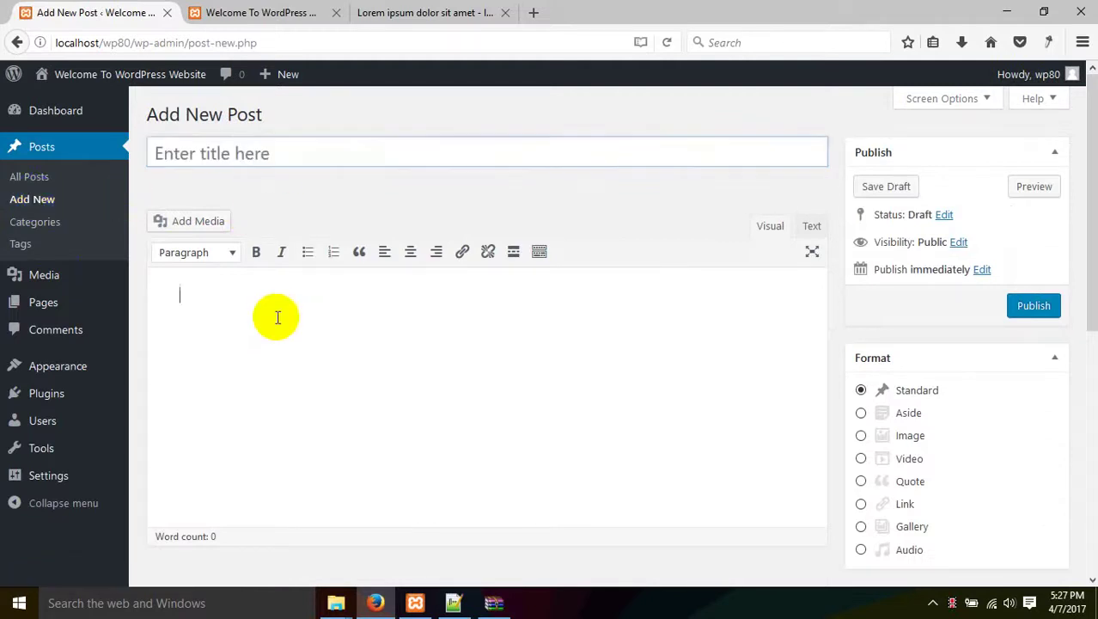
left_click(32, 178)
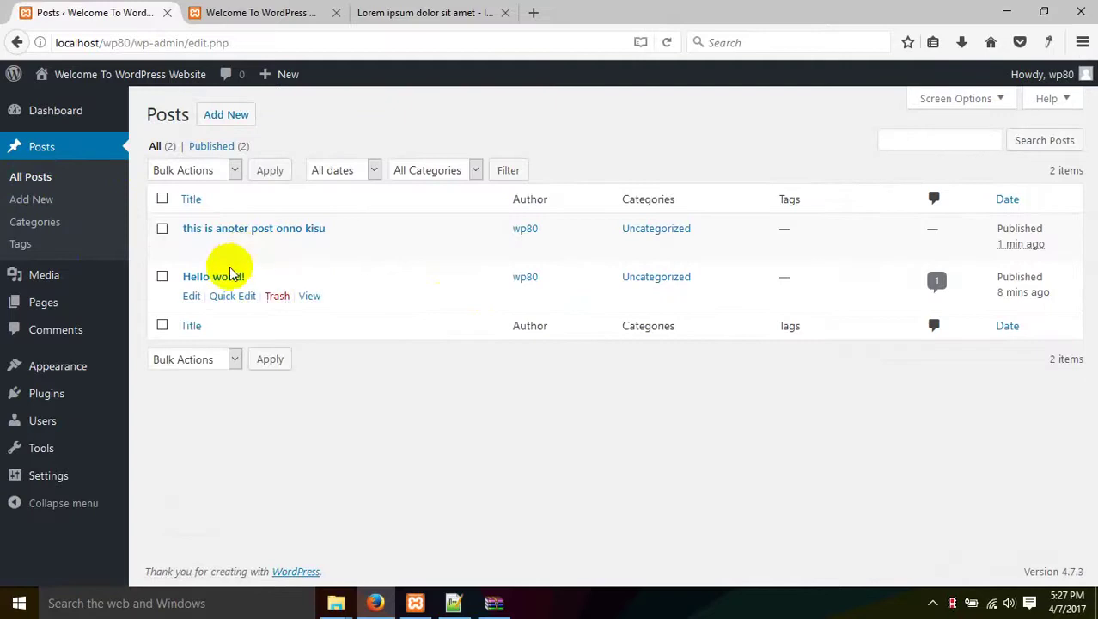
left_click(243, 227)
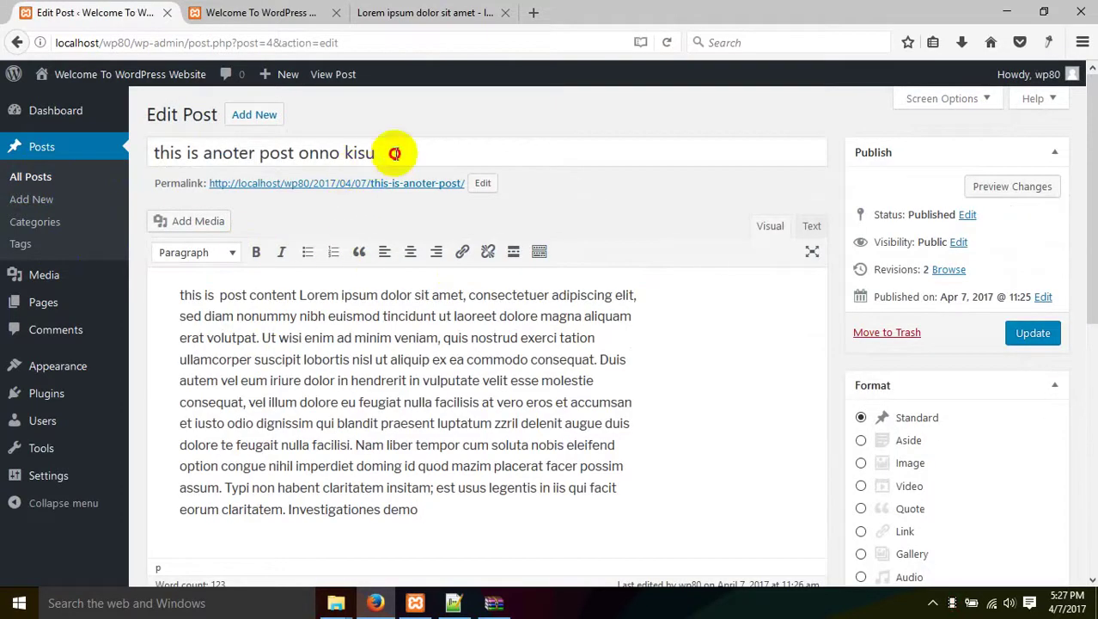
left_click(384, 153)
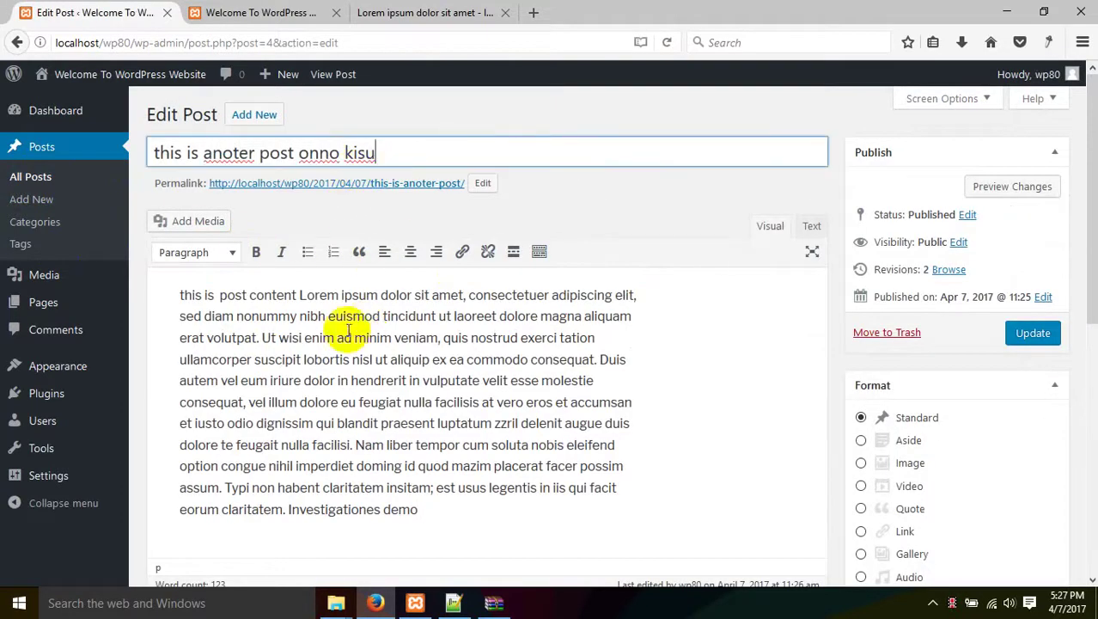
left_click(201, 314)
scroll(893, 335, "down", 2)
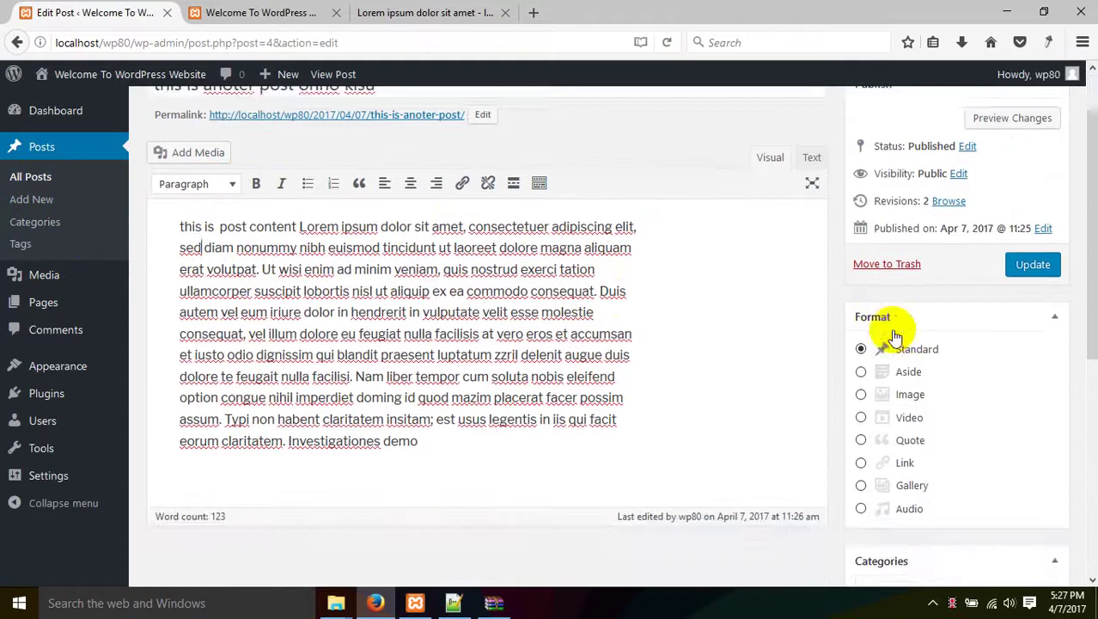
left_click(906, 352)
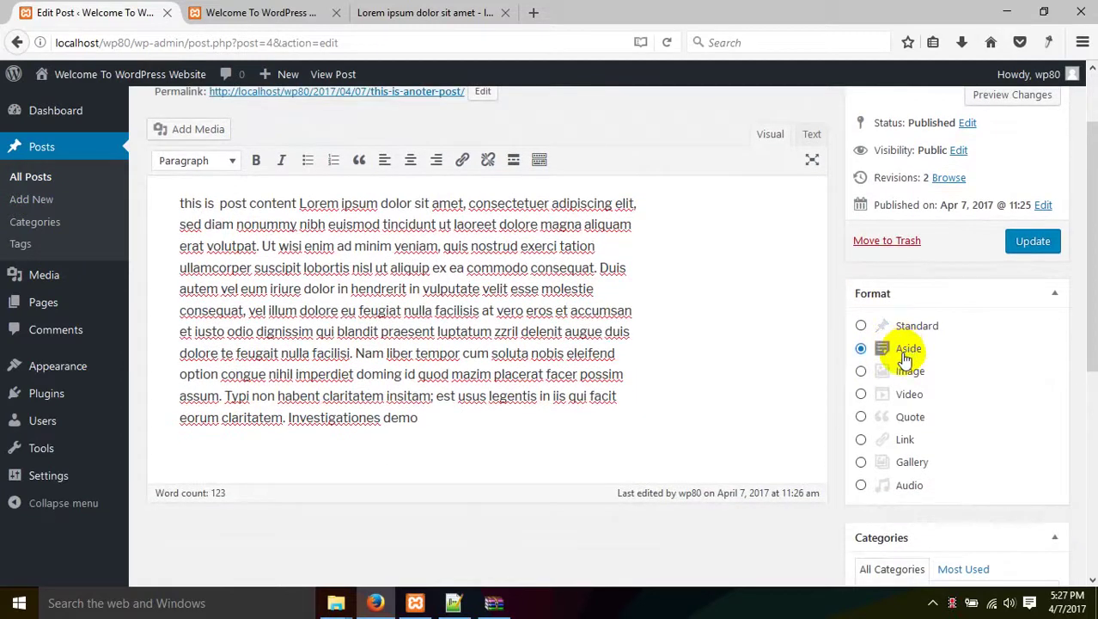
left_click(911, 328)
scroll(911, 329, "down", 3)
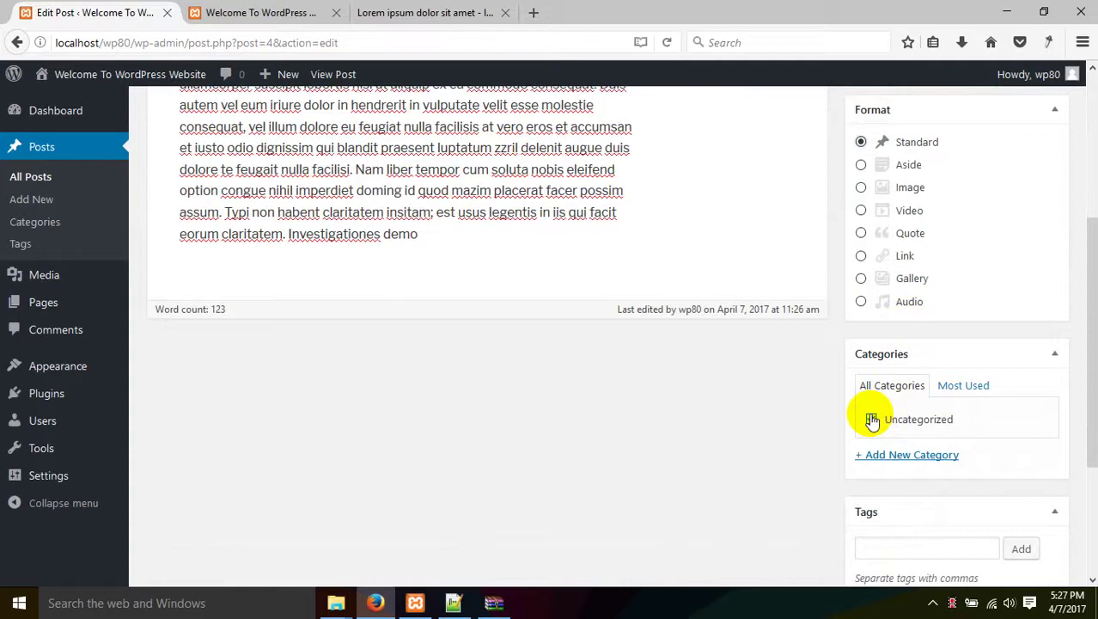
left_click(872, 420)
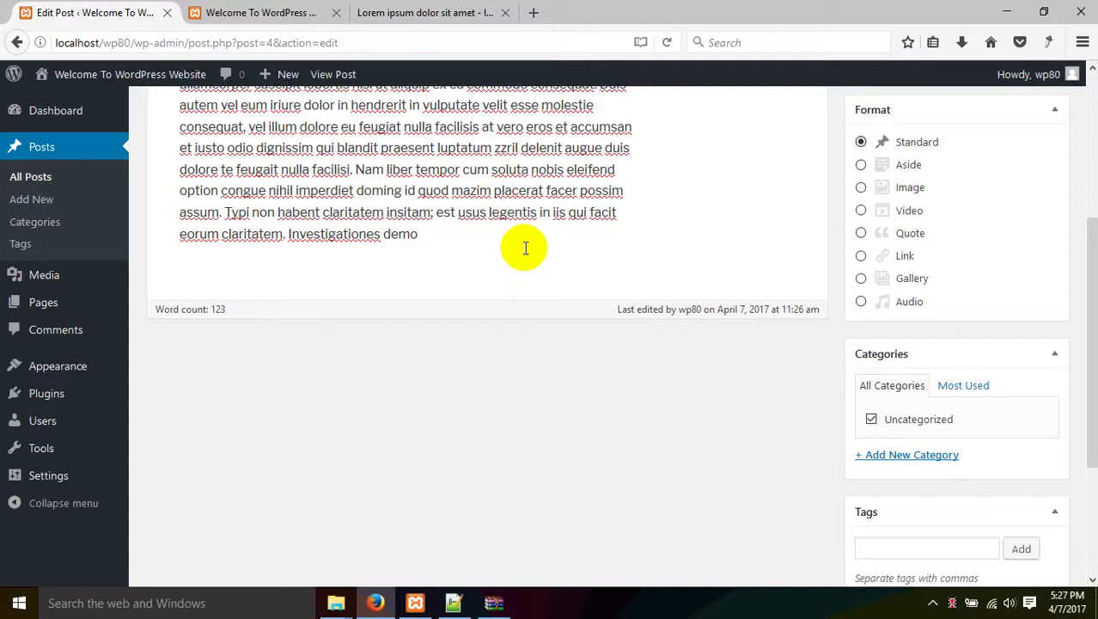
left_click(525, 246)
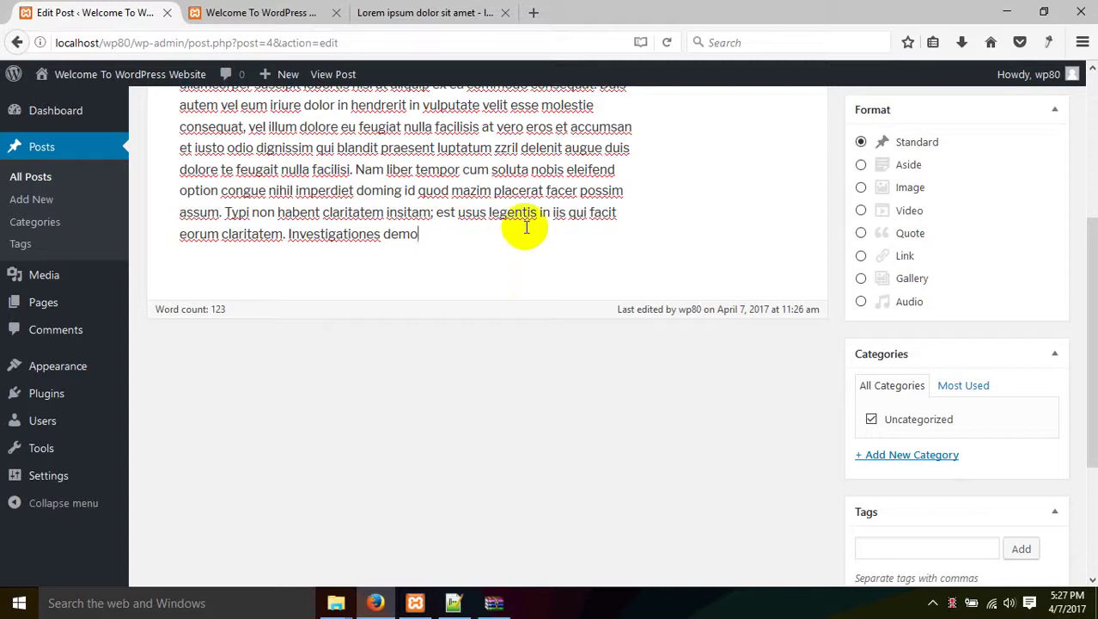
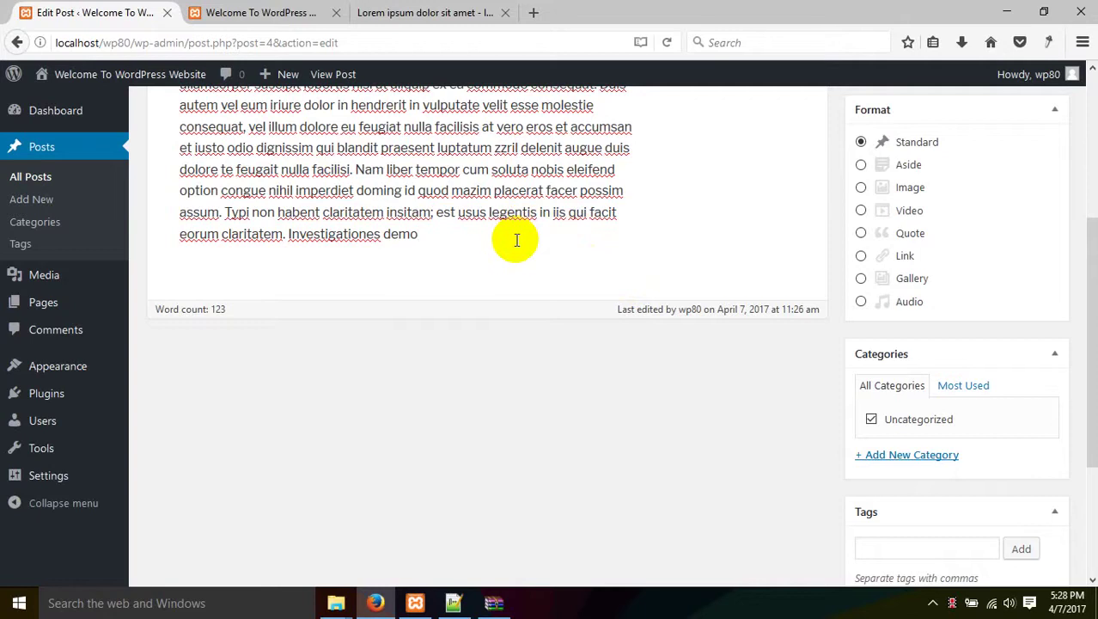
Open the '+ Add New Category' form in the post's Categories box.
scroll(520, 245, "up", 3)
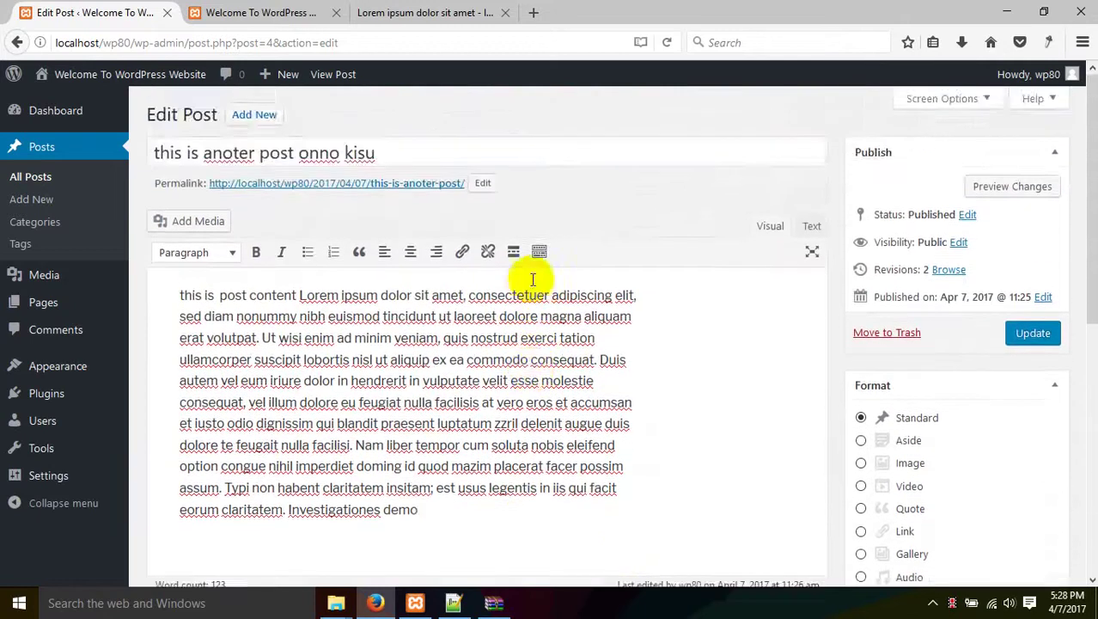
scroll(533, 279, "down", 5)
scroll(753, 351, "up", 5)
scroll(755, 351, "down", 3)
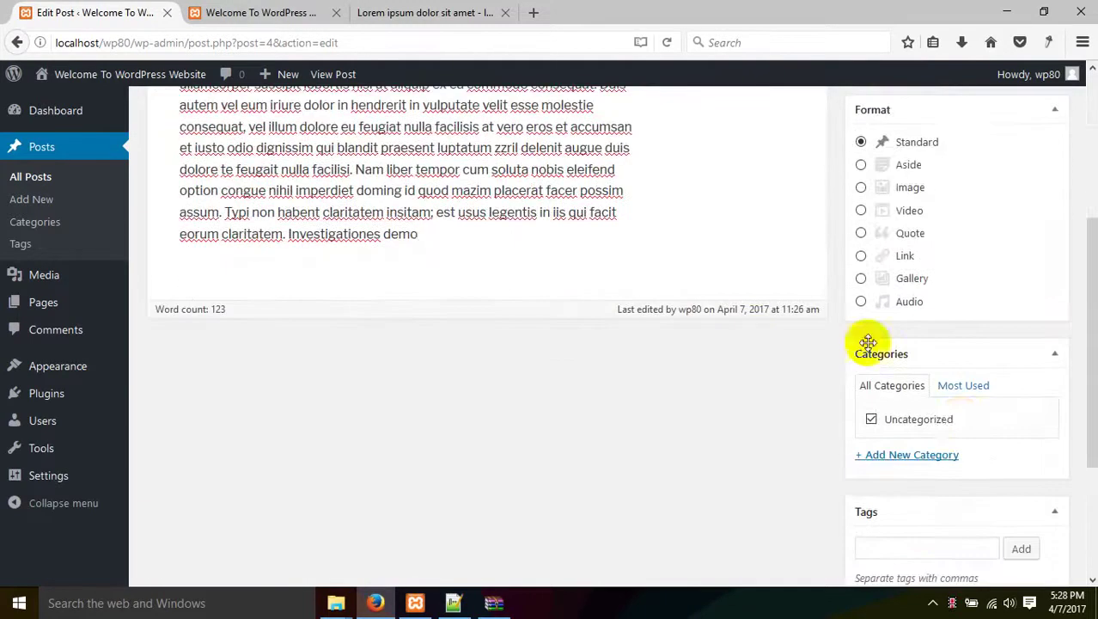
left_click(931, 457)
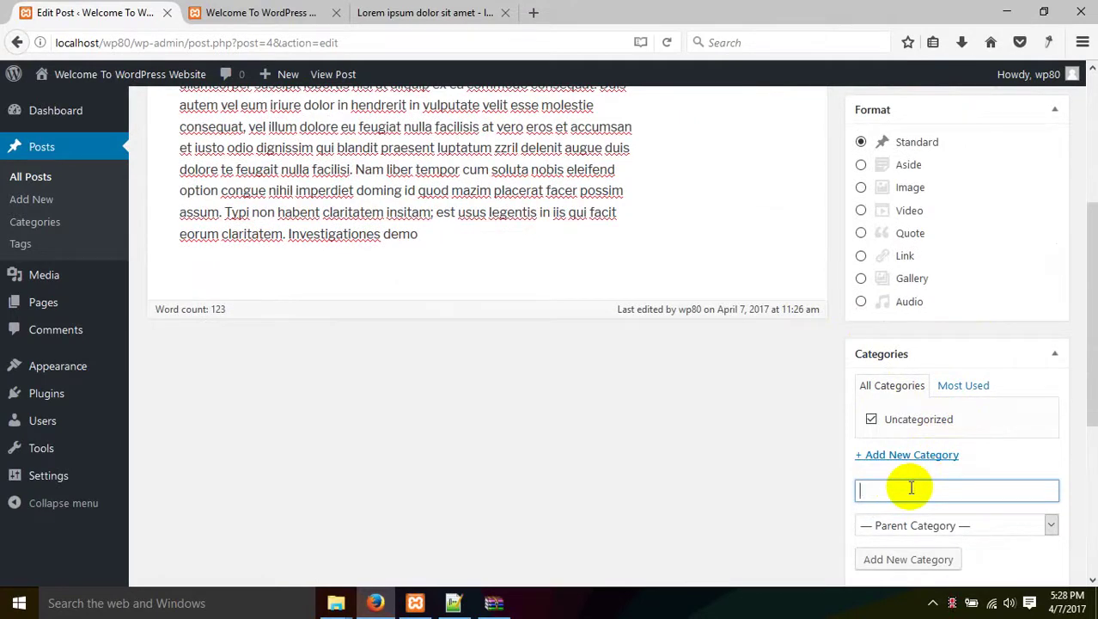
In a new tab, search 'pro', then load prothom-alo.com.
left_click(529, 12)
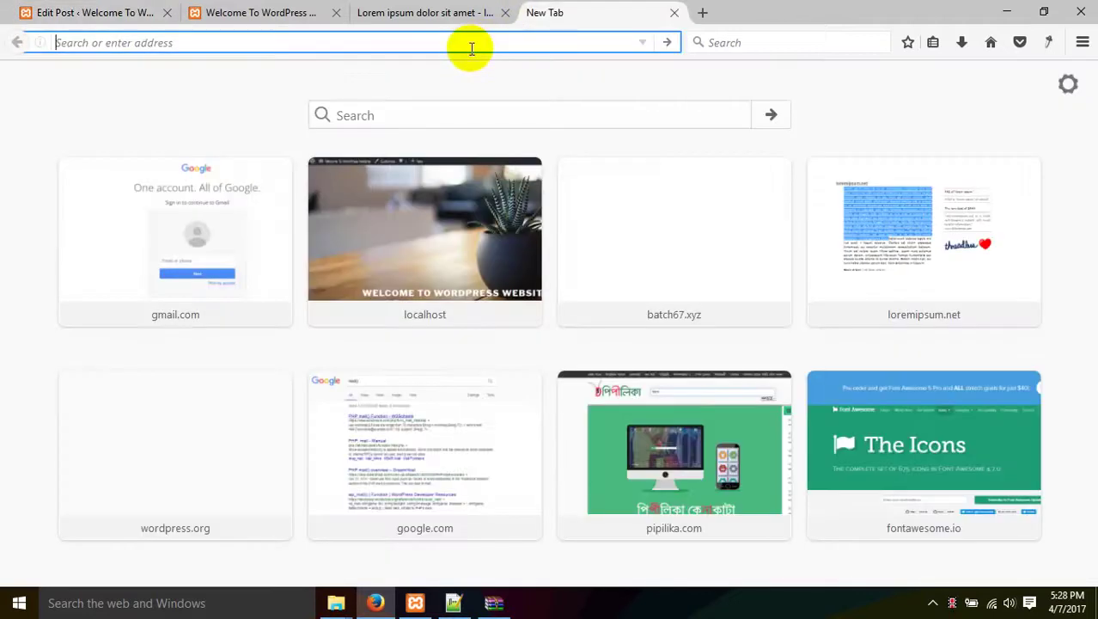
type("pro")
key("Return")
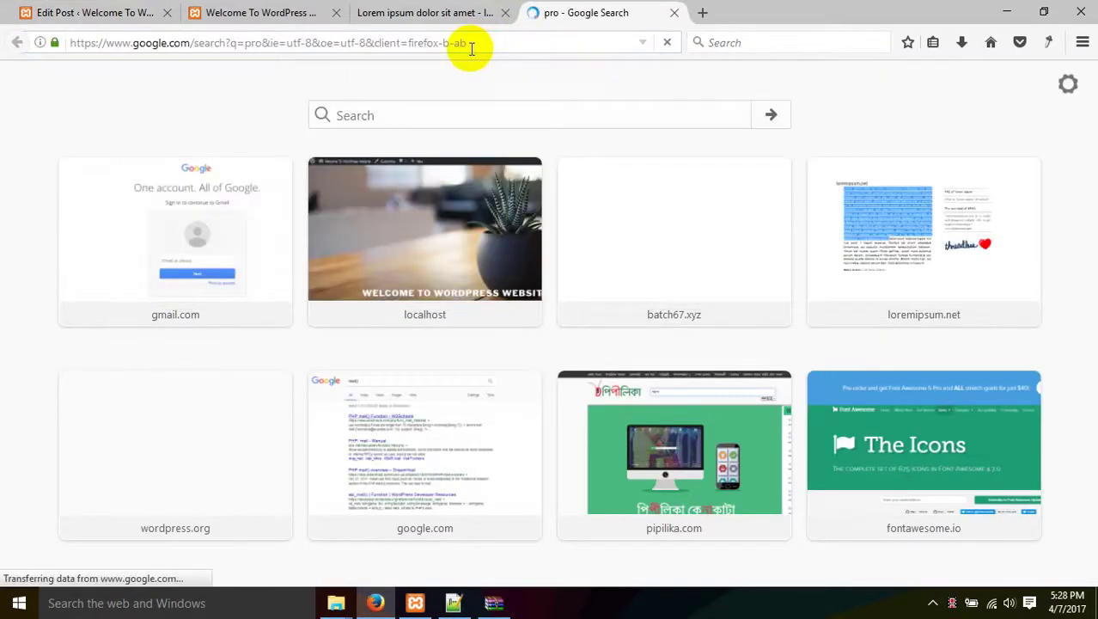
left_click(471, 48)
type("pro")
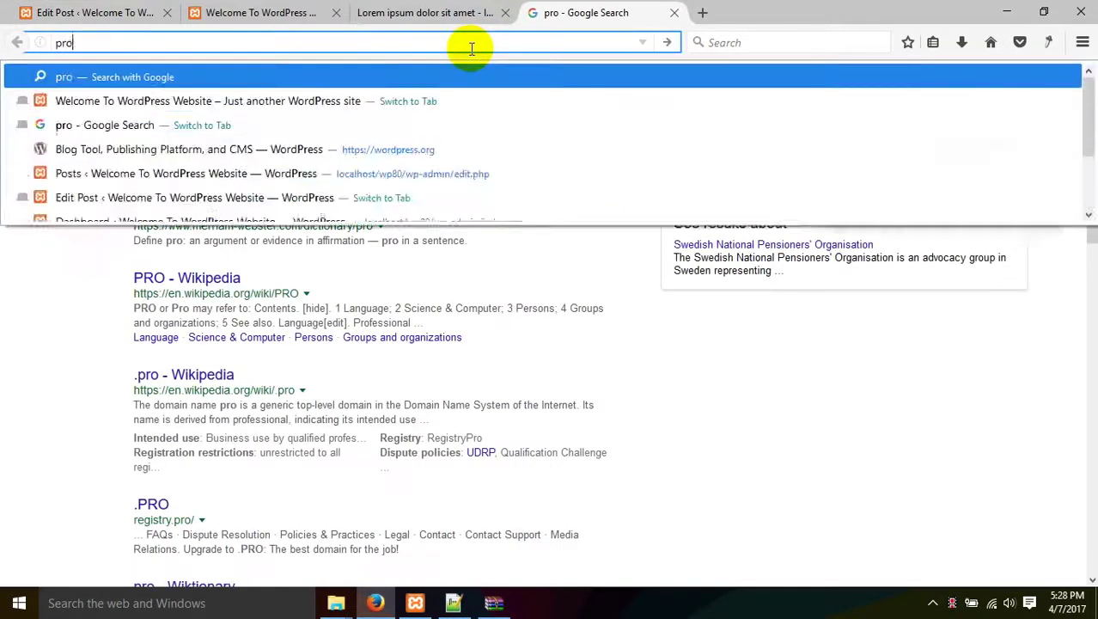
type("thom")
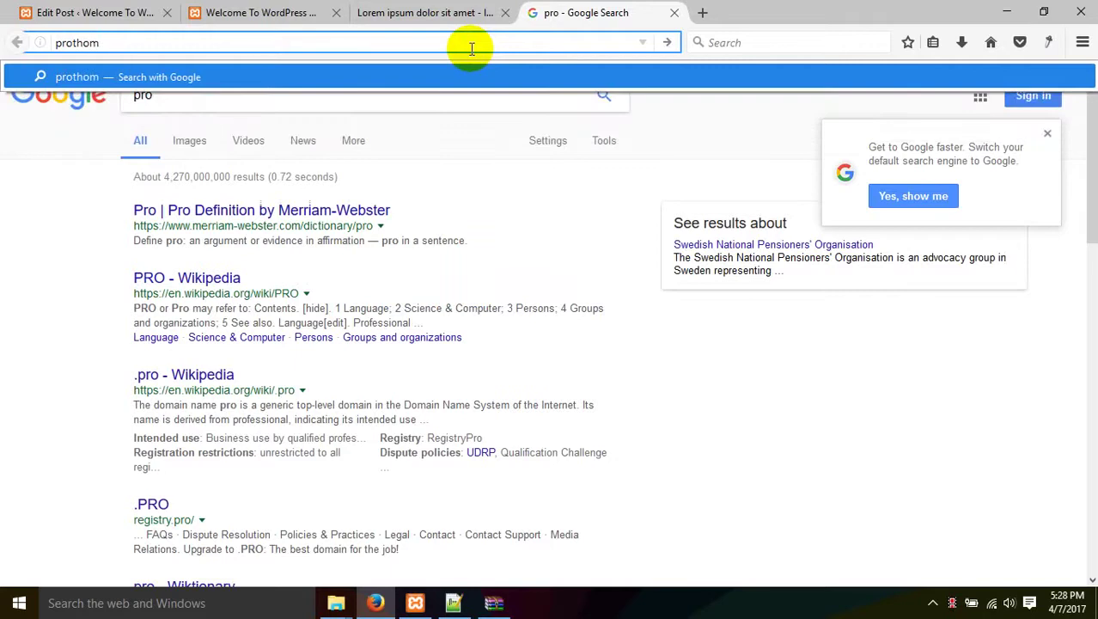
type("-alo.co")
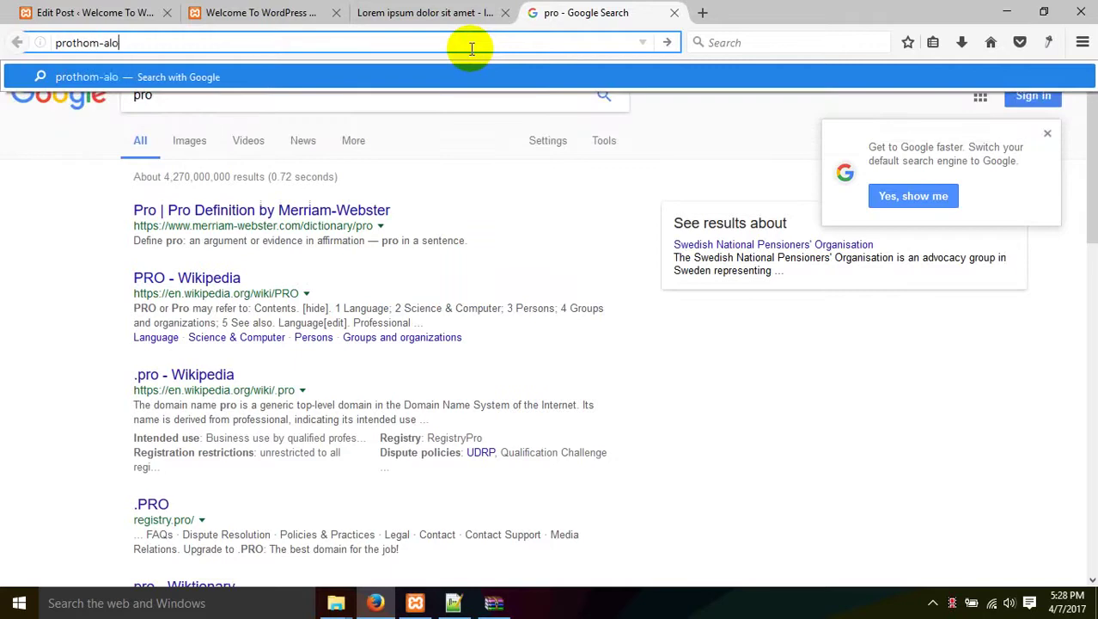
type("m")
key("Return")
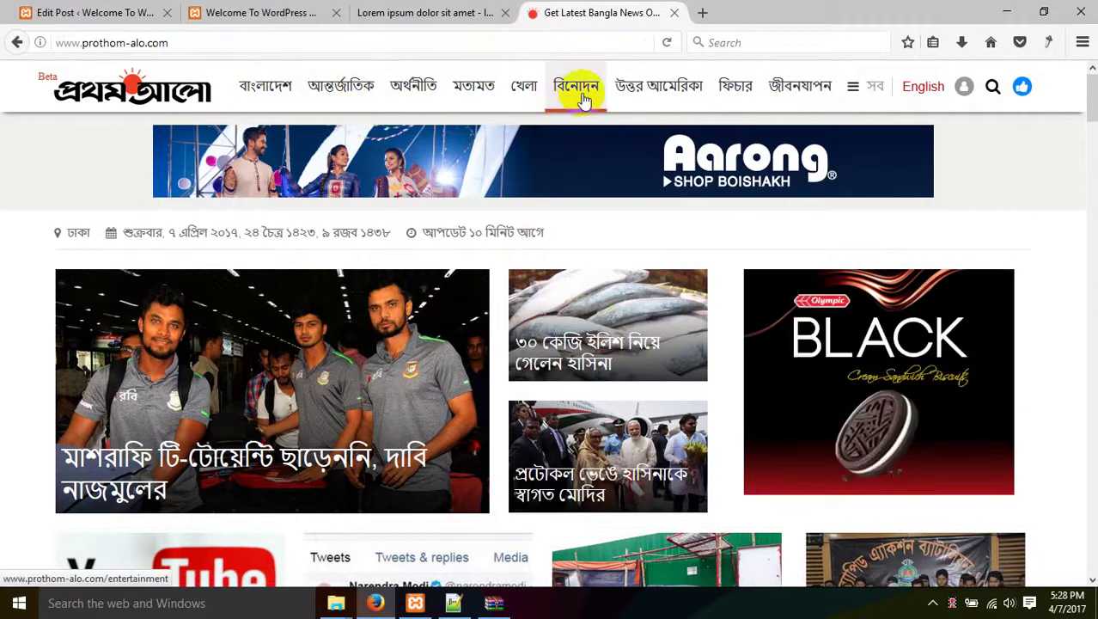
Open Prothom Alo's বিনোদন entertainment section and scroll through its stories.
scroll(384, 371, "down", 8)
scroll(385, 373, "down", 4)
scroll(385, 373, "up", 12)
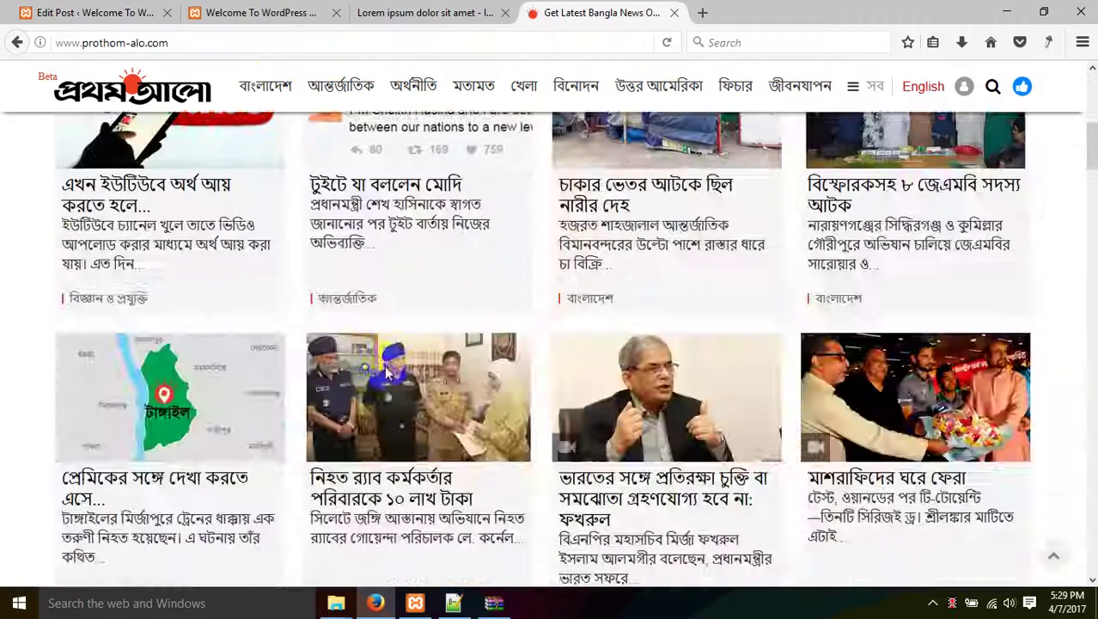
left_click(577, 90)
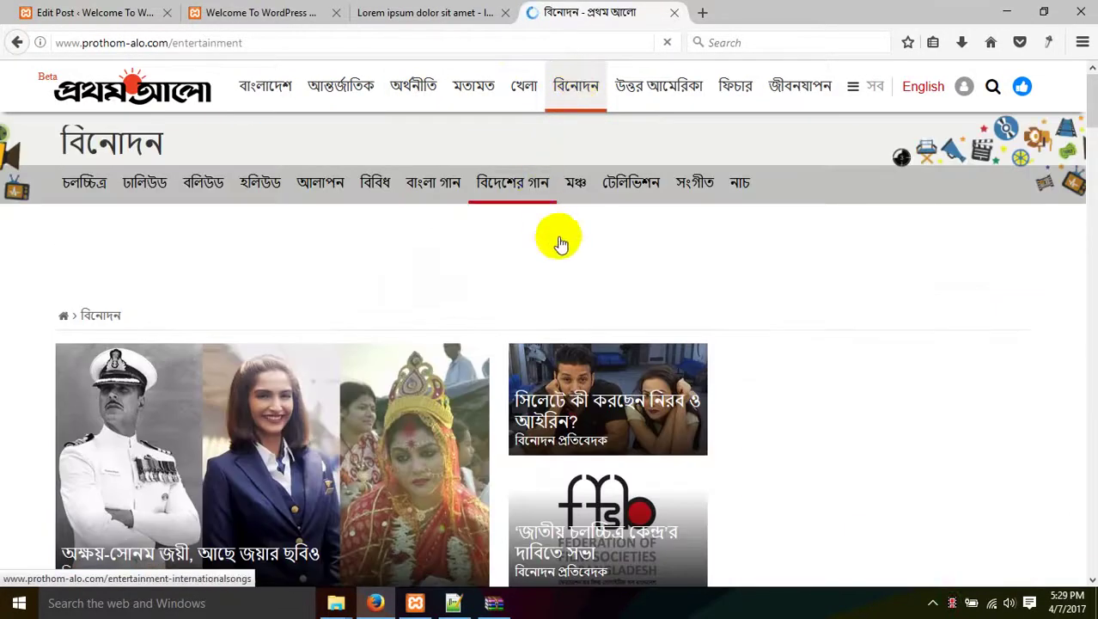
scroll(560, 239, "down", 2)
scroll(560, 239, "down", 2)
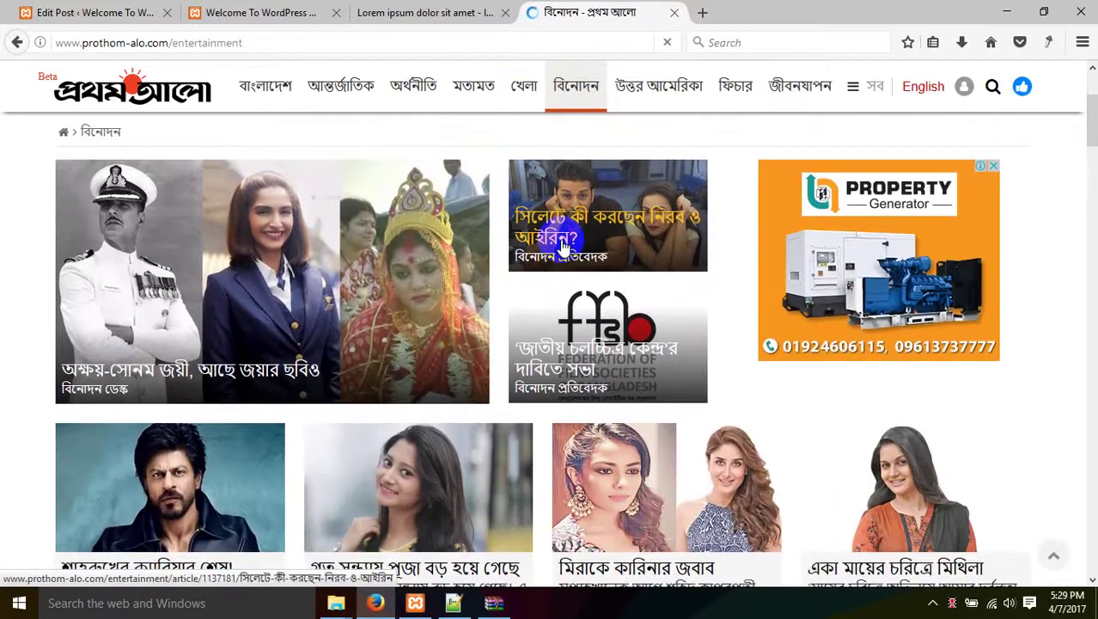
scroll(516, 262, "down", 2)
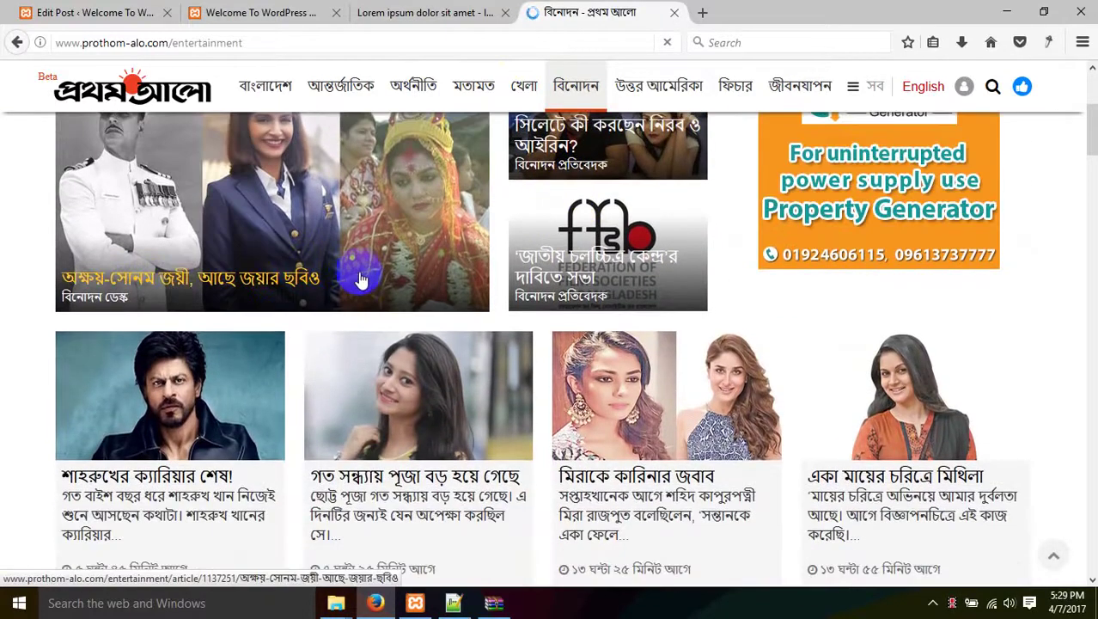
scroll(351, 286, "up", 2)
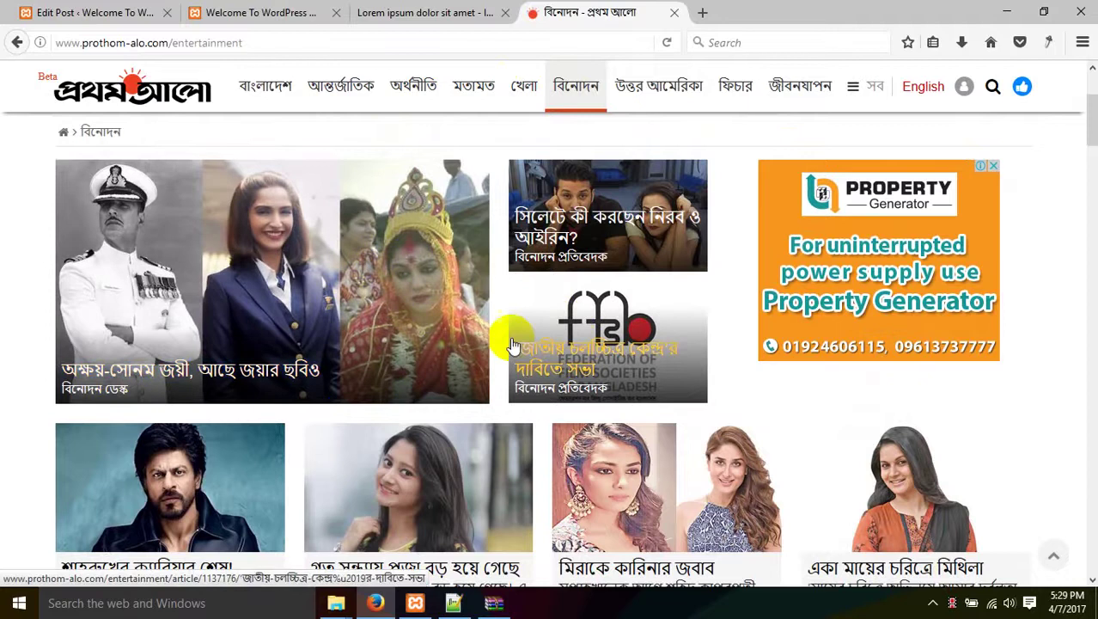
scroll(507, 344, "down", 4)
scroll(406, 316, "up", 1)
scroll(407, 316, "up", 4)
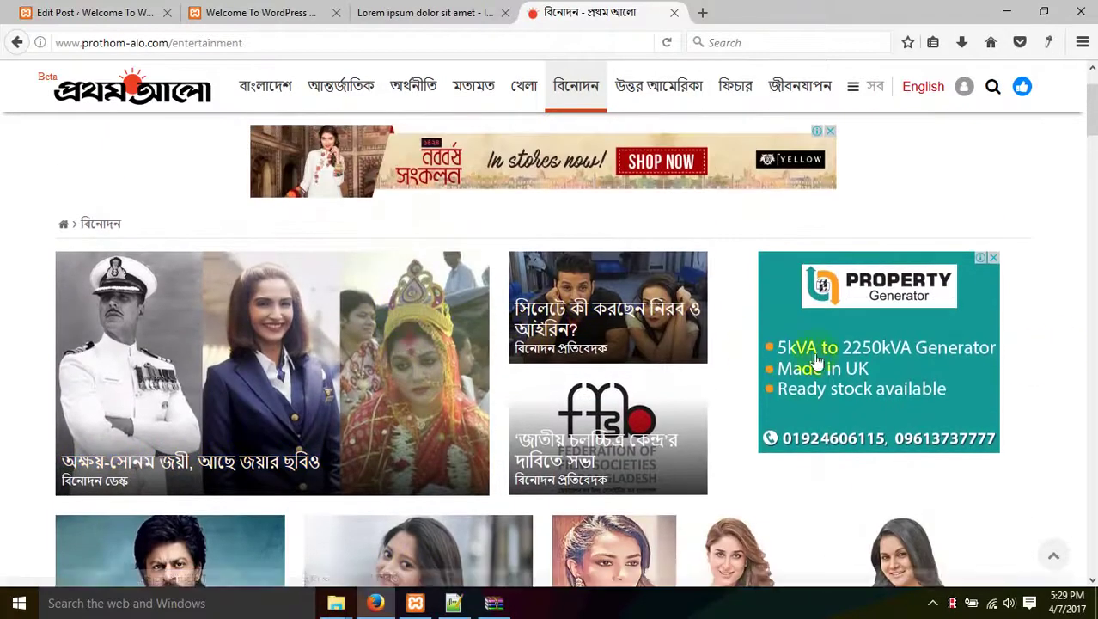
Browse more stories, open the খেলা sports section, then return to the WordPress site tab.
left_click(287, 434)
scroll(287, 434, "down", 2)
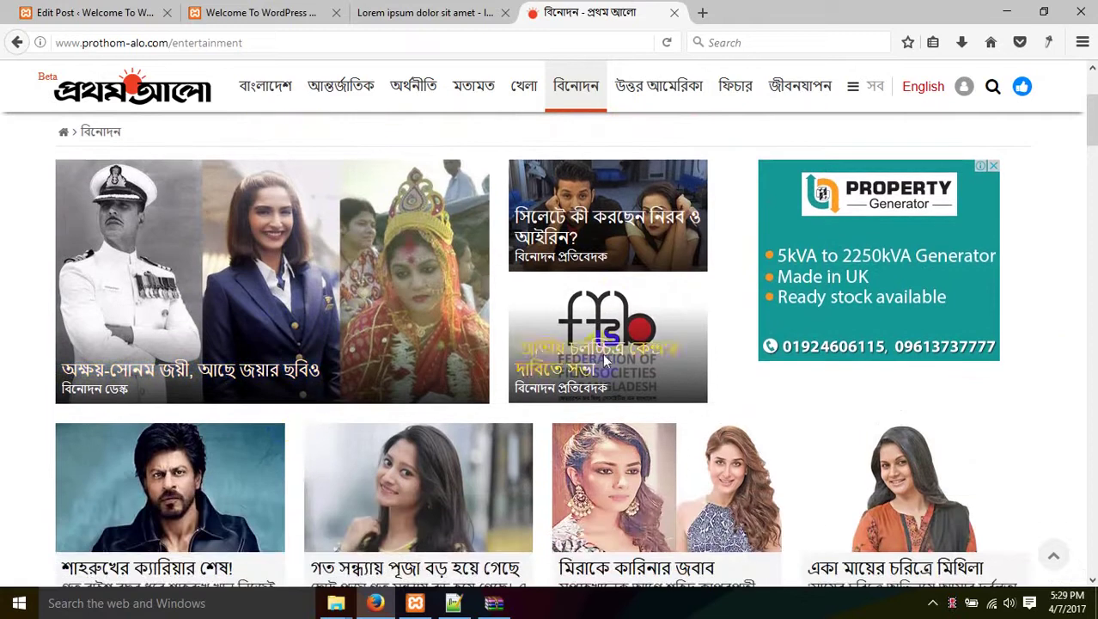
left_click(272, 365)
scroll(272, 365, "down", 4)
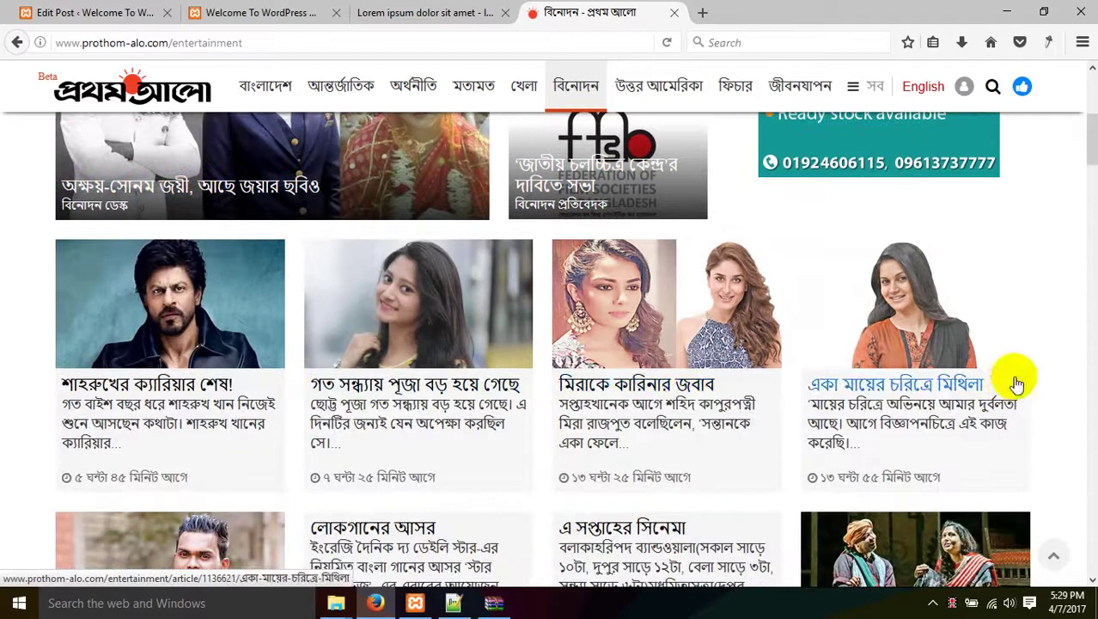
scroll(105, 371, "down", 2)
scroll(105, 368, "down", 2)
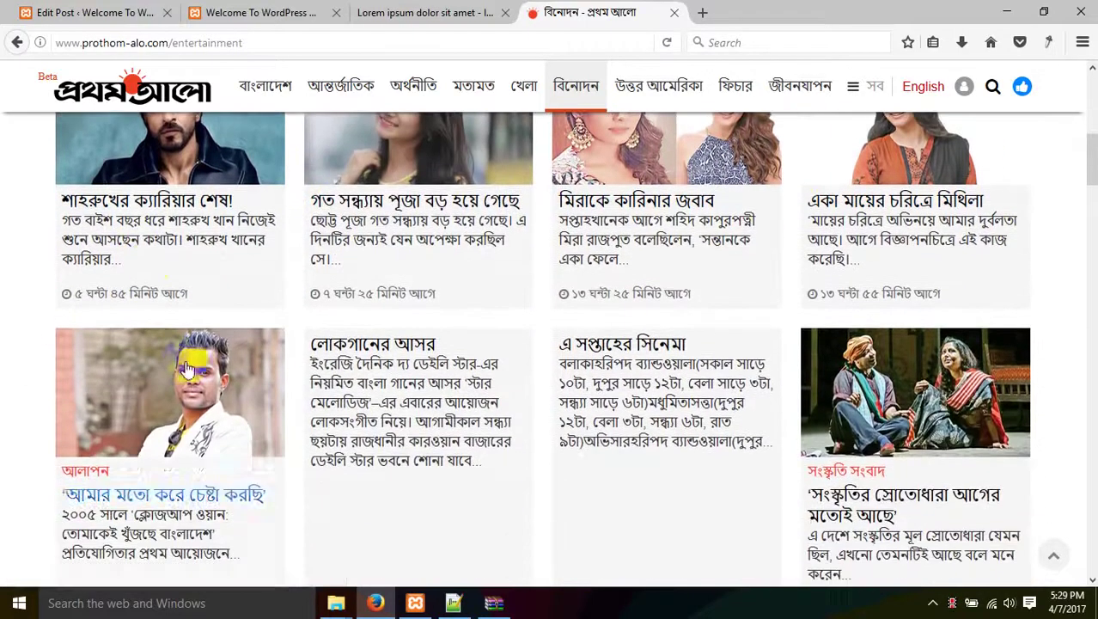
scroll(326, 319, "down", 10)
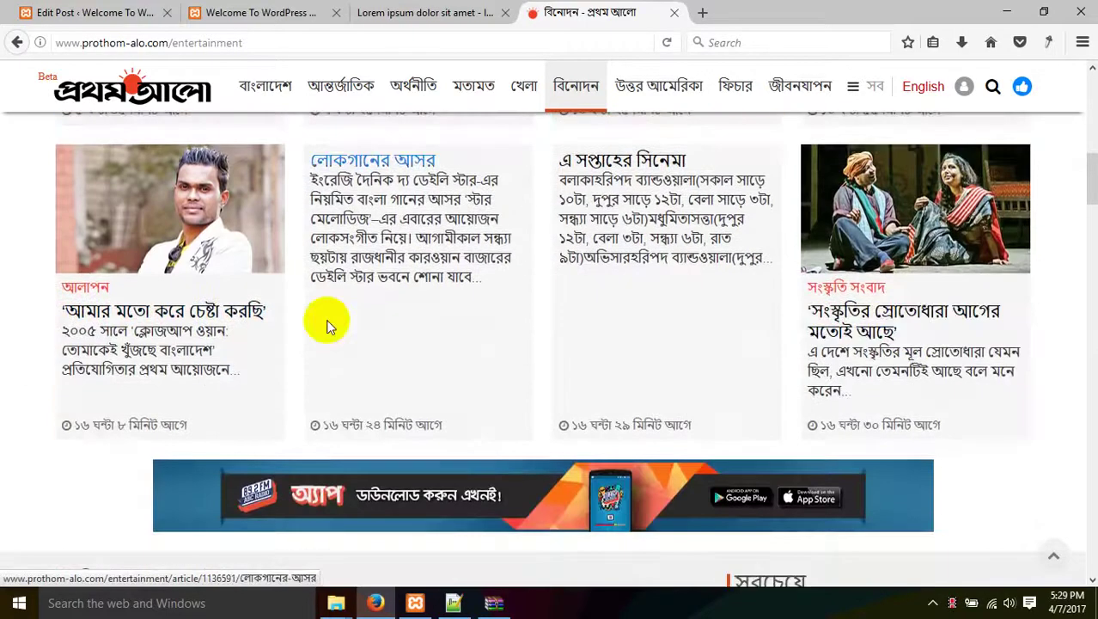
scroll(554, 295, "up", 20)
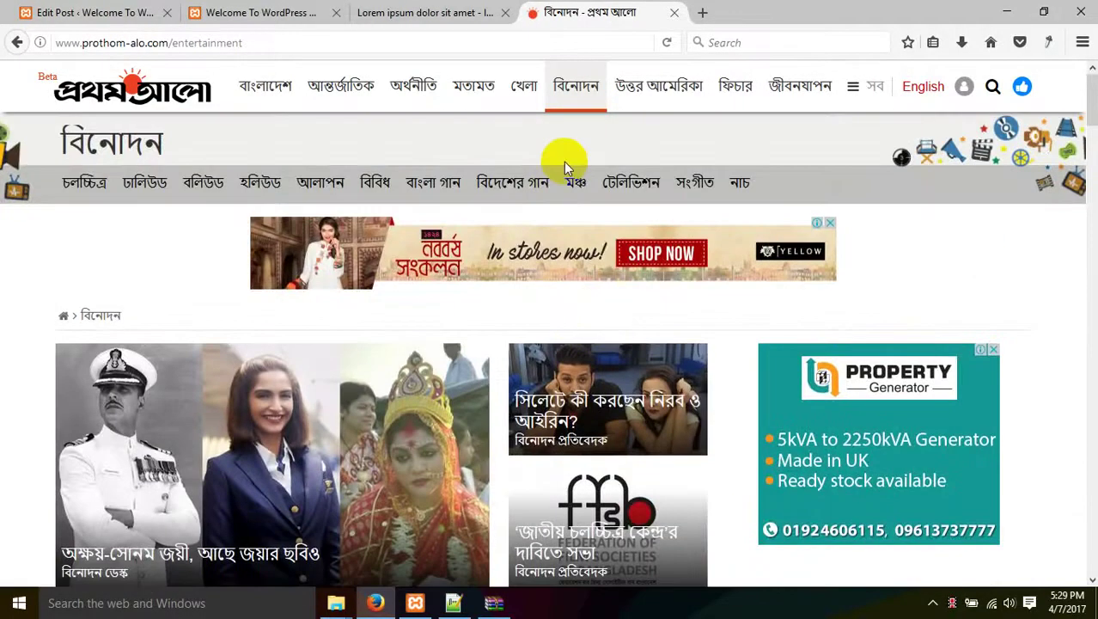
left_click(522, 89)
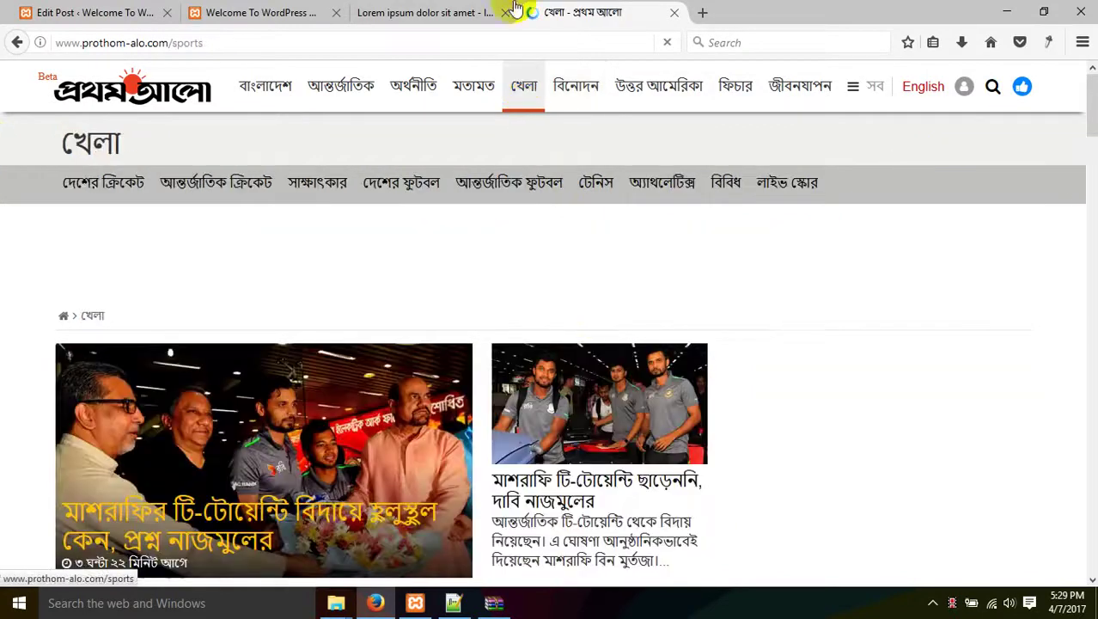
left_click(318, 12)
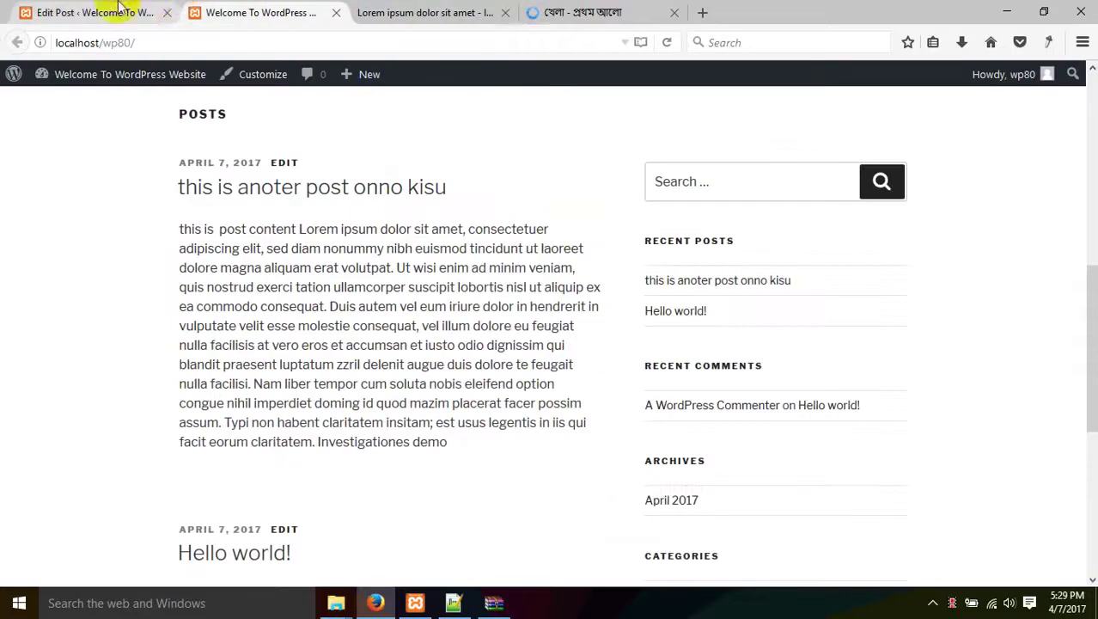
Add 'binidon' as a new post category, then go back to the Prothom Alo tab.
left_click(94, 12)
scroll(928, 449, "down", 2)
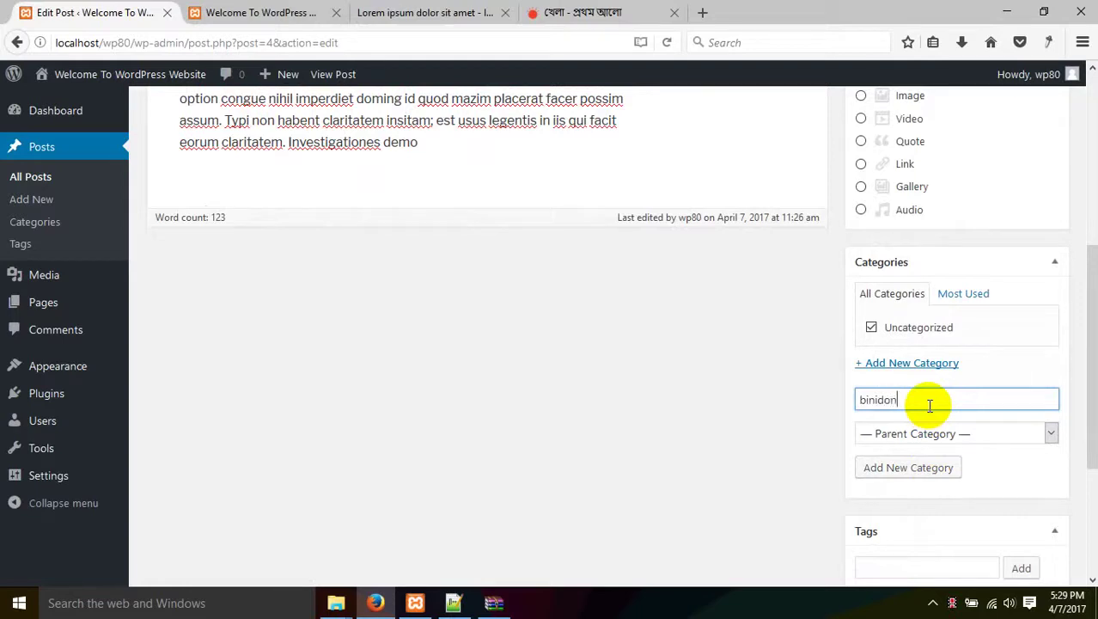
key("Return")
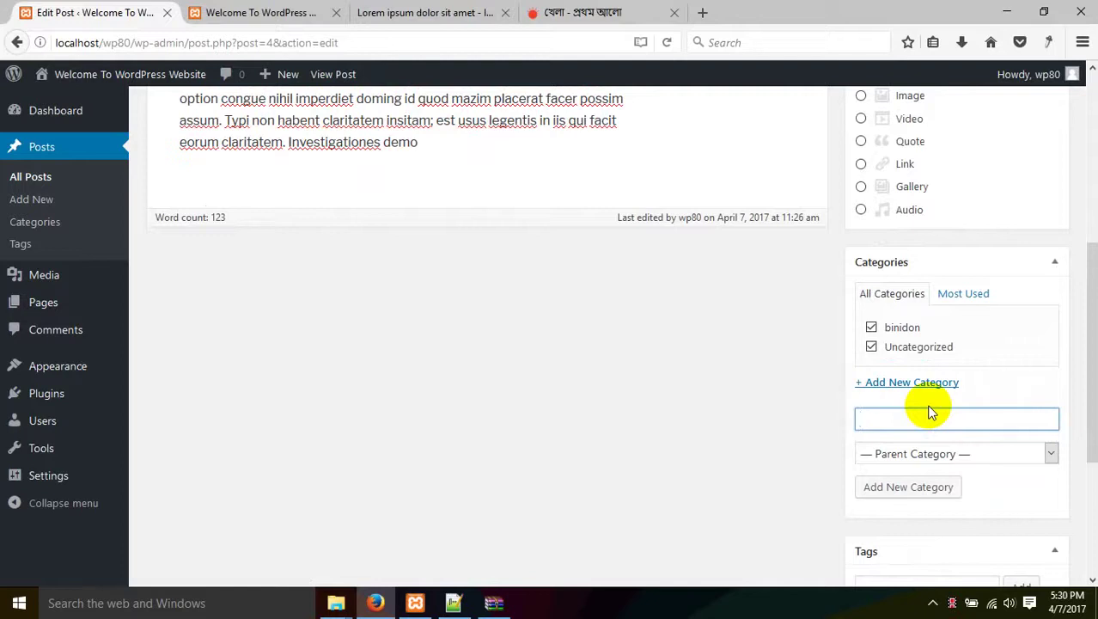
scroll(931, 413, "down", 2)
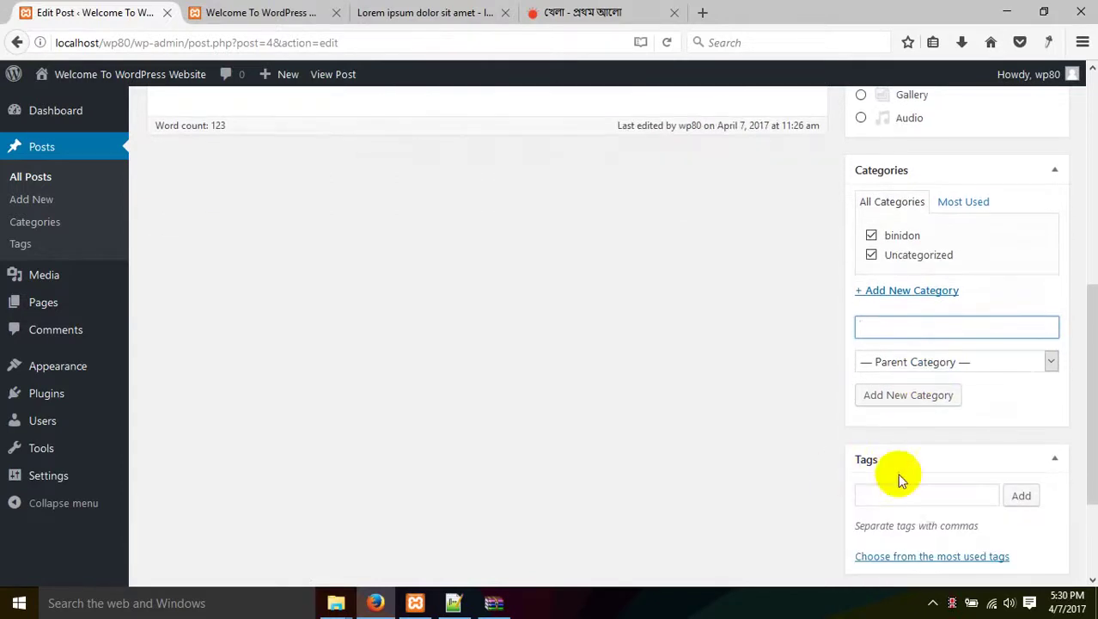
left_click(910, 490)
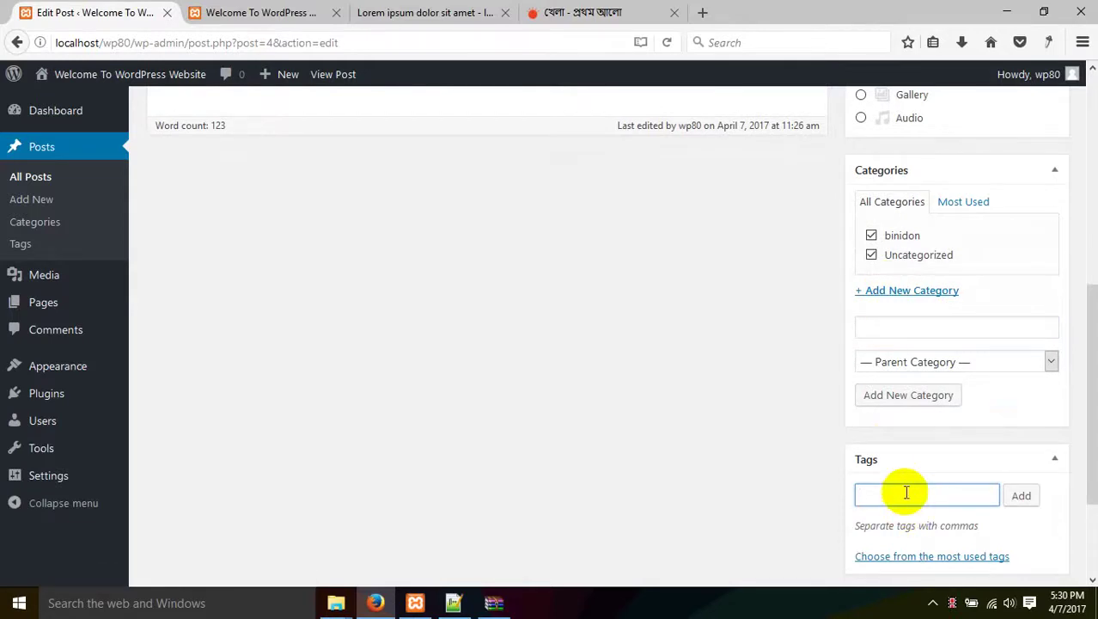
scroll(610, 387, "up", 8)
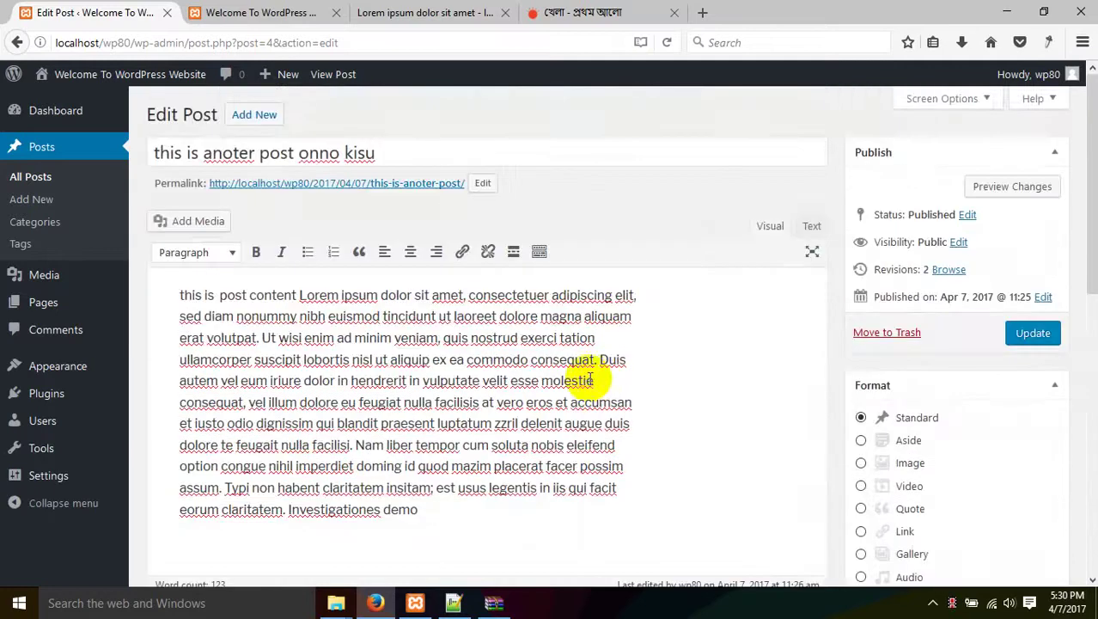
left_click(589, 8)
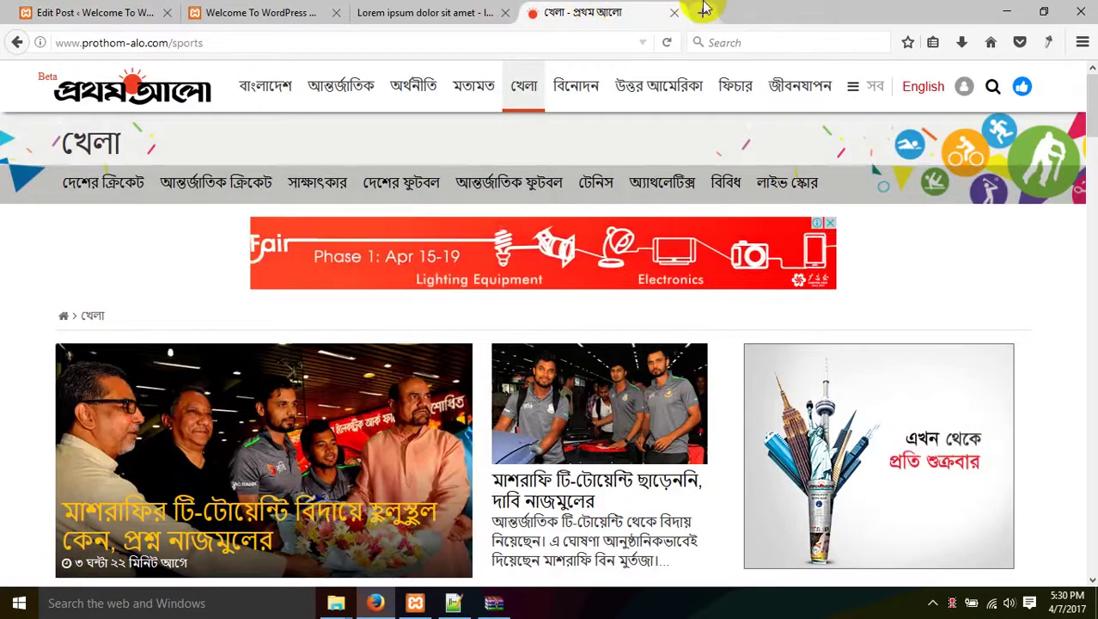
In a new tab, search Google for 'ami biye korte chai'.
left_click(700, 12)
type("google.com/")
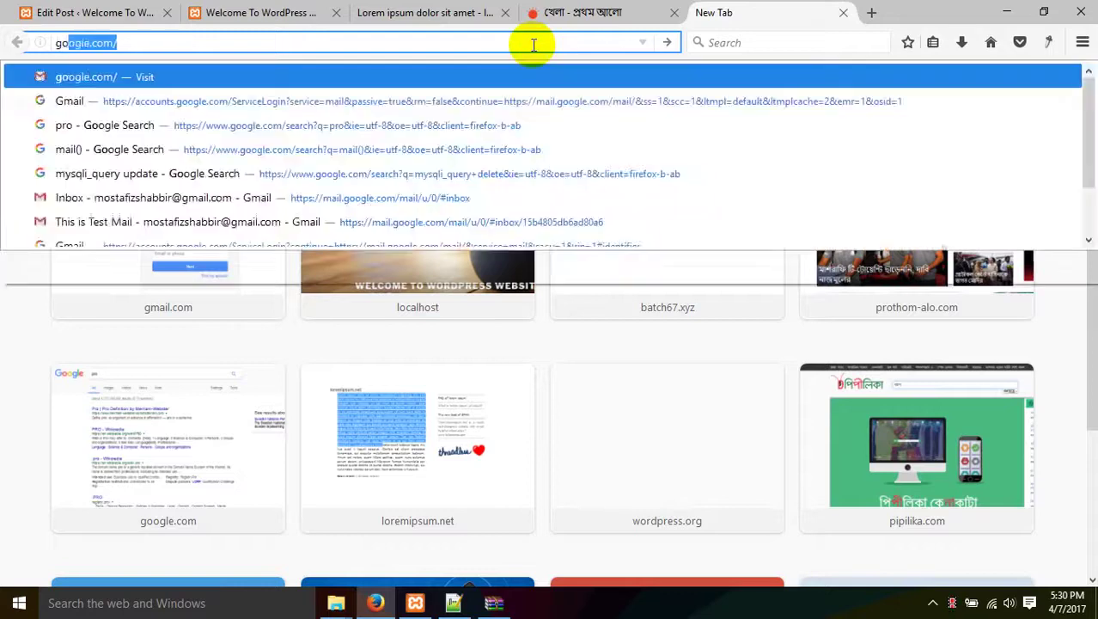
key("Return")
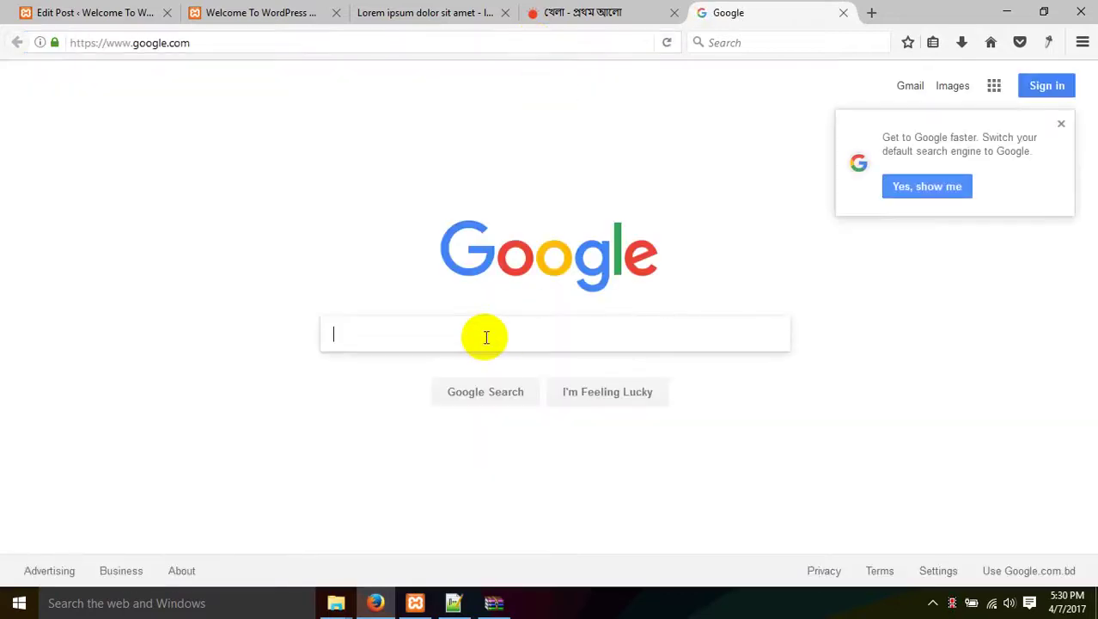
left_click(486, 336)
type("am")
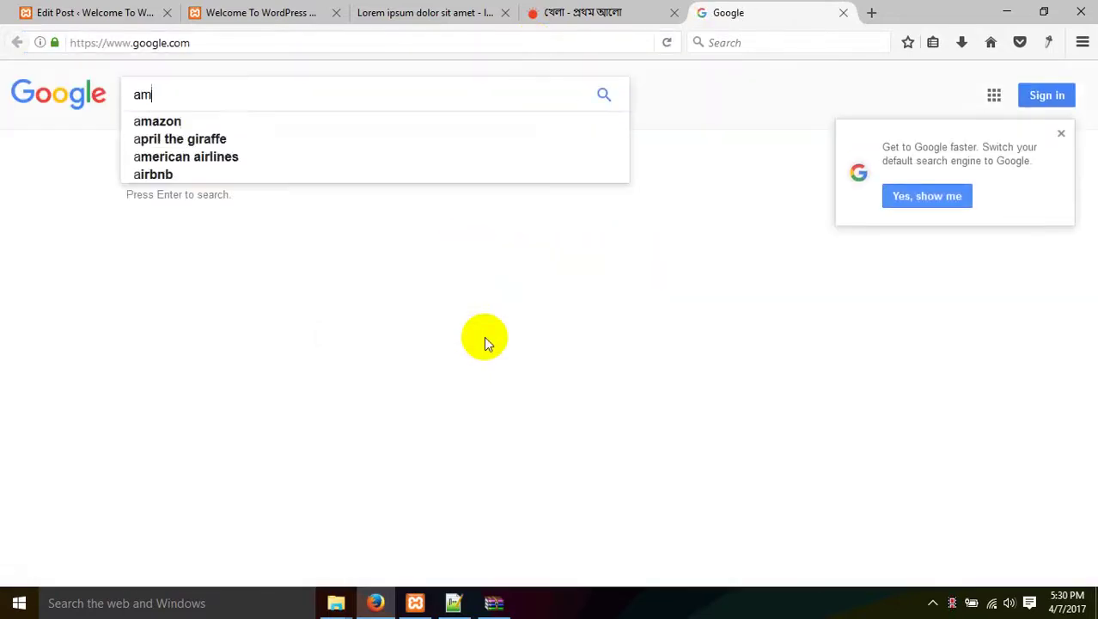
type("i biye korte chai")
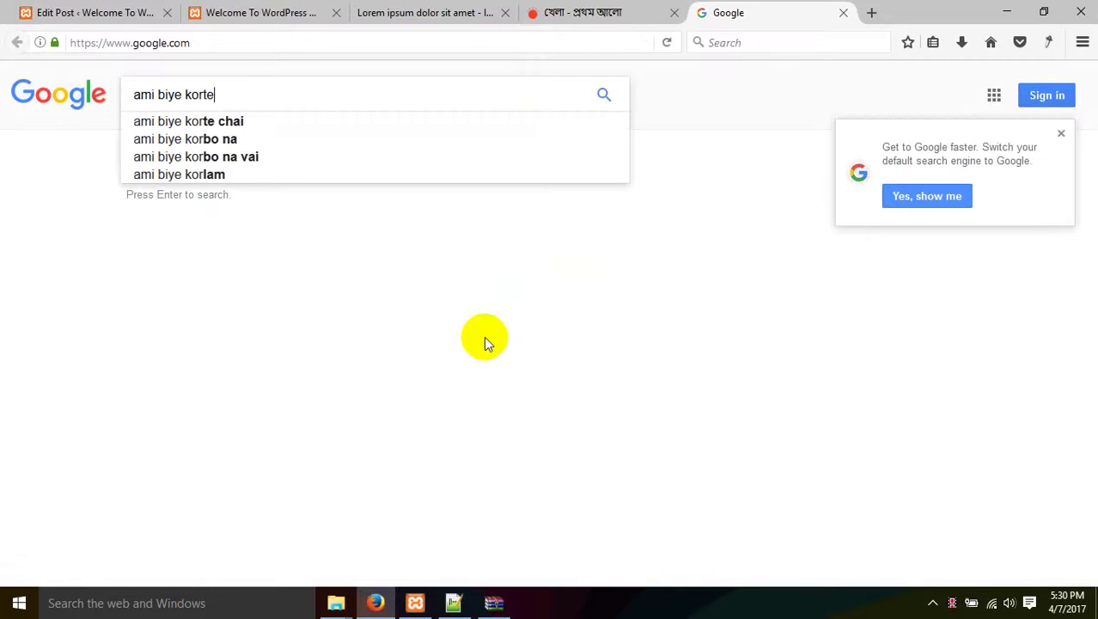
key("Return")
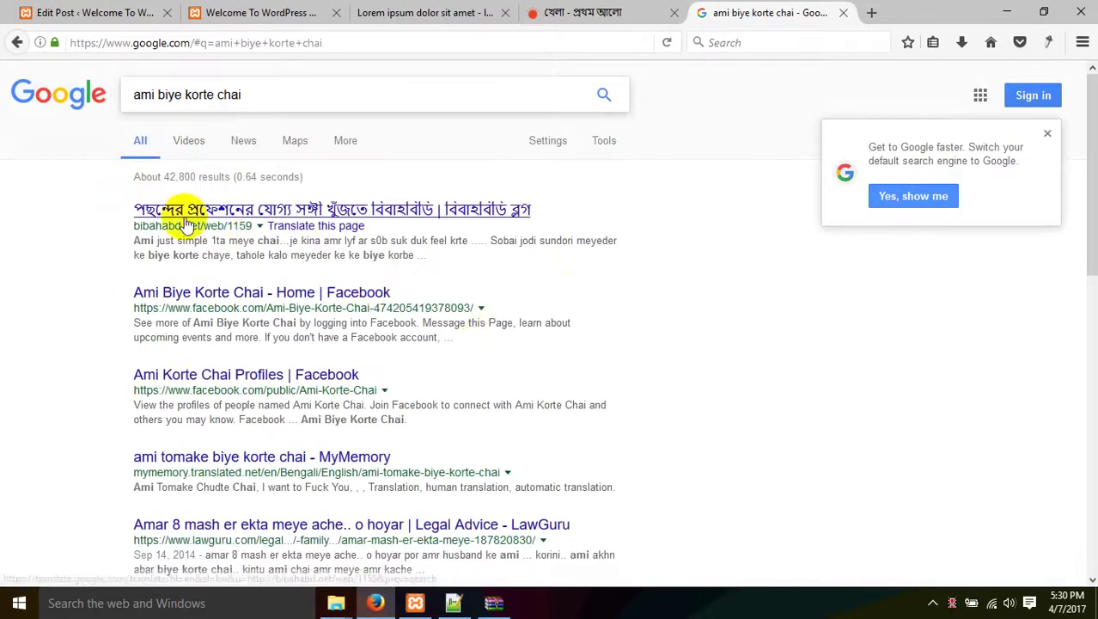
Select the first result's title and the query text, then return to WordPress.
left_click_drag(133, 216, 596, 213)
left_click(600, 213)
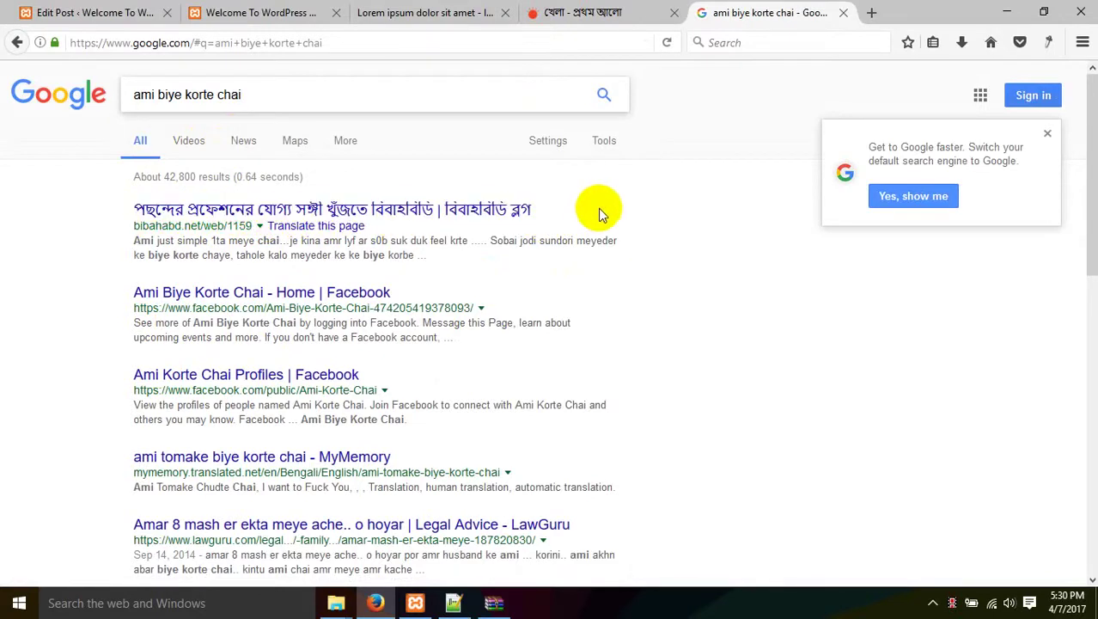
left_click_drag(306, 96, 12, 86)
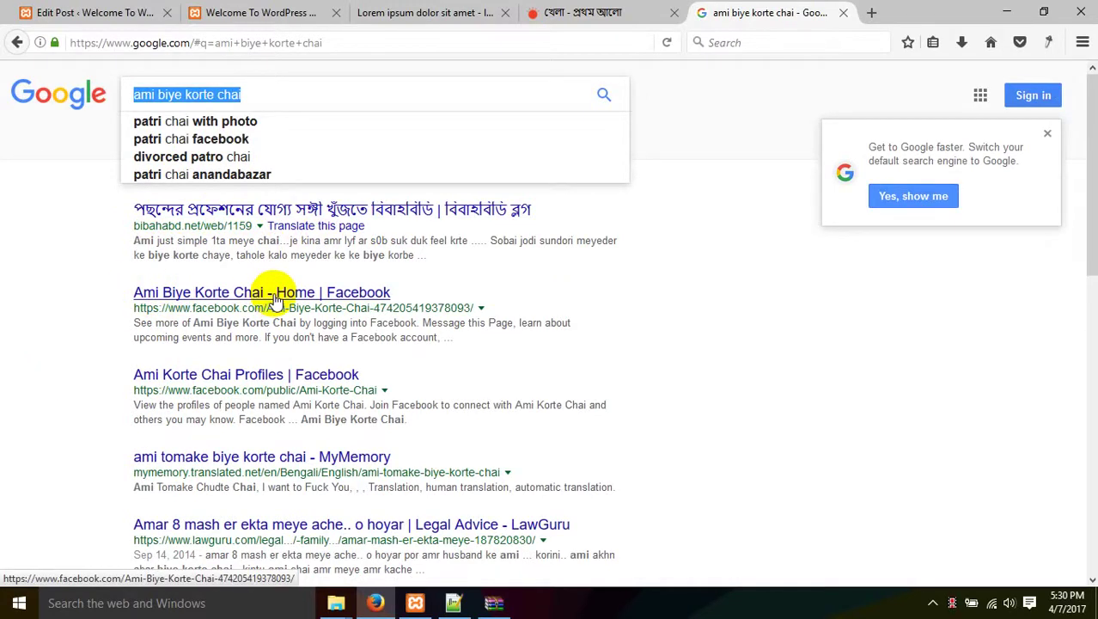
left_click(318, 12)
Return to the Edit Post tab and focus the Tags input field.
left_click(95, 10)
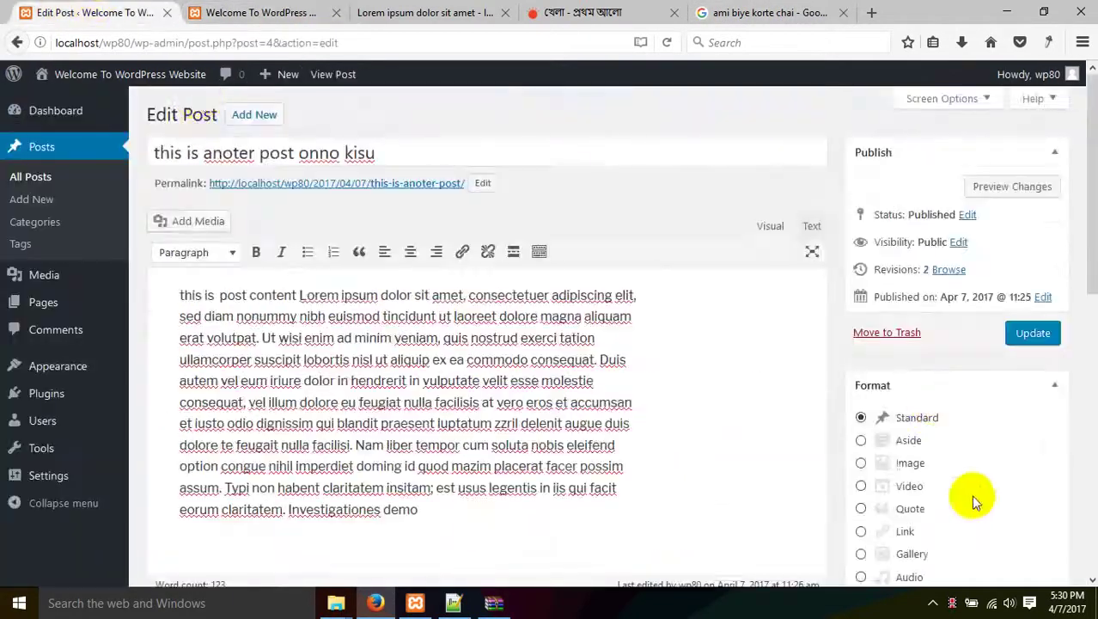
scroll(962, 494, "down", 6)
left_click(922, 408)
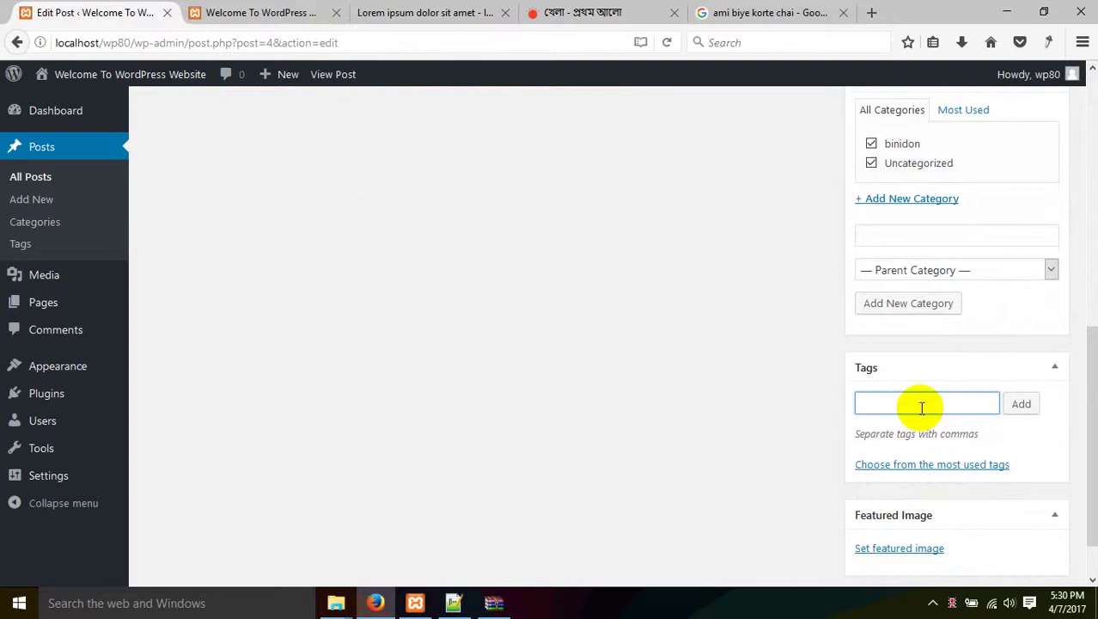
Upload khabar.jpg and set the burger photo as the post's featured image.
scroll(936, 464, "down", 2)
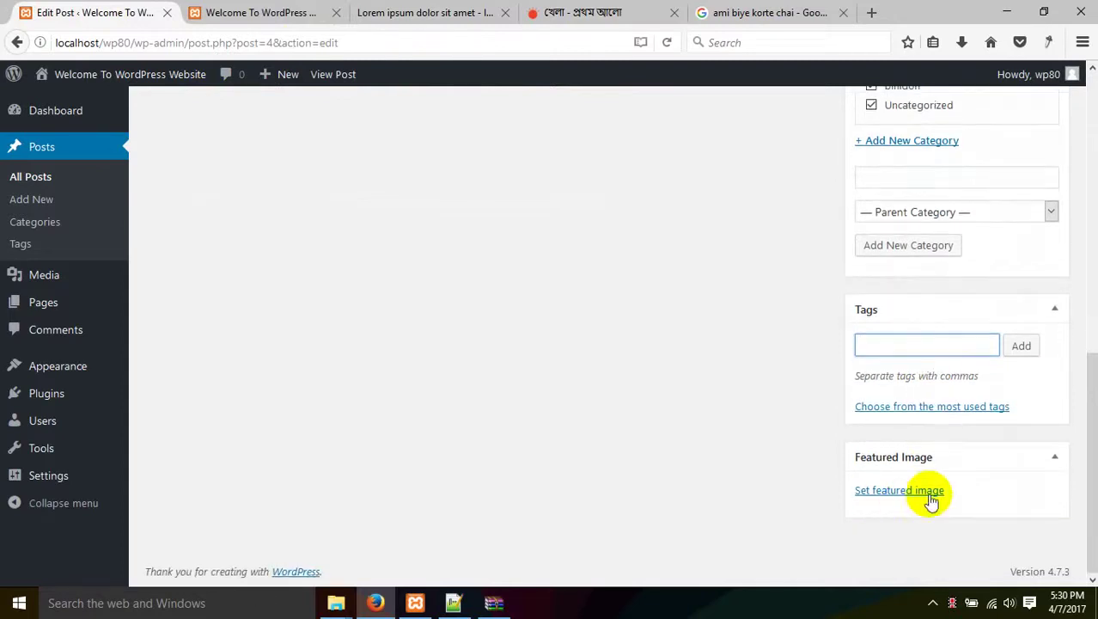
left_click(904, 490)
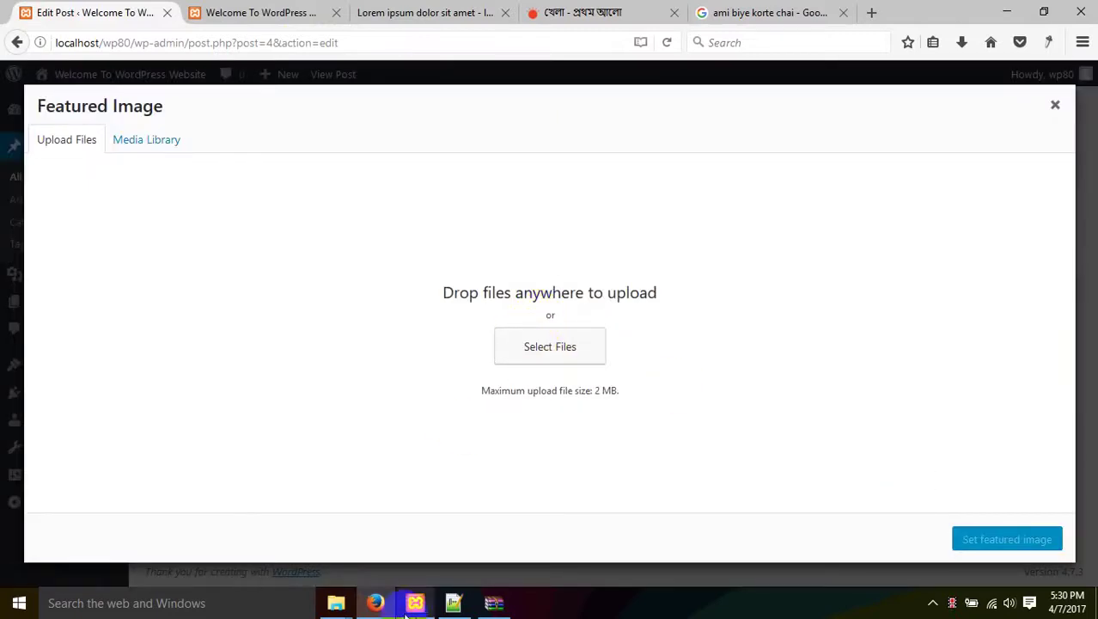
mouse_move(336, 602)
mouse_move(370, 532)
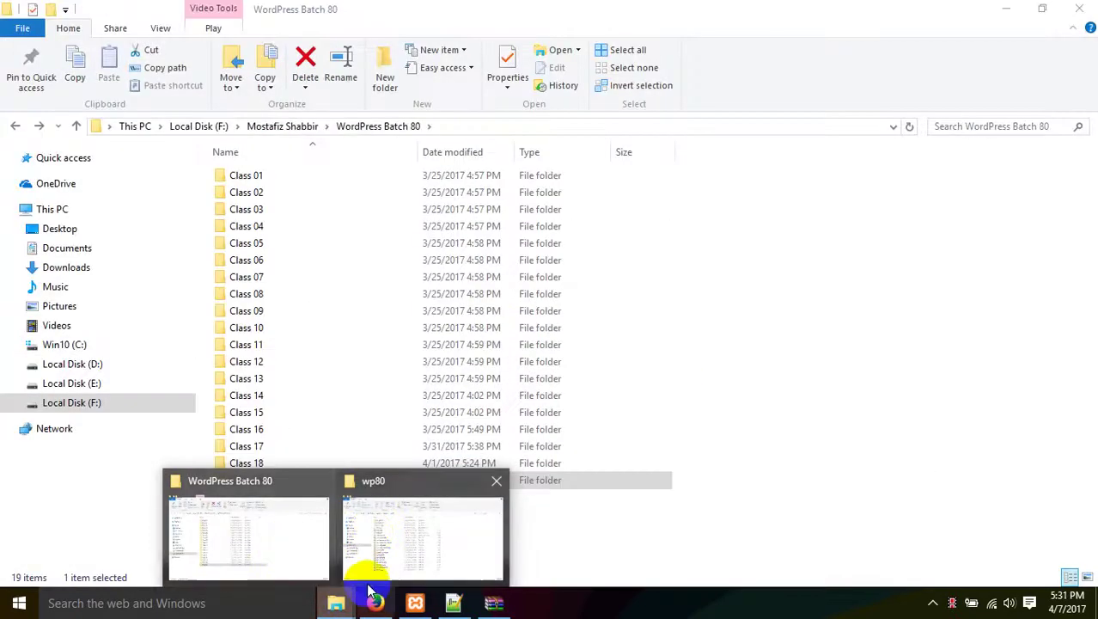
left_click(560, 345)
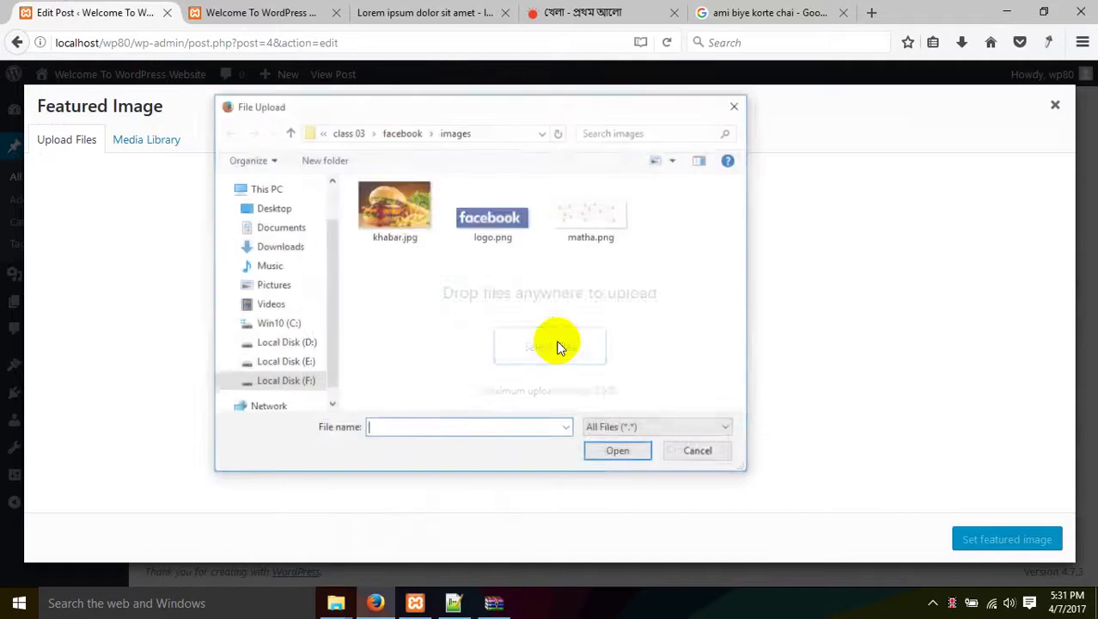
left_click(394, 210)
double_click(393, 210)
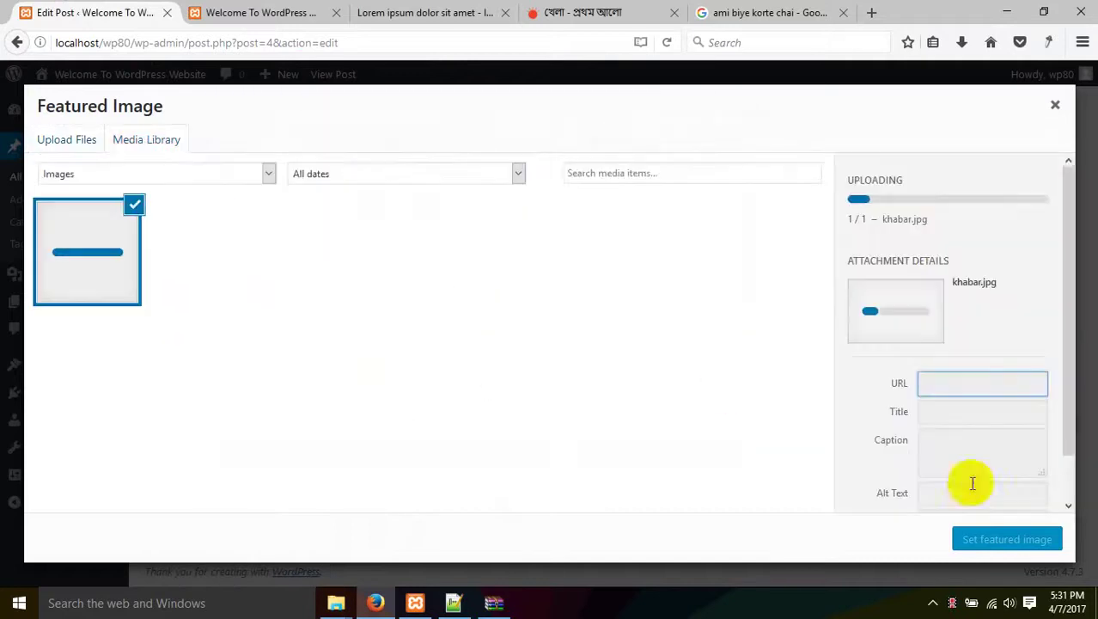
left_click(1007, 540)
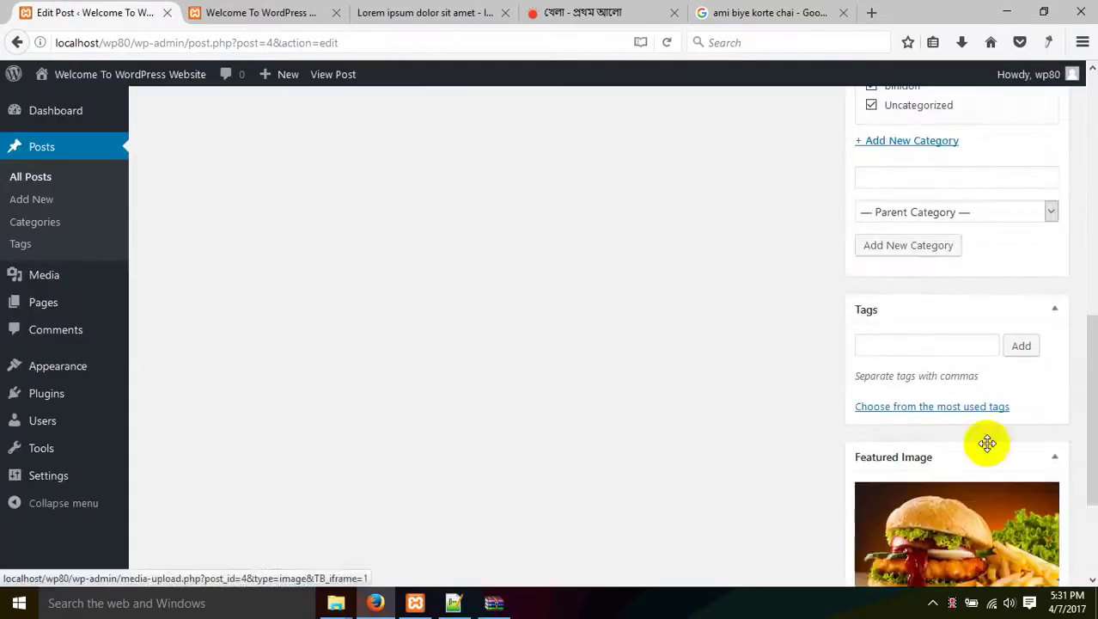
Add the tags valo, kharap, khela and papon to the post.
scroll(986, 442, "down", 2)
scroll(985, 447, "up", 5)
scroll(988, 430, "up", 5)
scroll(957, 441, "down", 5)
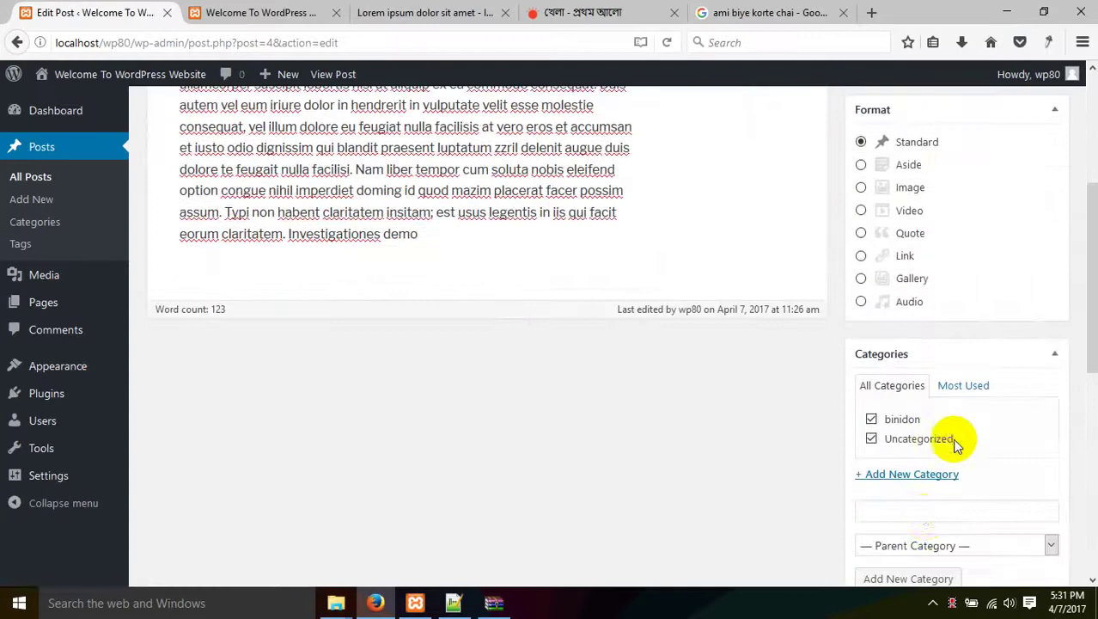
scroll(917, 521, "down", 4)
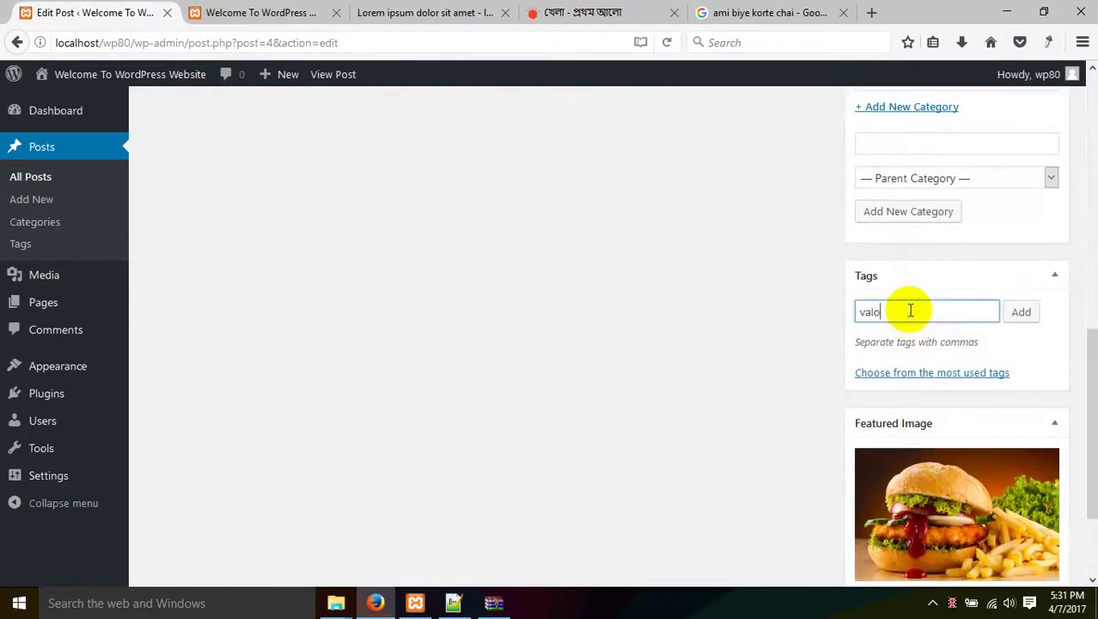
key("Return")
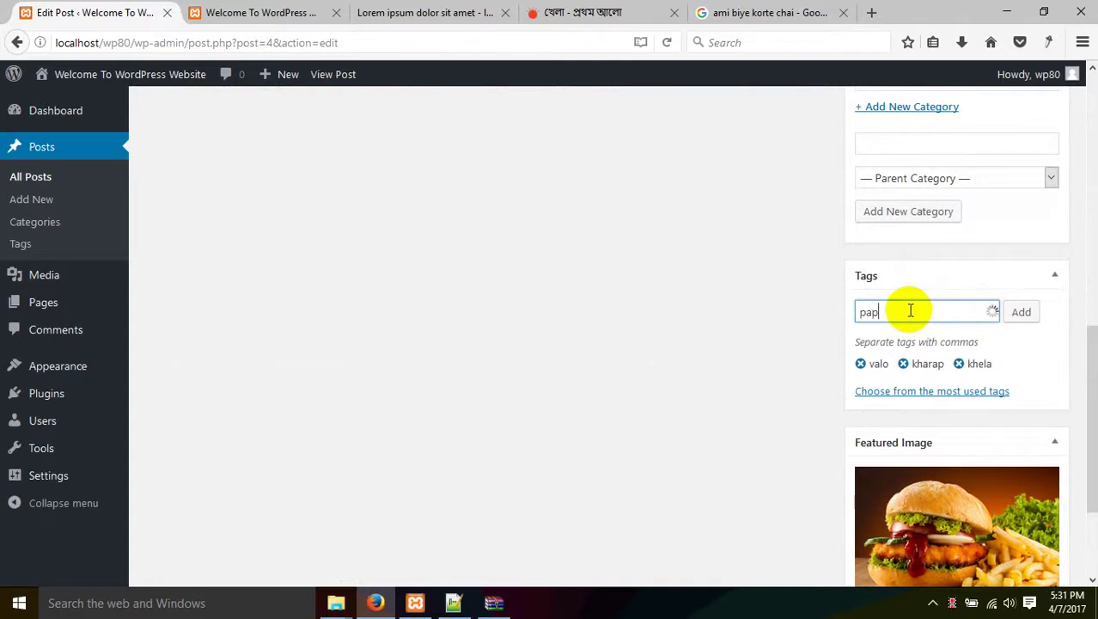
key("Return")
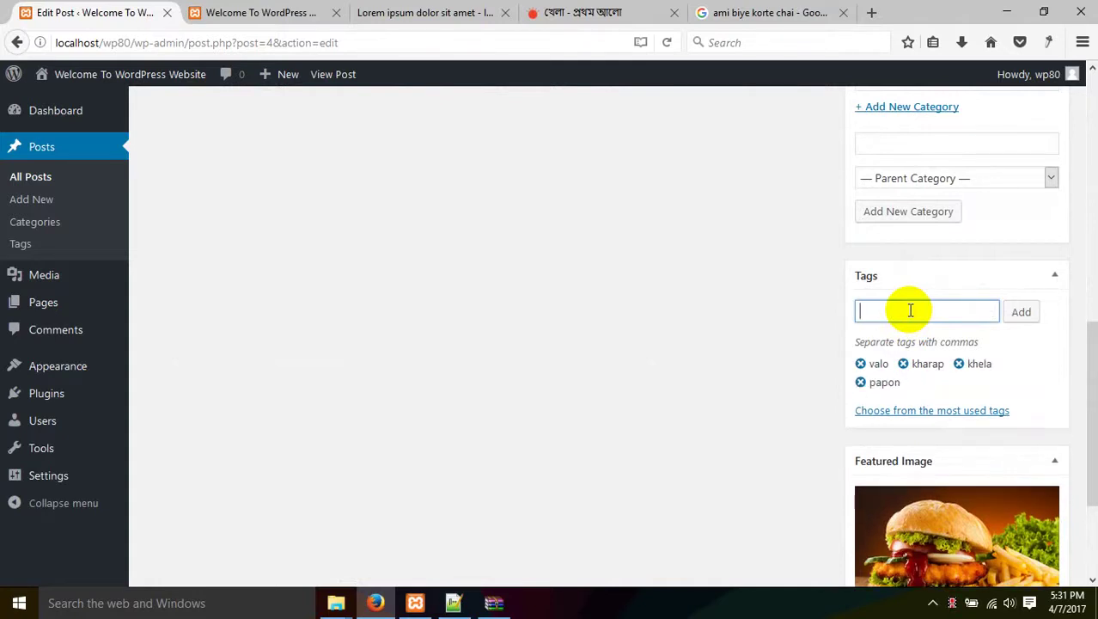
scroll(928, 344, "down", 2)
scroll(921, 468, "up", 10)
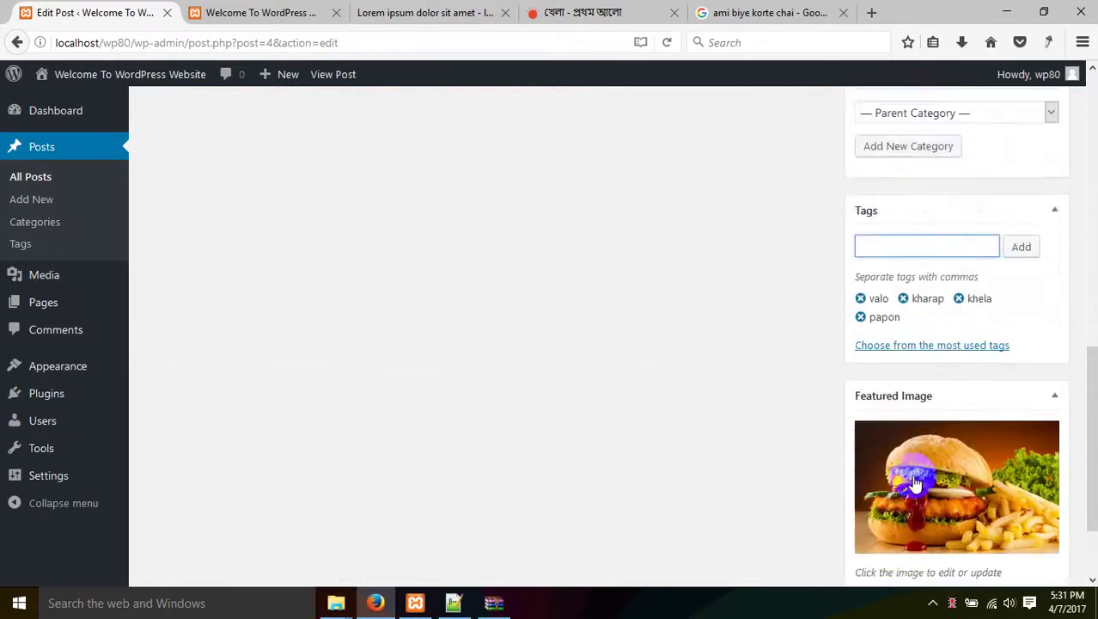
Update the post and reload the live site to see the change.
left_click(1029, 254)
left_click(257, 12)
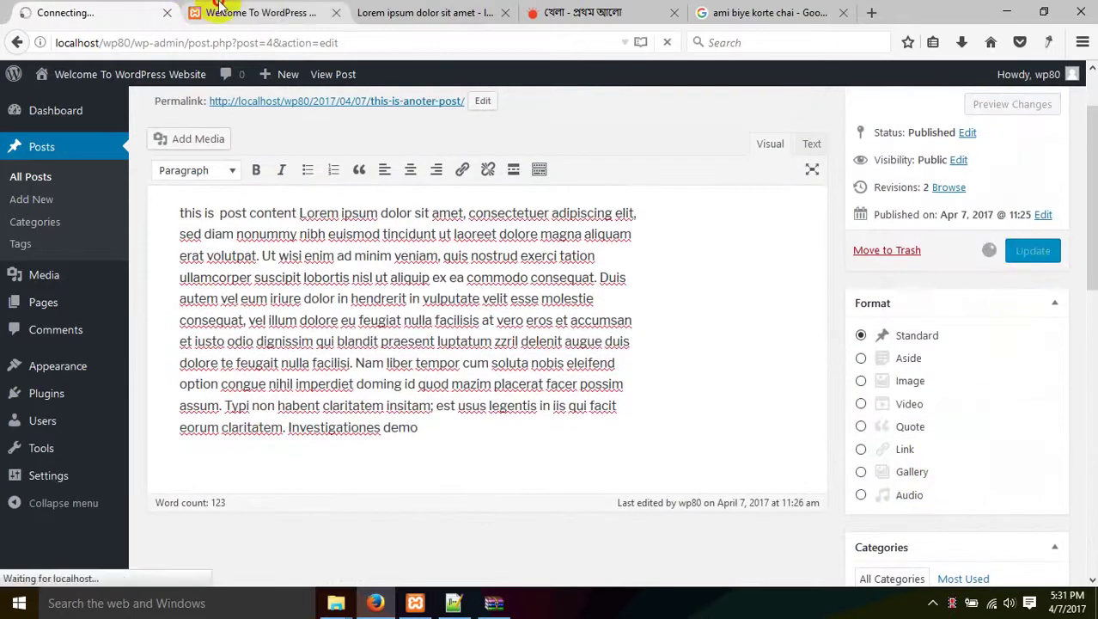
right_click(211, 250)
left_click(300, 264)
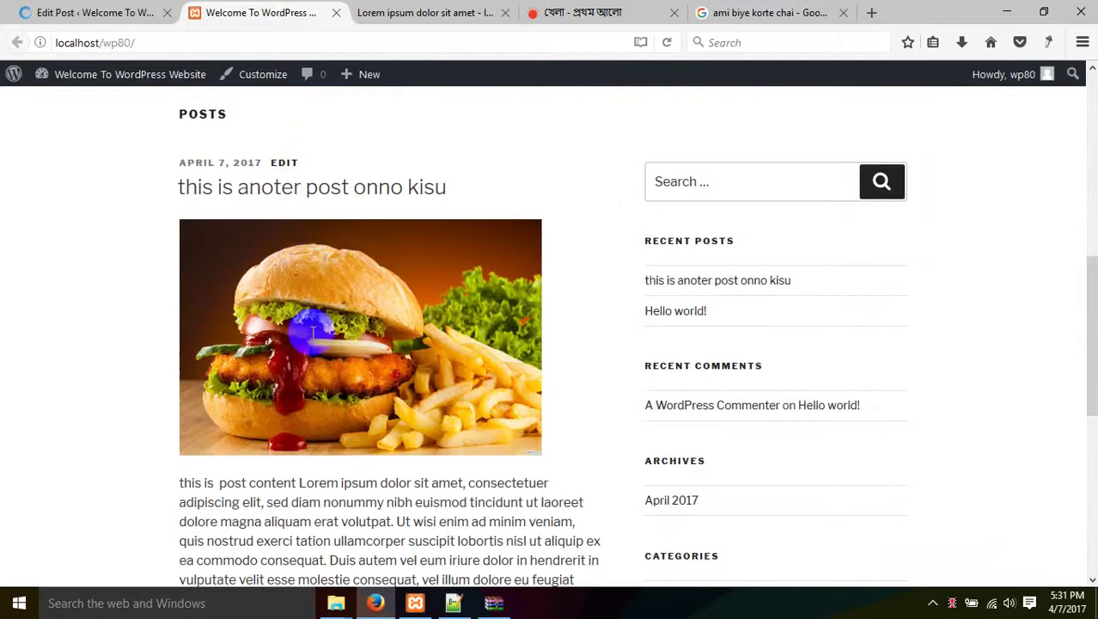
scroll(306, 336, "down", 5)
key("F5")
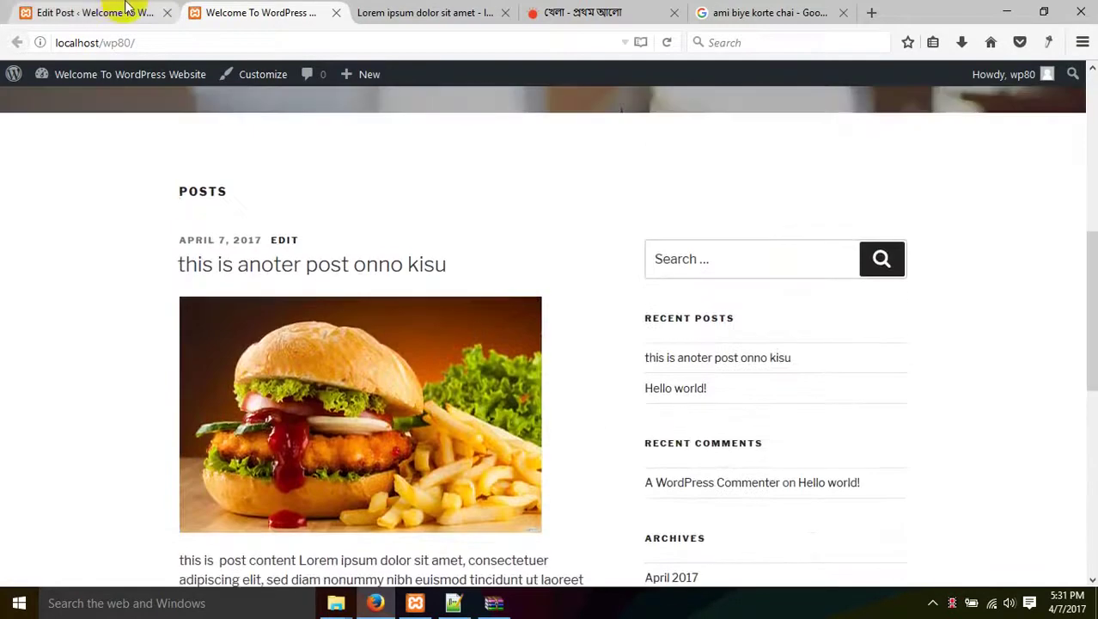
Remove the papon tag, update the post again, and reload the live site.
key("ctrl+shift+Tab")
scroll(859, 362, "down", 10)
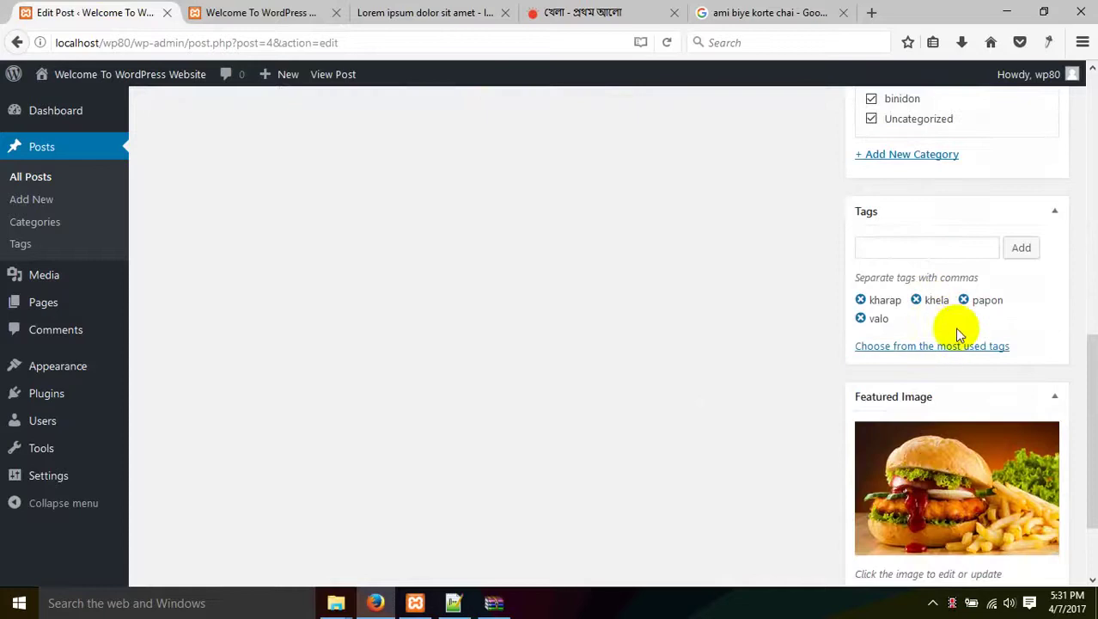
left_click(965, 300)
scroll(967, 303, "up", 10)
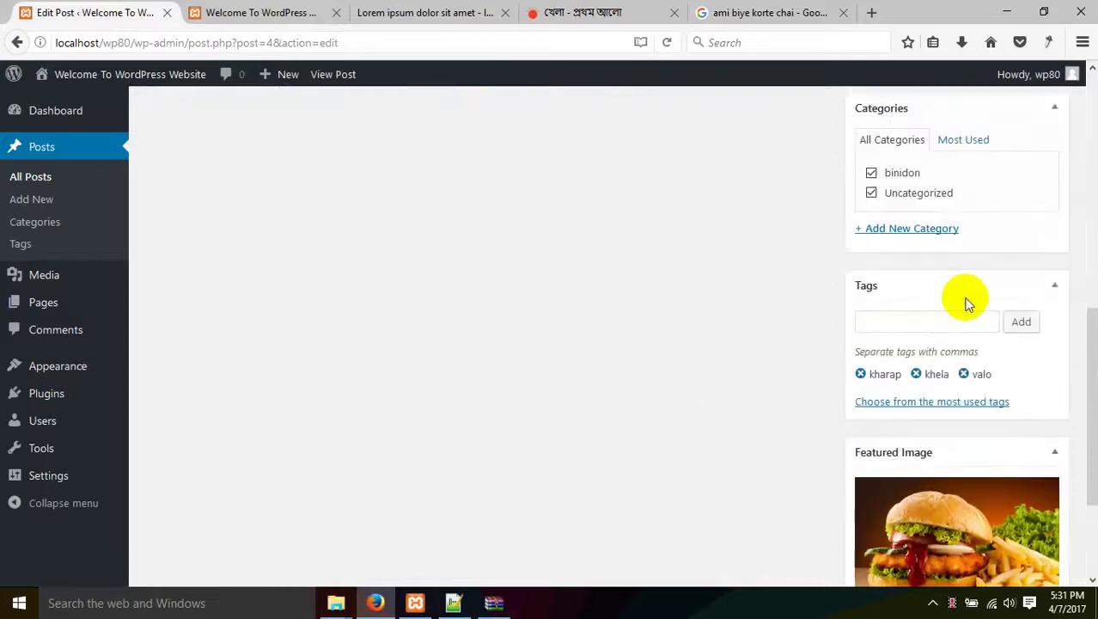
left_click(1031, 379)
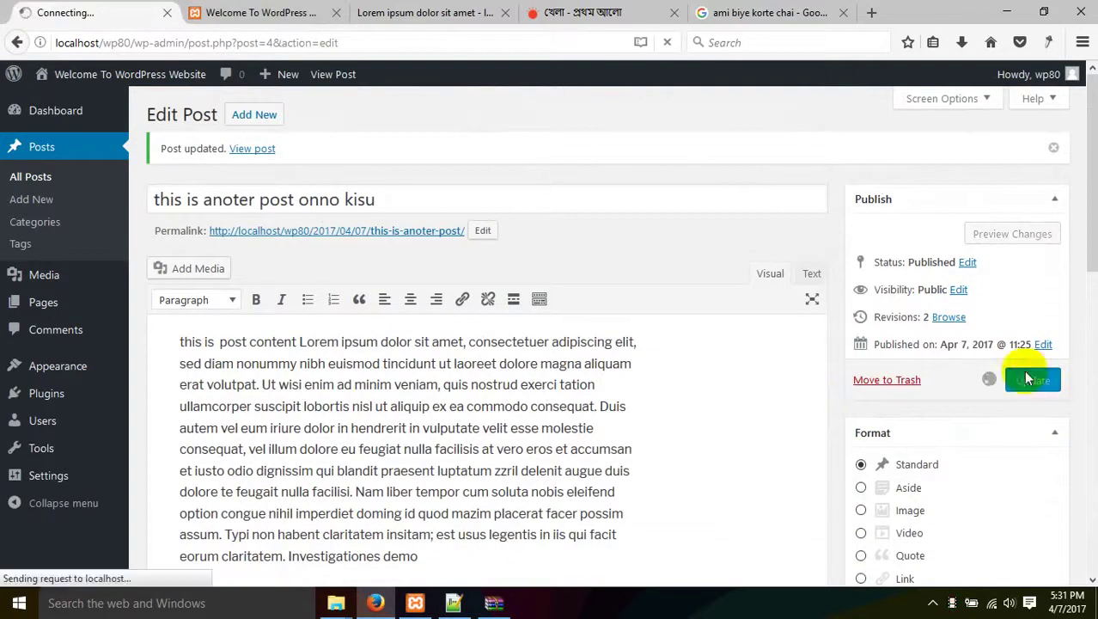
left_click(275, 12)
right_click(40, 277)
left_click(136, 294)
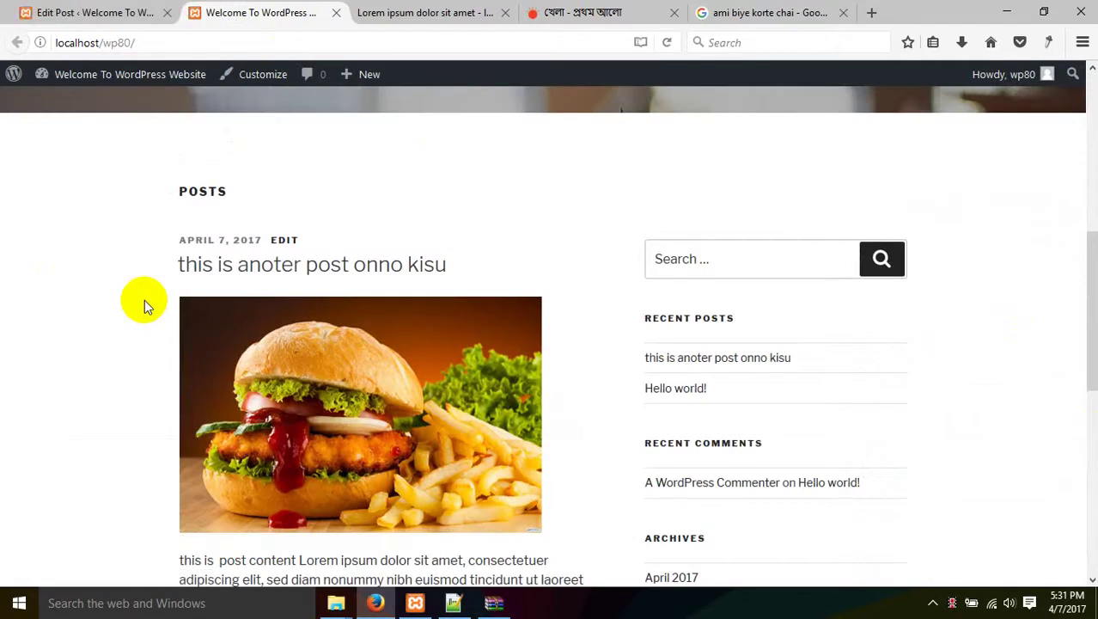
scroll(144, 299, "down", 10)
scroll(144, 299, "up", 15)
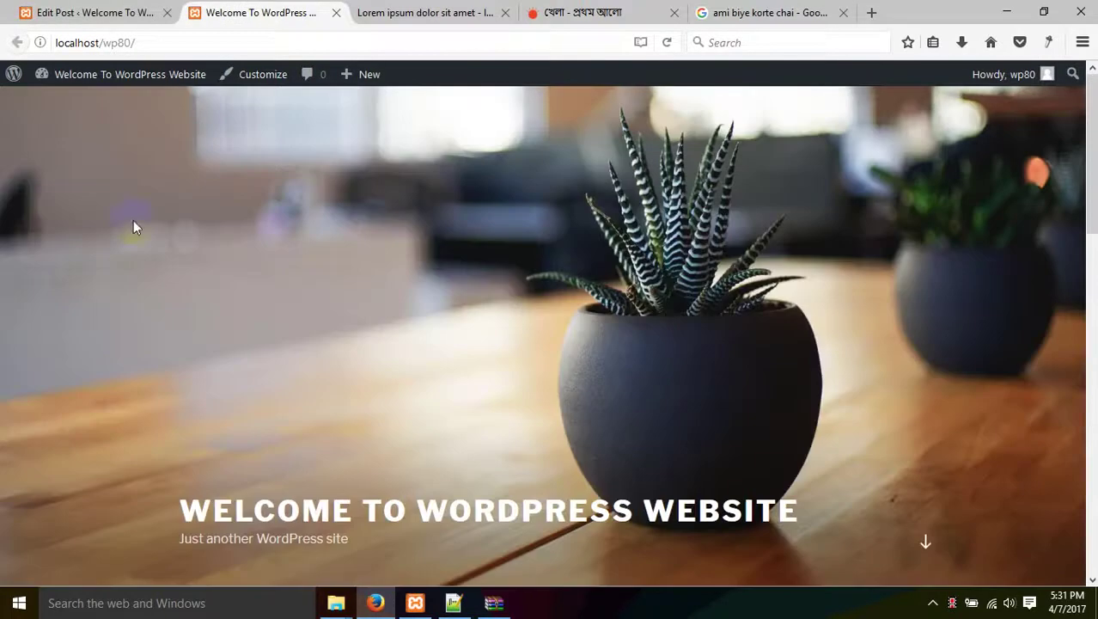
left_click(47, 12)
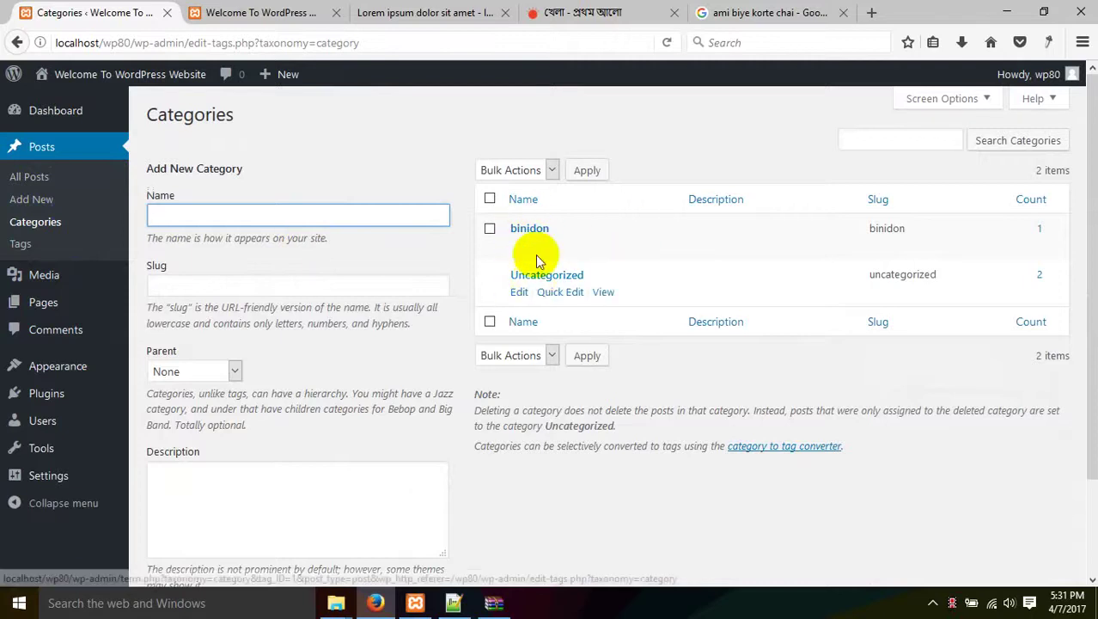
Open Posts > Tags and view the posts tagged kharap.
scroll(578, 258, "down", 2)
mouse_move(559, 147)
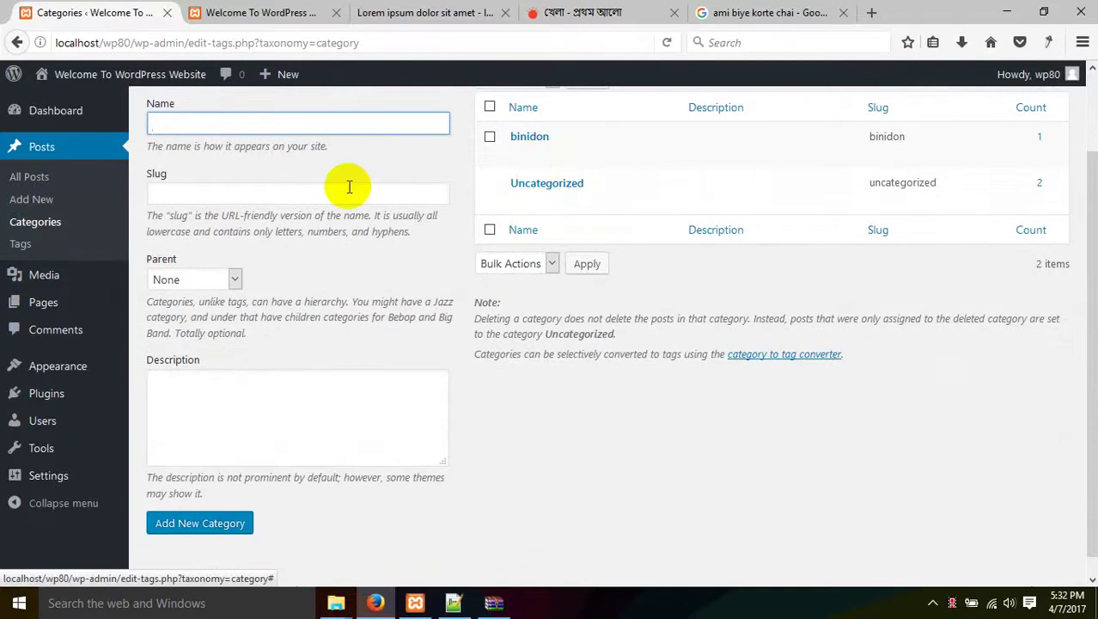
left_click(21, 244)
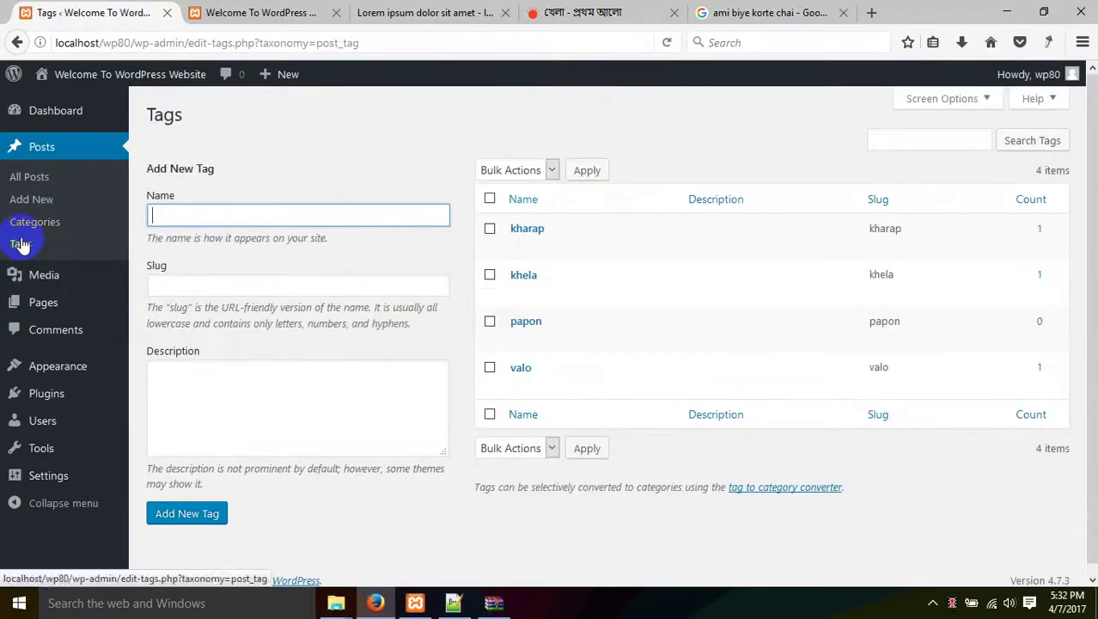
mouse_move(552, 368)
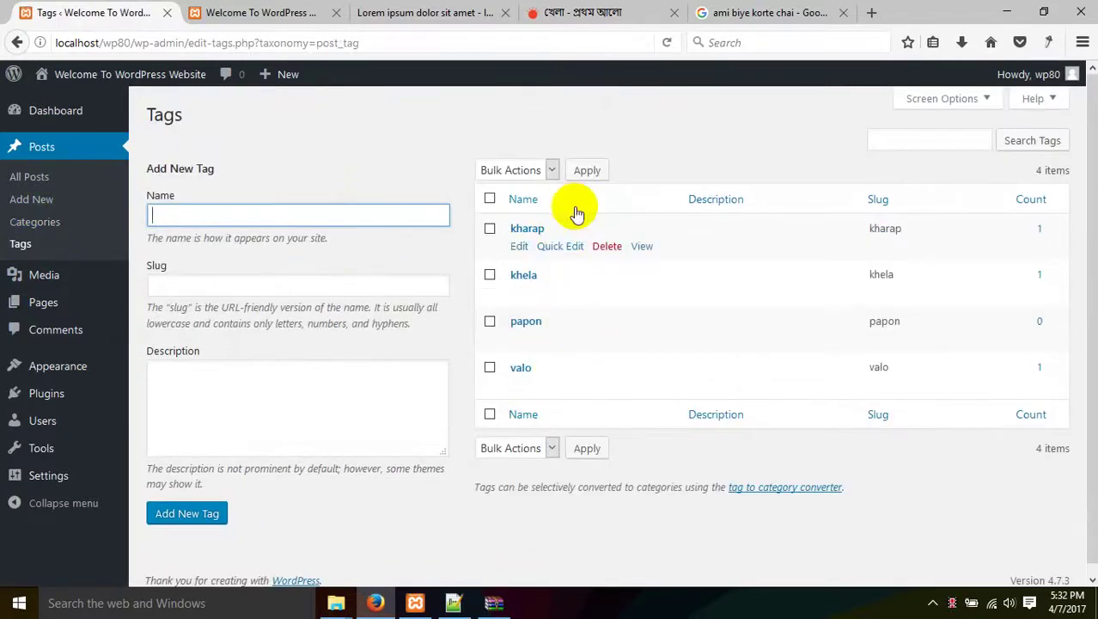
mouse_move(574, 282)
mouse_move(543, 324)
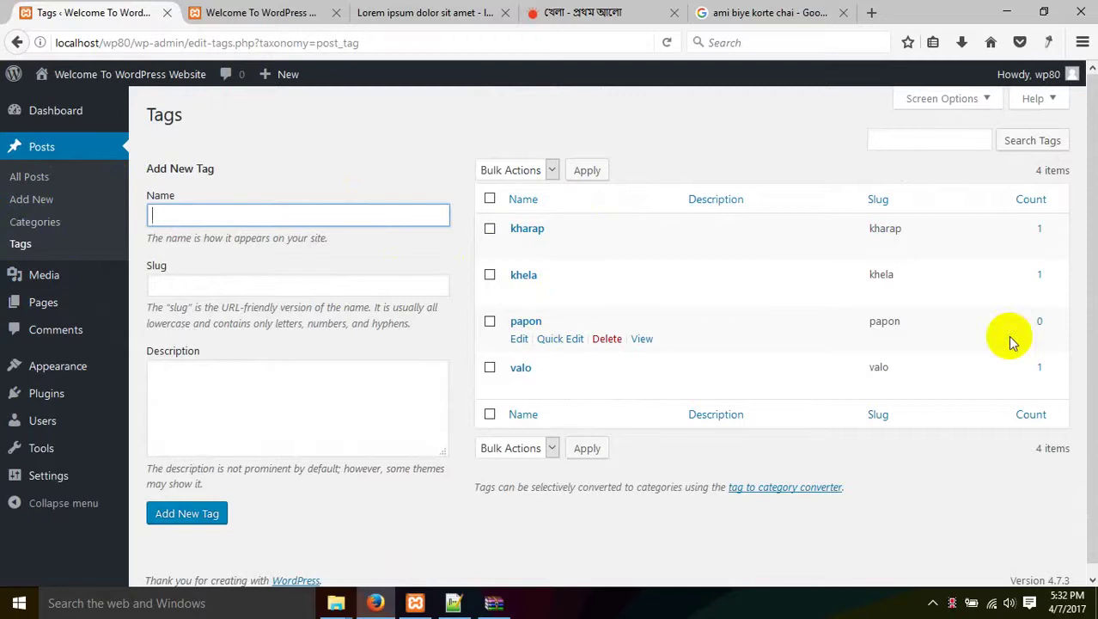
left_click(1042, 230)
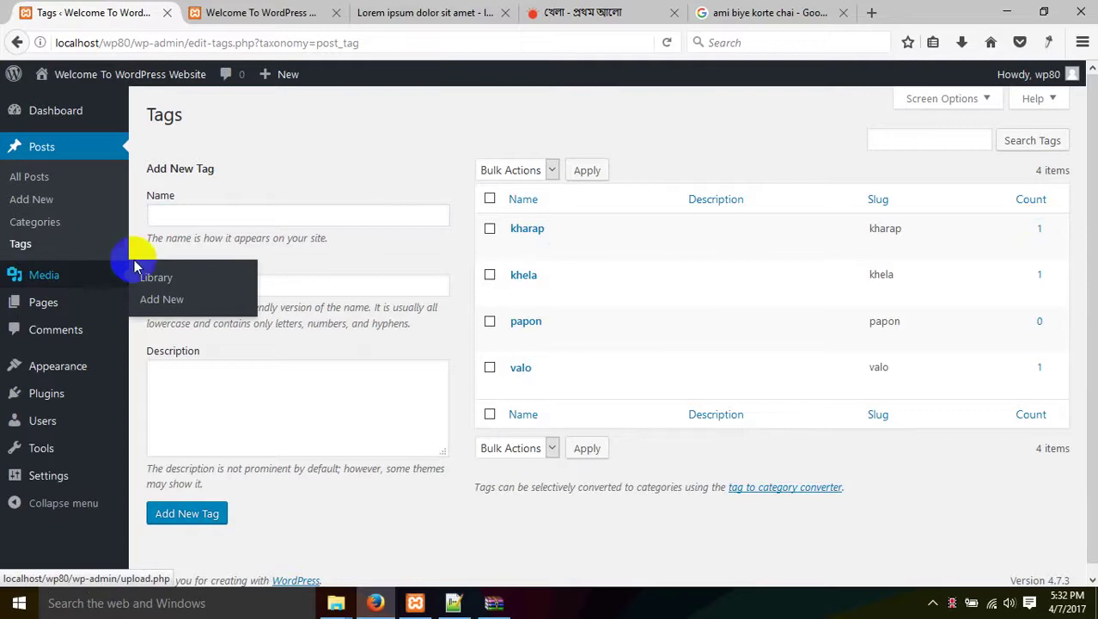
Open the Media Library, try list view, return to grid view, and keep All media items shown.
left_click(61, 277)
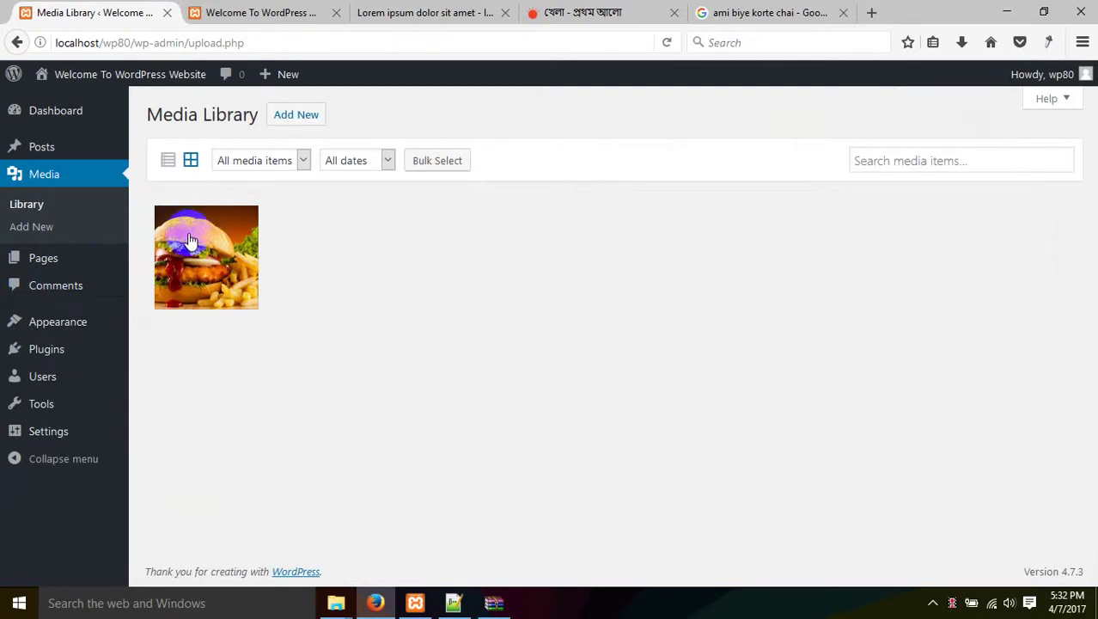
left_click(169, 161)
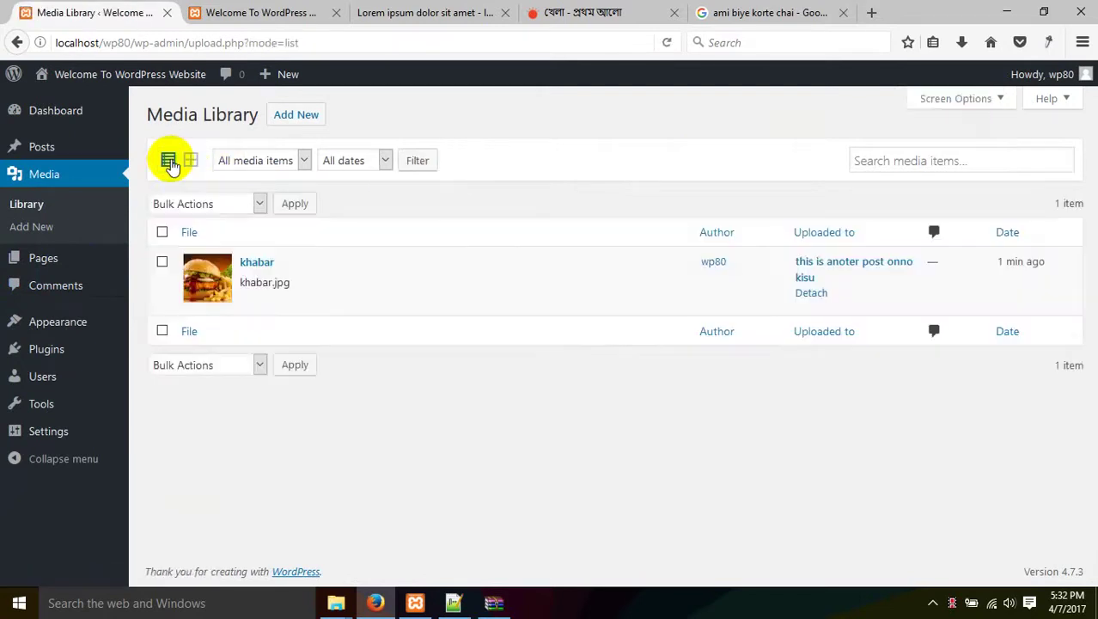
left_click(189, 159)
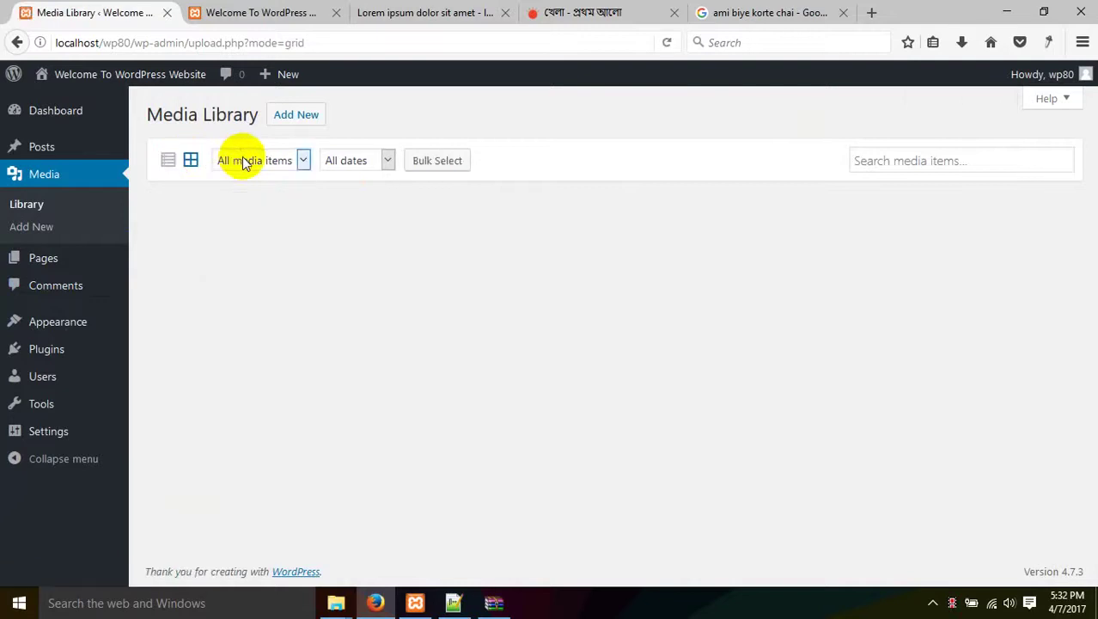
left_click(243, 161)
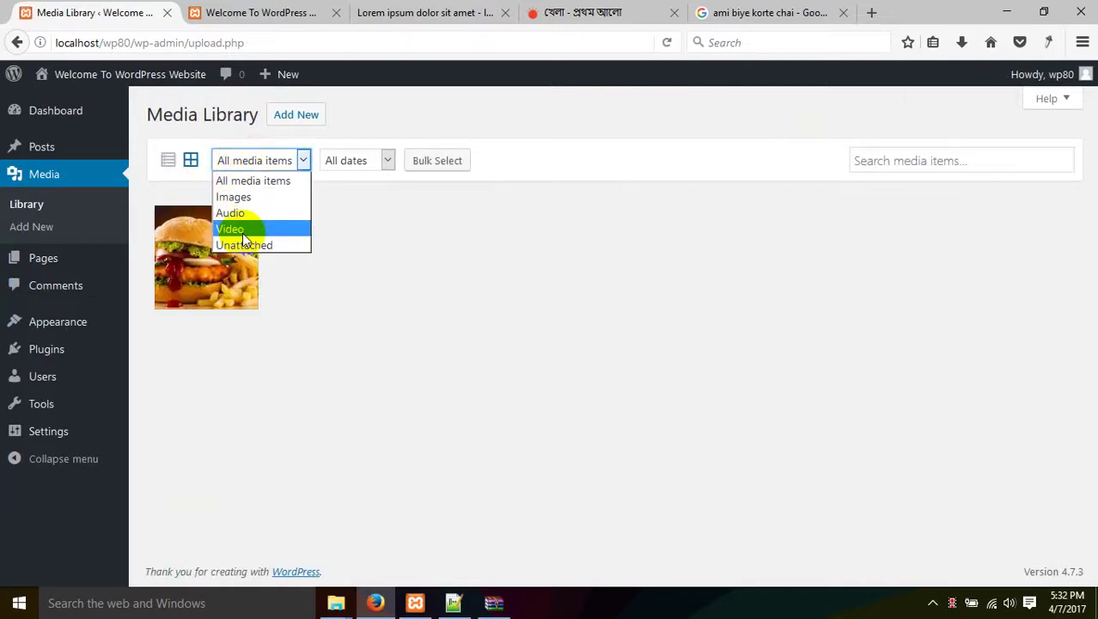
left_click(271, 181)
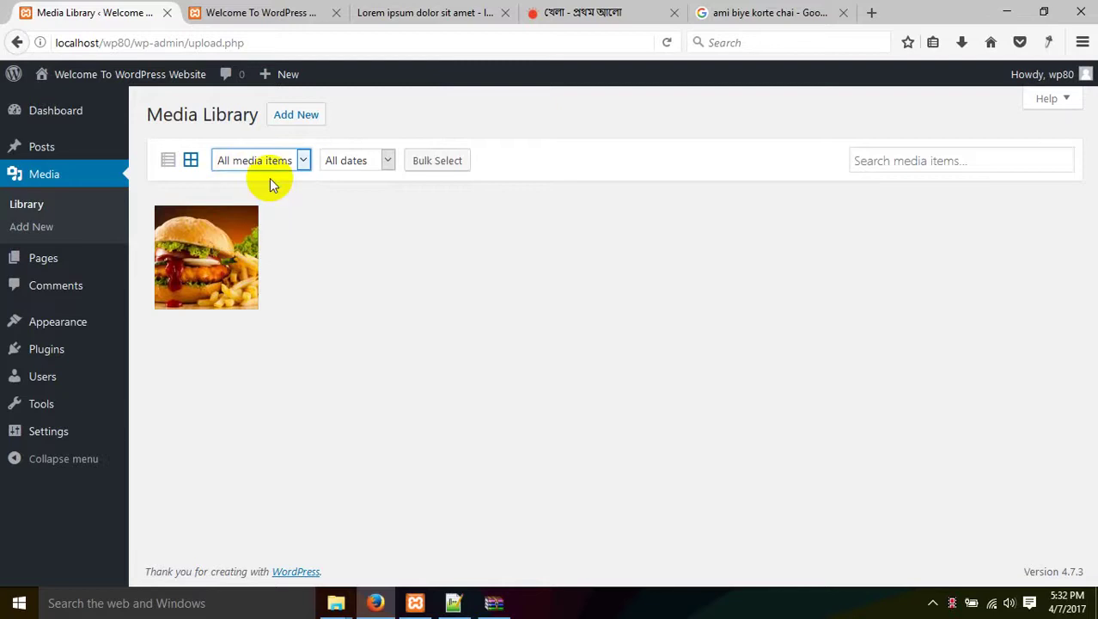
Upload babu2.jpg from the facebook > dhaka > uttara folder into the Media Library.
left_click(29, 226)
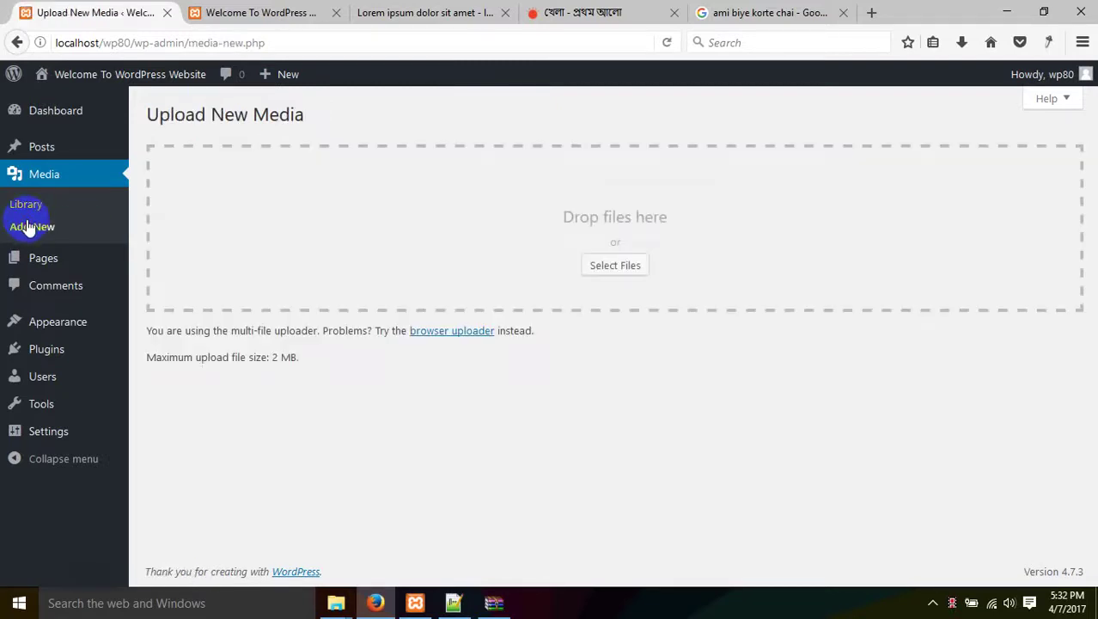
left_click(618, 264)
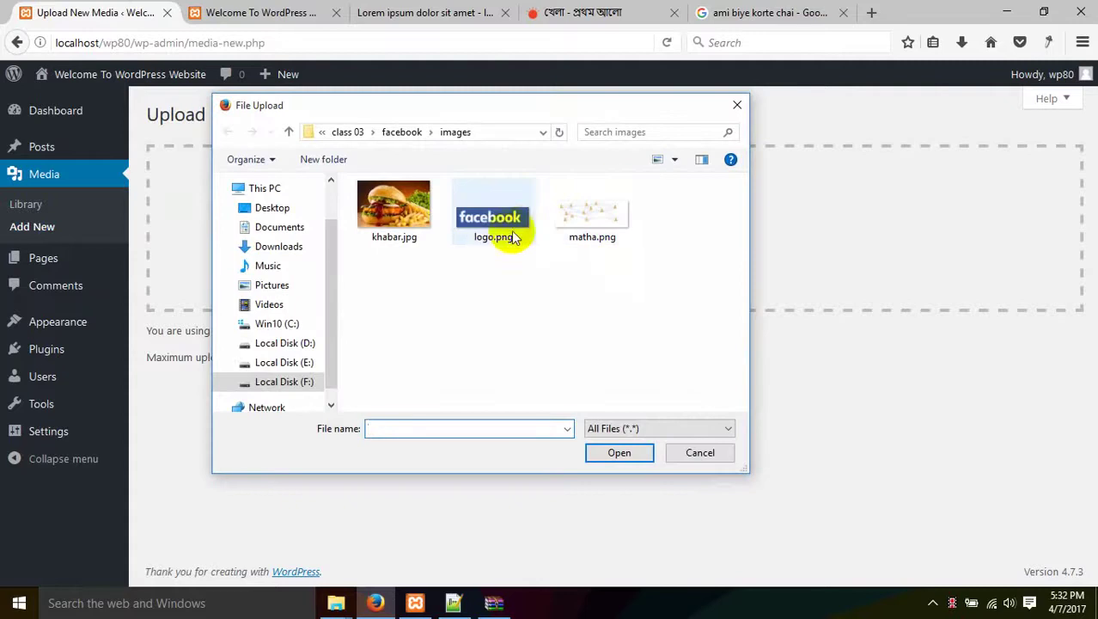
left_click(354, 133)
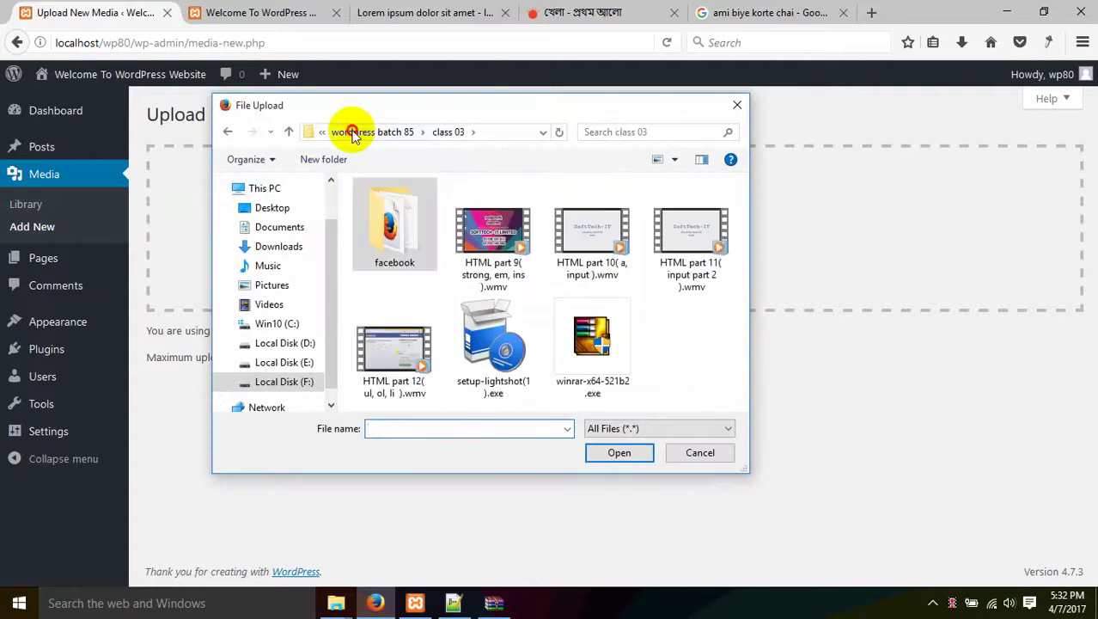
left_click(351, 131)
double_click(391, 225)
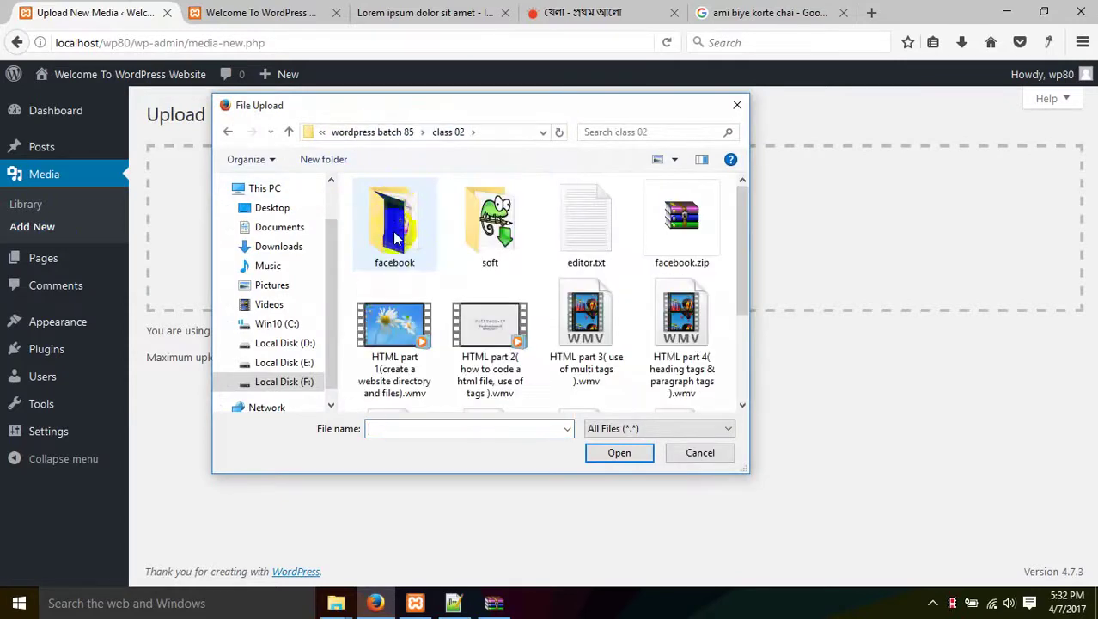
double_click(429, 212)
left_click(402, 208)
double_click(395, 207)
double_click(395, 207)
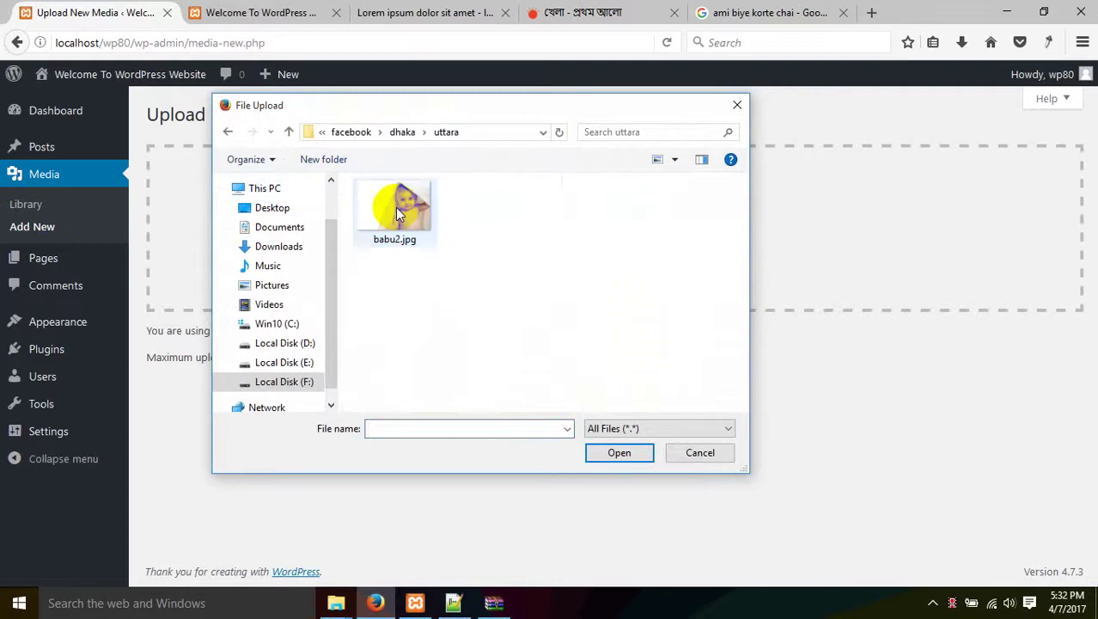
double_click(396, 207)
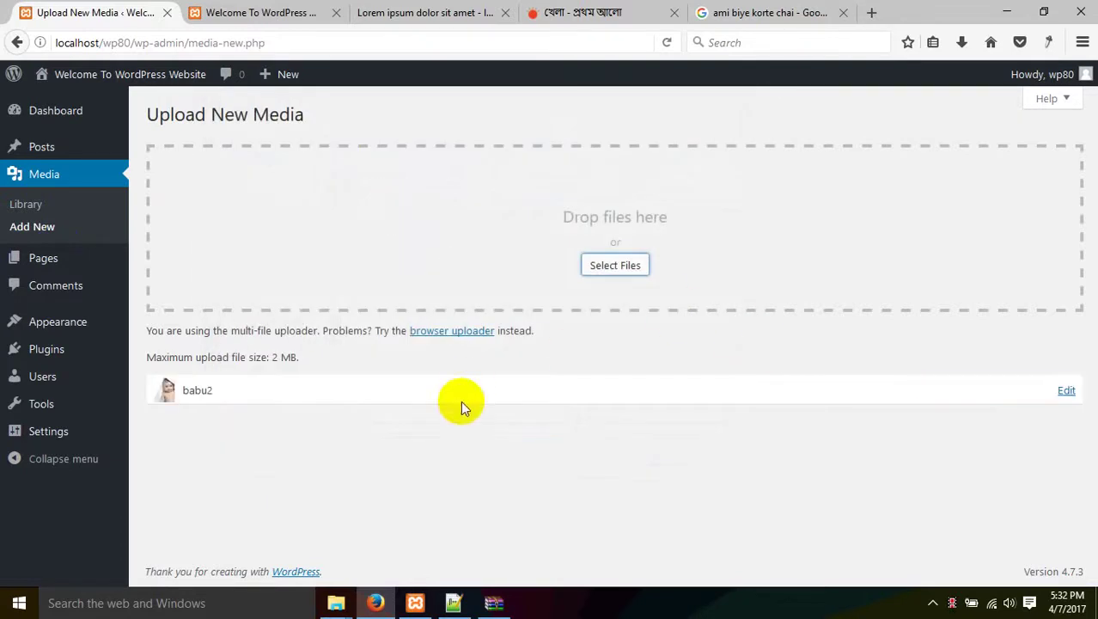
left_click(30, 209)
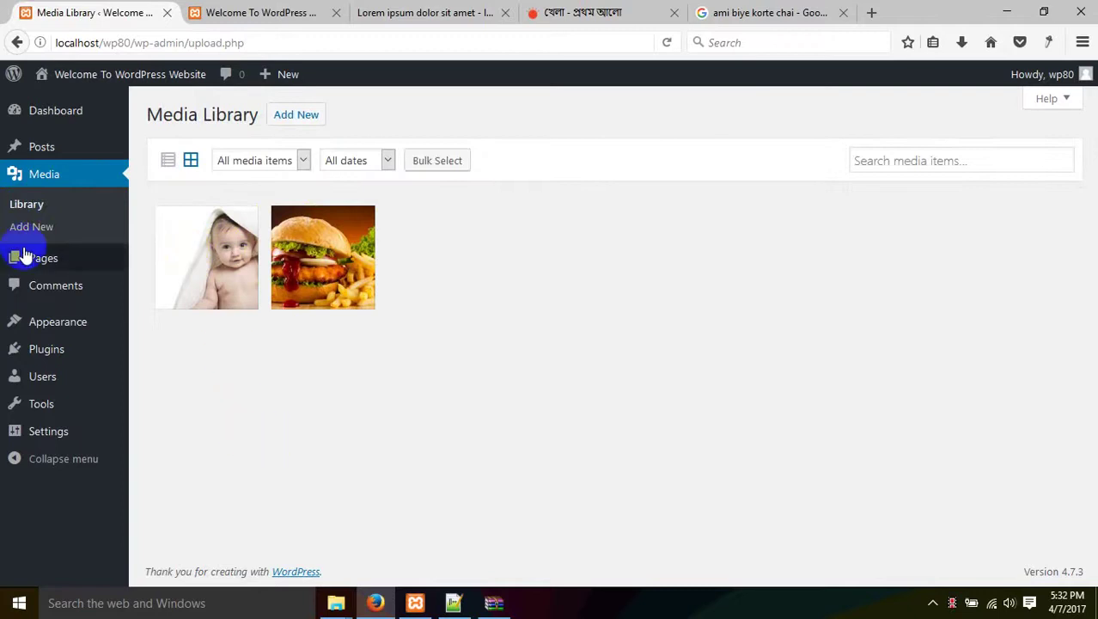
left_click(67, 262)
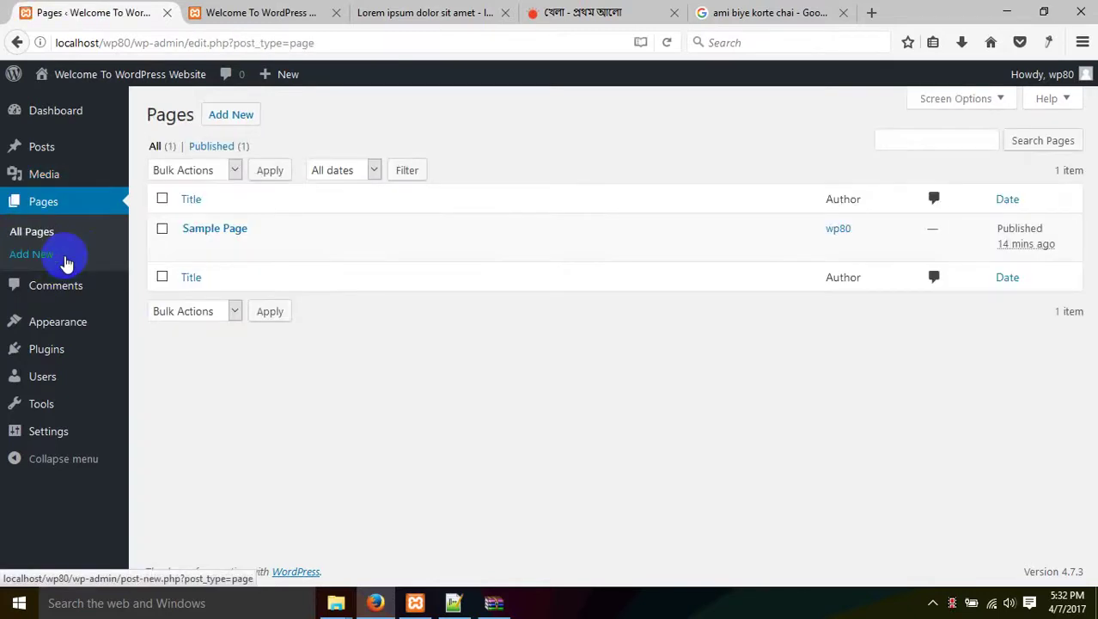
Look over the All Pages list, which holds only the published Sample Page.
mouse_move(184, 238)
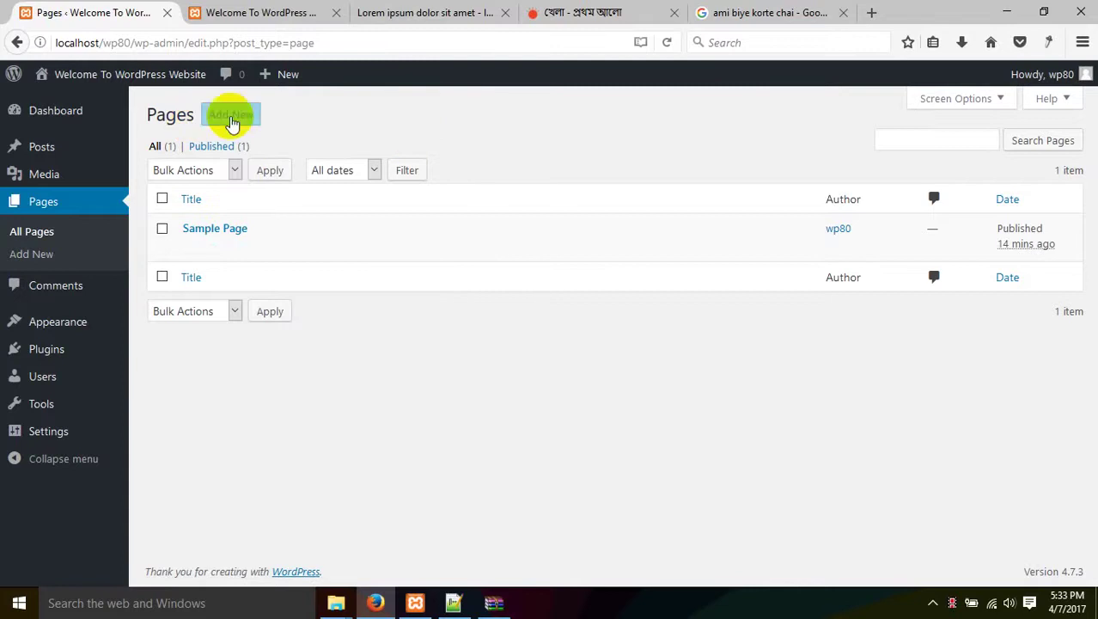
Create and publish a new page titled 'Home', view it, then return to its editor.
left_click(230, 119)
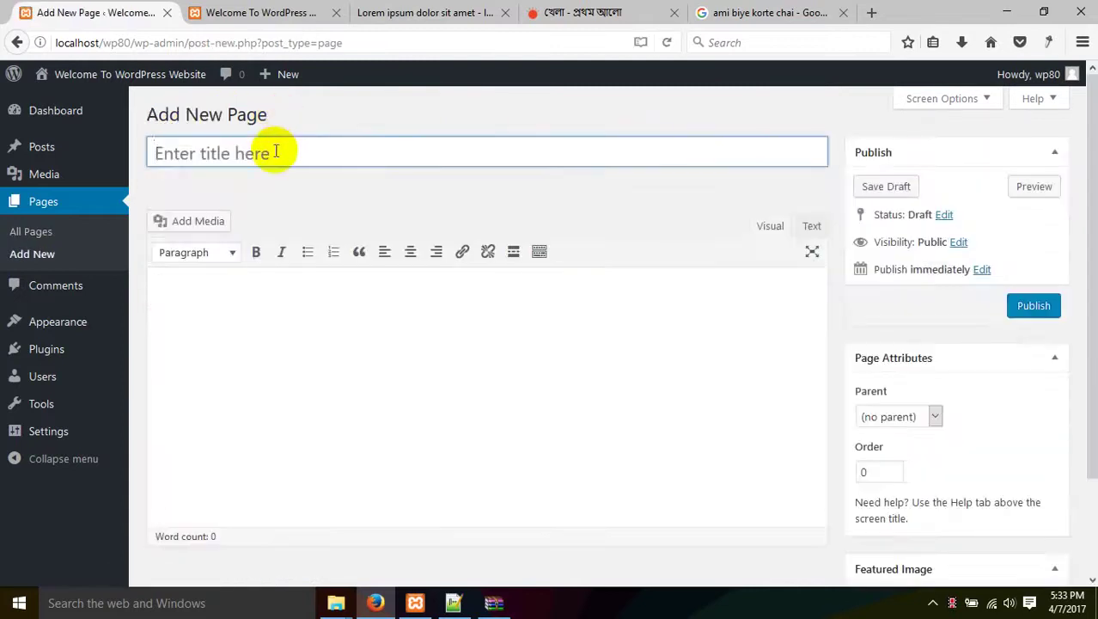
left_click(275, 152)
scroll(817, 507, "down", 2)
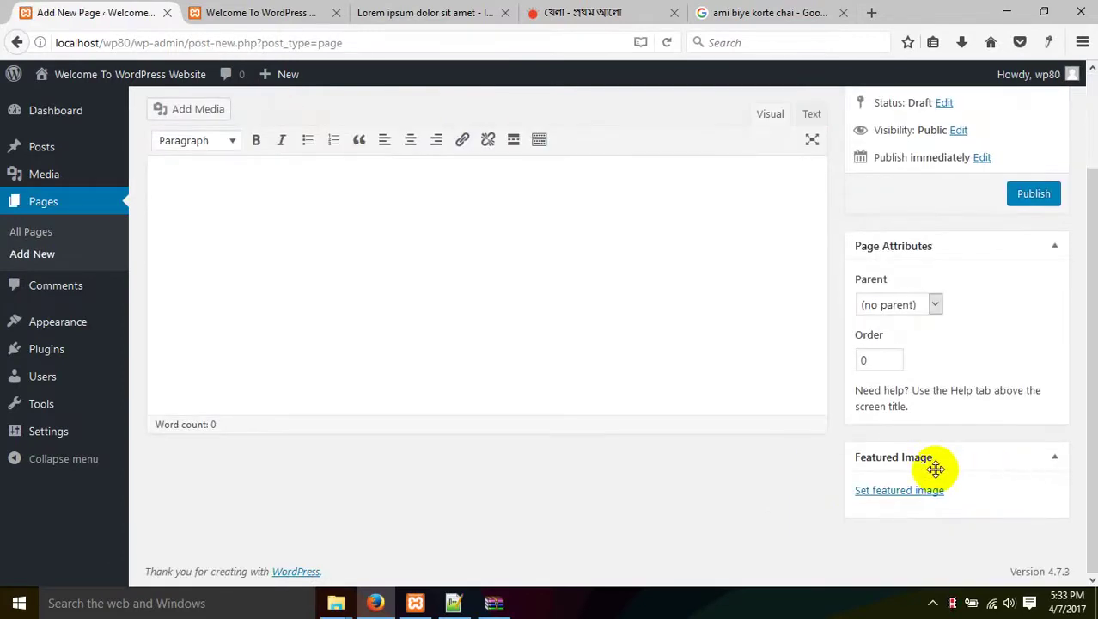
scroll(919, 459, "up", 2)
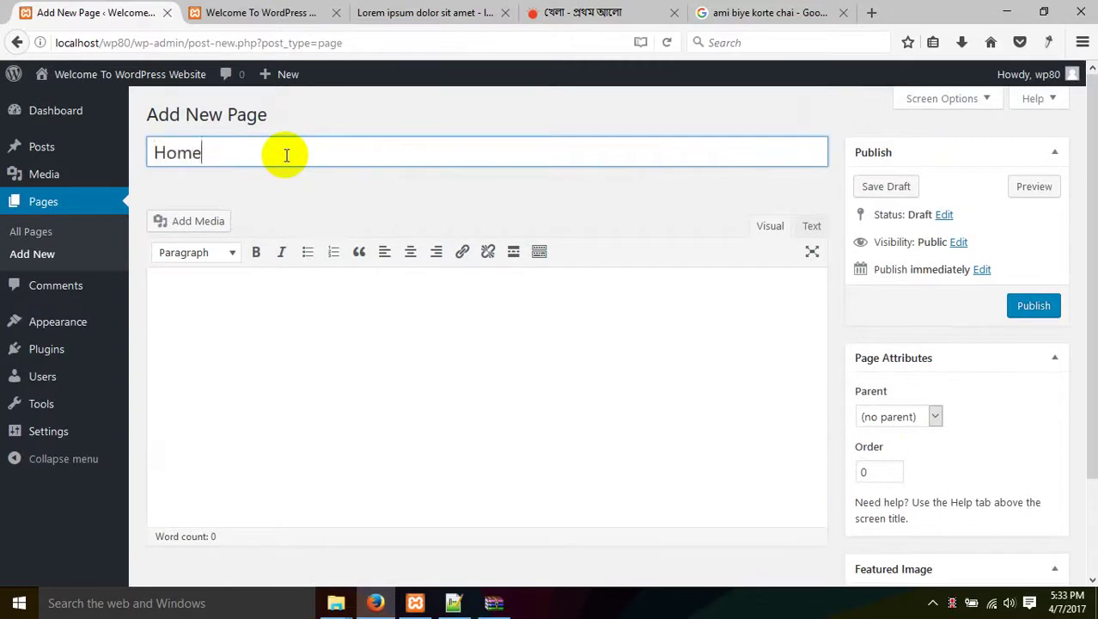
type("Home")
left_click(330, 326)
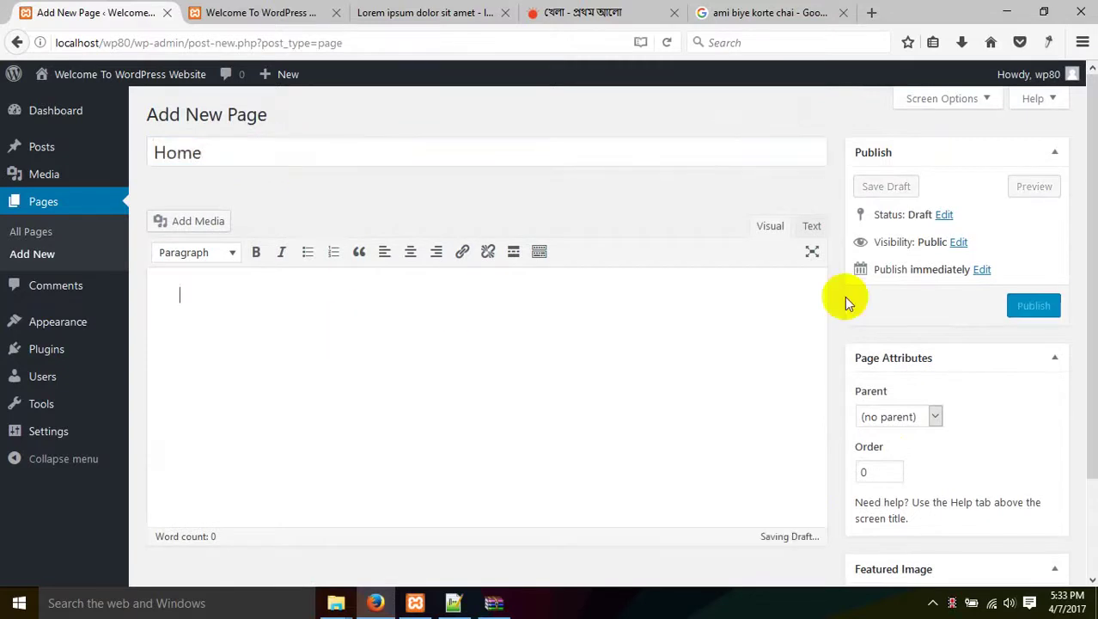
left_click(1031, 307)
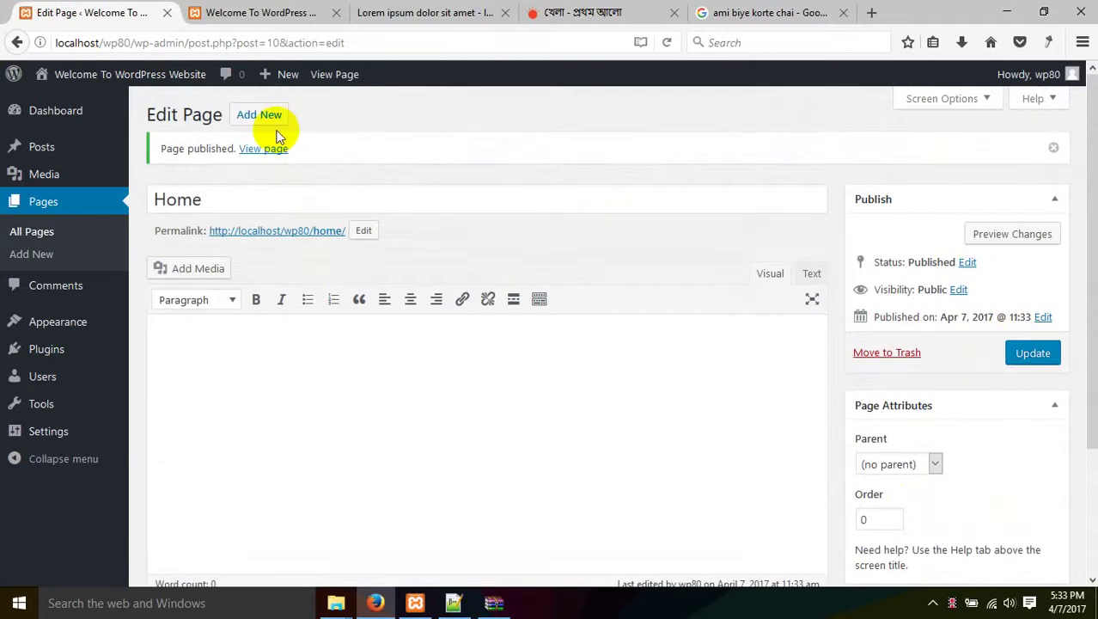
left_click(263, 149)
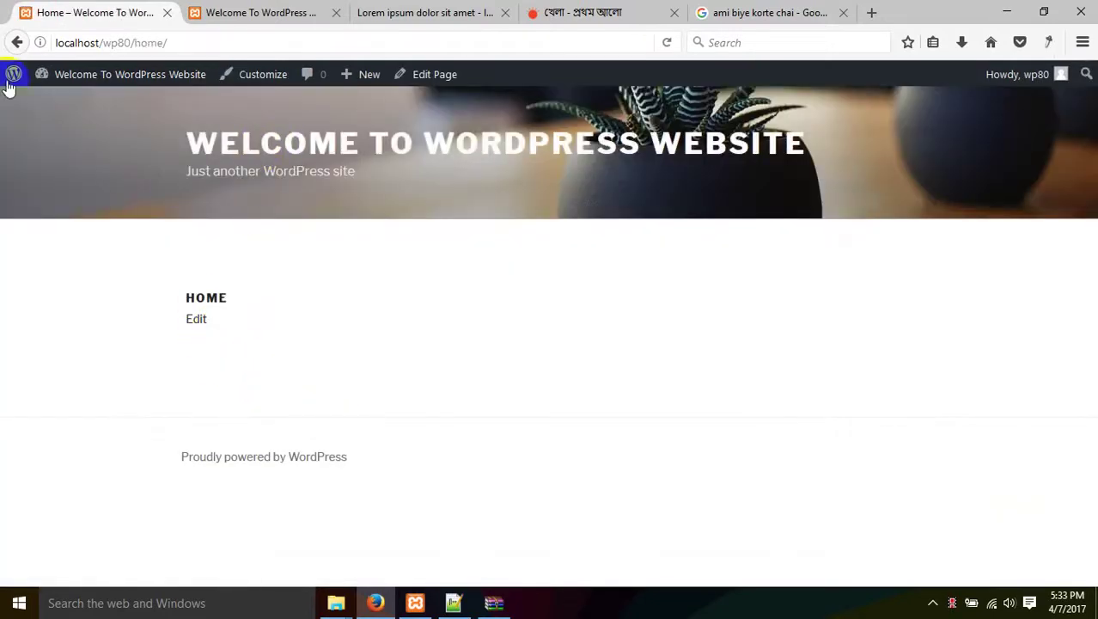
left_click(16, 42)
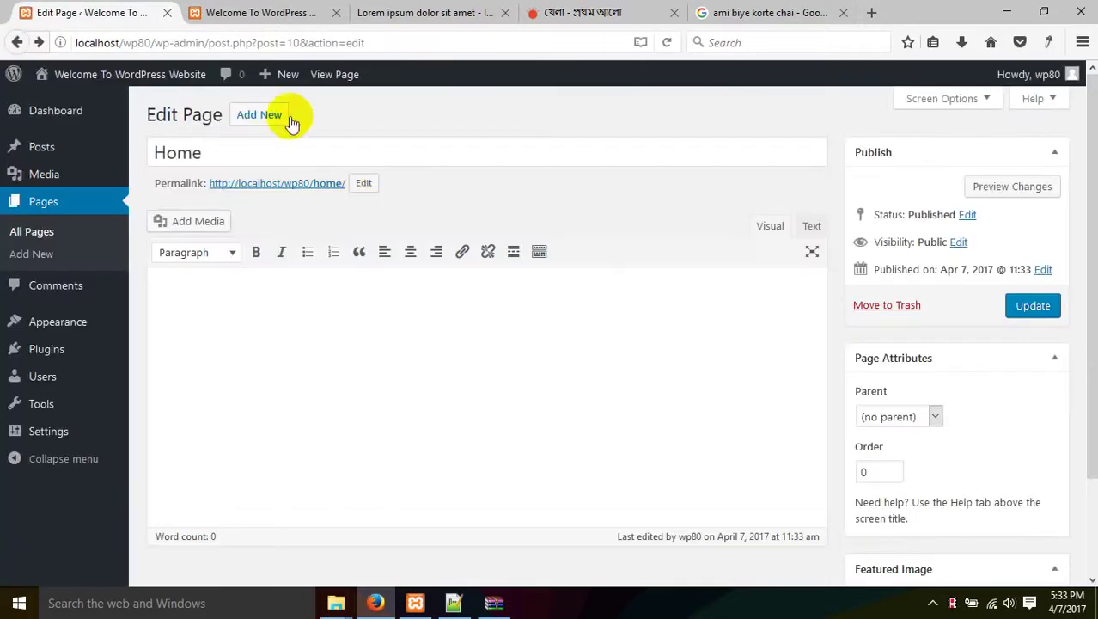
Publish the About Us page with the babu2 baby photo as its featured image.
left_click(258, 116)
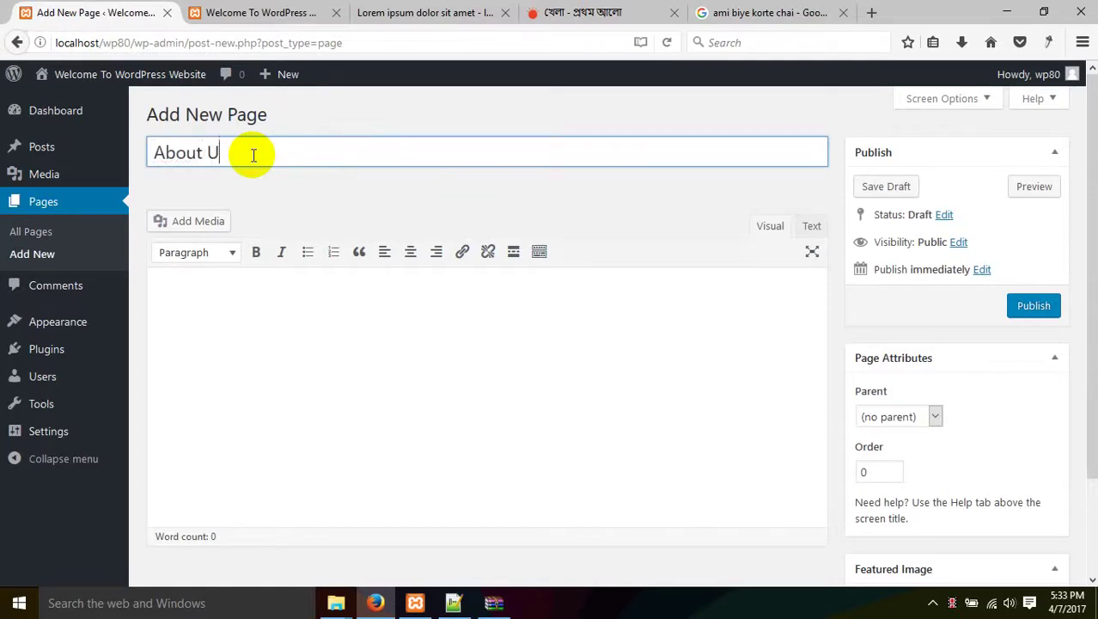
scroll(991, 435, "down", 2)
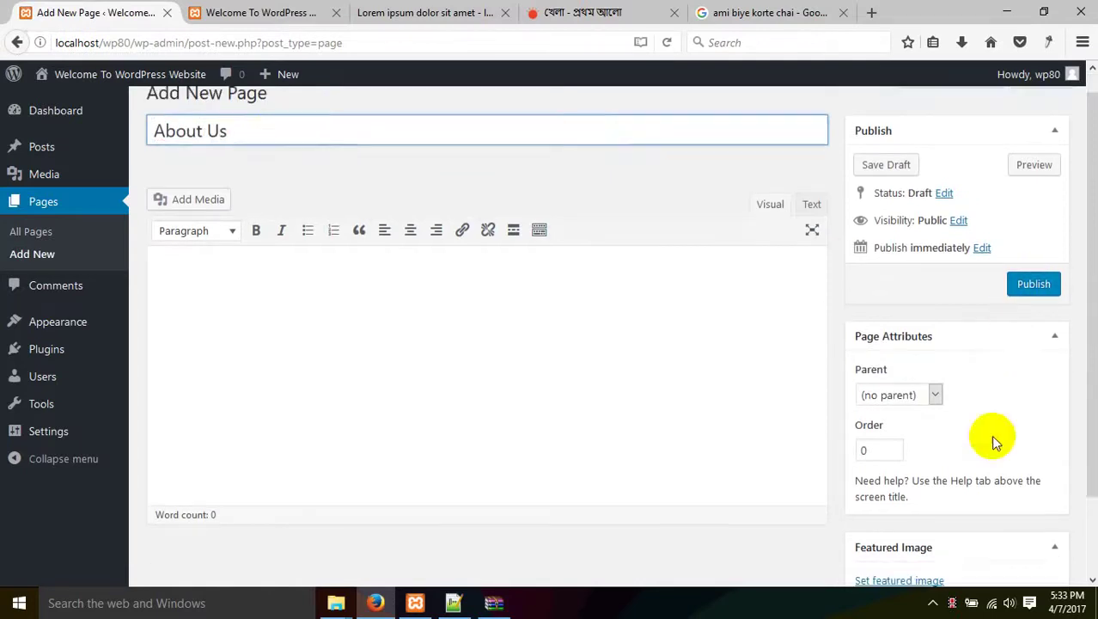
left_click(928, 492)
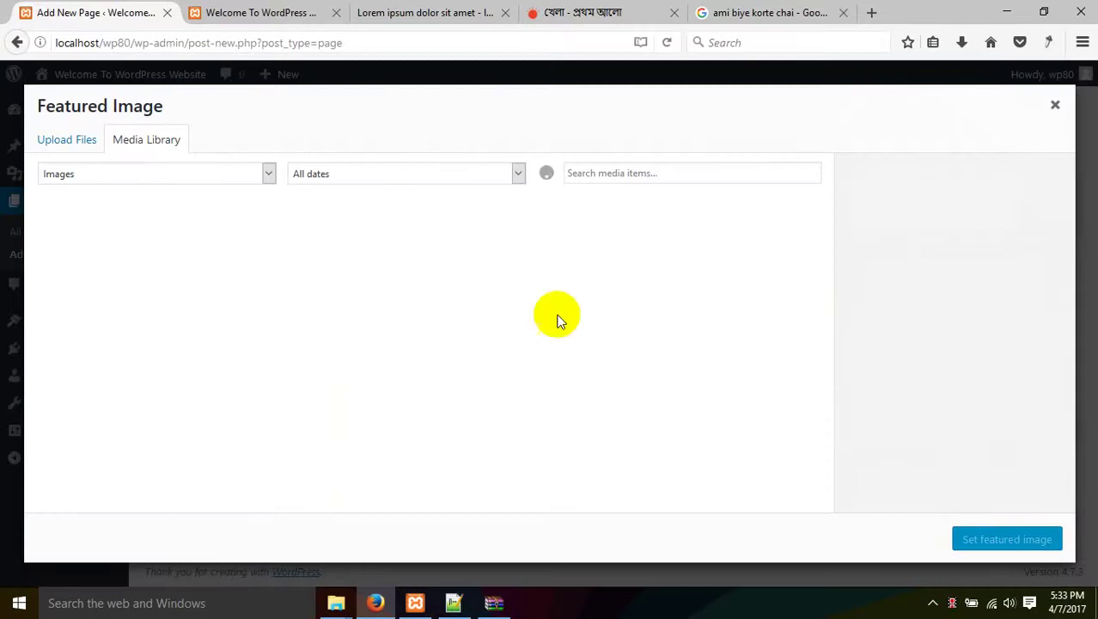
left_click(118, 275)
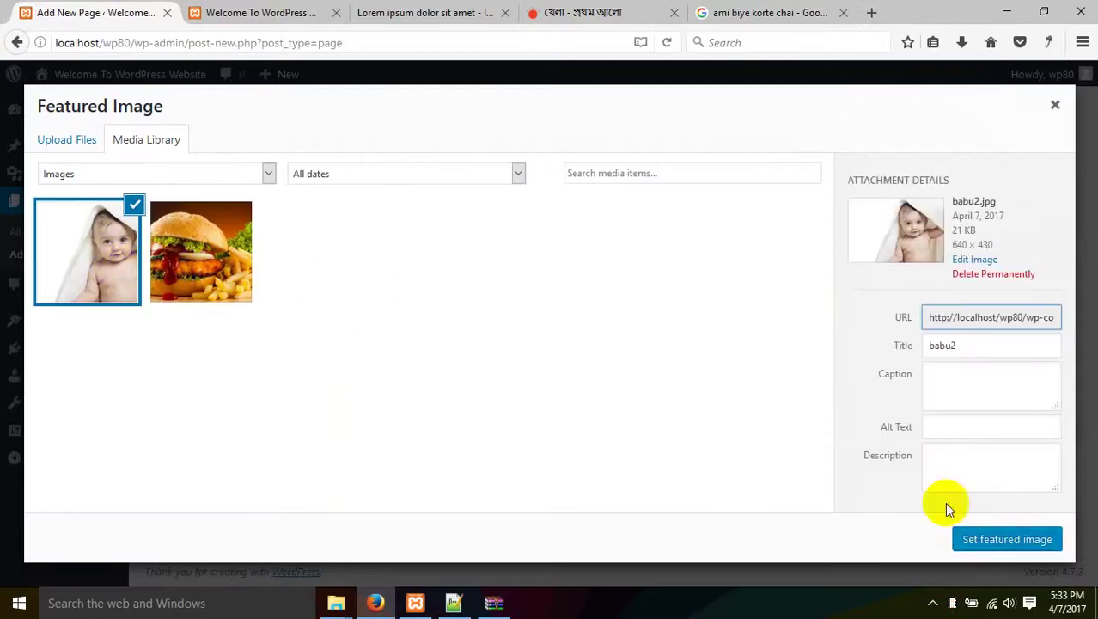
left_click(1029, 532)
left_click(1031, 196)
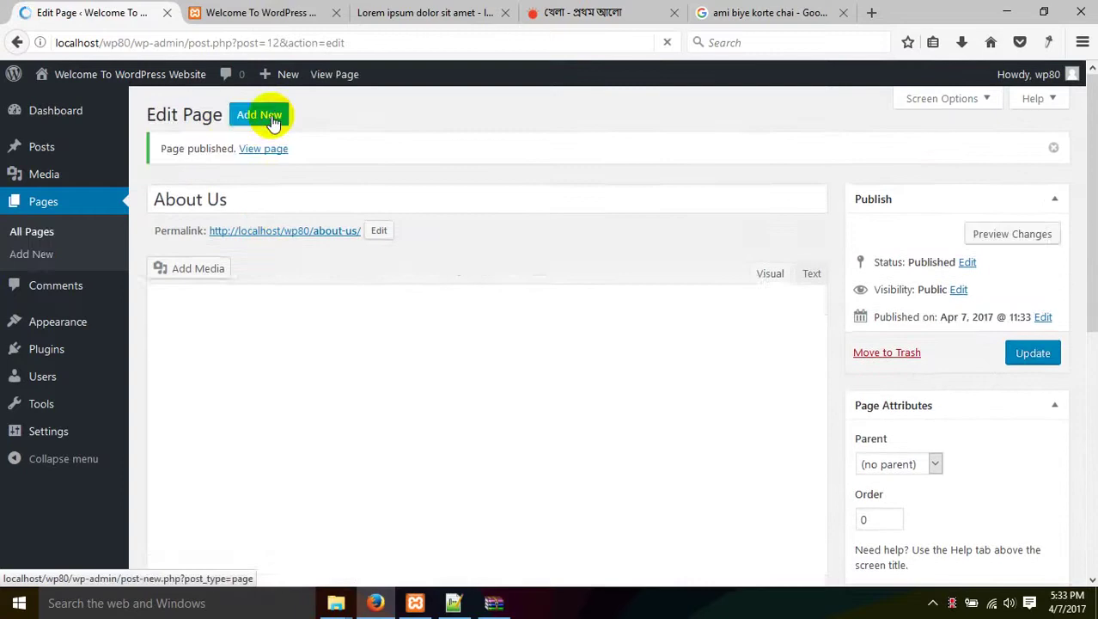
Create and publish a new page titled 'Contact Us'.
left_click(273, 123)
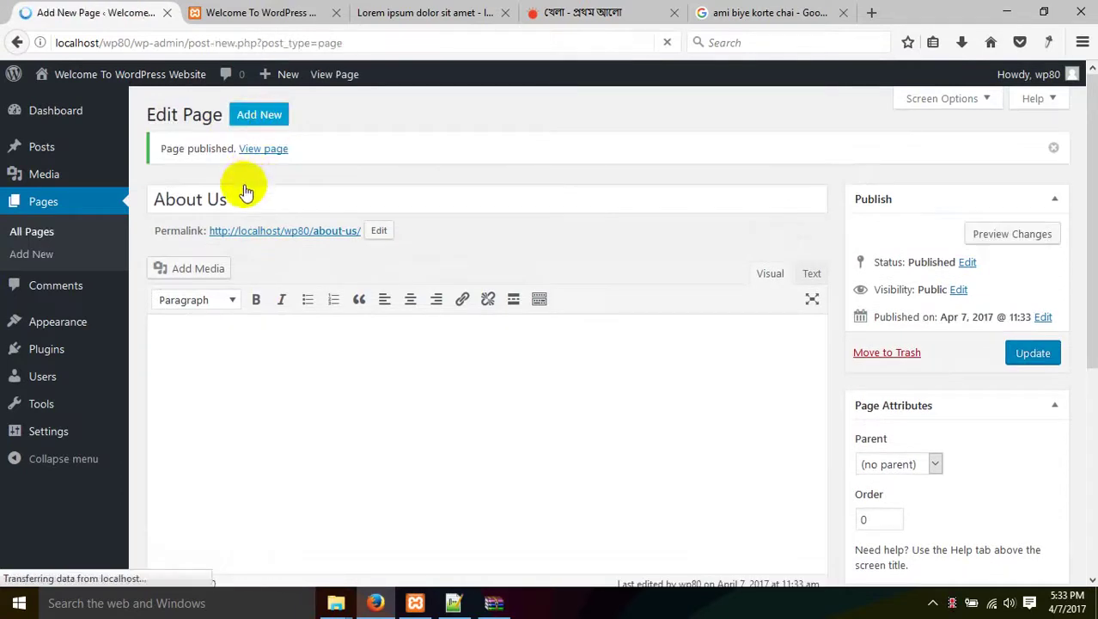
left_click(245, 156)
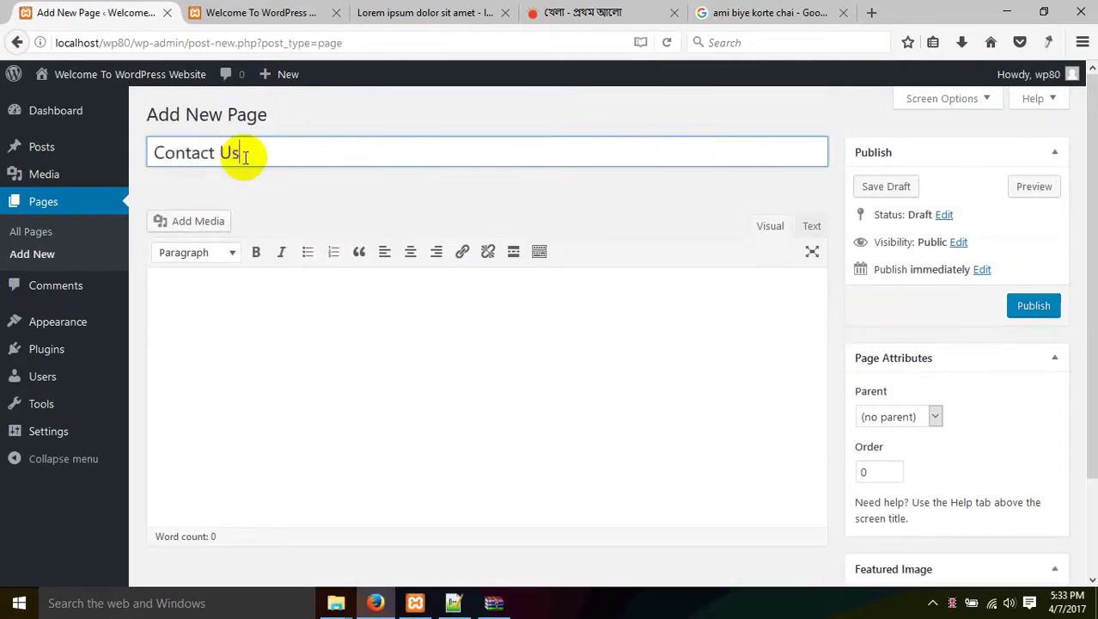
left_click(1039, 306)
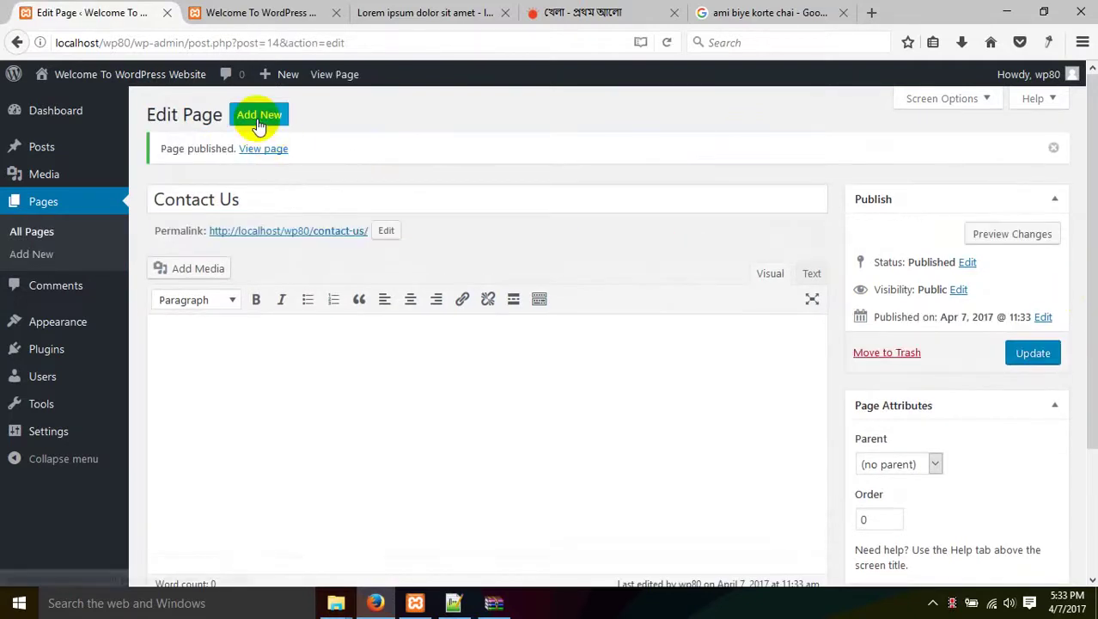
Create and publish a 'Services' page, then list all pages.
left_click(259, 120)
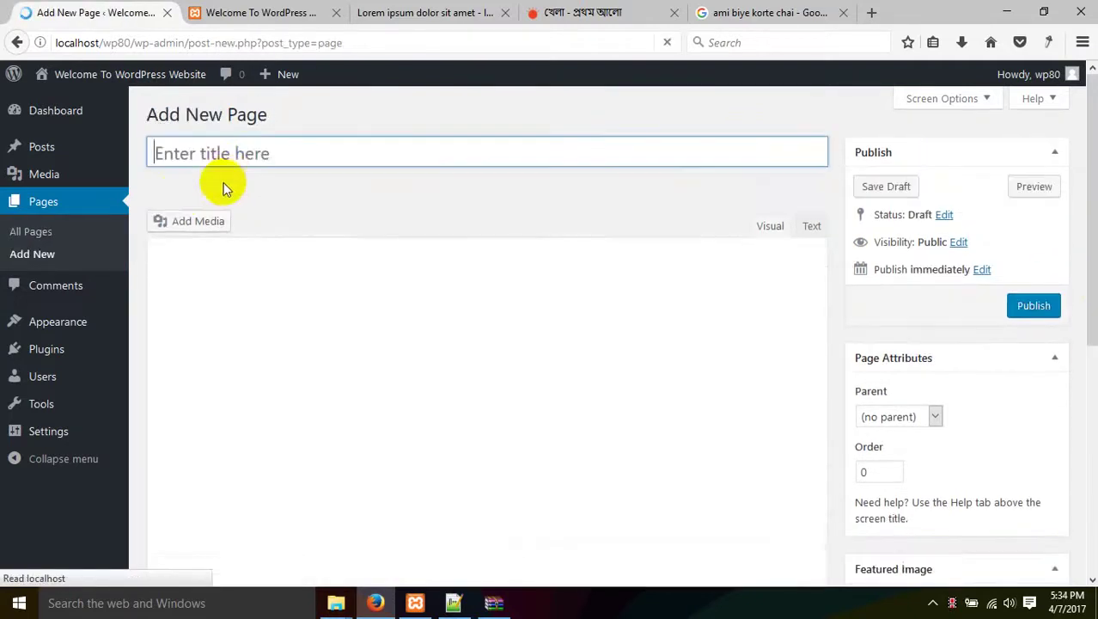
left_click(11, 256)
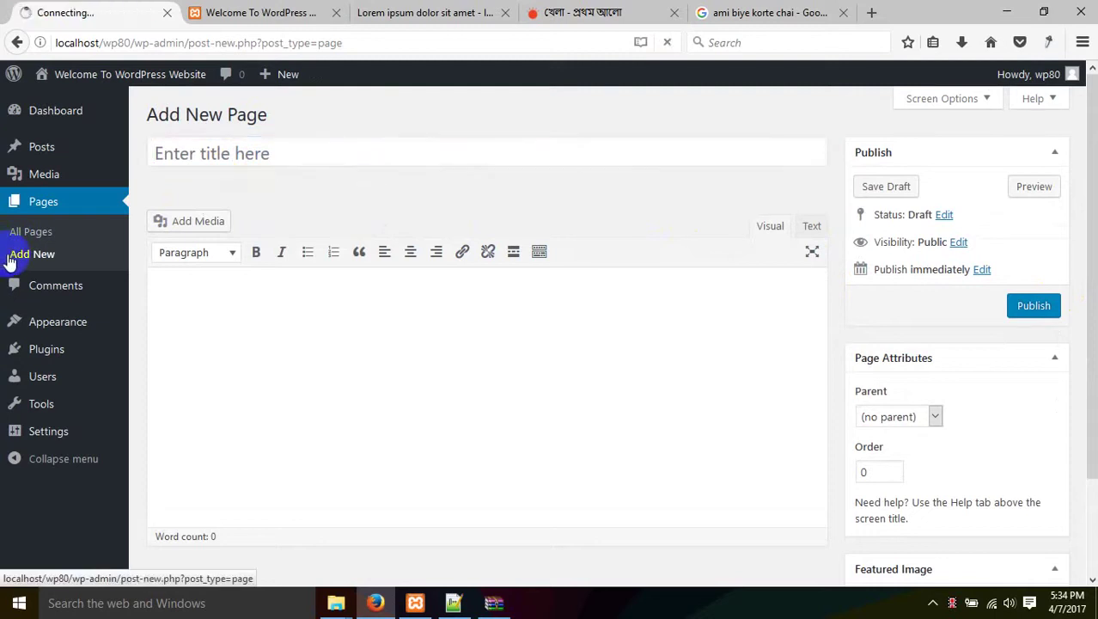
left_click(343, 166)
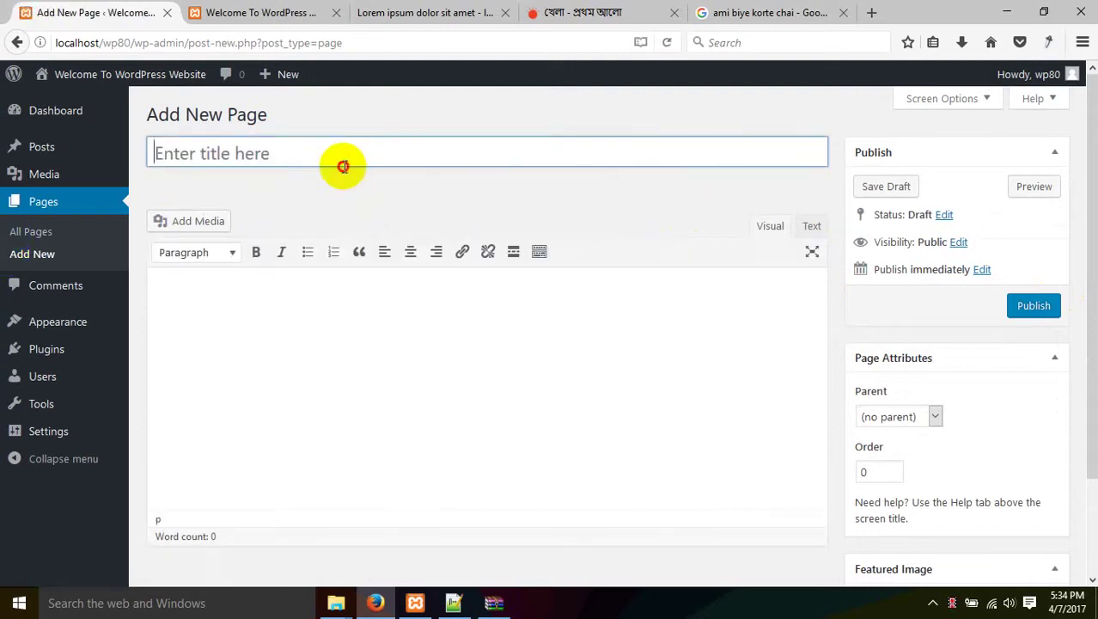
type("Services")
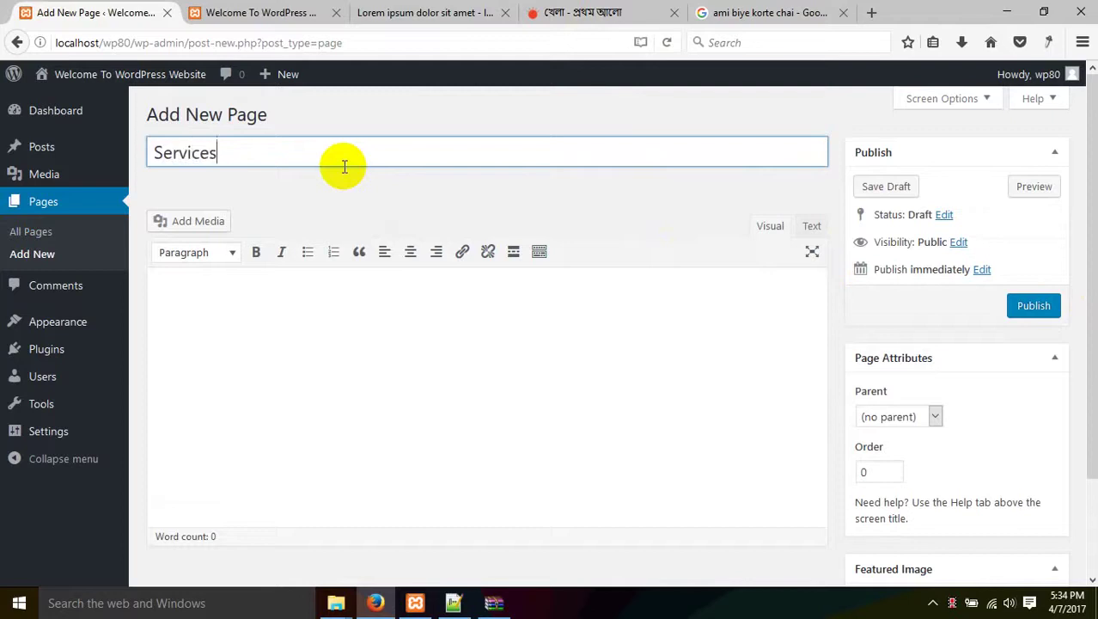
left_click(1032, 308)
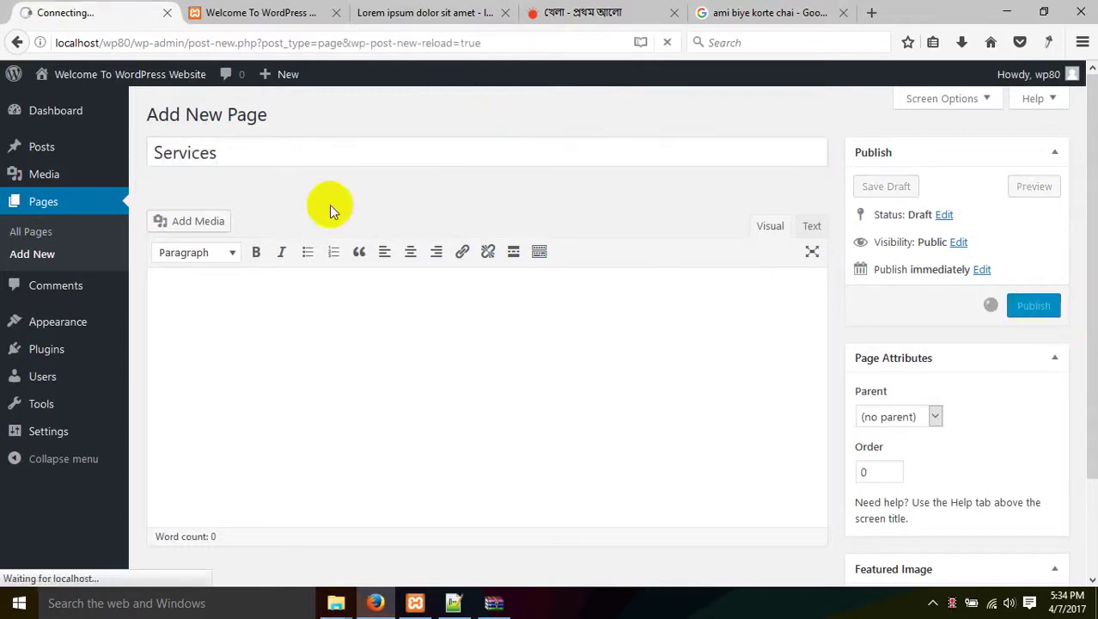
left_click(52, 230)
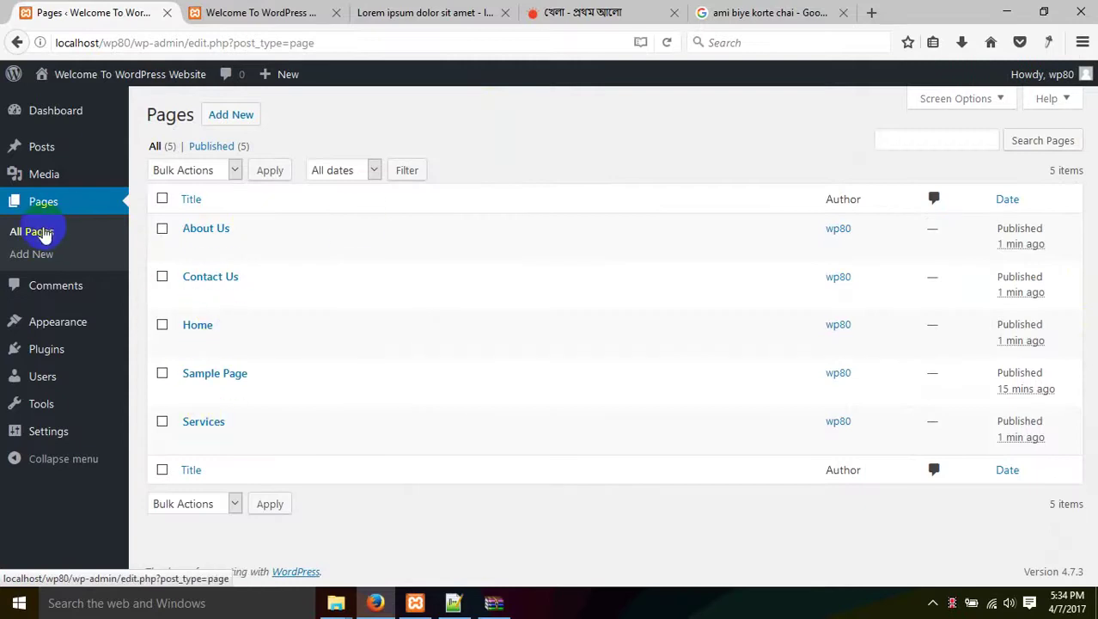
Refresh the pages list, glance at the live site, then open the Comments admin page.
left_click(39, 230)
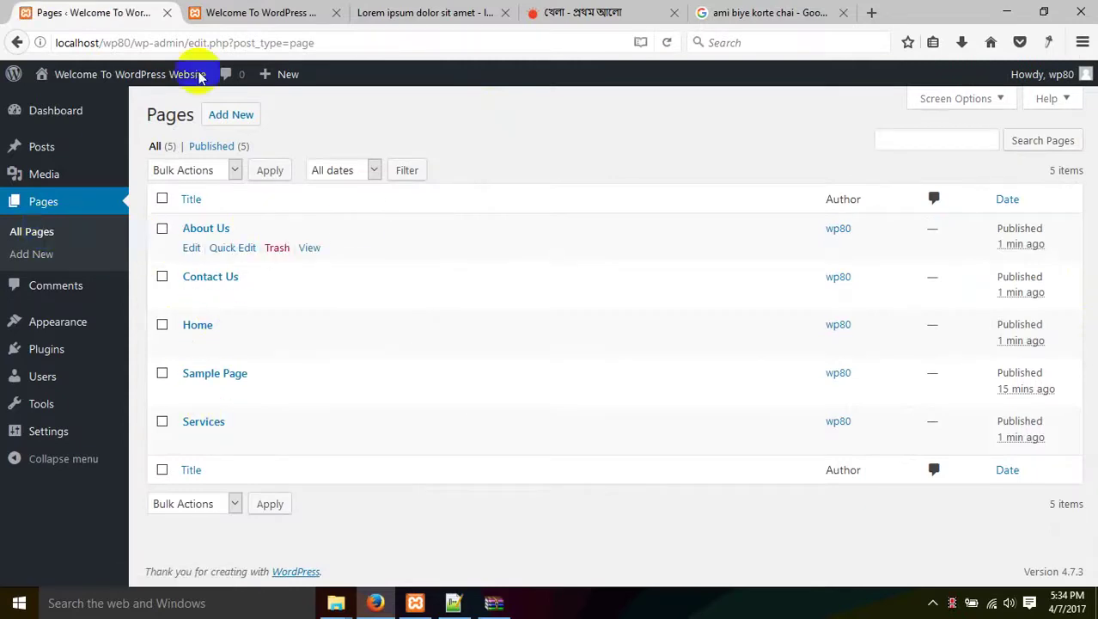
left_click(262, 12)
right_click(406, 195)
key("Escape")
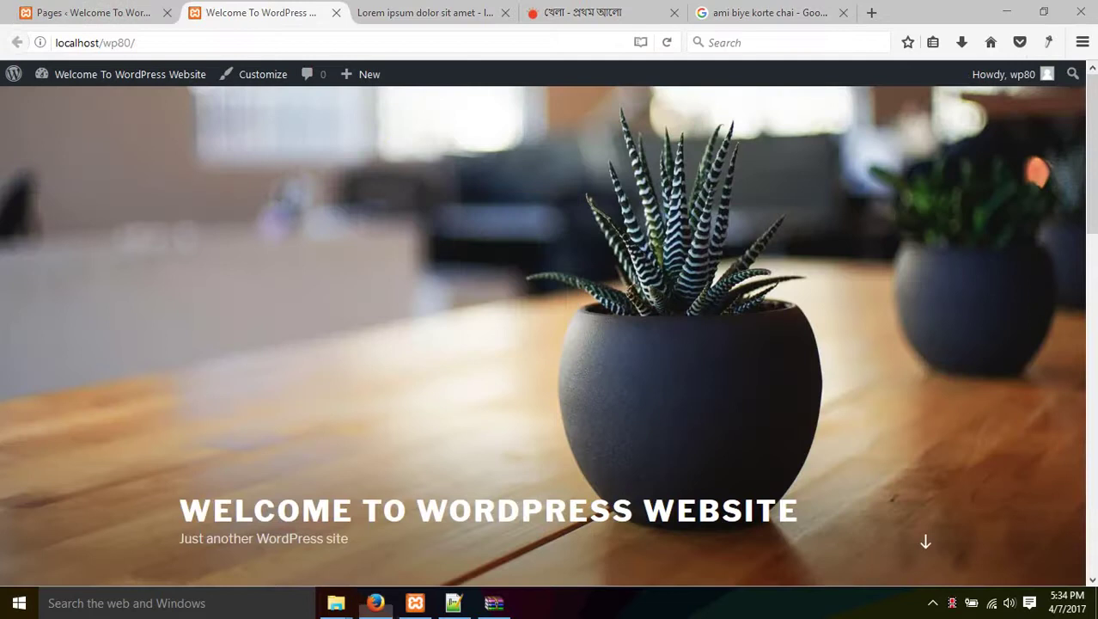
scroll(560, 295, "down", 5)
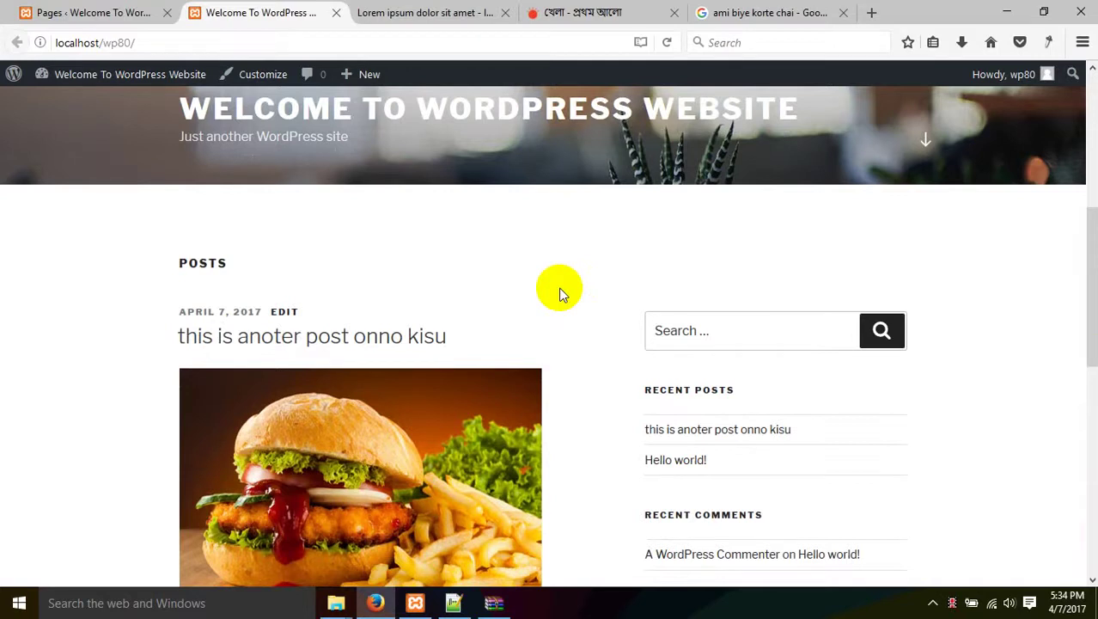
left_click(109, 12)
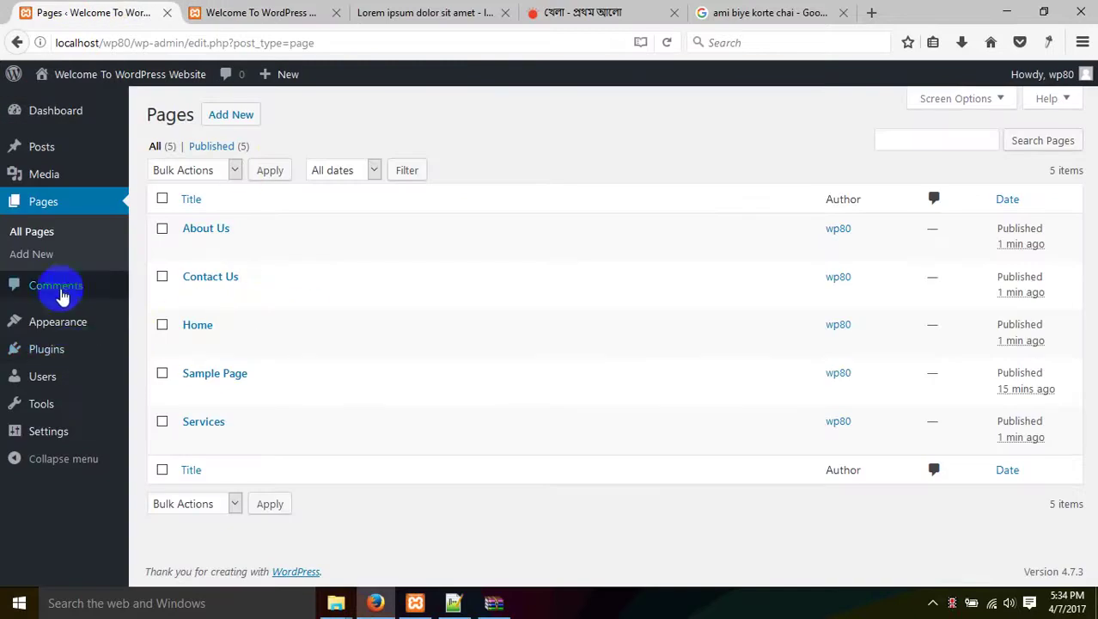
left_click(69, 288)
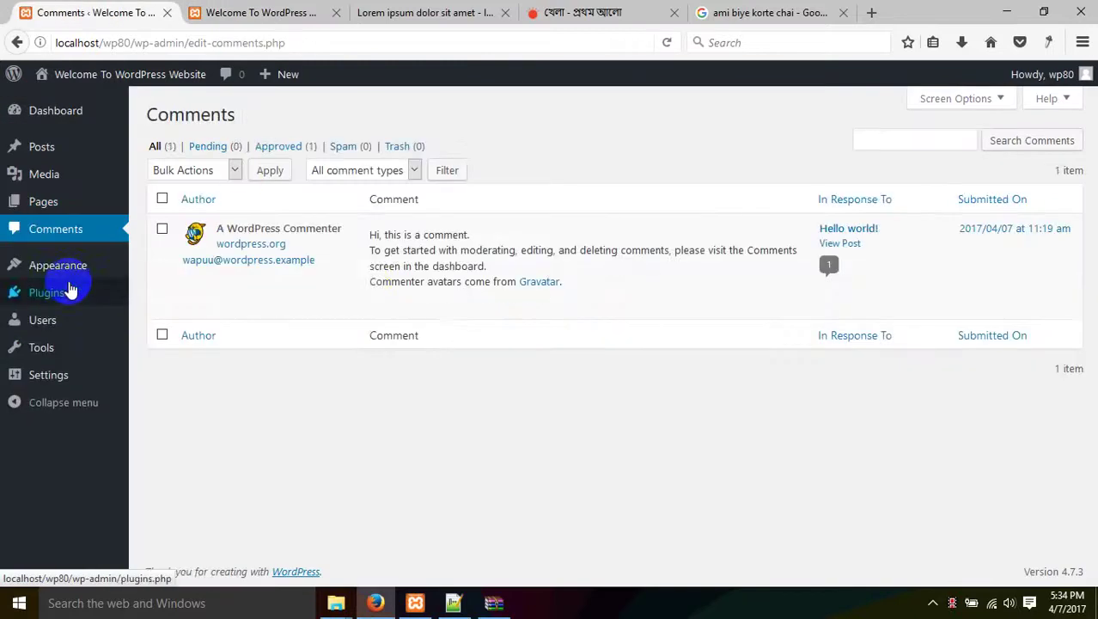
On the live site, open the post 'this is anoter post onno kisu' and scroll to its reply form.
left_click(258, 12)
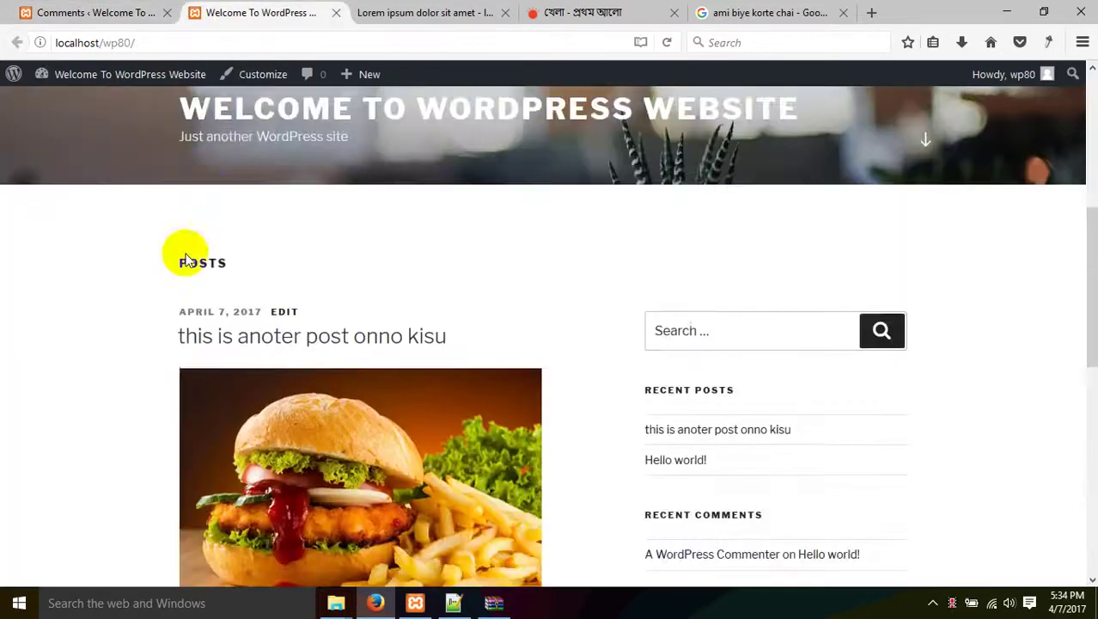
scroll(221, 326, "up", 2)
scroll(284, 378, "down", 10)
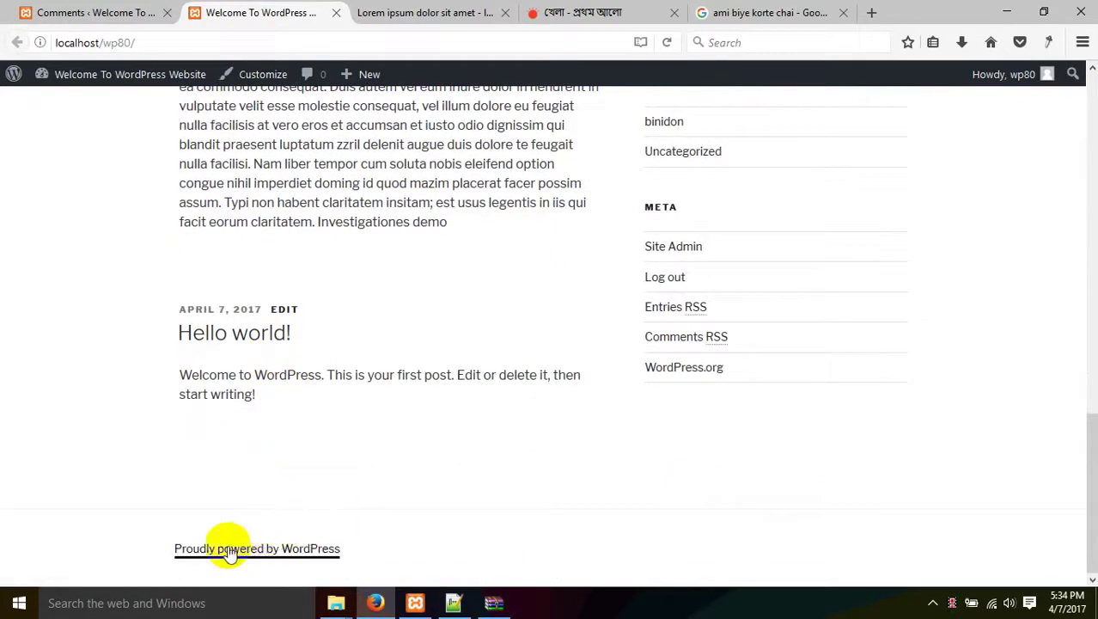
scroll(375, 418, "up", 10)
left_click(312, 268)
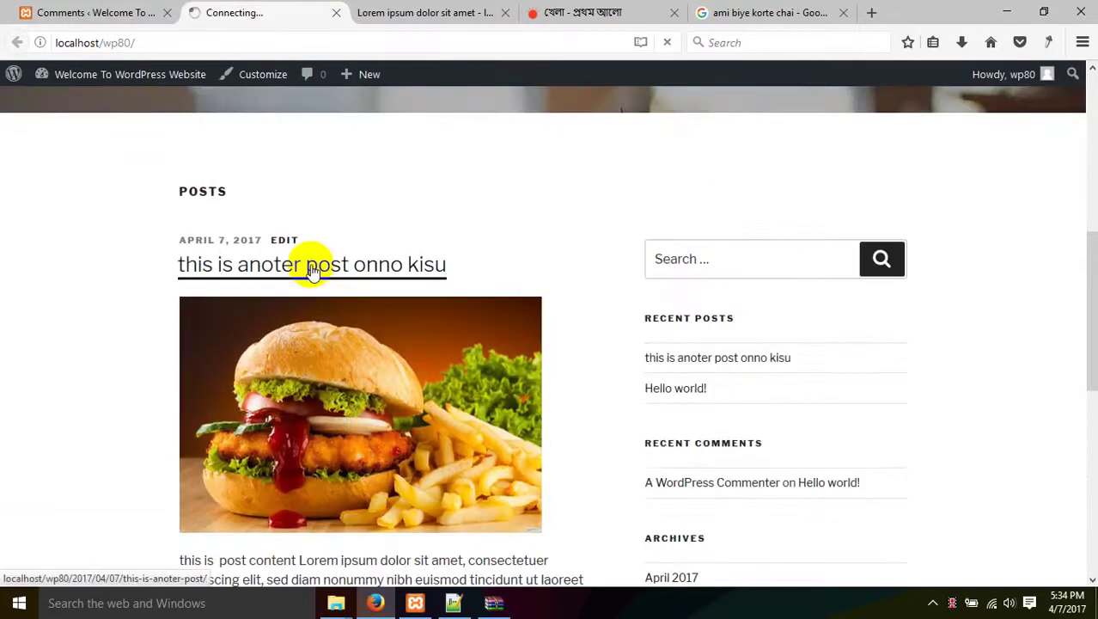
scroll(307, 265, "down", 10)
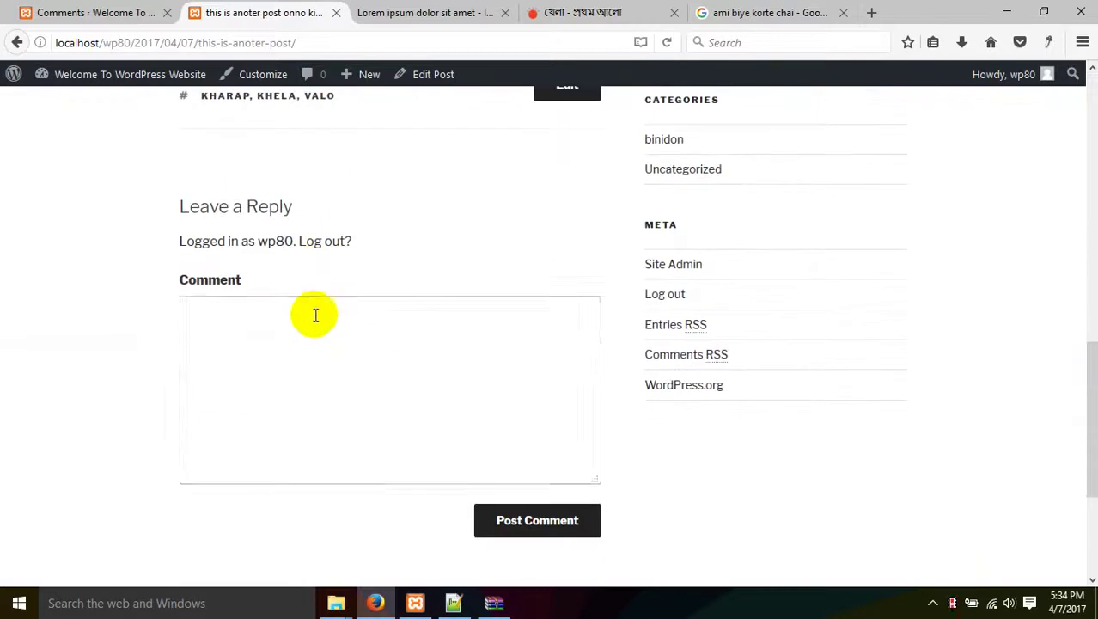
Post the comment 'apni manus ta valo na khibi papon' on the burger post.
left_click(315, 317)
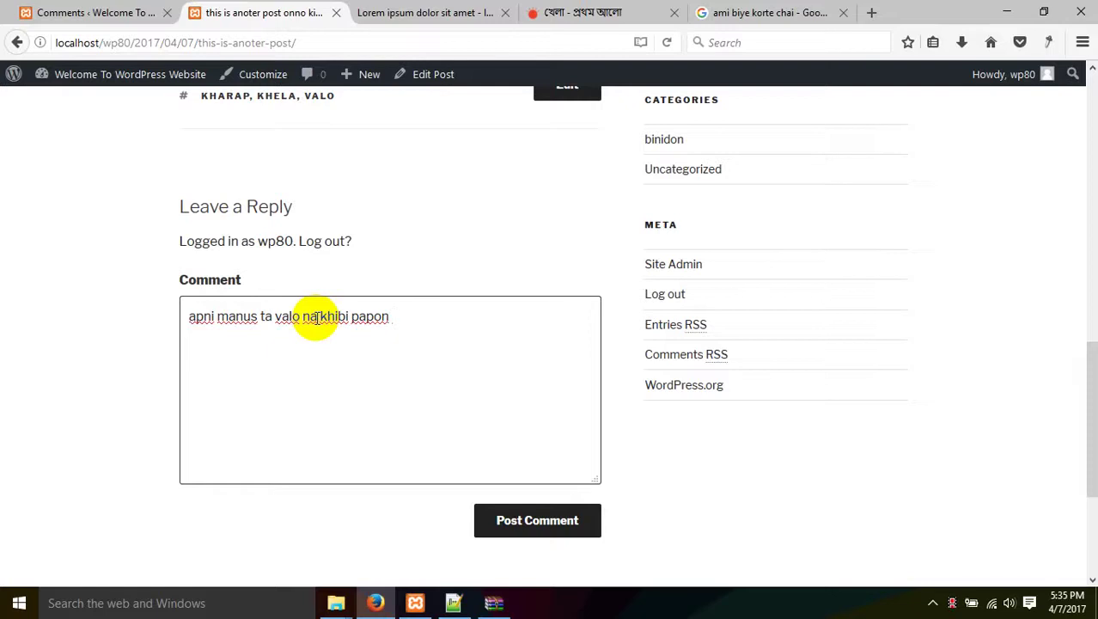
left_click(548, 528)
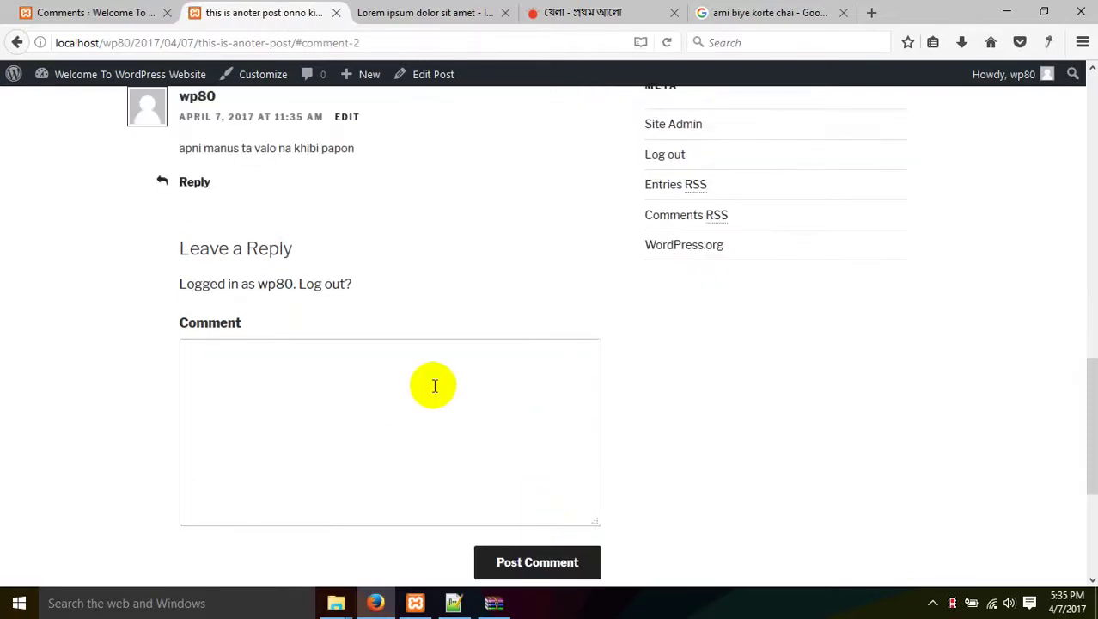
scroll(429, 384, "down", 2)
scroll(429, 361, "up", 4)
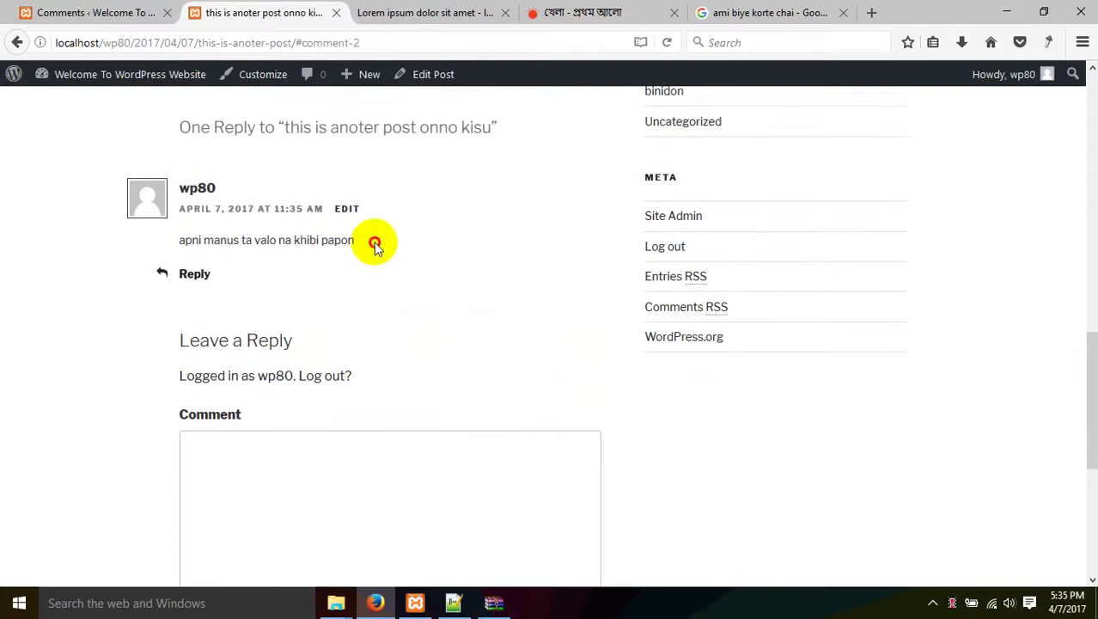
left_click_drag(373, 241, 172, 240)
left_click(438, 330)
scroll(421, 339, "up", 6)
Reload the admin Comments list to show the new approved comment.
key("ctrl+shift+Tab")
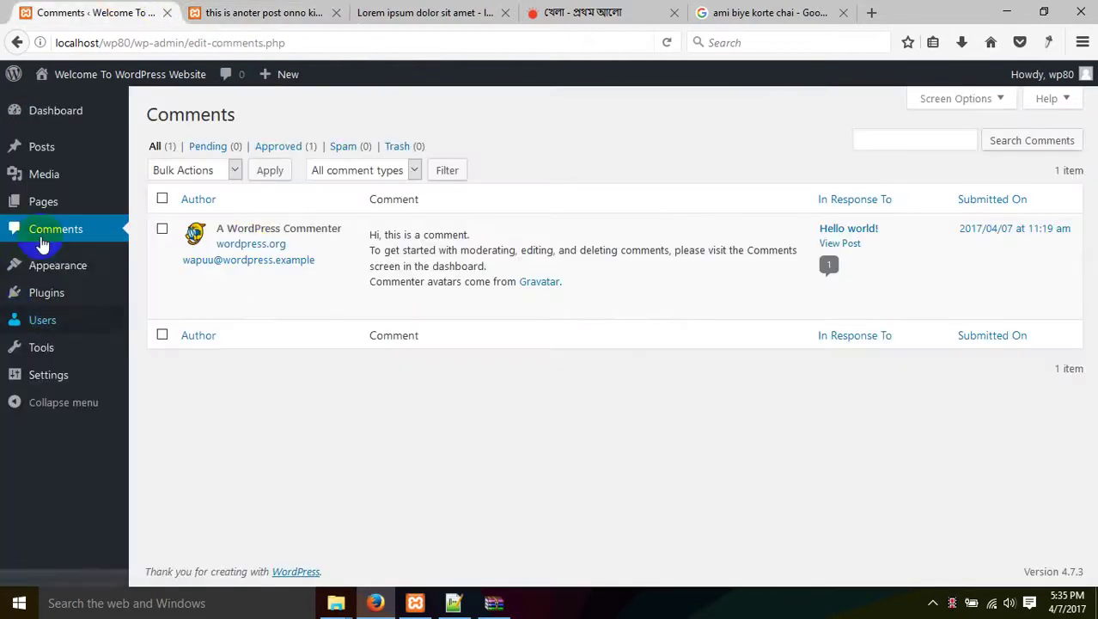
left_click(41, 243)
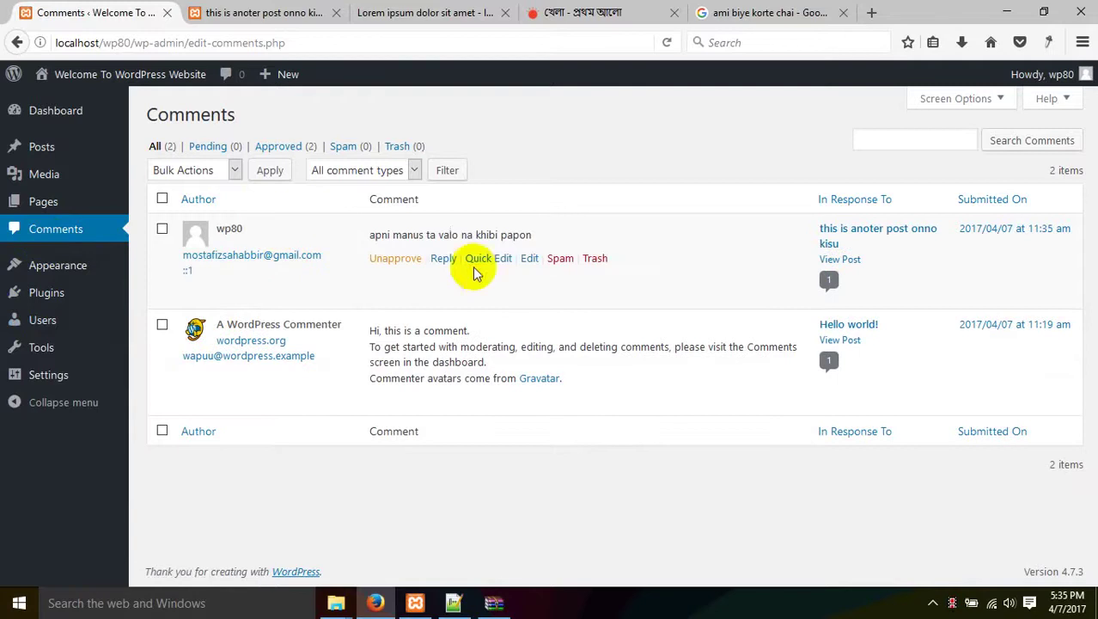
mouse_move(403, 282)
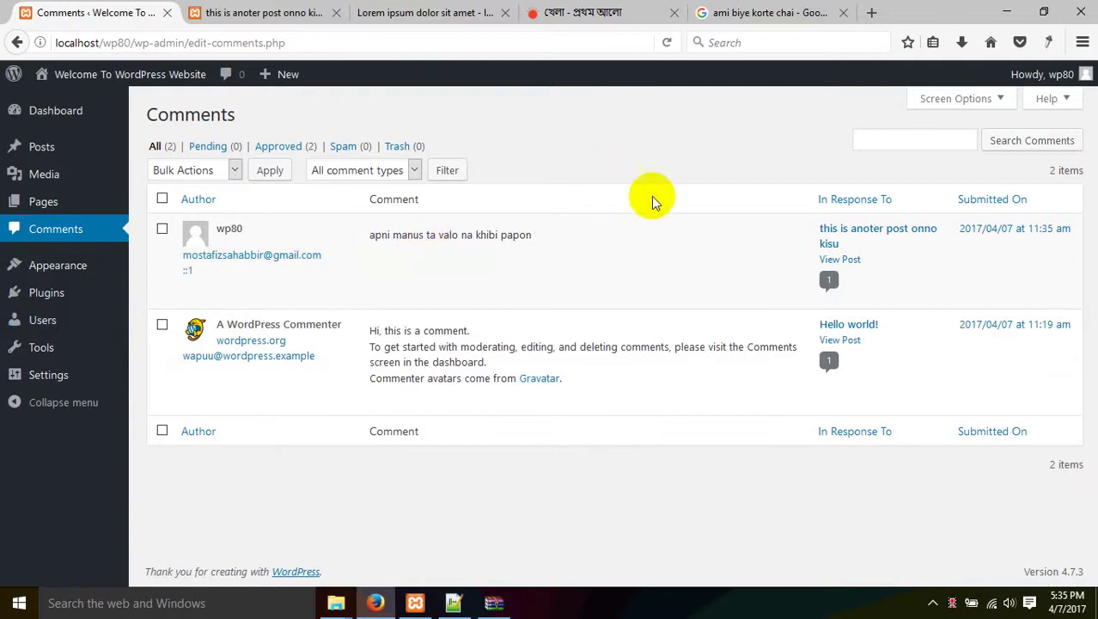